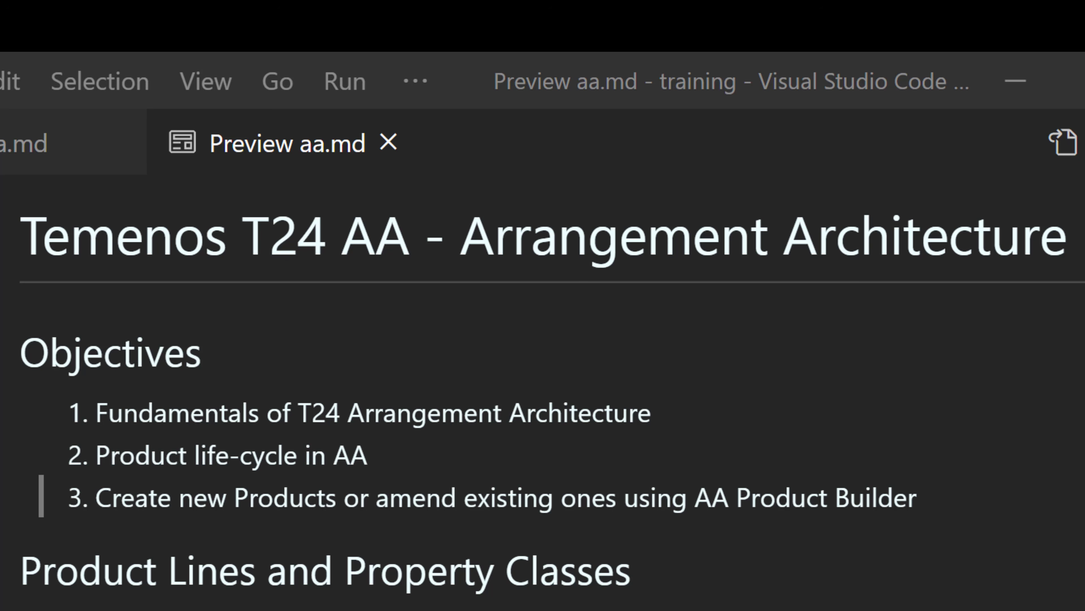
- Scroll through the Arrangement Architecture notes preview, reading the product line, product group and product sections
{"action": "scroll", "coordinate": [732, 586], "scroll_direction": "down", "scroll_amount": 4}
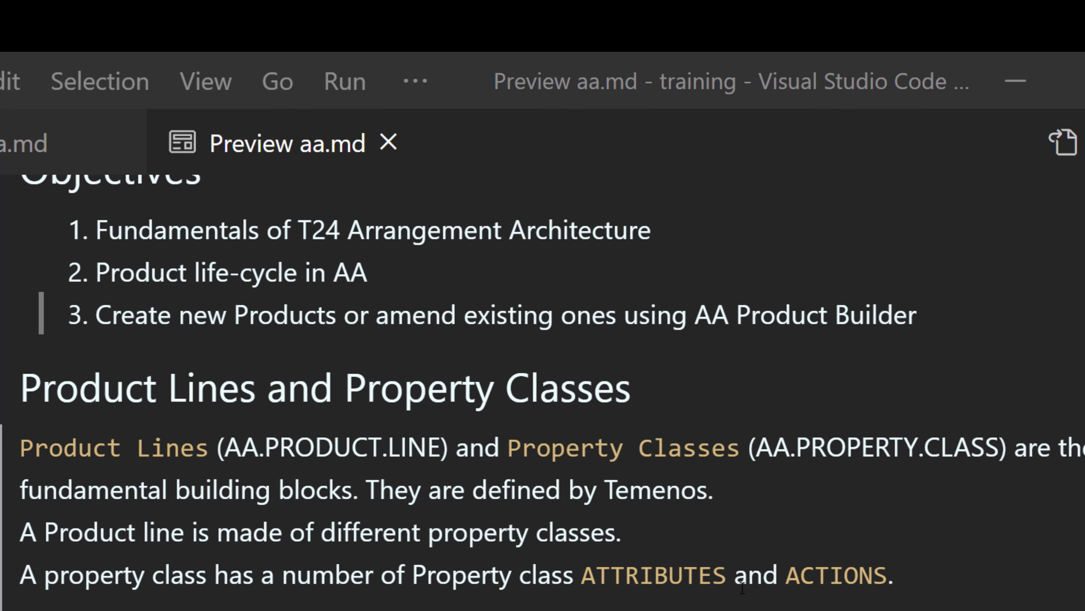
{"action": "scroll", "coordinate": [743, 587], "scroll_direction": "down", "scroll_amount": 5}
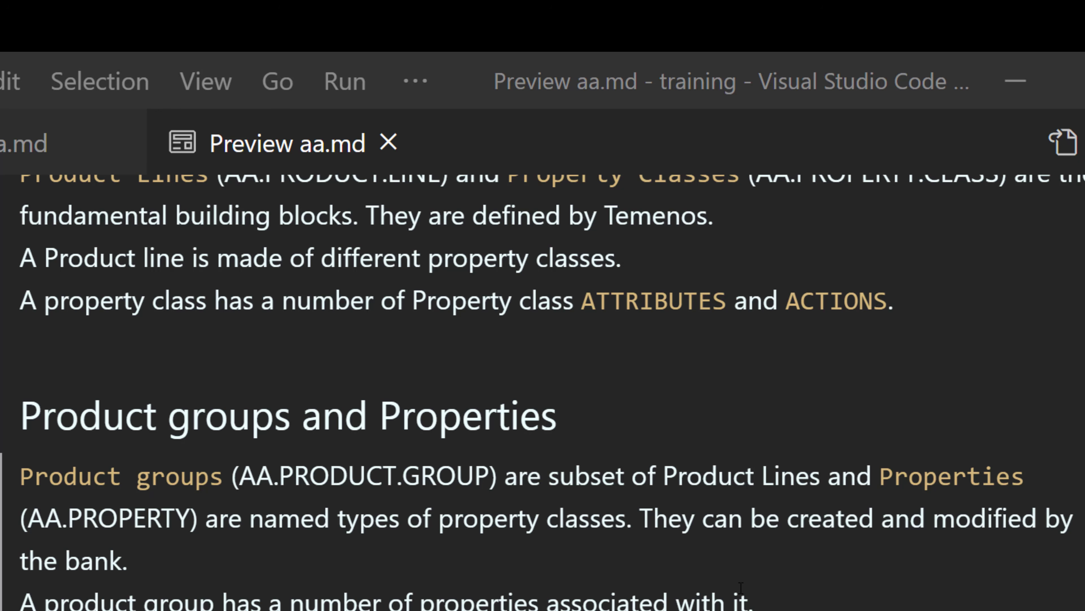
{"action": "scroll", "coordinate": [741, 587], "scroll_direction": "down", "scroll_amount": 2}
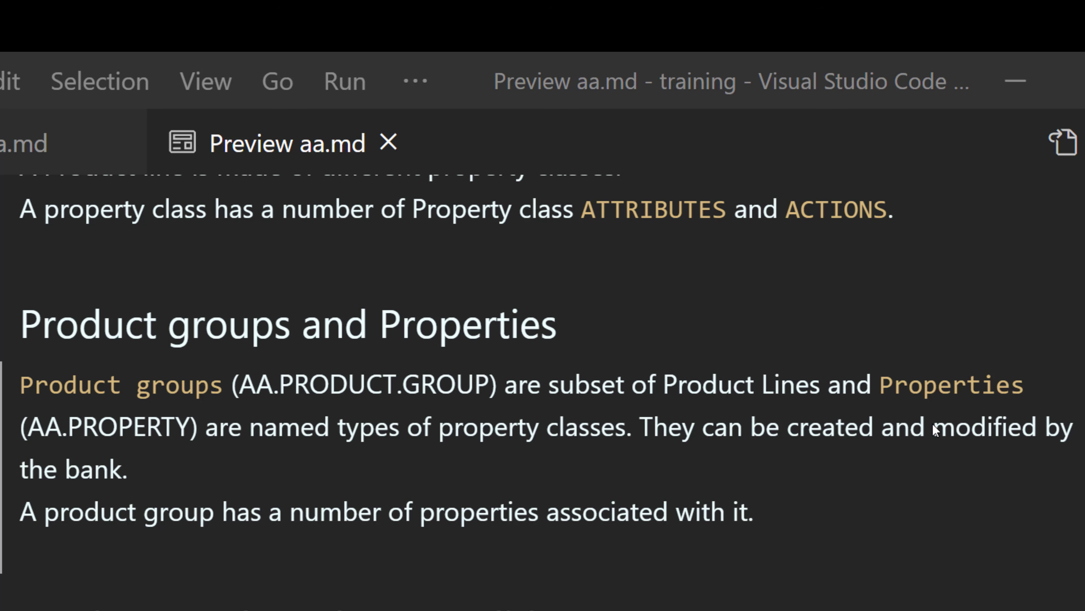
{"action": "scroll", "coordinate": [933, 423], "scroll_direction": "down", "scroll_amount": 4}
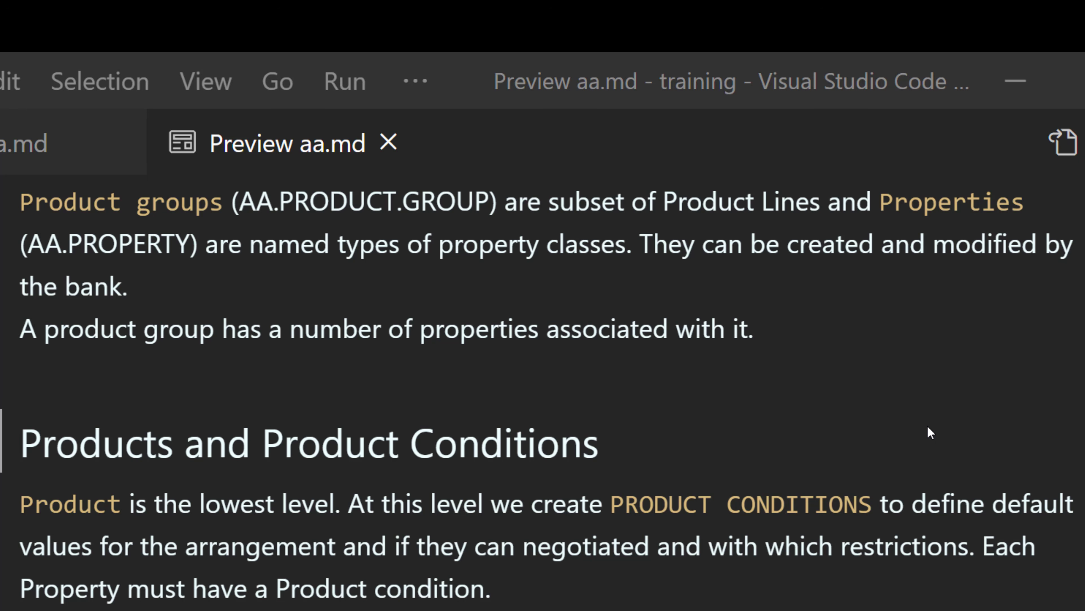
{"action": "scroll", "coordinate": [909, 444], "scroll_direction": "down", "scroll_amount": 2}
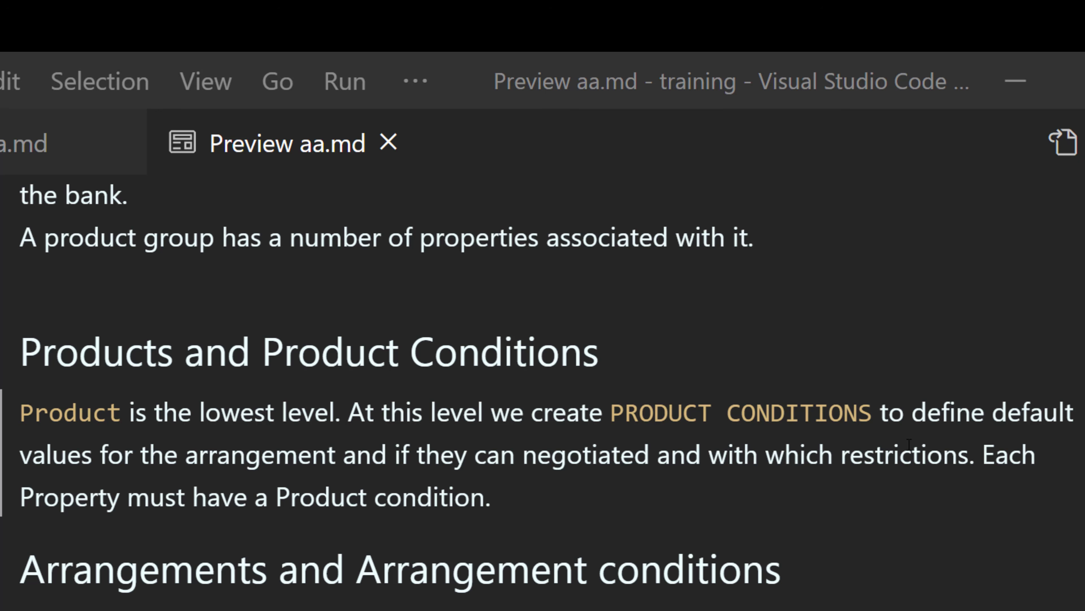
{"action": "scroll", "coordinate": [909, 444], "scroll_direction": "down", "scroll_amount": 3}
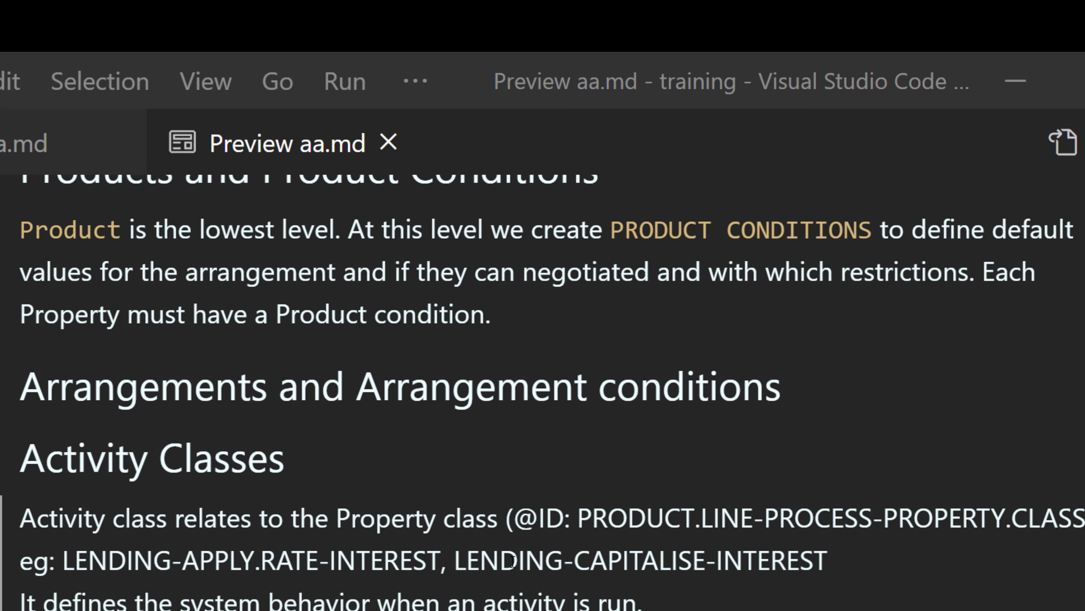
- Highlight the LENDING-CAPITALISE-INTEREST activity class example and its CAPITALISE and INTEREST parts
{"action": "left_click_drag", "start_coordinate": [828, 558], "coordinate": [446, 558]}
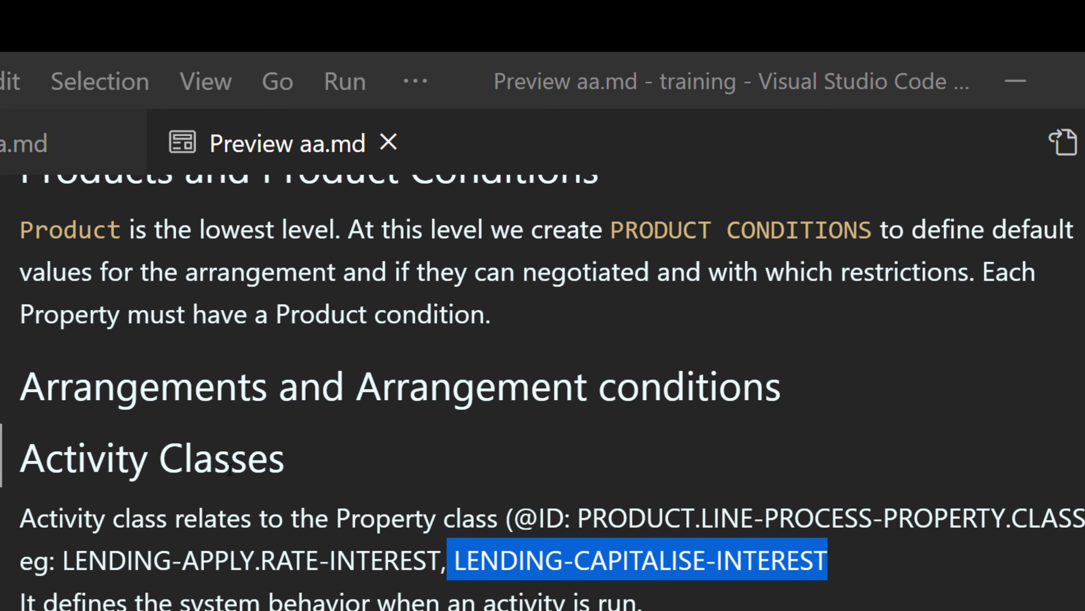
{"action": "left_click", "coordinate": [825, 570]}
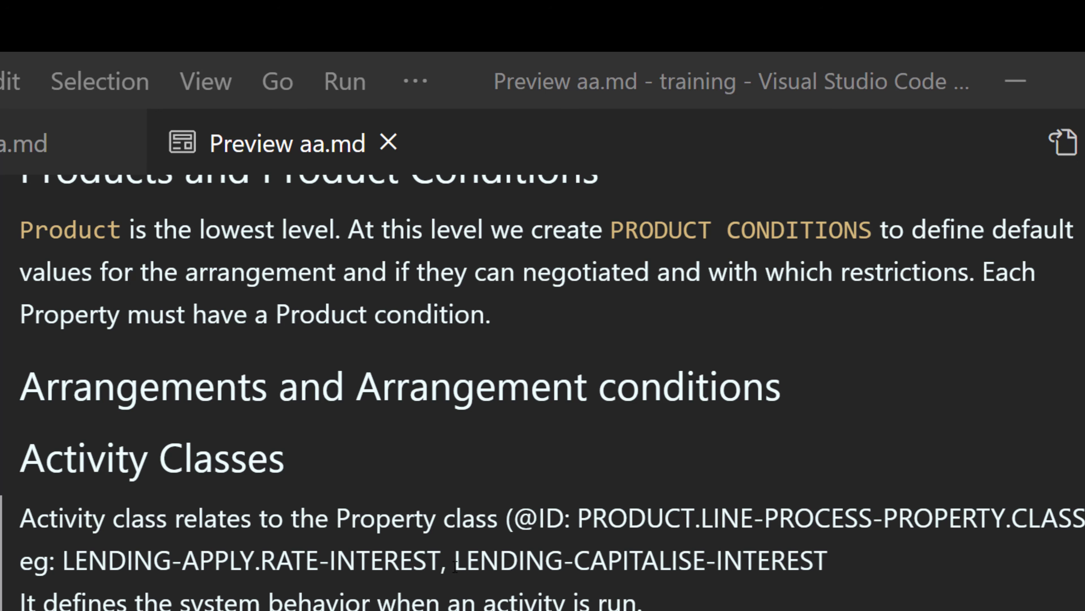
{"action": "left_click_drag", "start_coordinate": [456, 564], "coordinate": [705, 569]}
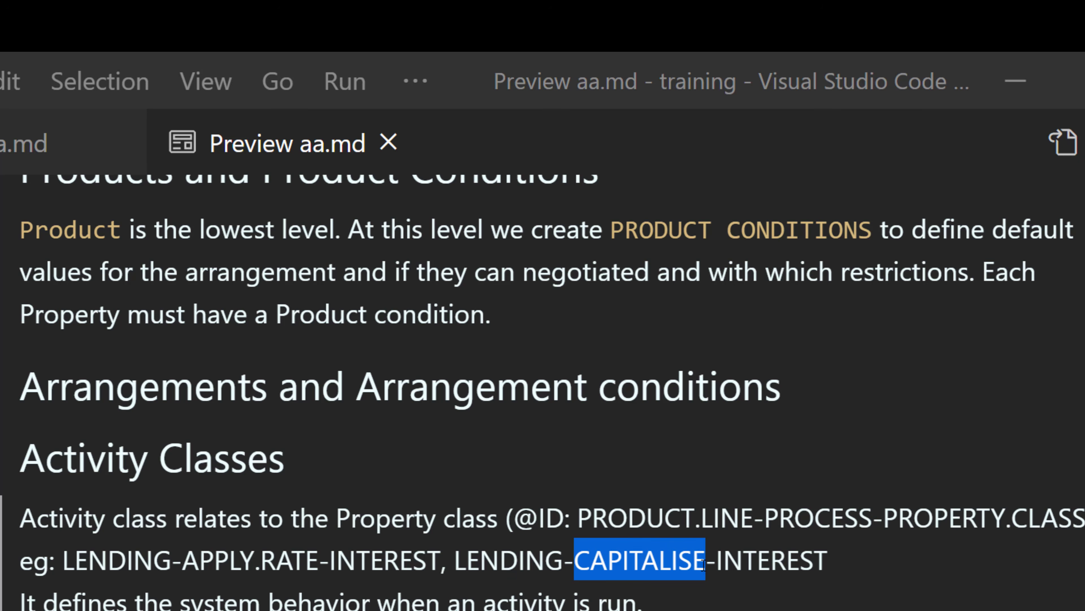
{"action": "left_click_drag", "start_coordinate": [716, 568], "coordinate": [825, 565]}
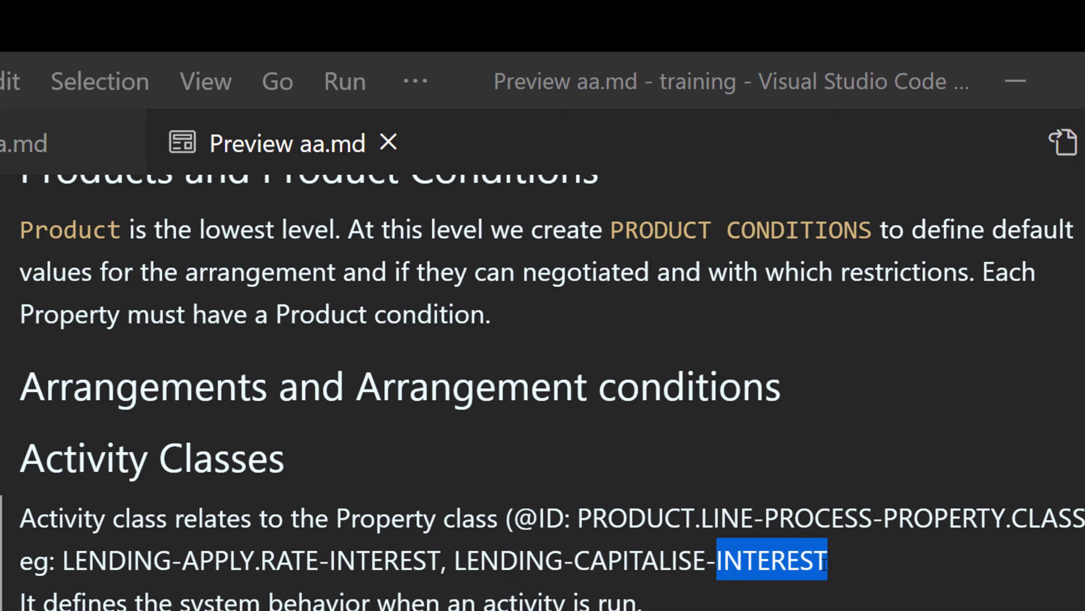
{"action": "left_click", "coordinate": [807, 571]}
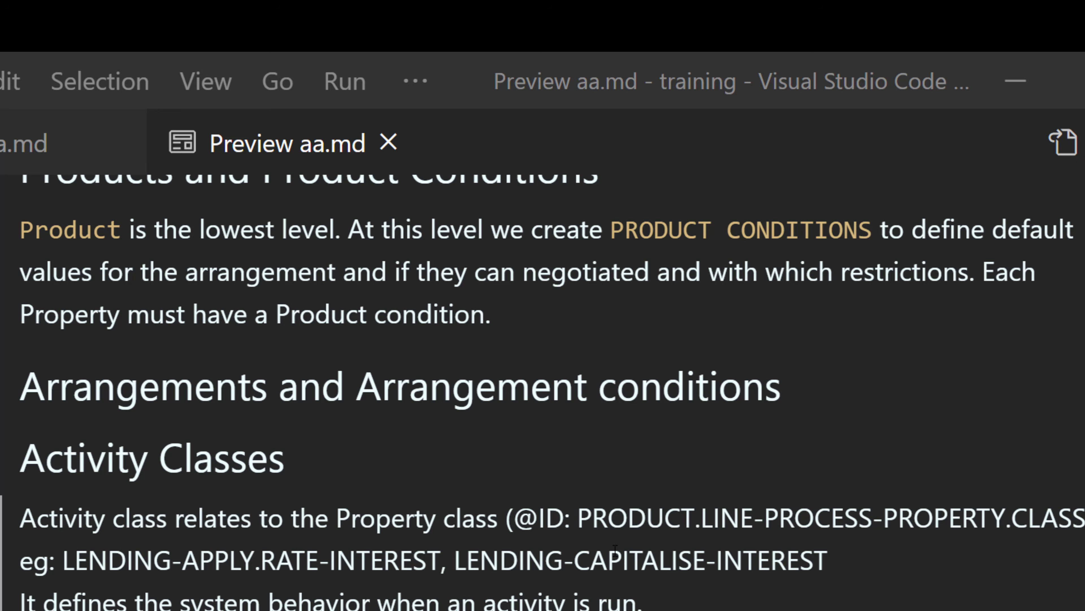
{"action": "left_click_drag", "start_coordinate": [609, 558], "coordinate": [726, 564]}
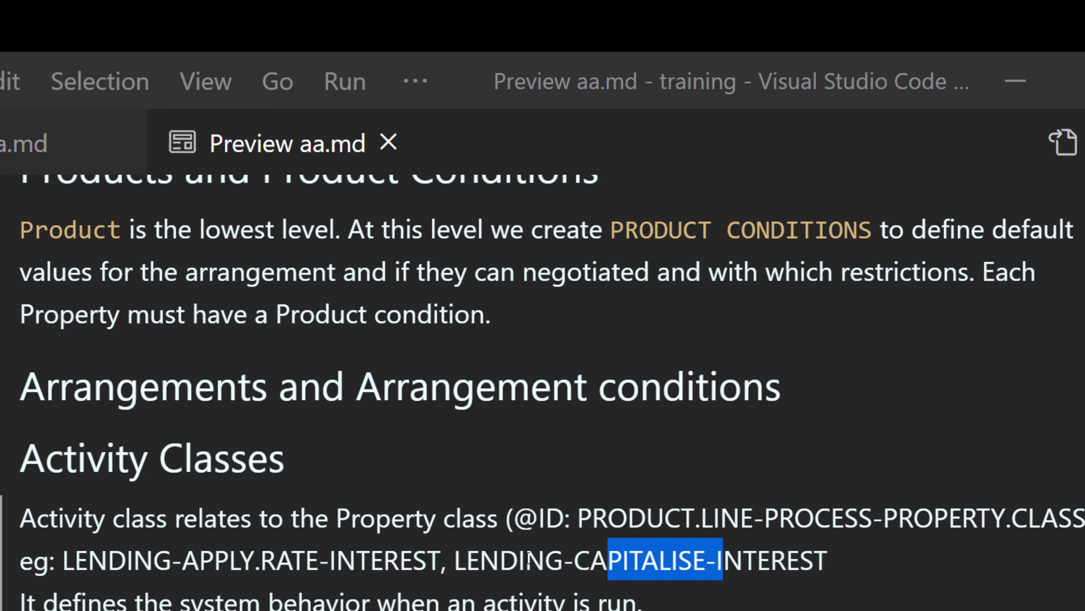
{"action": "left_click", "coordinate": [528, 558]}
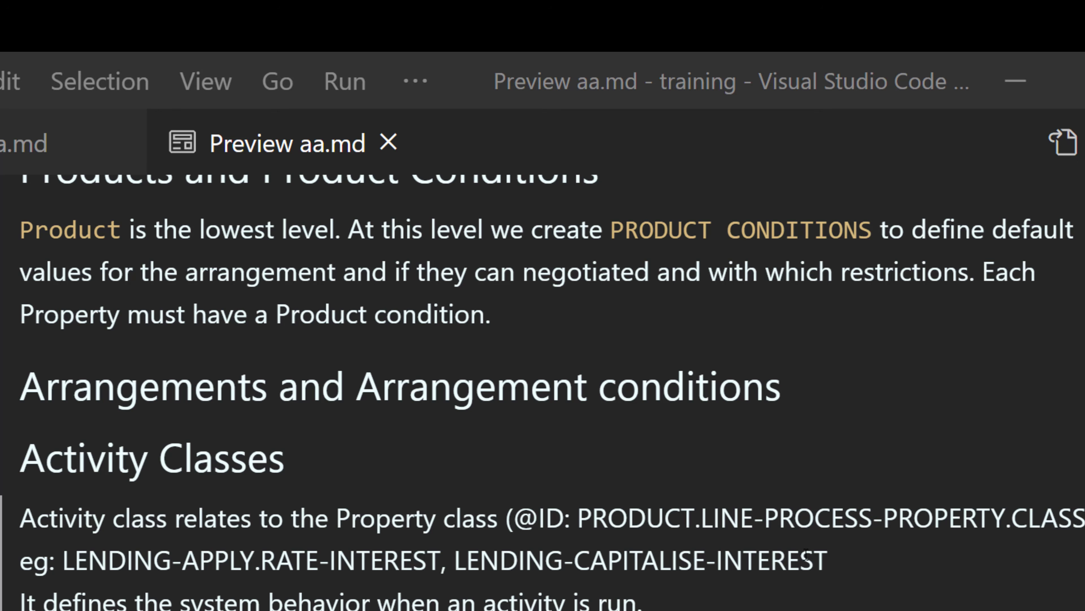
- Scroll up and down through the notes to review the objectives, property classes and product groups sections
{"action": "scroll", "coordinate": [673, 479], "scroll_direction": "down", "scroll_amount": 2}
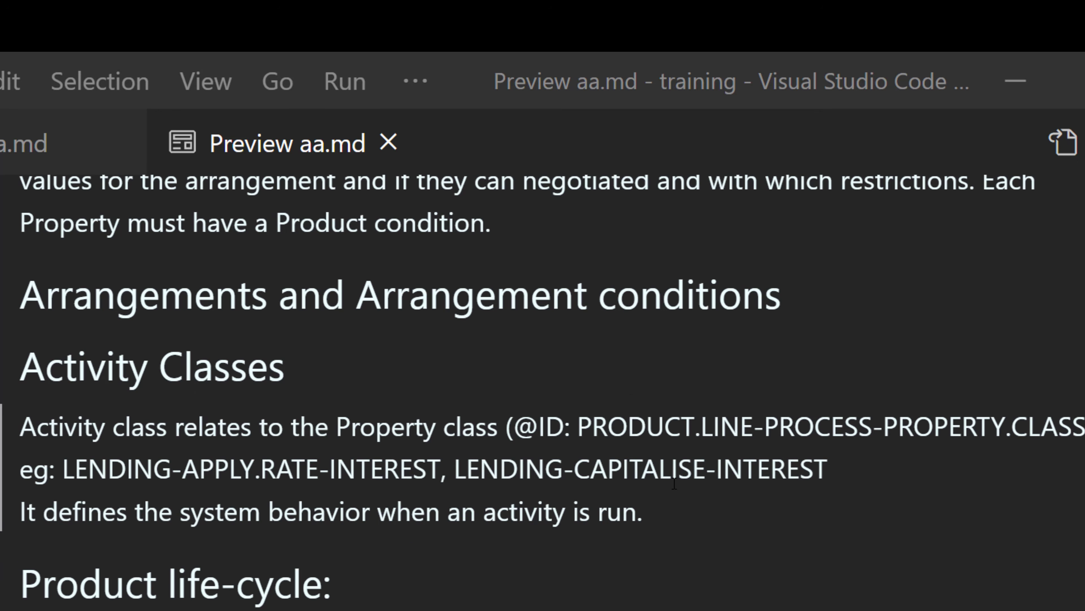
{"action": "scroll", "coordinate": [673, 491], "scroll_direction": "down", "scroll_amount": 2}
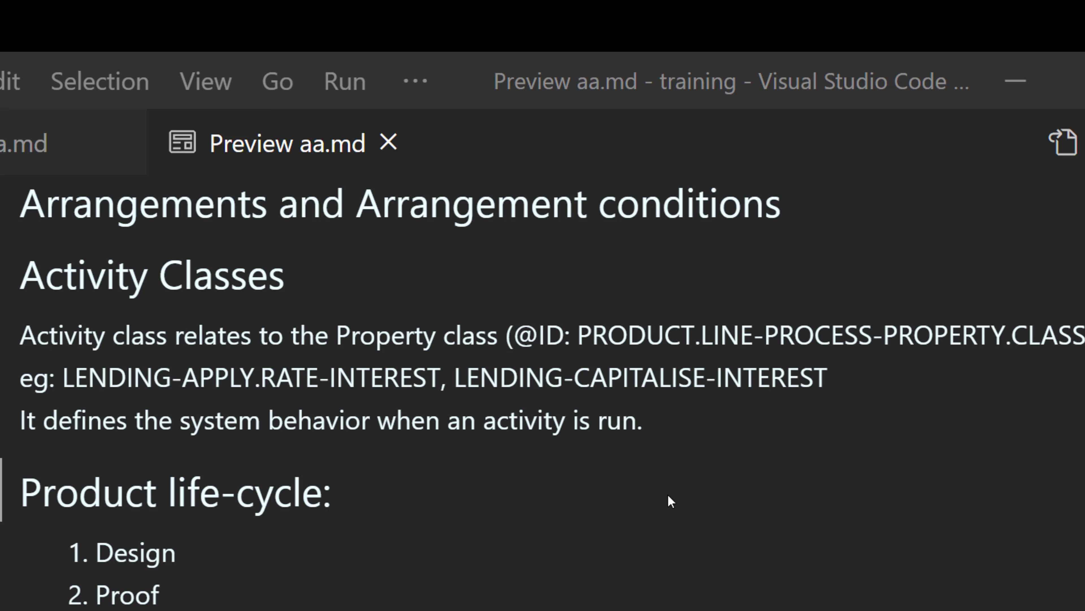
{"action": "scroll", "coordinate": [668, 495], "scroll_direction": "up", "scroll_amount": 10}
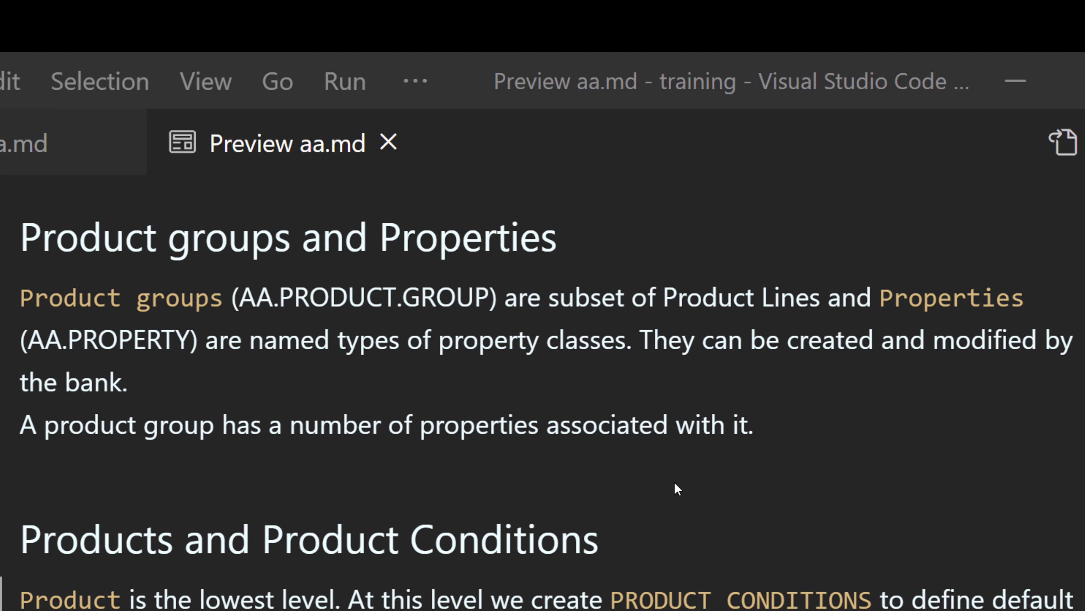
{"action": "scroll", "coordinate": [678, 489], "scroll_direction": "up", "scroll_amount": 10}
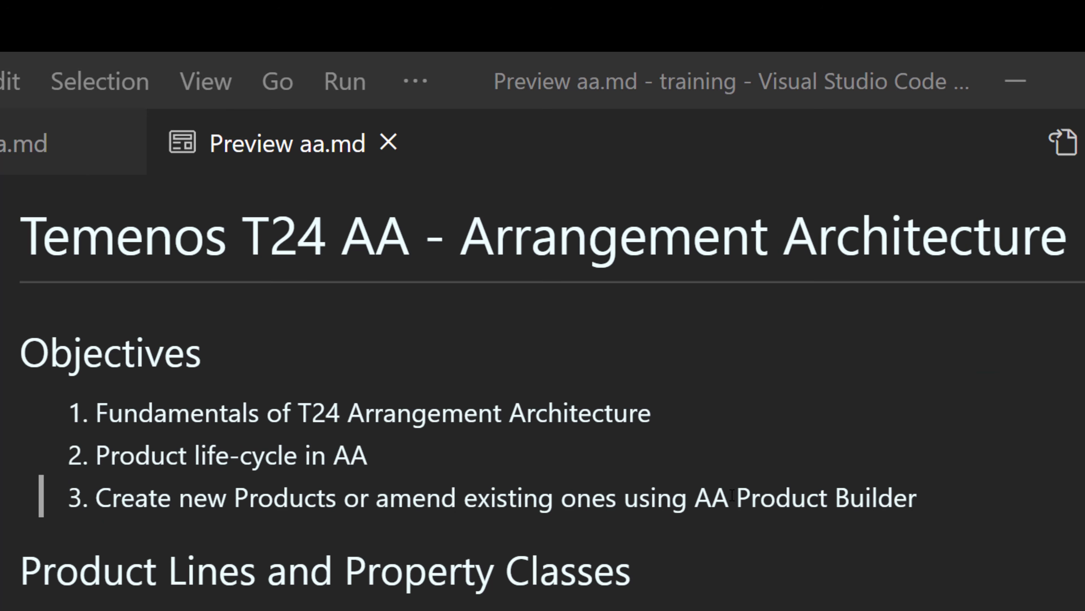
{"action": "scroll", "coordinate": [732, 501], "scroll_direction": "down", "scroll_amount": 5}
{"action": "scroll", "coordinate": [731, 506], "scroll_direction": "down", "scroll_amount": 5}
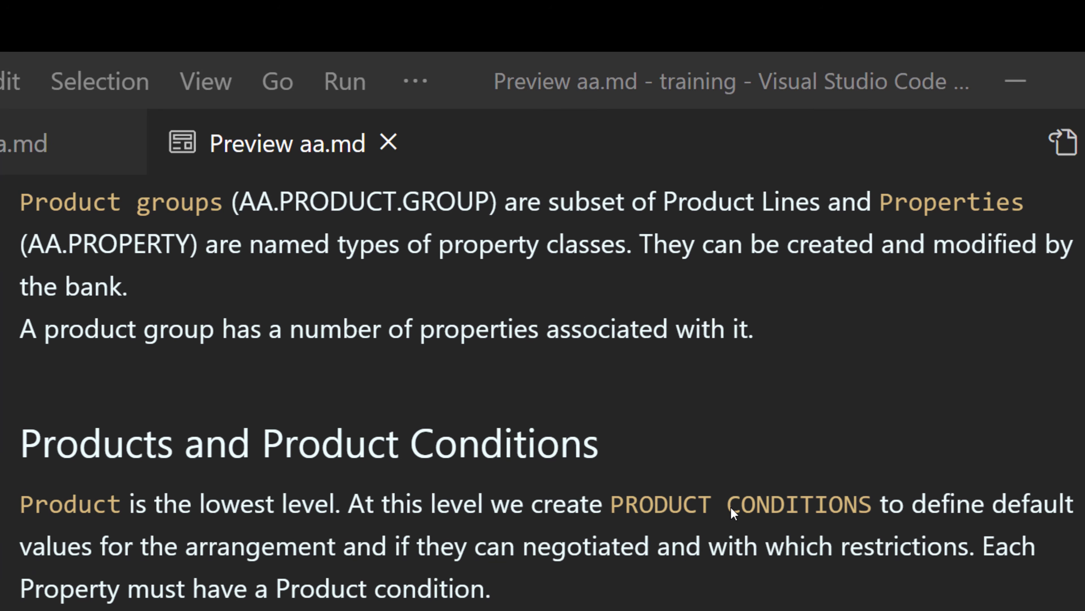
{"action": "scroll", "coordinate": [684, 509], "scroll_direction": "up", "scroll_amount": 5}
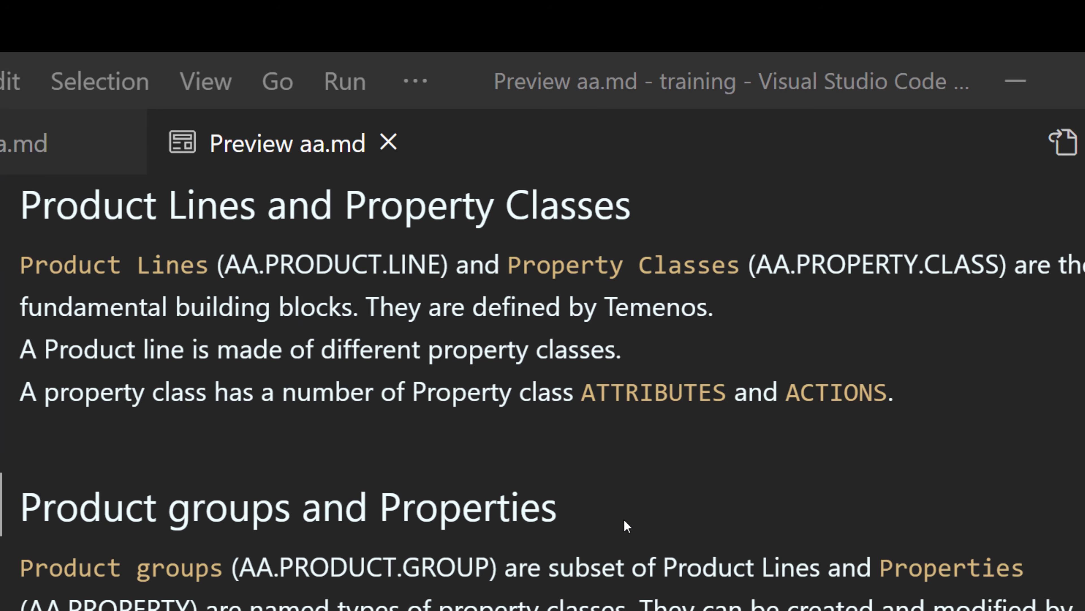
{"action": "scroll", "coordinate": [624, 515], "scroll_direction": "down", "scroll_amount": 4}
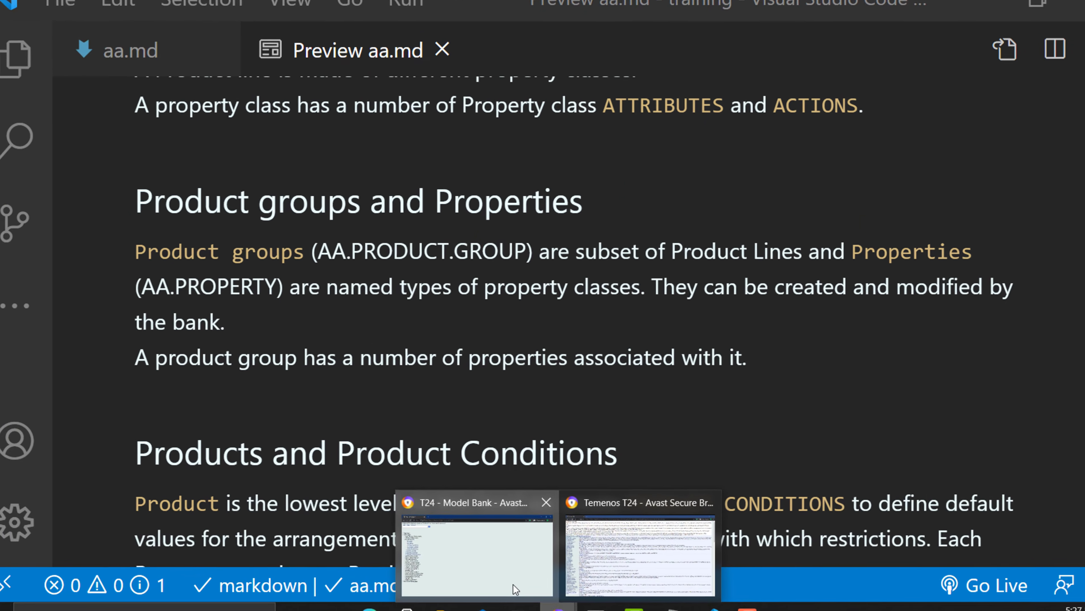
- Switch to the T24 browser and open the Products browser under Admin Menu's Product Builder
{"action": "left_click", "coordinate": [512, 583]}
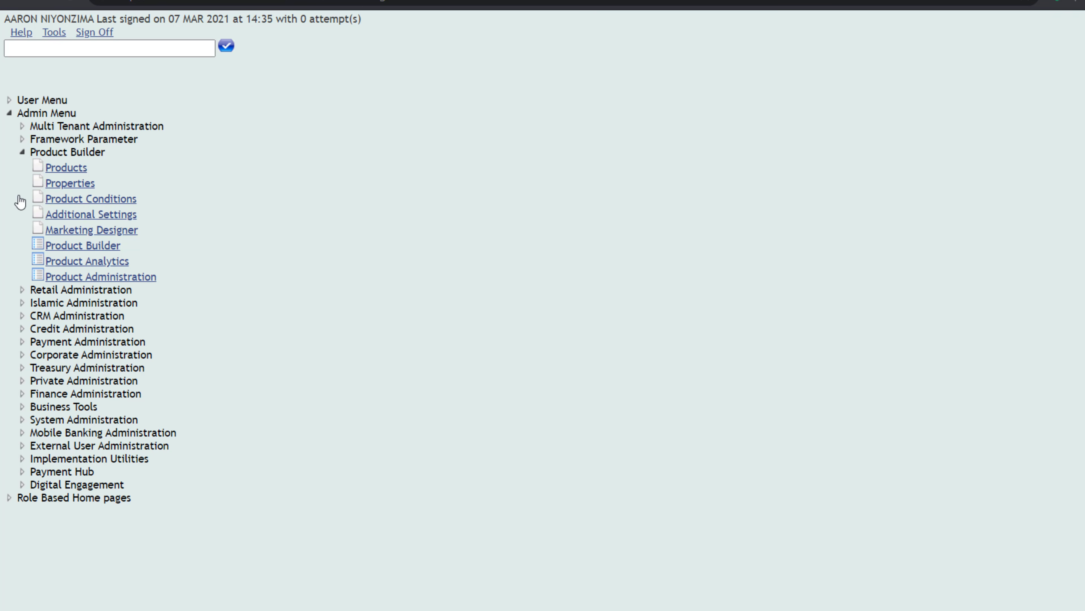
{"action": "left_click", "coordinate": [22, 152]}
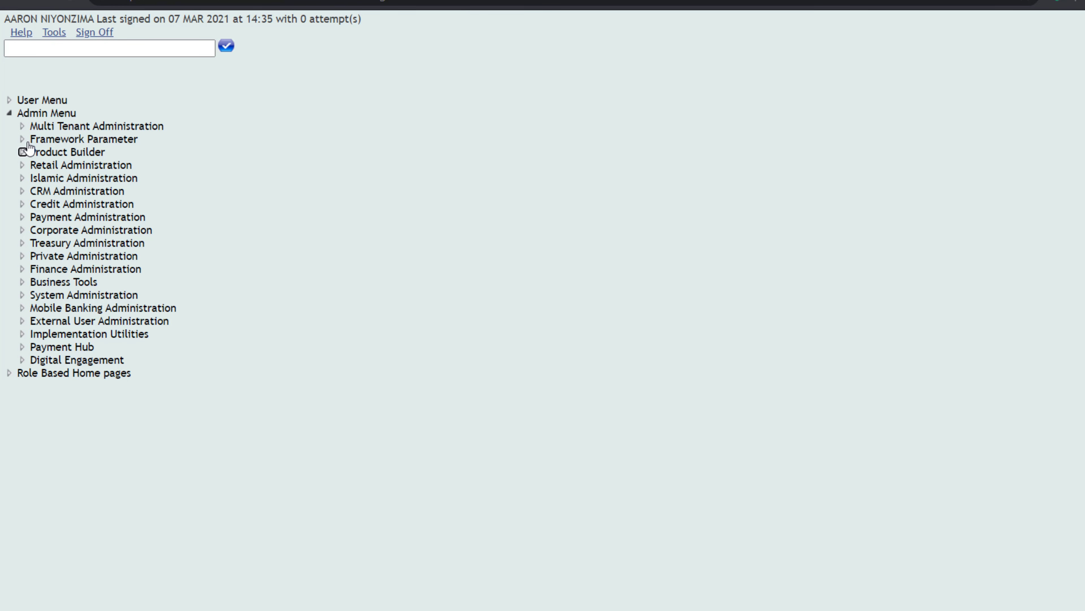
{"action": "left_click", "coordinate": [9, 113]}
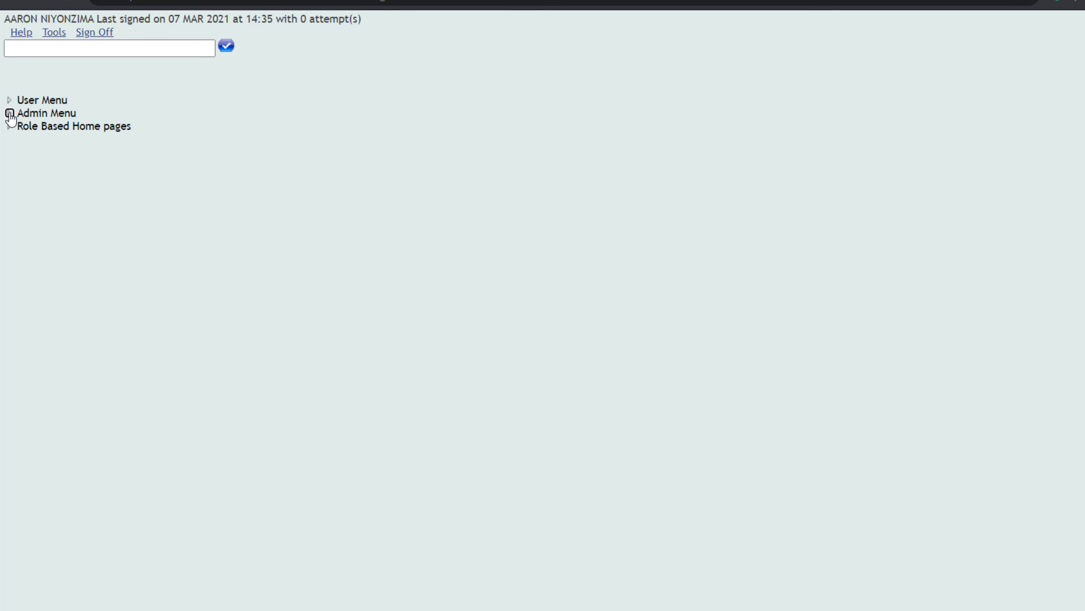
{"action": "left_click", "coordinate": [9, 114]}
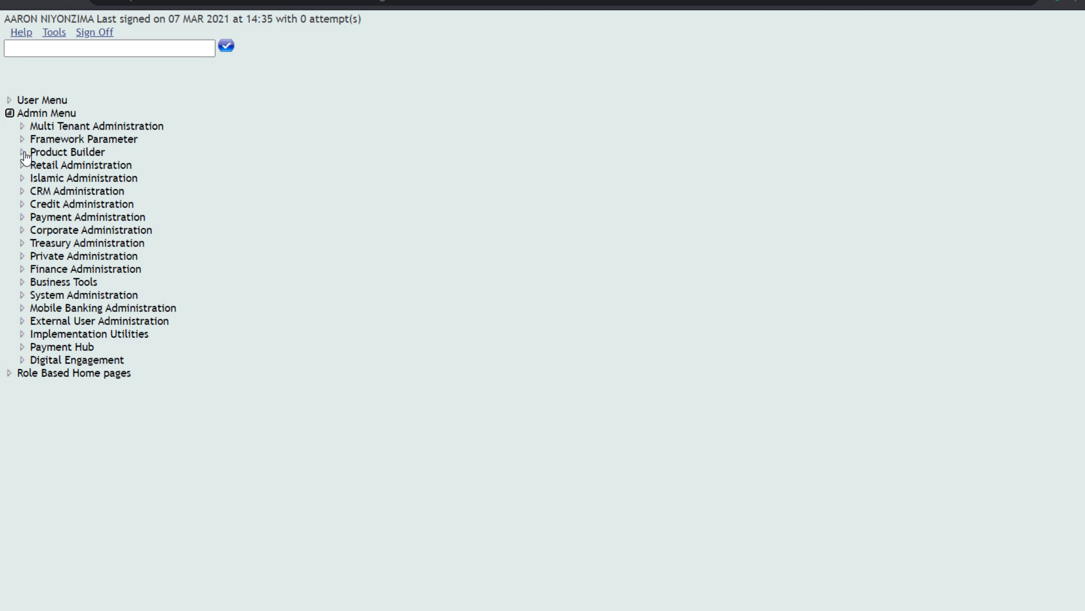
{"action": "left_click", "coordinate": [23, 153]}
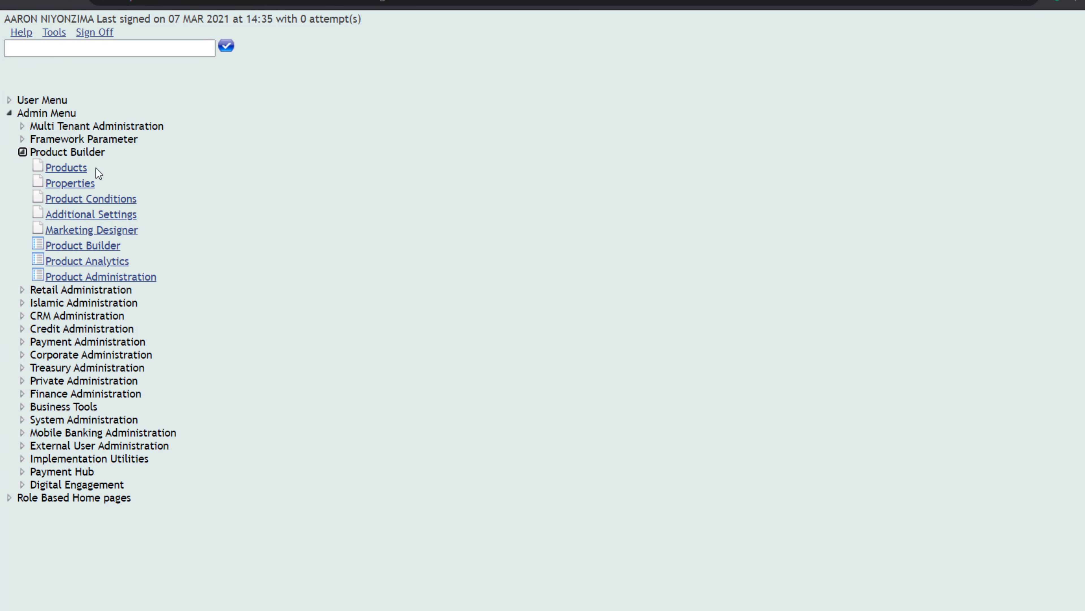
{"action": "left_click", "coordinate": [74, 167]}
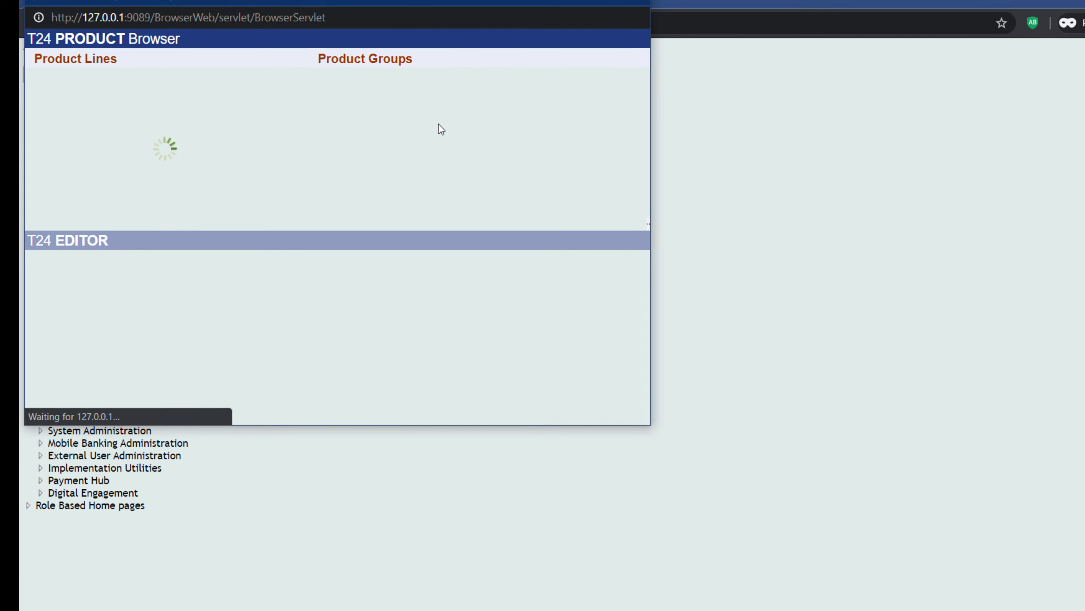
{"action": "left_click", "coordinate": [596, 2]}
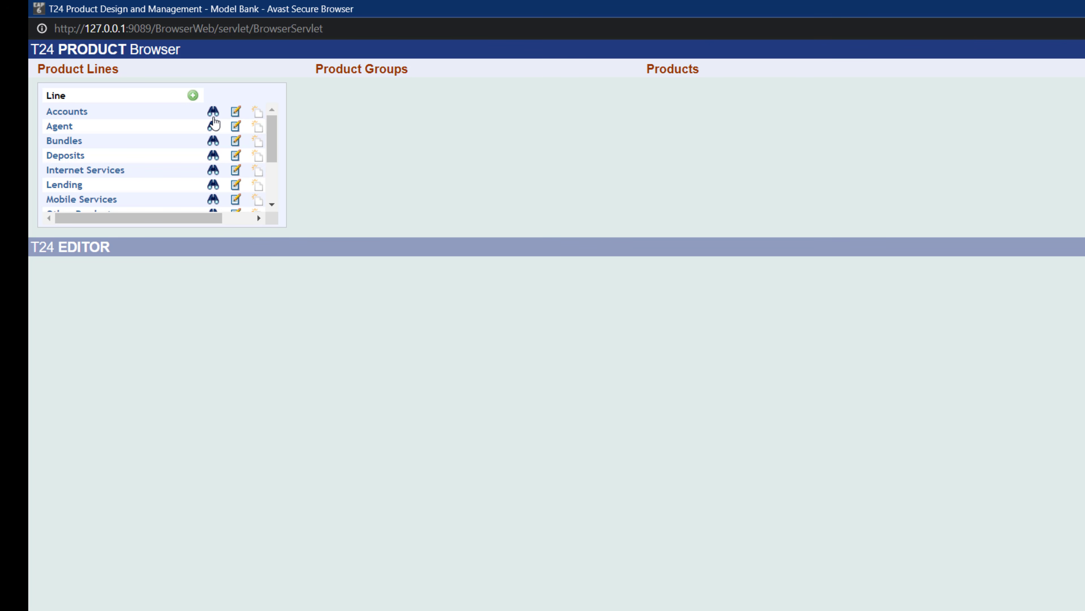
- Open the Accounts product line and browse its list of property classes and mandatory flags
{"action": "left_click", "coordinate": [215, 113]}
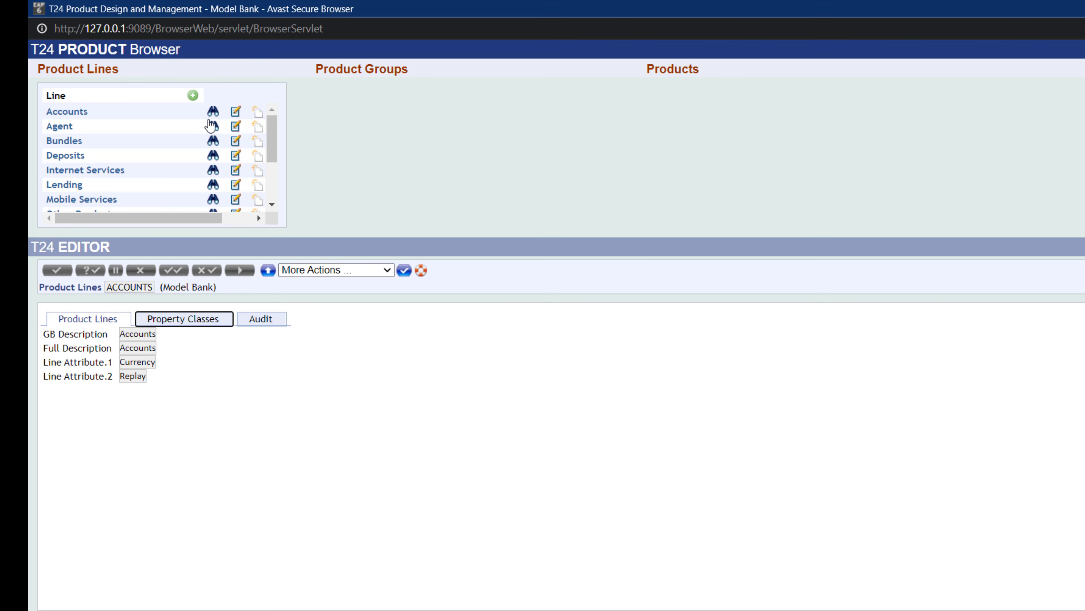
{"action": "left_click", "coordinate": [178, 320]}
{"action": "scroll", "coordinate": [191, 370], "scroll_direction": "down", "scroll_amount": 3}
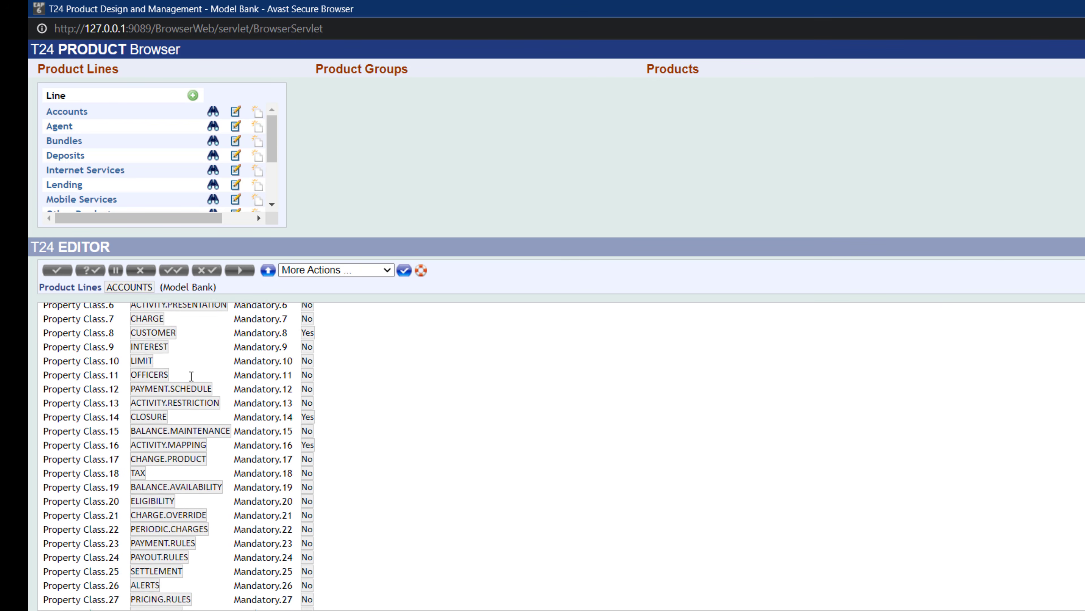
{"action": "scroll", "coordinate": [191, 376], "scroll_direction": "down", "scroll_amount": 2}
{"action": "scroll", "coordinate": [207, 475], "scroll_direction": "up", "scroll_amount": 5}
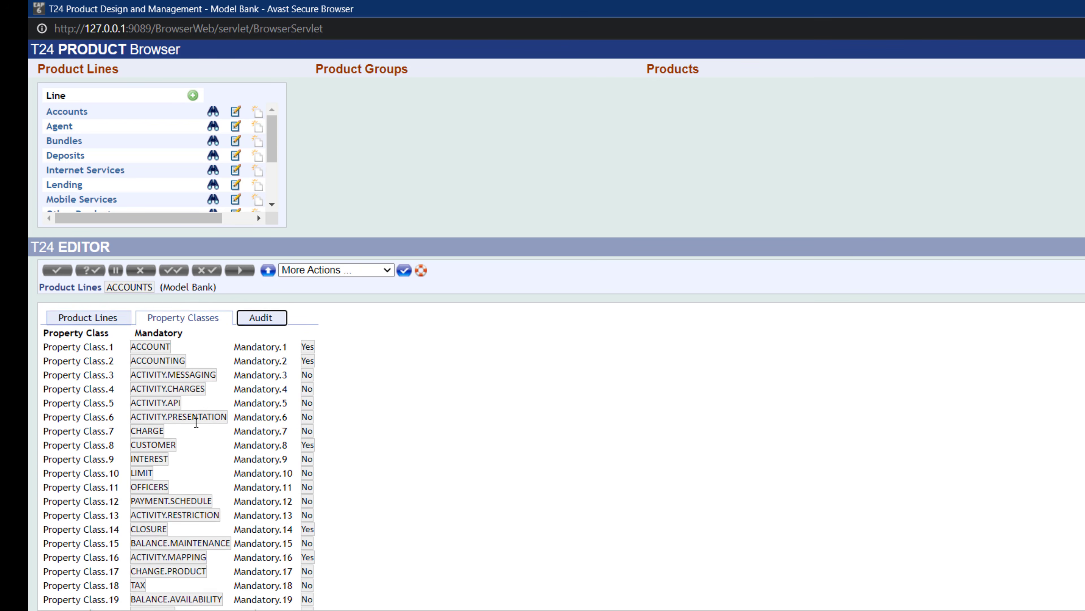
{"action": "scroll", "coordinate": [201, 436], "scroll_direction": "down", "scroll_amount": 4}
{"action": "scroll", "coordinate": [208, 448], "scroll_direction": "up", "scroll_amount": 5}
{"action": "scroll", "coordinate": [207, 441], "scroll_direction": "down", "scroll_amount": 3}
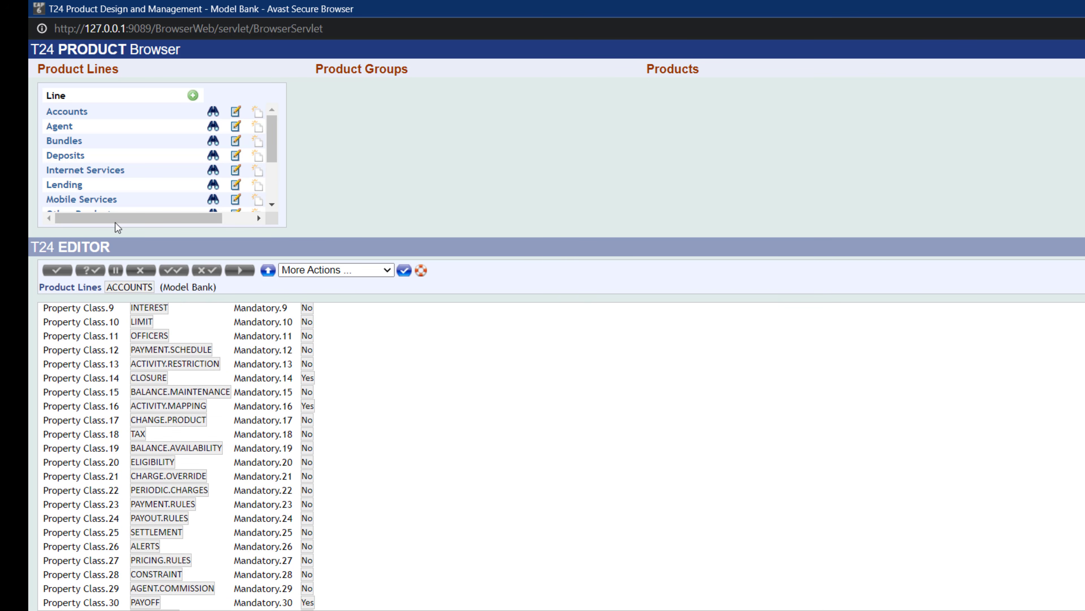
{"action": "scroll", "coordinate": [220, 393], "scroll_direction": "up", "scroll_amount": 3}
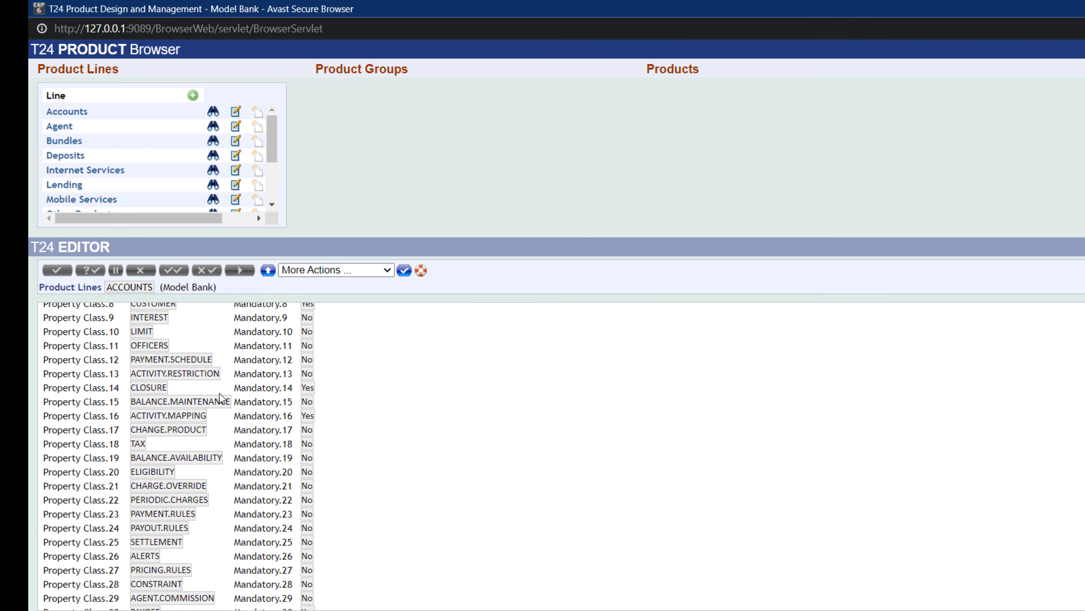
- Highlight the ACCOUNT, INTEREST and PAYMENT.SCHEDULE property classes in the Accounts product line
{"action": "double_click", "coordinate": [139, 346]}
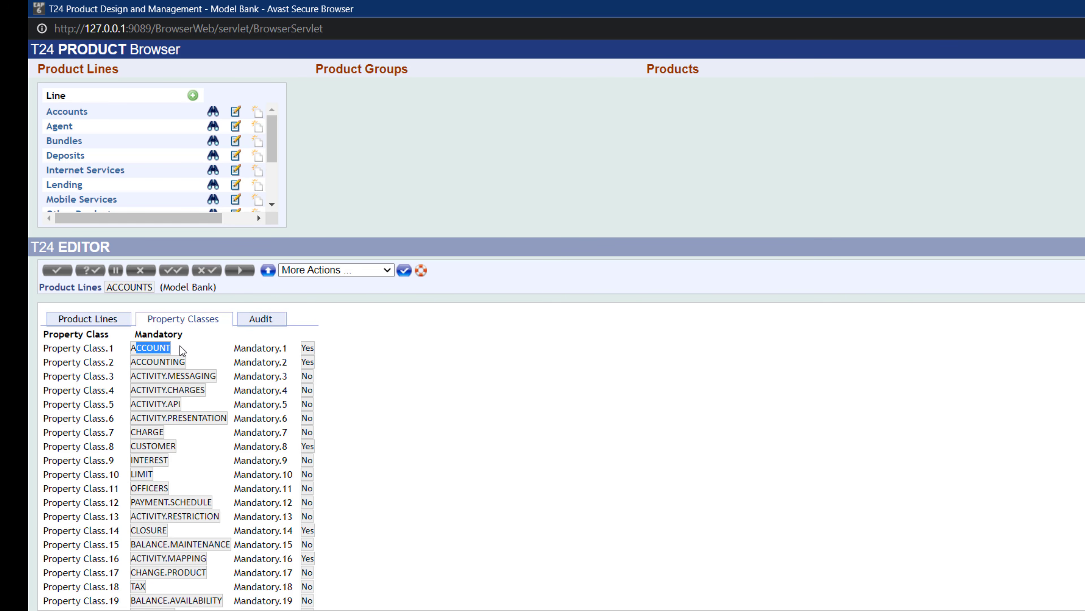
{"action": "left_click", "coordinate": [150, 446]}
{"action": "left_click_drag", "start_coordinate": [136, 446], "coordinate": [169, 459]}
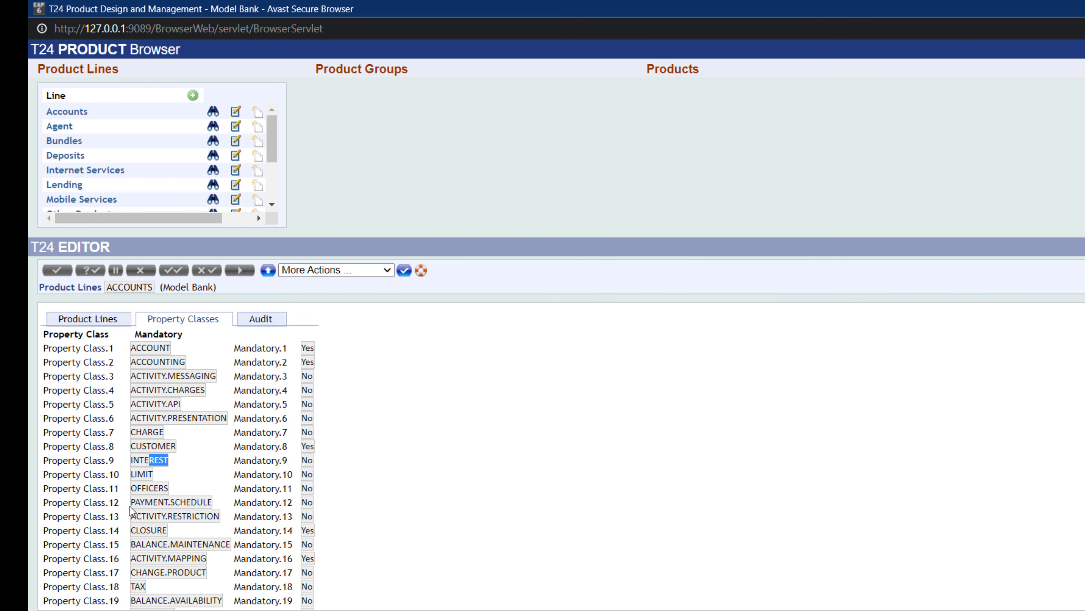
{"action": "left_click_drag", "start_coordinate": [131, 502], "coordinate": [213, 502]}
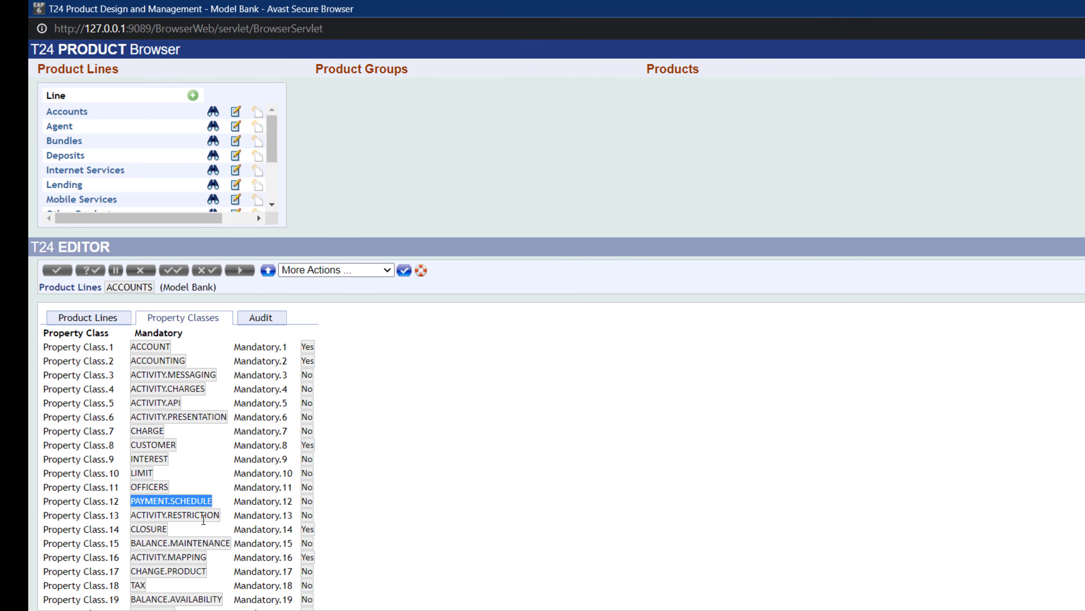
- Highlight CLOSURE and BALANCE.AVAILABILITY and scroll through the remaining property classes of the Accounts product line
{"action": "scroll", "coordinate": [205, 521], "scroll_direction": "down", "scroll_amount": 2}
{"action": "left_click_drag", "start_coordinate": [136, 453], "coordinate": [150, 456]}
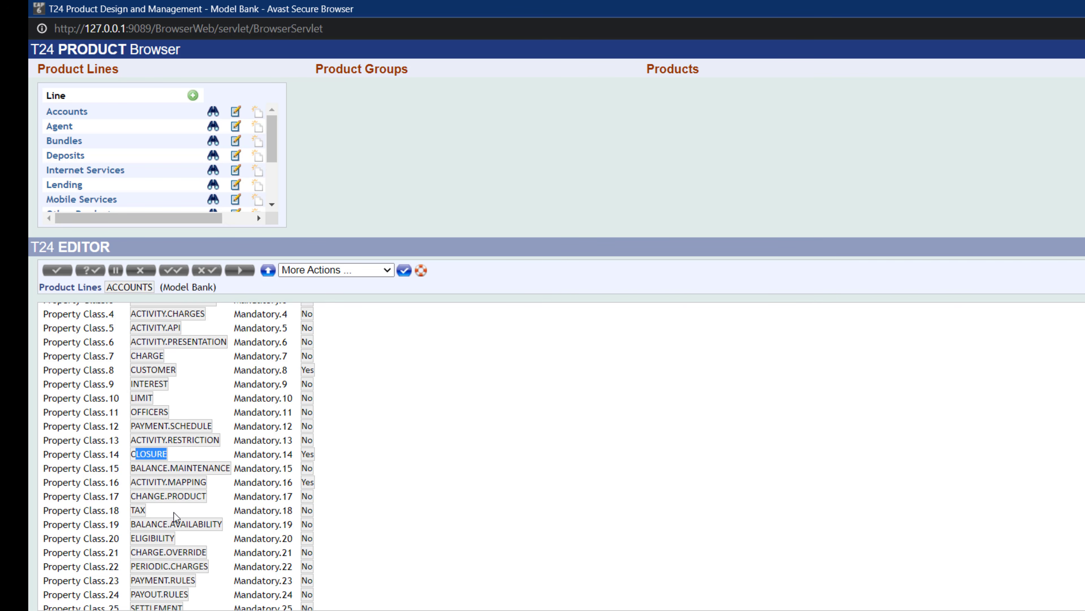
{"action": "left_click_drag", "start_coordinate": [134, 509], "coordinate": [159, 508]}
{"action": "left_click", "coordinate": [162, 481]}
{"action": "scroll", "coordinate": [173, 544], "scroll_direction": "down", "scroll_amount": 2}
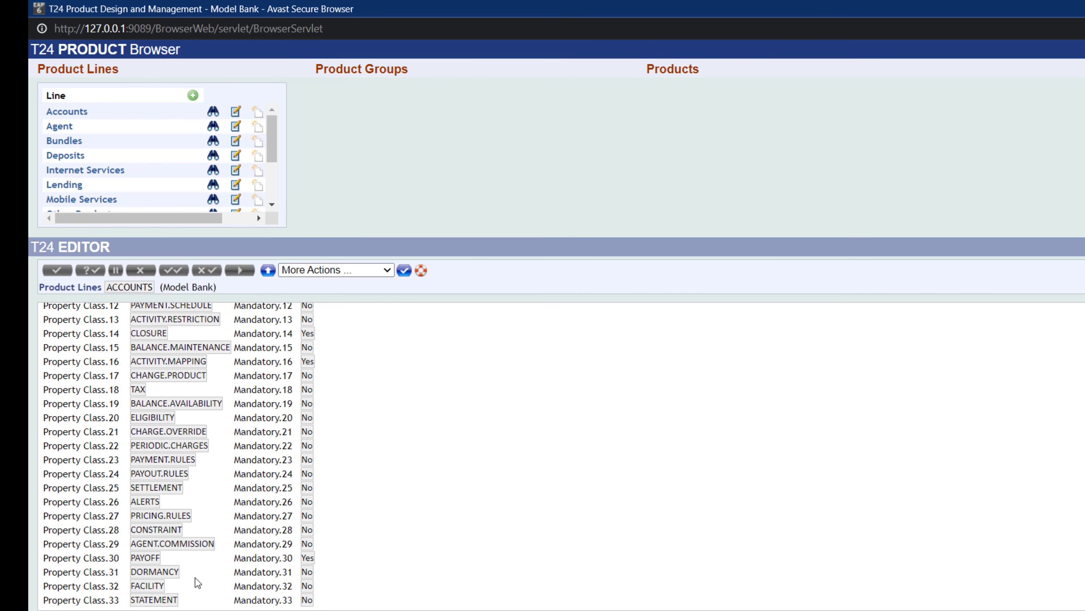
{"action": "scroll", "coordinate": [197, 571], "scroll_direction": "up", "scroll_amount": 5}
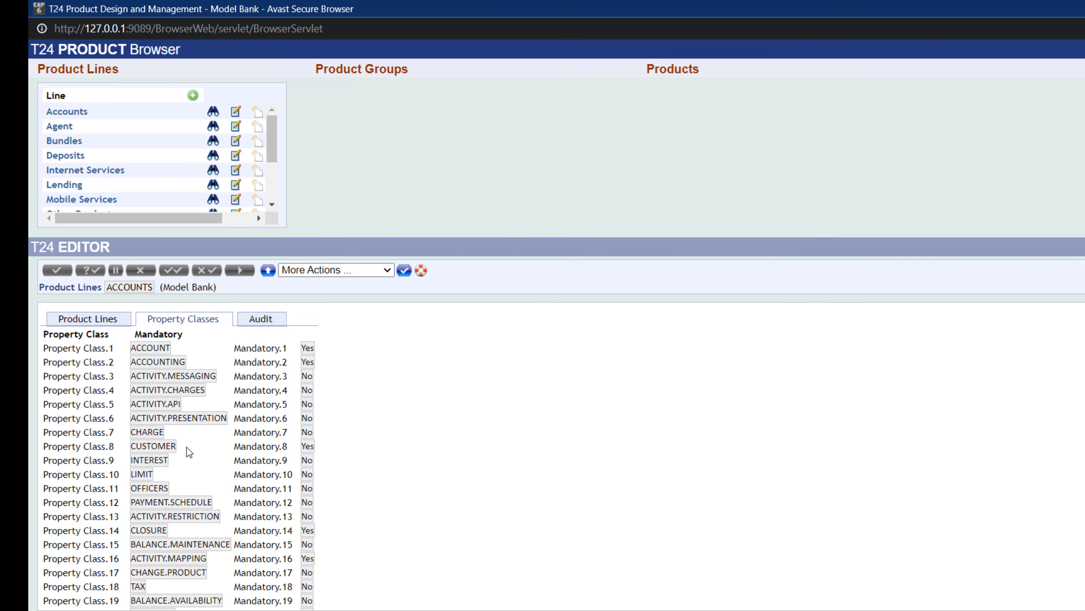
- Open the Deposits product line and display its property classes
{"action": "left_click", "coordinate": [213, 157]}
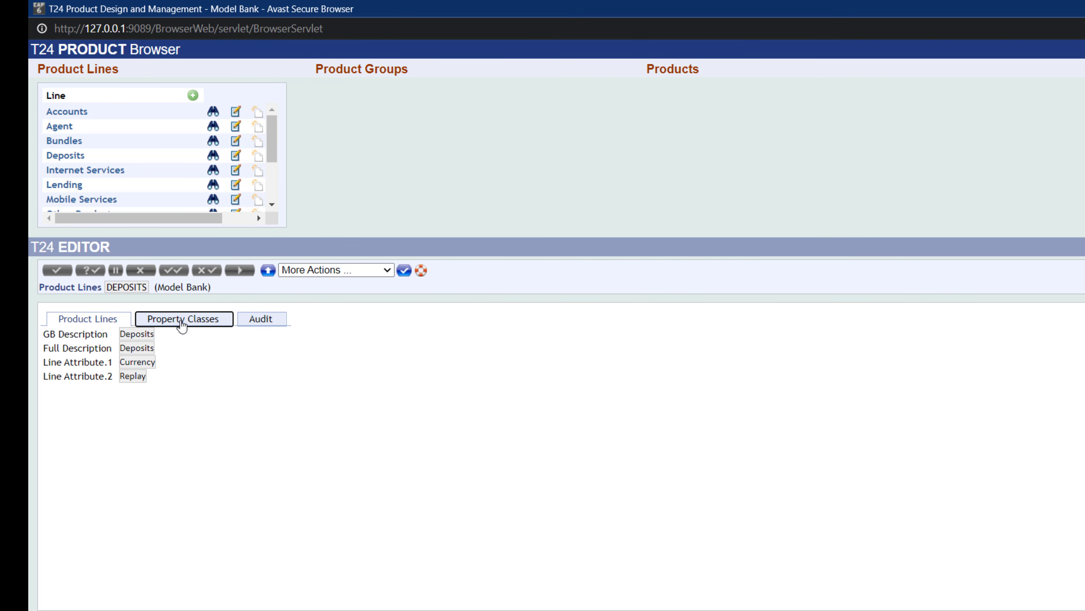
{"action": "left_click", "coordinate": [182, 330]}
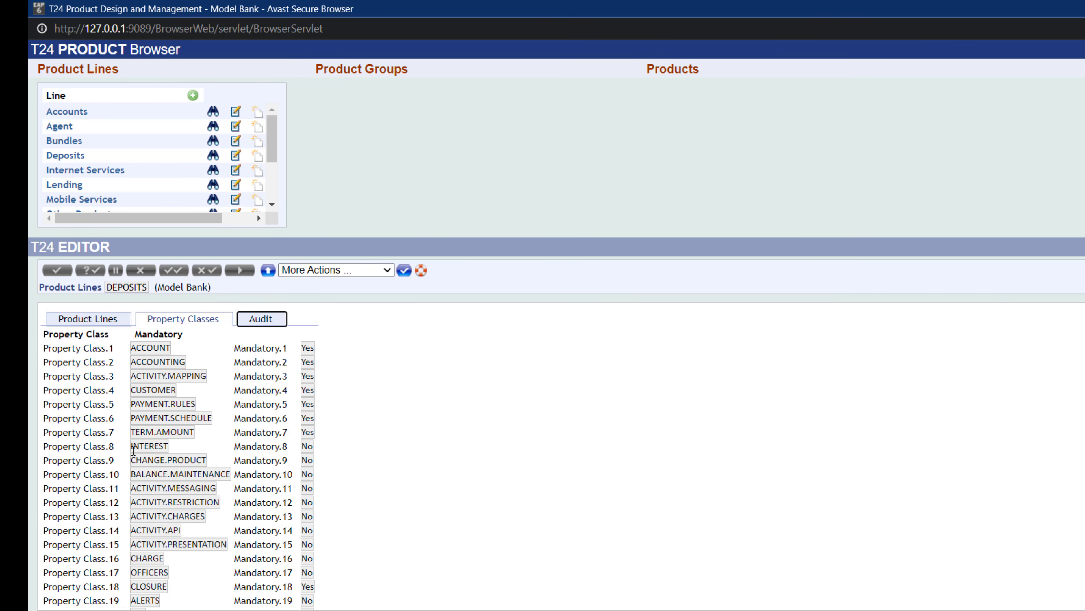
- Highlight the INTEREST, ACCOUNT, PAYMENT.SCHEDULE, TERM.AMOUNT, CUSTOMER and CHARGE property classes in the Deposits product line
{"action": "left_click_drag", "start_coordinate": [134, 449], "coordinate": [177, 453]}
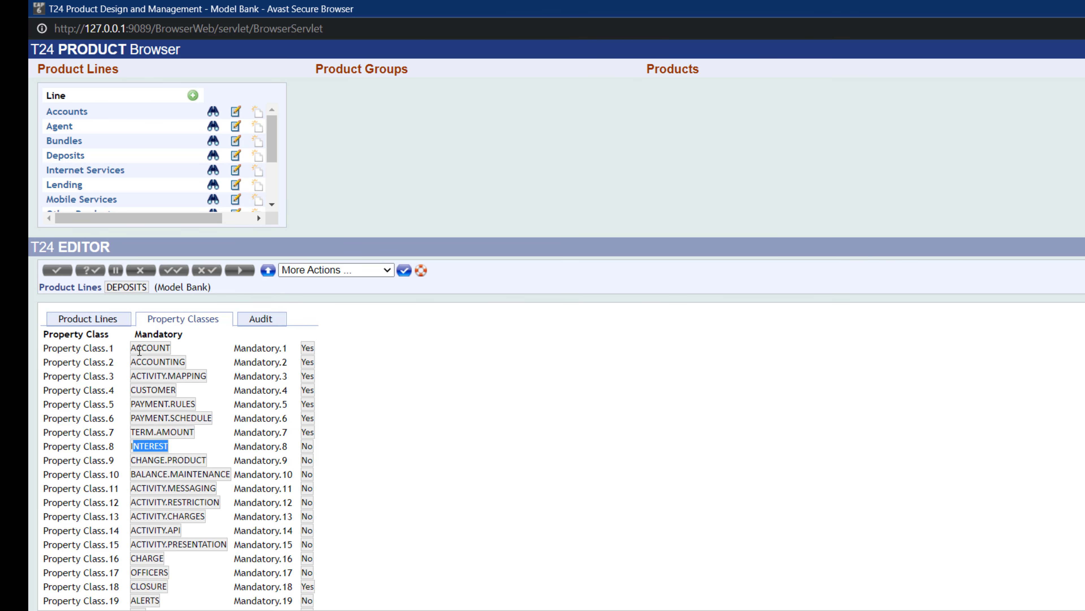
{"action": "left_click_drag", "start_coordinate": [138, 349], "coordinate": [173, 347]}
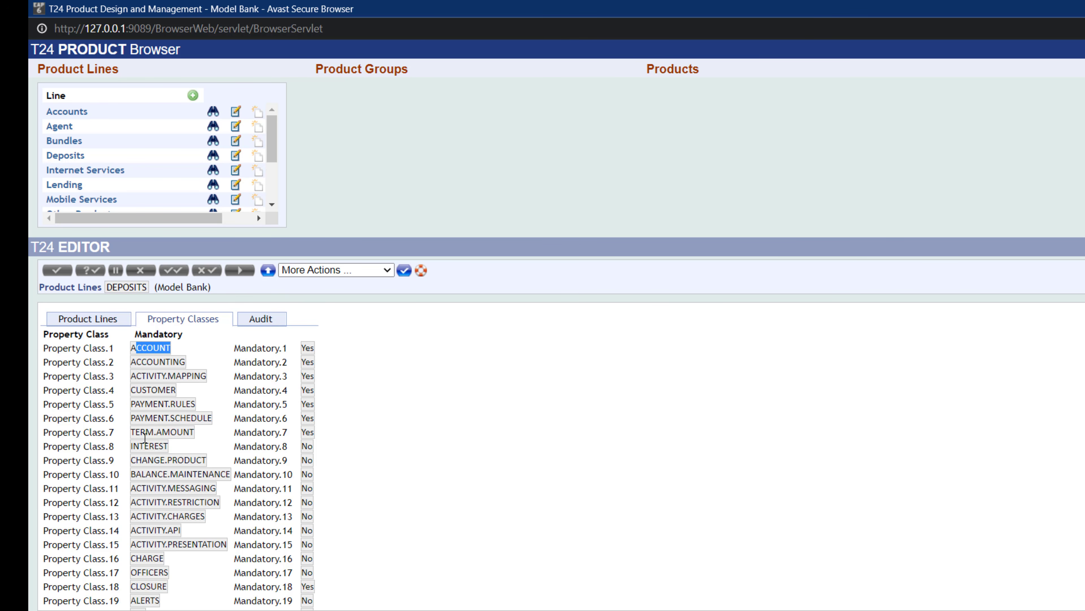
{"action": "left_click_drag", "start_coordinate": [136, 389], "coordinate": [208, 421]}
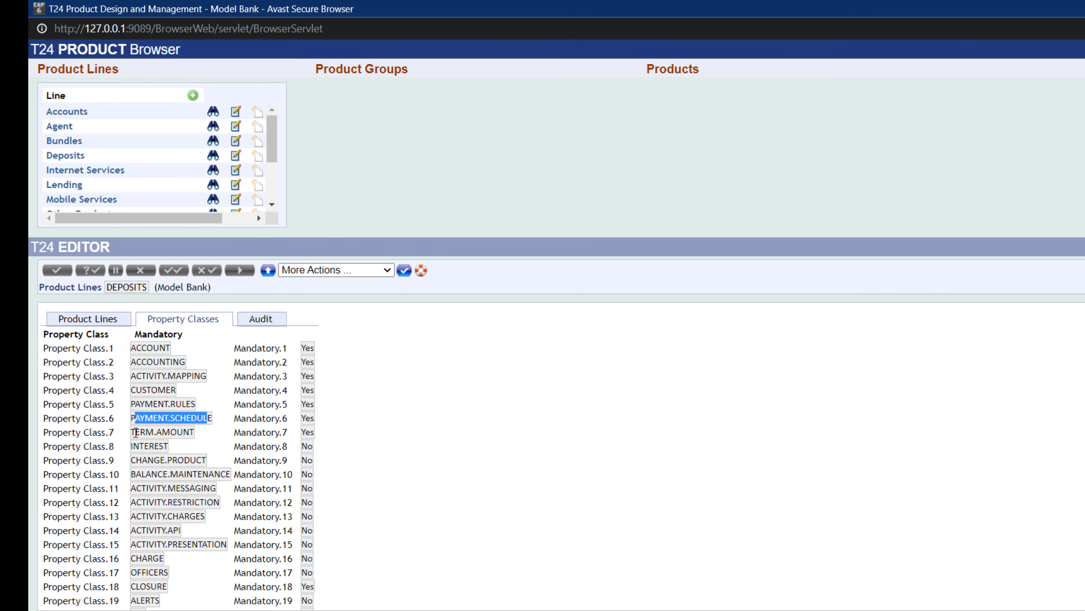
{"action": "left_click_drag", "start_coordinate": [136, 433], "coordinate": [207, 433]}
{"action": "left_click", "coordinate": [164, 392]}
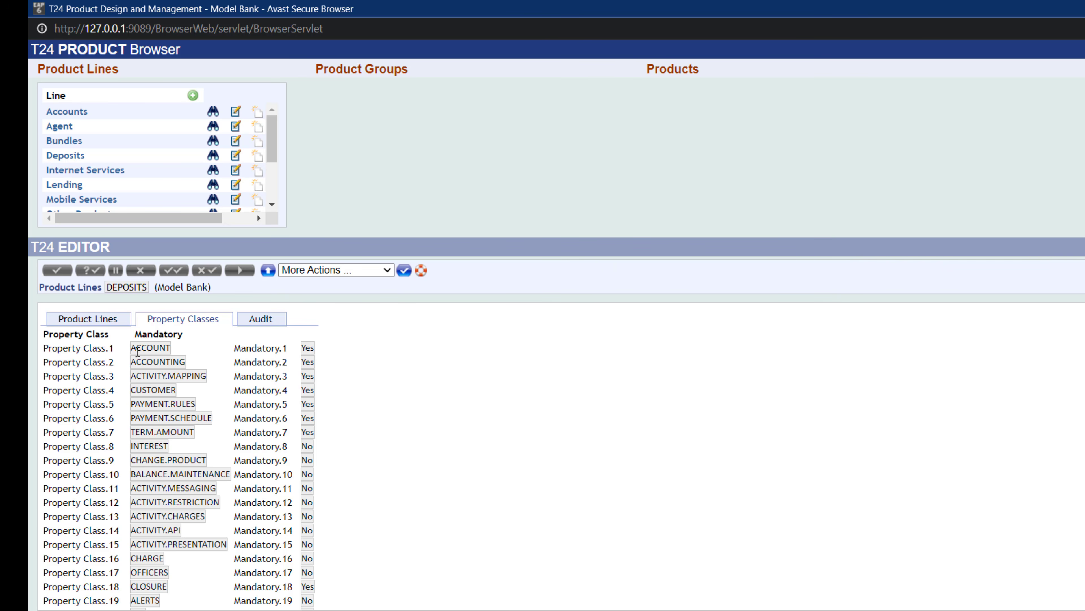
{"action": "left_click_drag", "start_coordinate": [136, 347], "coordinate": [178, 353]}
{"action": "left_click_drag", "start_coordinate": [139, 448], "coordinate": [173, 447]}
{"action": "double_click", "coordinate": [148, 390]}
{"action": "left_click_drag", "start_coordinate": [142, 558], "coordinate": [232, 559]}
- Open the Lending product line and browse its property classes
{"action": "left_click", "coordinate": [211, 186]}
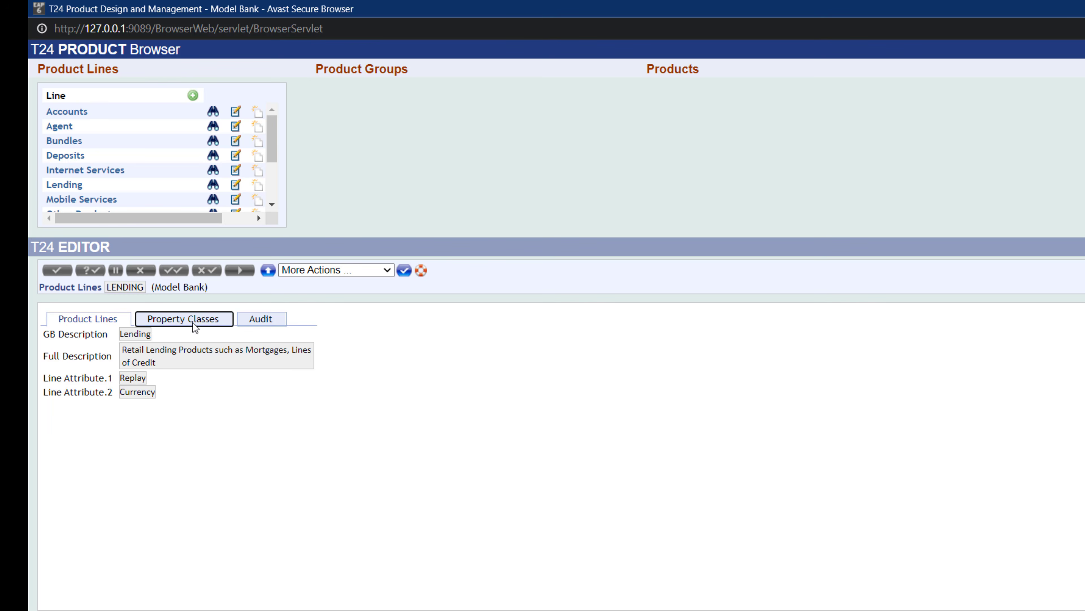
{"action": "left_click", "coordinate": [193, 320]}
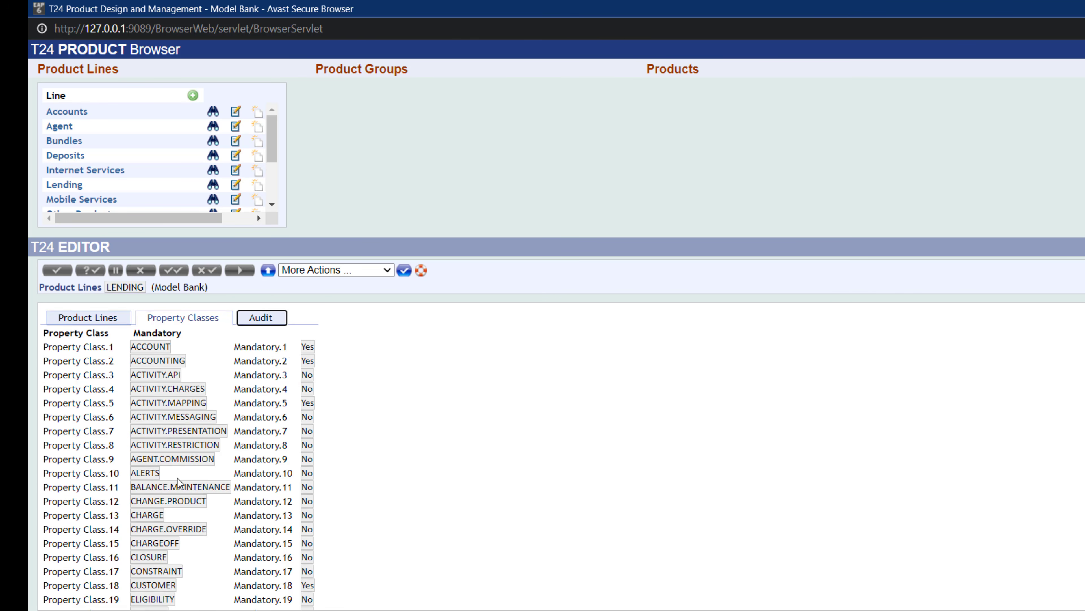
{"action": "scroll", "coordinate": [206, 530], "scroll_direction": "down", "scroll_amount": 5}
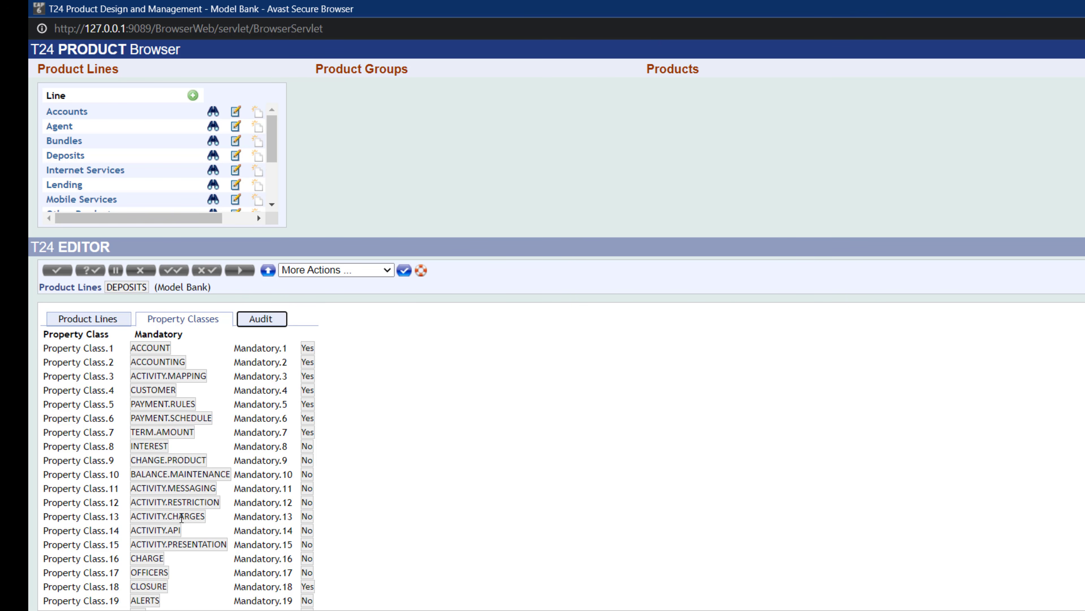
- Open the Accounts product line for editing, browse its property classes, and close the record without changes
{"action": "left_click", "coordinate": [237, 116]}
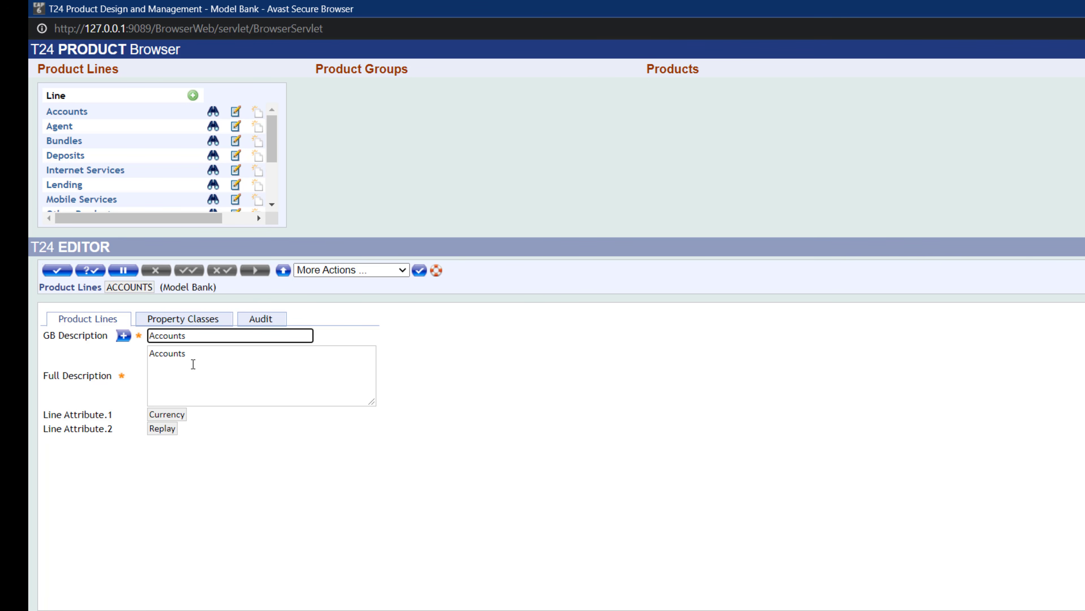
{"action": "left_click_drag", "start_coordinate": [194, 364], "coordinate": [167, 356]}
{"action": "left_click", "coordinate": [189, 336]}
{"action": "left_click", "coordinate": [185, 321]}
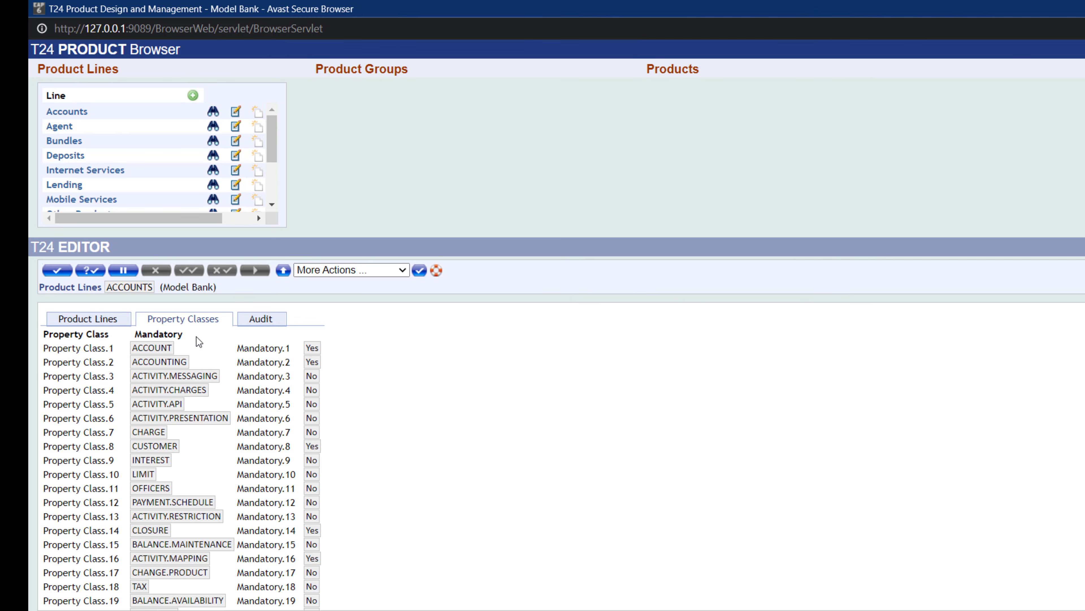
{"action": "scroll", "coordinate": [220, 381], "scroll_direction": "down", "scroll_amount": 5}
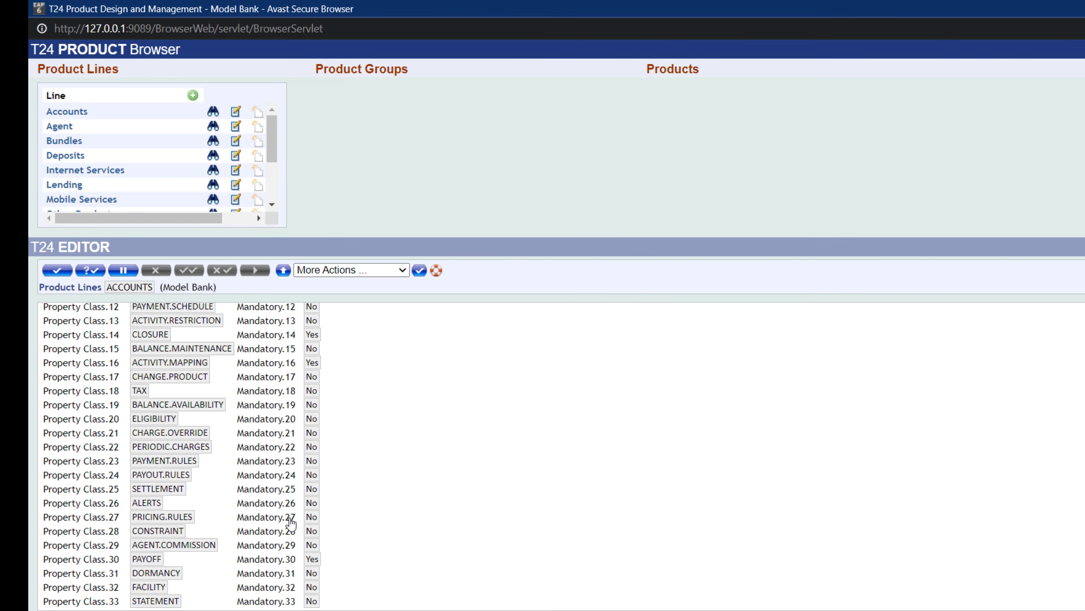
{"action": "scroll", "coordinate": [290, 522], "scroll_direction": "up", "scroll_amount": 4}
{"action": "scroll", "coordinate": [269, 391], "scroll_direction": "up", "scroll_amount": 2}
{"action": "scroll", "coordinate": [268, 392], "scroll_direction": "down", "scroll_amount": 5}
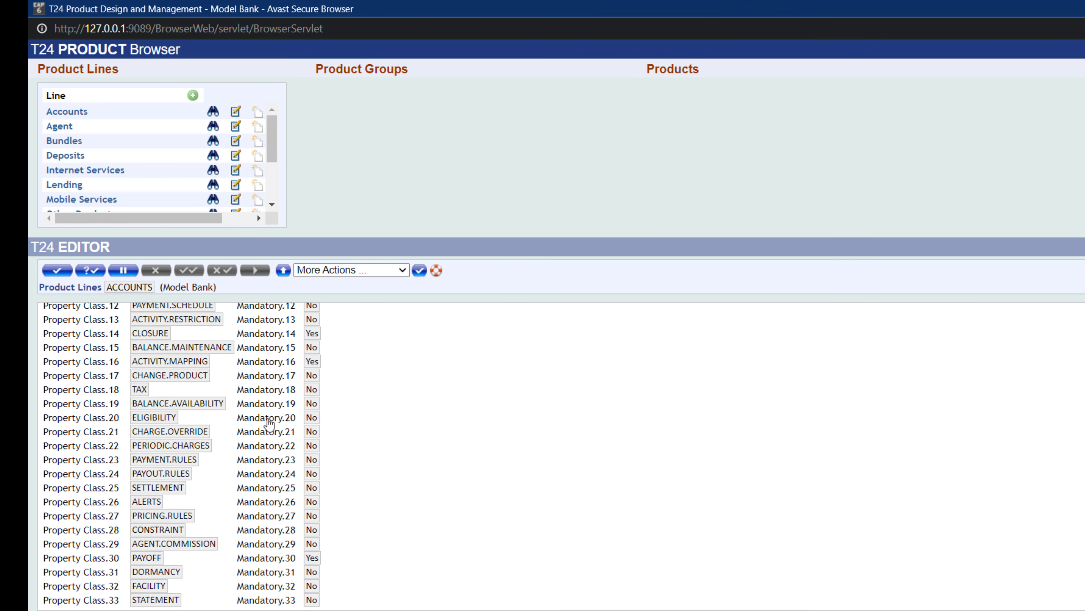
{"action": "scroll", "coordinate": [280, 508], "scroll_direction": "up", "scroll_amount": 5}
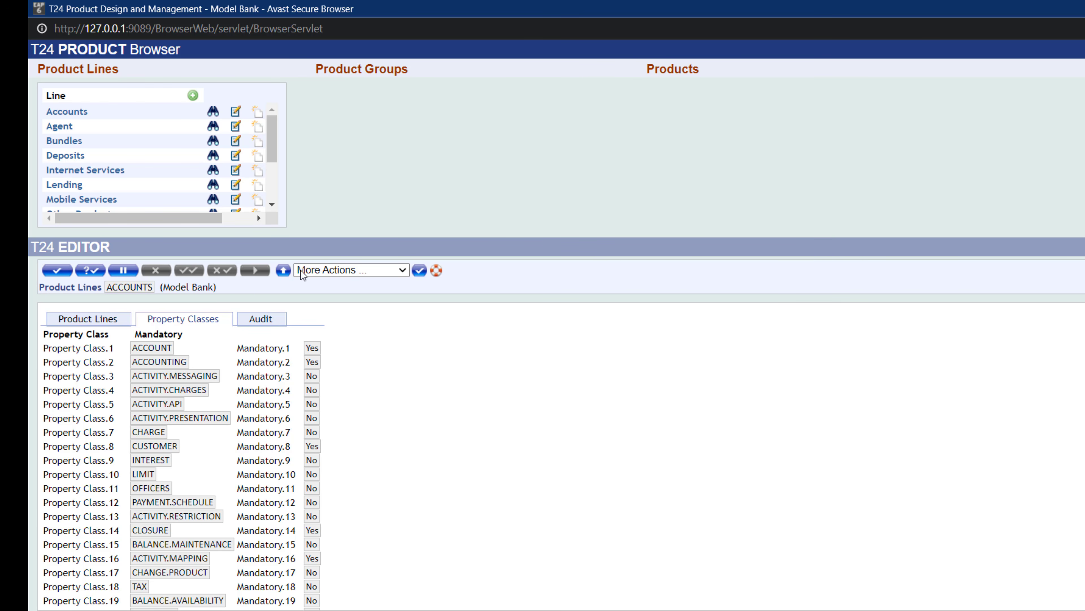
{"action": "left_click", "coordinate": [282, 269]}
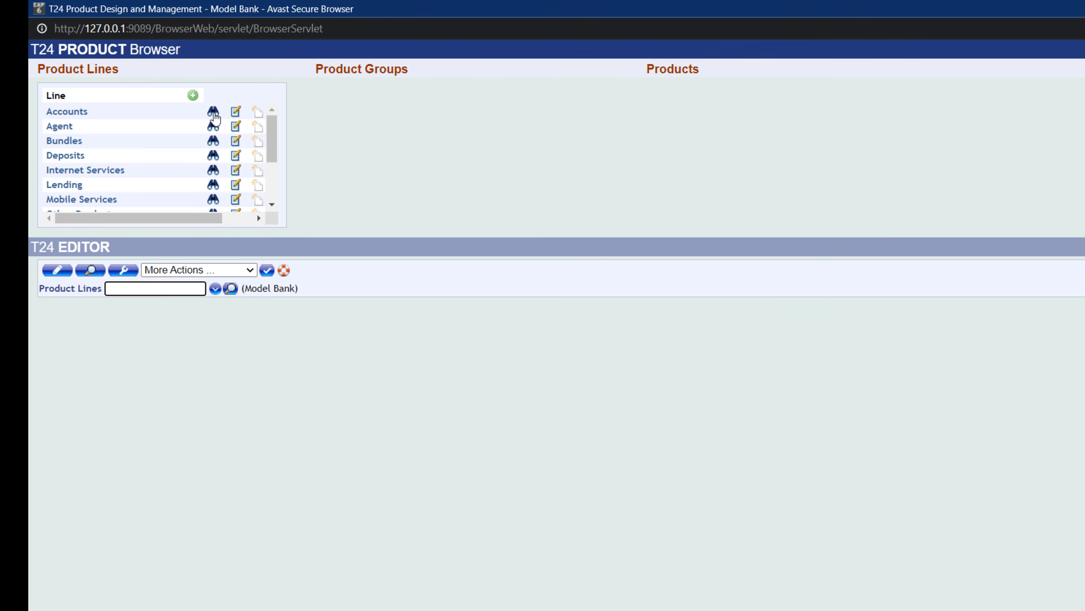
- View the Accounts product line and expand it to list its product groups
{"action": "left_click", "coordinate": [213, 112]}
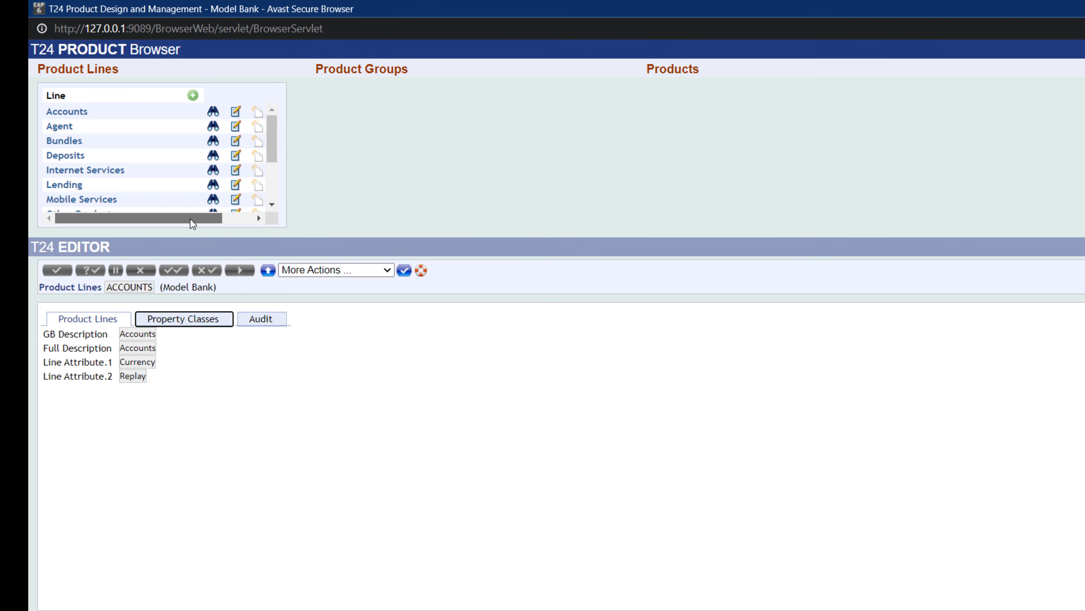
{"action": "left_click_drag", "start_coordinate": [190, 219], "coordinate": [231, 223]}
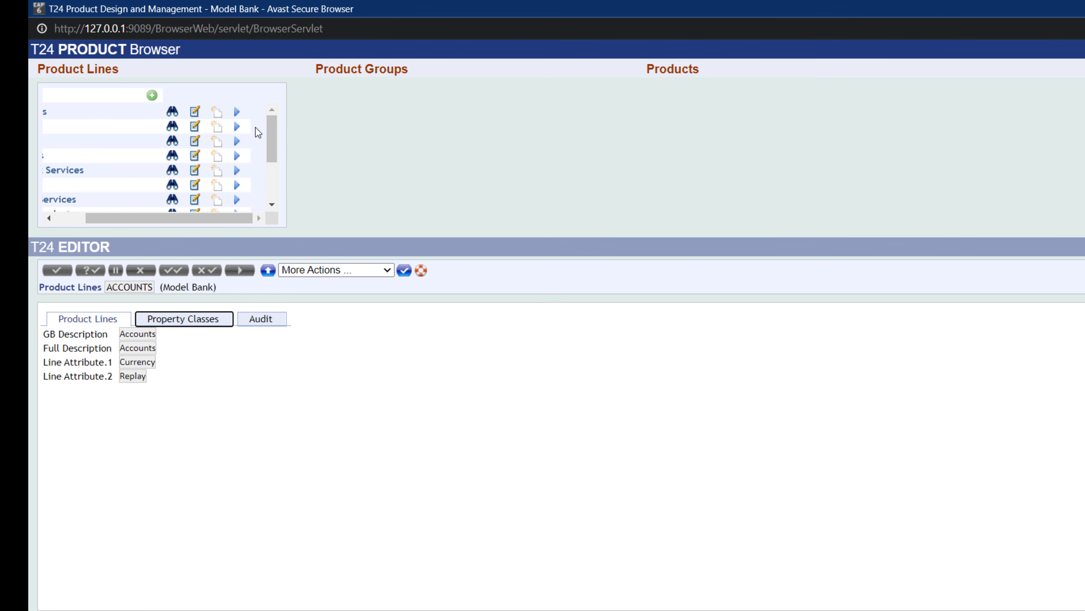
{"action": "left_click", "coordinate": [238, 112]}
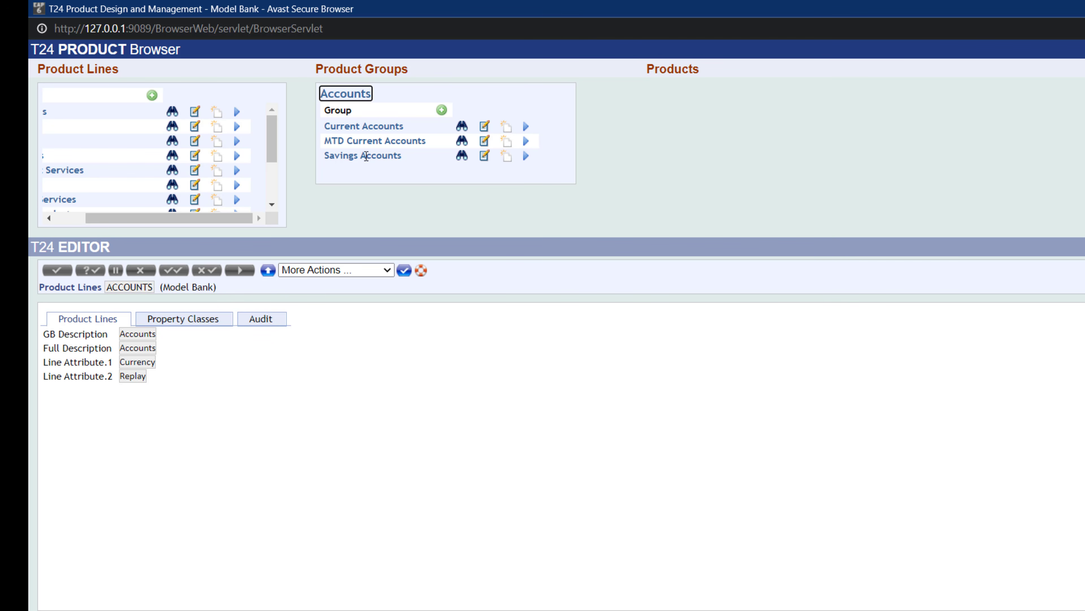
- Highlight the Current Accounts, Savings Accounts and MTD Current Accounts product groups
{"action": "left_click_drag", "start_coordinate": [325, 125], "coordinate": [403, 128]}
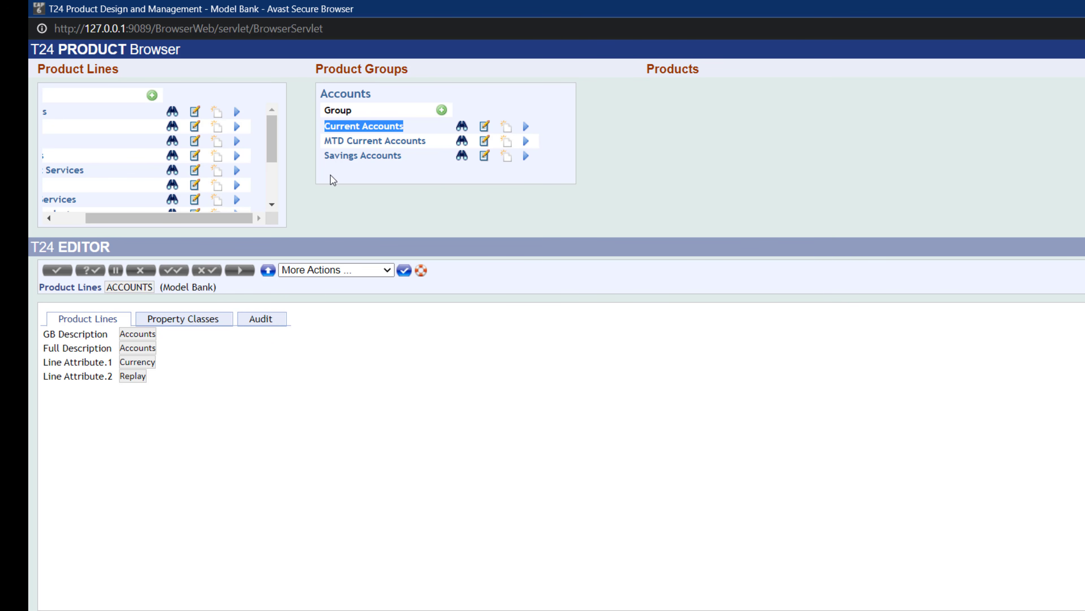
{"action": "left_click_drag", "start_coordinate": [339, 156], "coordinate": [403, 156]}
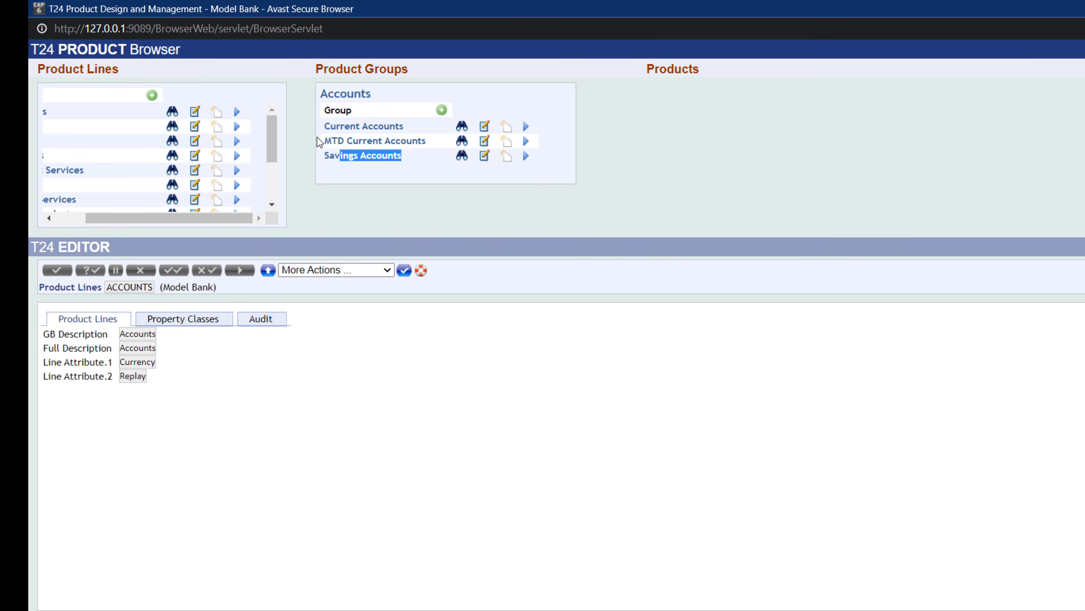
{"action": "left_click_drag", "start_coordinate": [323, 141], "coordinate": [426, 138]}
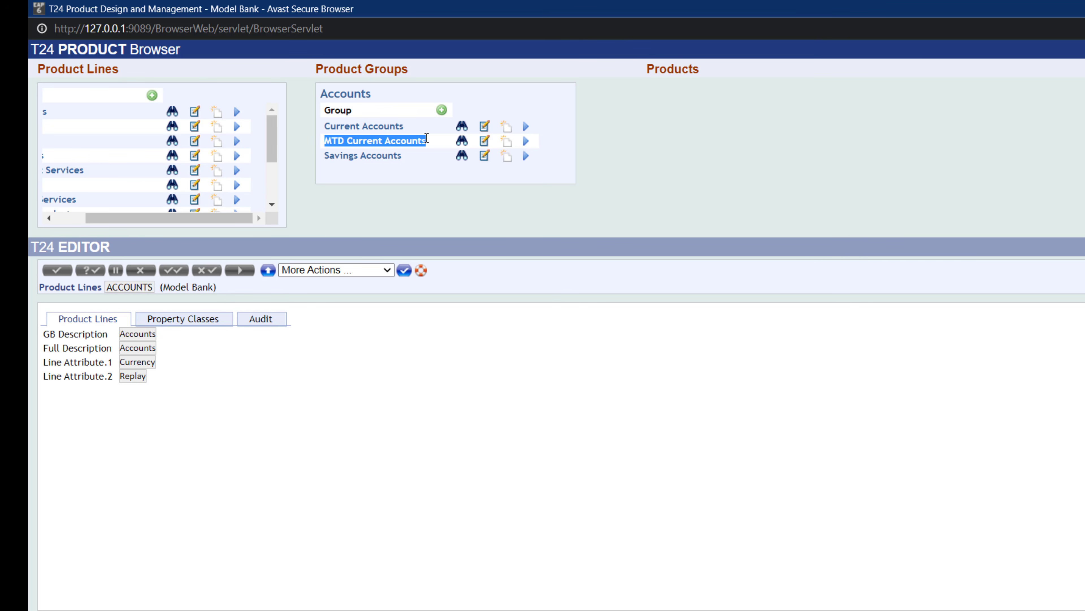
- Open the MTD Current Accounts and Current Accounts product groups to compare their property classes and properties
{"action": "left_click", "coordinate": [467, 143]}
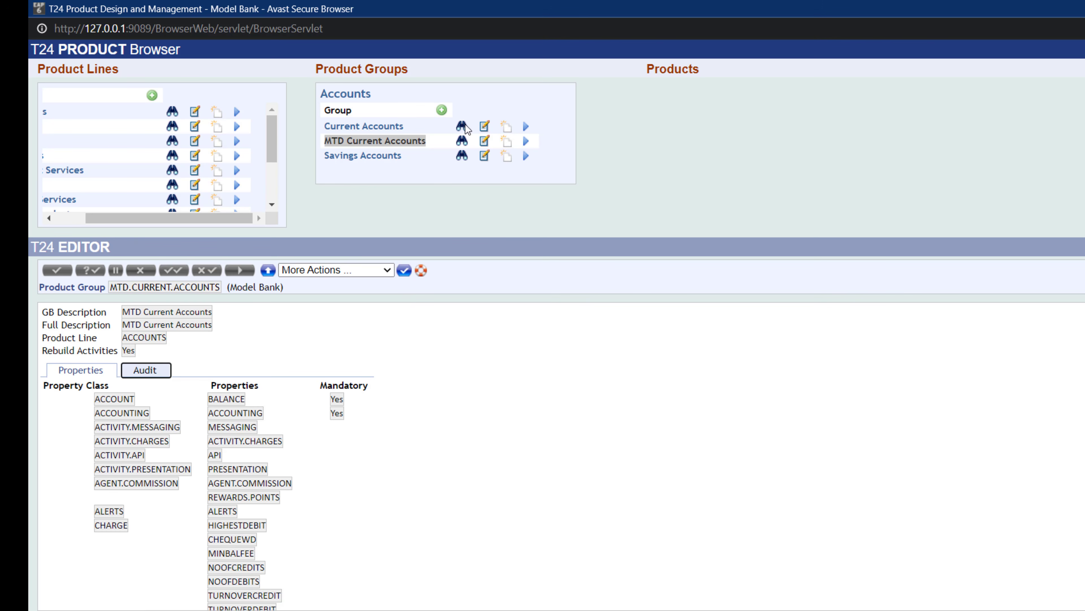
{"action": "left_click", "coordinate": [462, 139]}
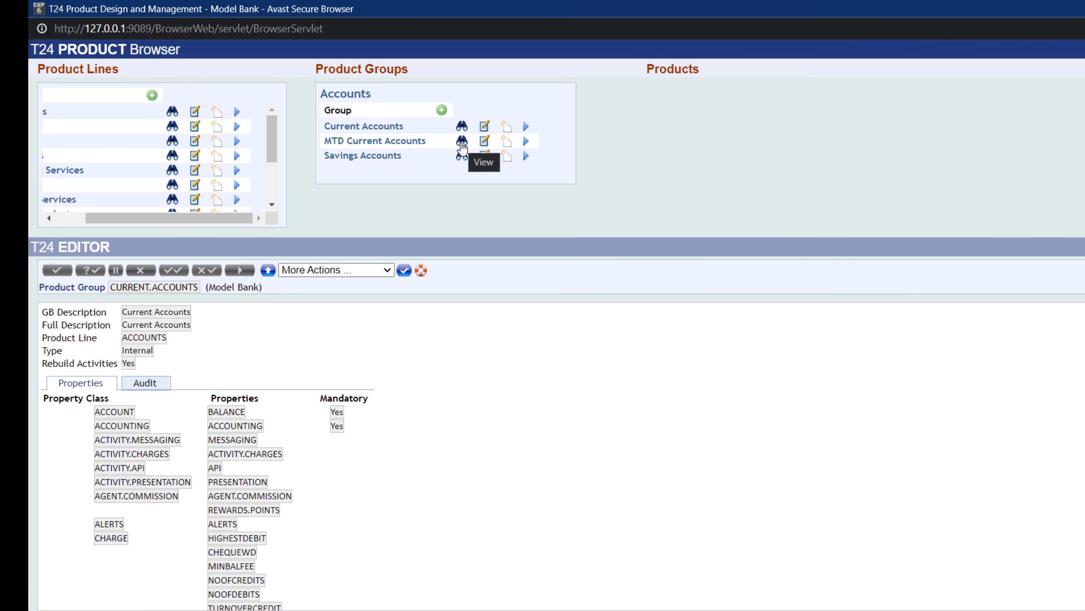
{"action": "left_click", "coordinate": [461, 143]}
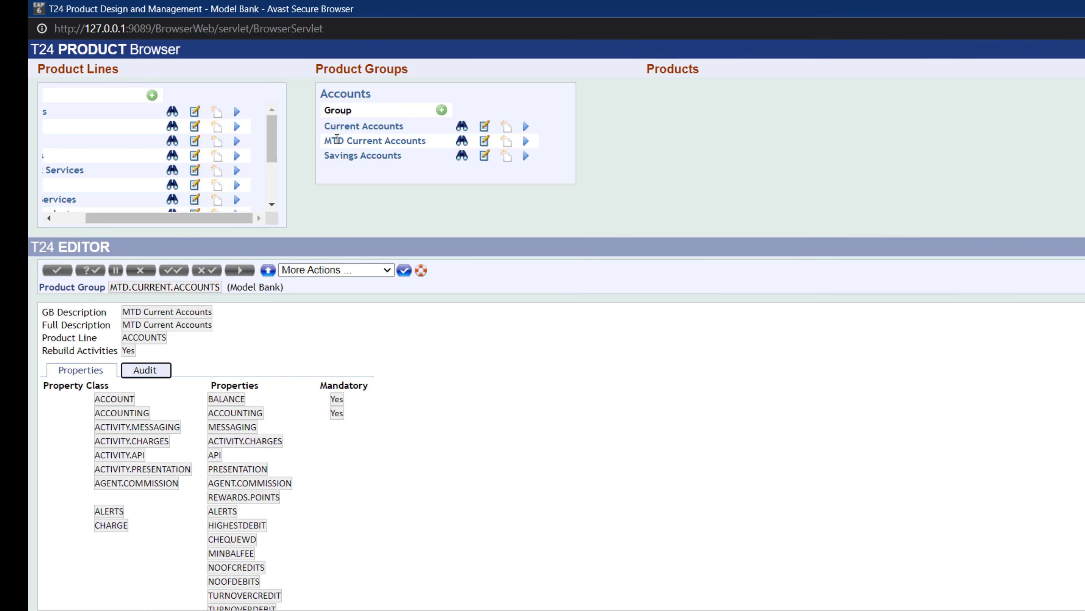
{"action": "left_click", "coordinate": [461, 144]}
{"action": "left_click", "coordinate": [464, 128]}
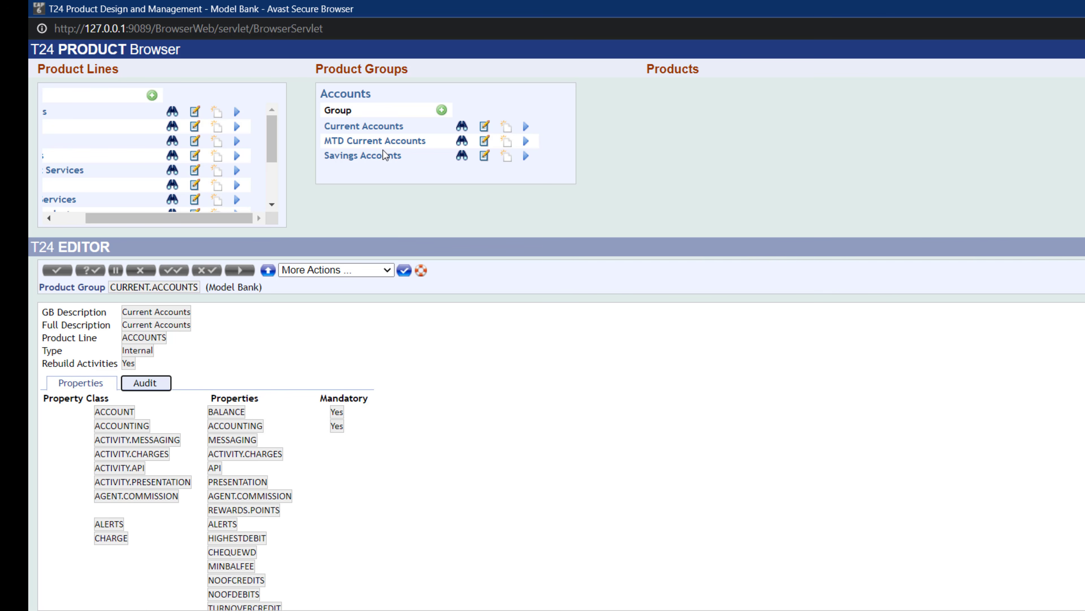
- Review the Current Accounts group's properties, highlighting the ACCOUNT property class, and redisplay the Accounts product line
{"action": "left_click_drag", "start_coordinate": [219, 220], "coordinate": [189, 221]}
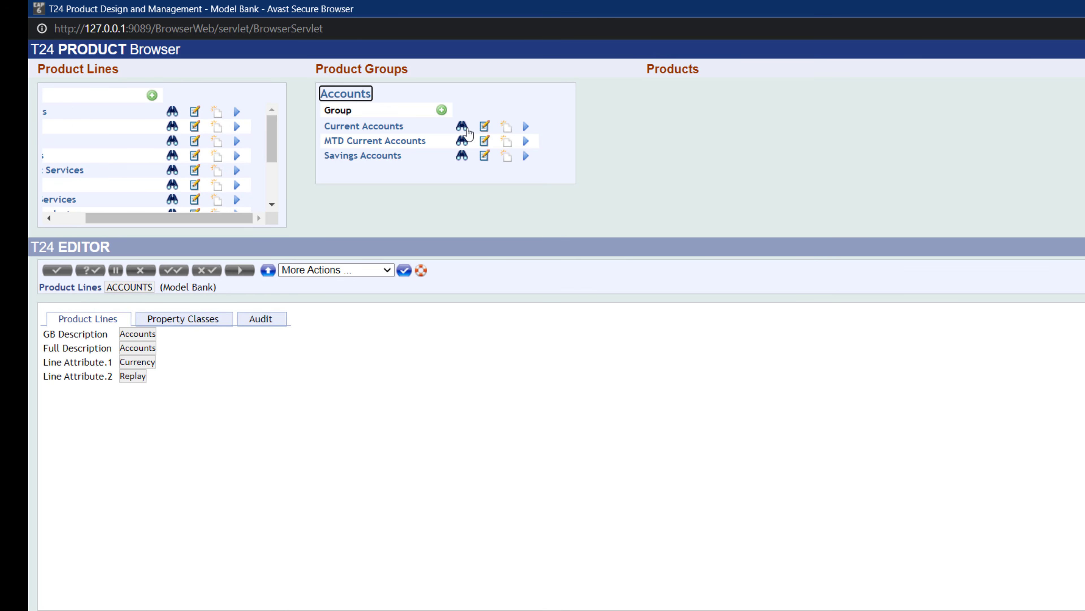
{"action": "left_click", "coordinate": [467, 129]}
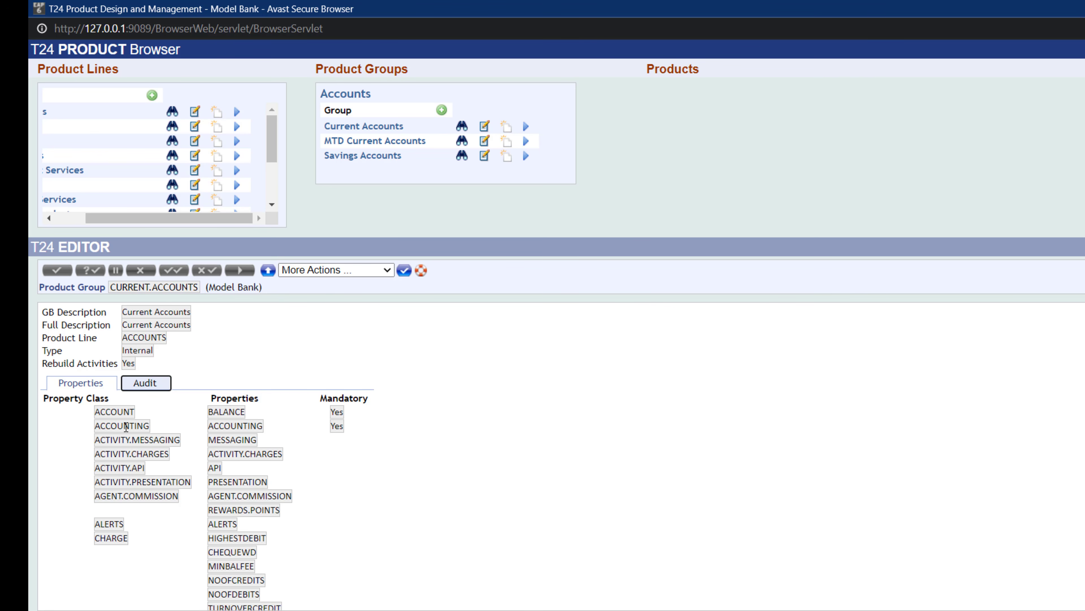
{"action": "scroll", "coordinate": [297, 429], "scroll_direction": "down", "scroll_amount": 3}
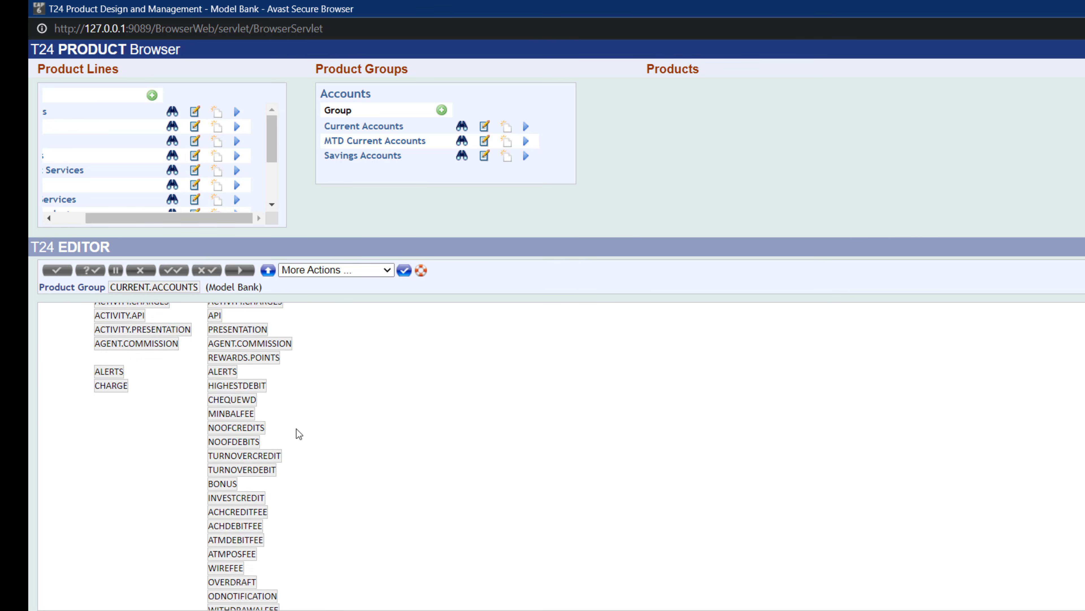
{"action": "scroll", "coordinate": [187, 429], "scroll_direction": "up", "scroll_amount": 3}
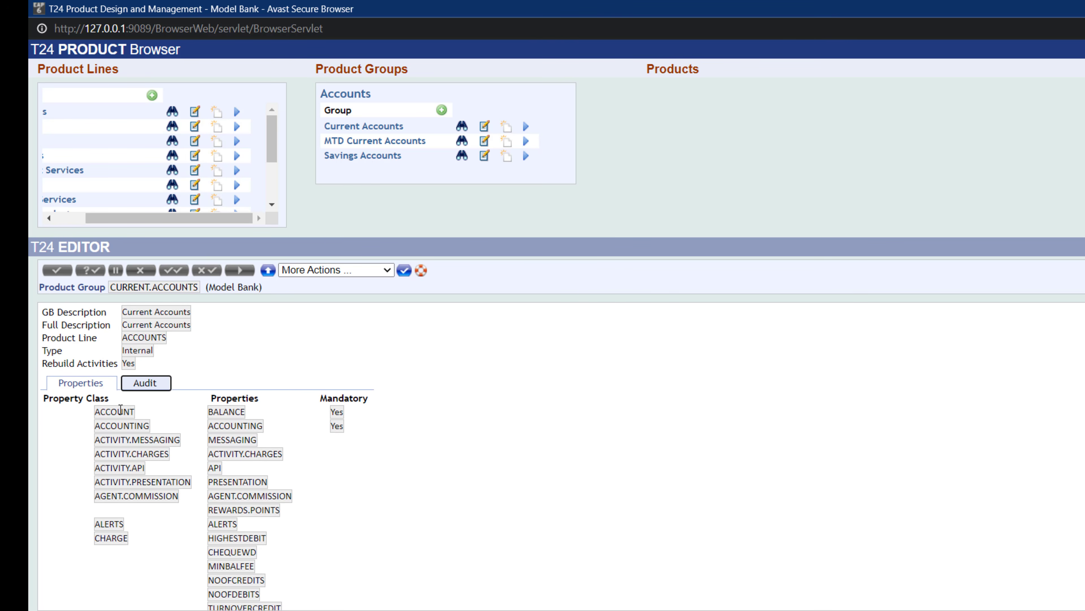
{"action": "left_click_drag", "start_coordinate": [97, 412], "coordinate": [132, 410]}
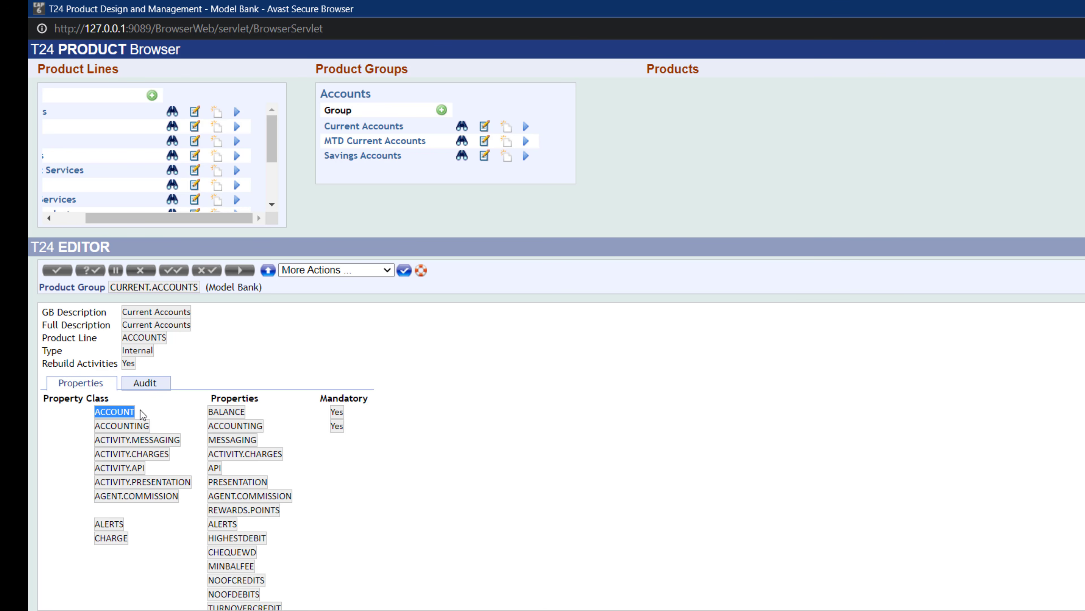
{"action": "left_click_drag", "start_coordinate": [156, 218], "coordinate": [64, 219]}
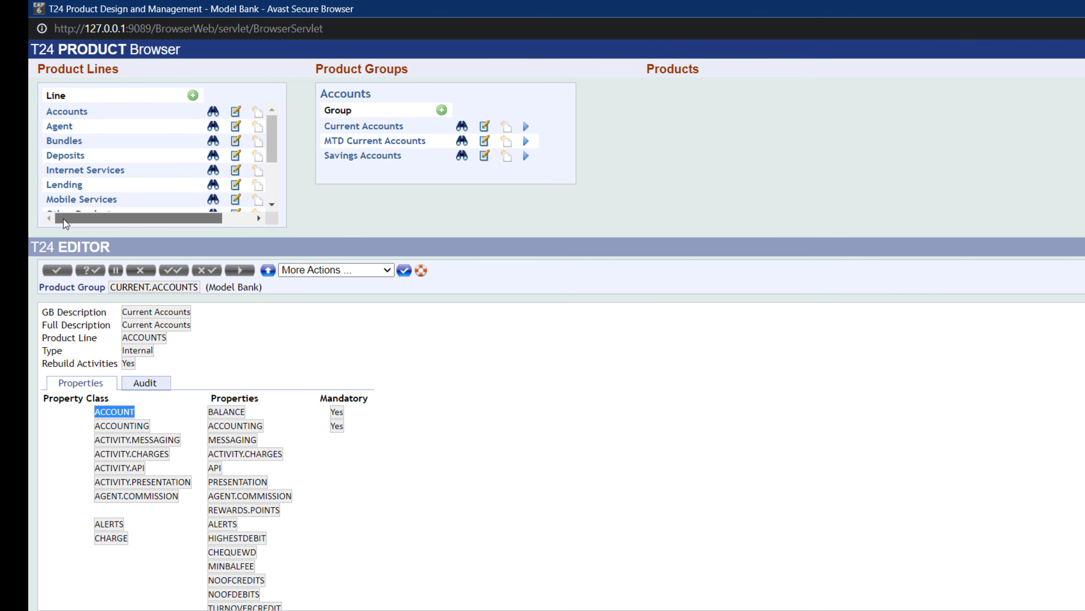
{"action": "left_click", "coordinate": [213, 111]}
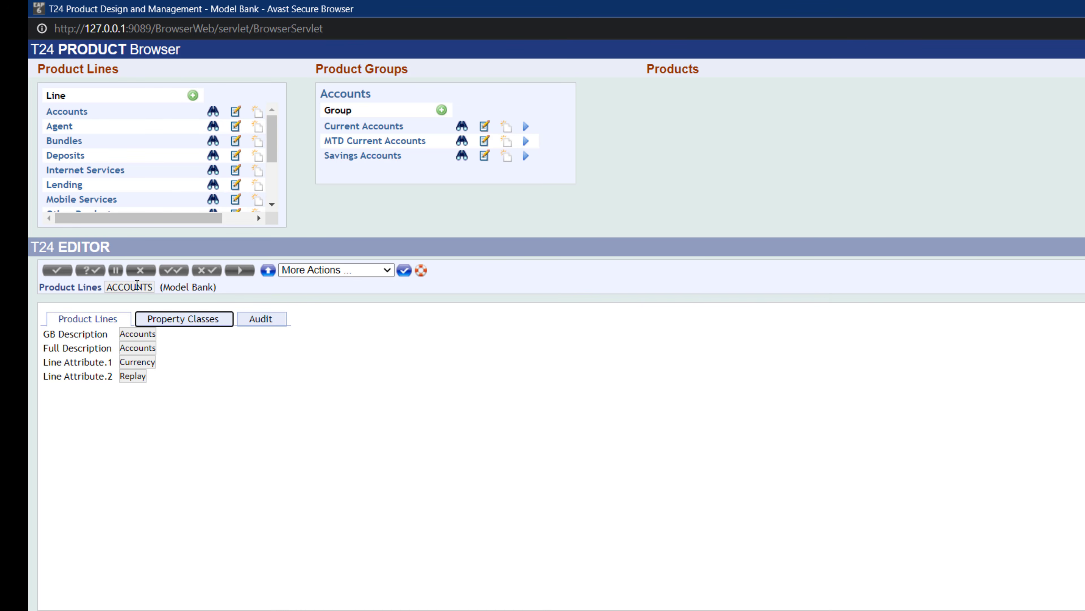
- View the Accounts product line's property classes and their mandatory flags
{"action": "left_click", "coordinate": [178, 318]}
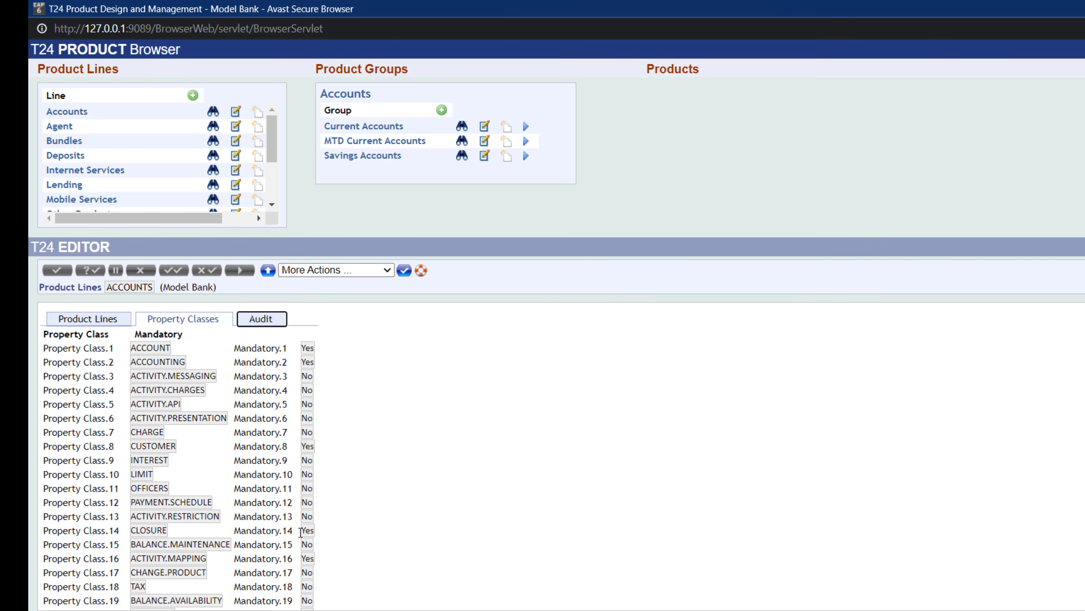
{"action": "scroll", "coordinate": [301, 538], "scroll_direction": "down", "scroll_amount": 5}
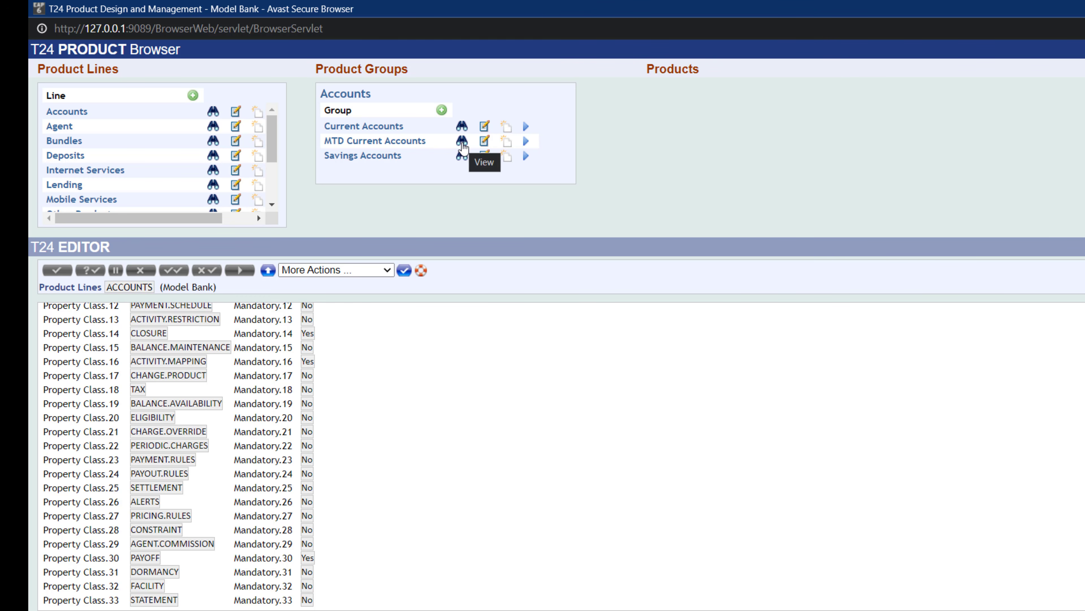
- Open the Current Accounts product group and highlight the CHARGE property class together with its charge properties
{"action": "left_click", "coordinate": [463, 144]}
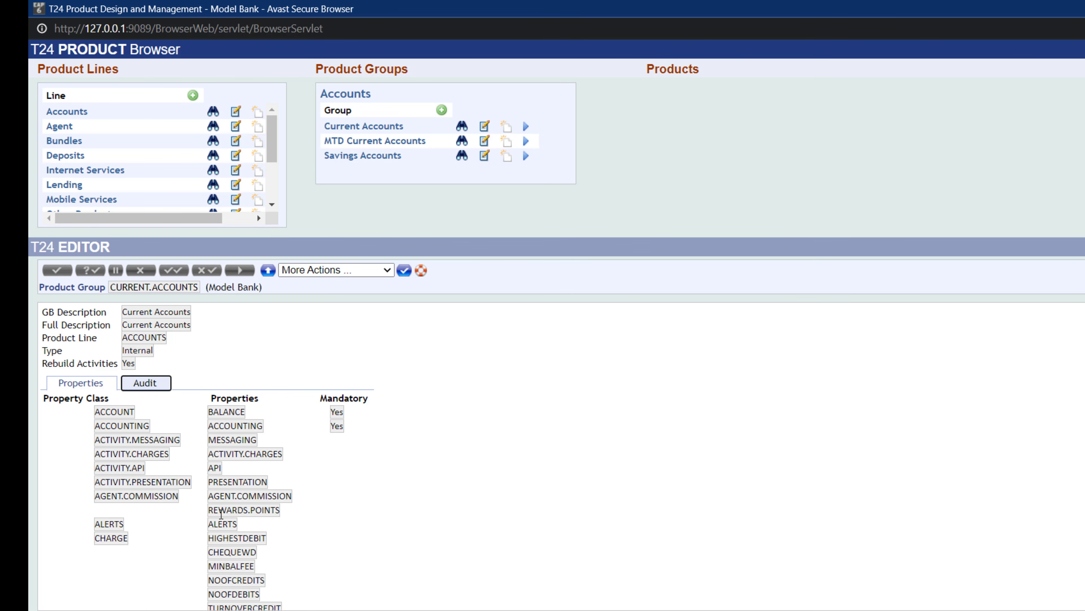
{"action": "scroll", "coordinate": [294, 525], "scroll_direction": "down", "scroll_amount": 3}
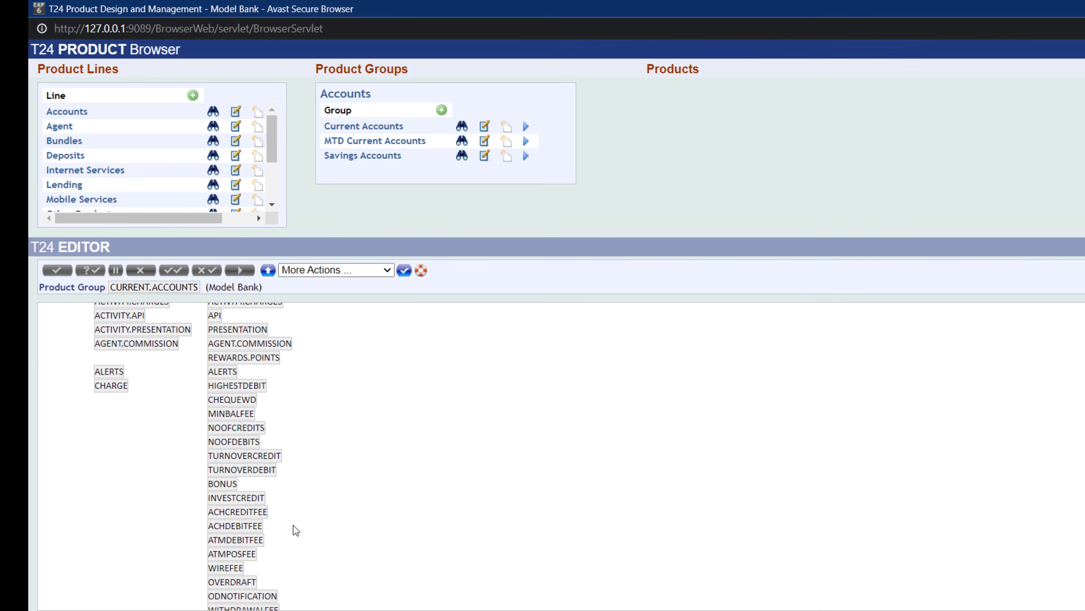
{"action": "scroll", "coordinate": [295, 470], "scroll_direction": "up", "scroll_amount": 3}
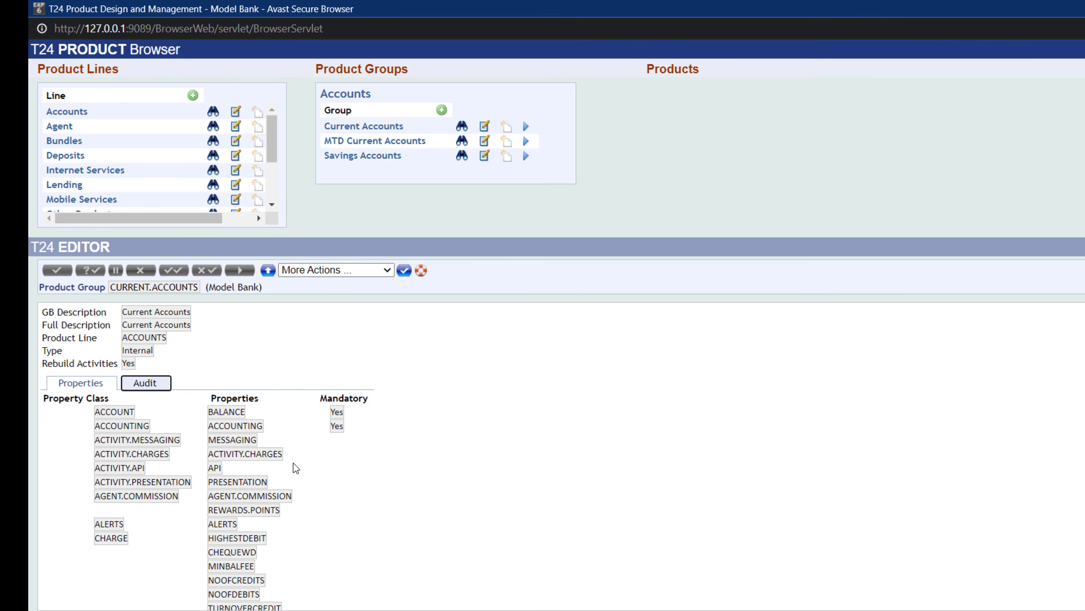
{"action": "scroll", "coordinate": [293, 463], "scroll_direction": "down", "scroll_amount": 2}
{"action": "left_click_drag", "start_coordinate": [95, 462], "coordinate": [128, 461]}
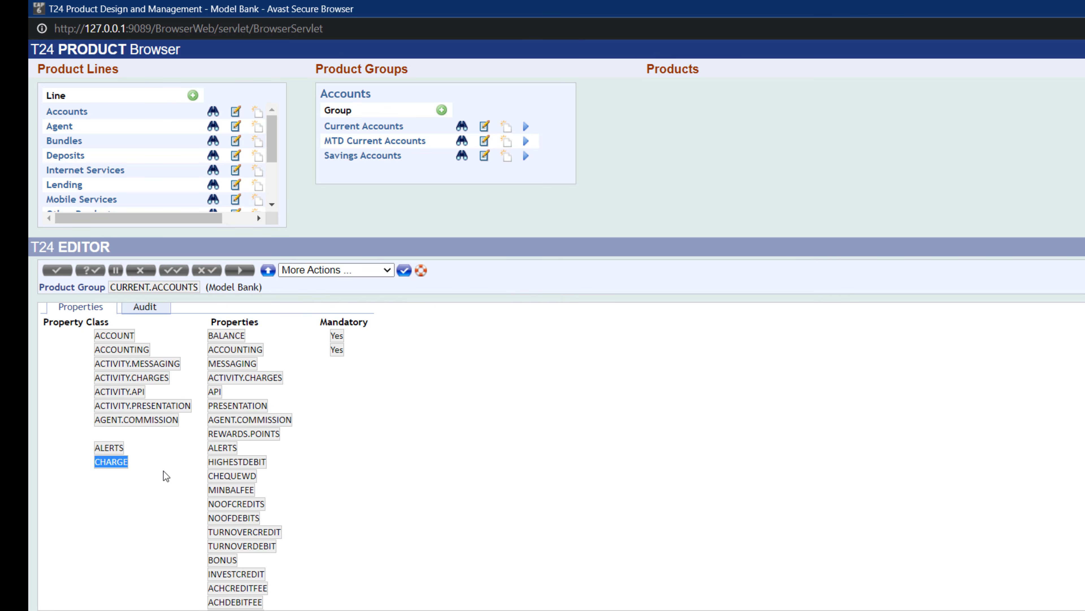
{"action": "left_click_drag", "start_coordinate": [208, 462], "coordinate": [166, 531]}
{"action": "scroll", "coordinate": [166, 531], "scroll_direction": "down", "scroll_amount": 1}
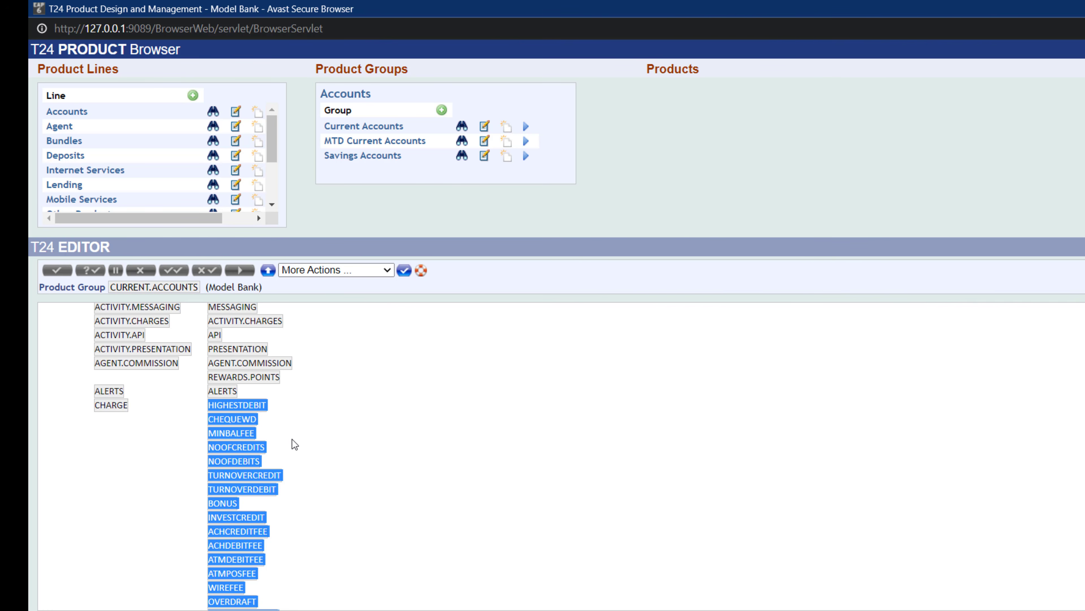
{"action": "scroll", "coordinate": [293, 445], "scroll_direction": "down", "scroll_amount": 3}
{"action": "scroll", "coordinate": [293, 449], "scroll_direction": "up", "scroll_amount": 1}
- Highlight individual charge properties, then the INTEREST property class with its interest properties in the Current Accounts group
{"action": "left_click", "coordinate": [293, 448]}
{"action": "left_click_drag", "start_coordinate": [209, 358], "coordinate": [244, 358]}
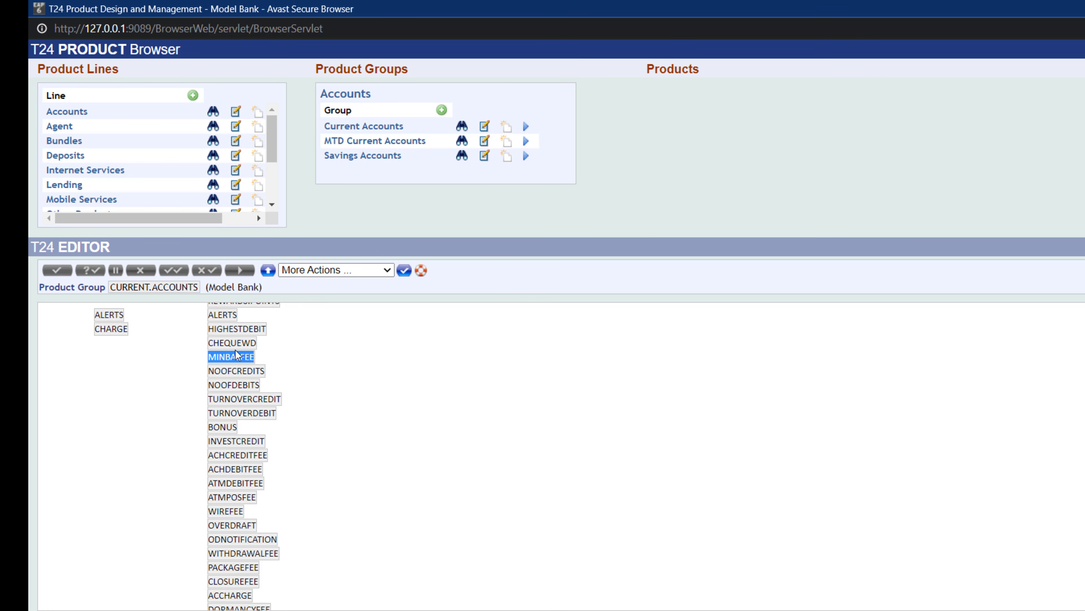
{"action": "left_click_drag", "start_coordinate": [209, 342], "coordinate": [270, 339]}
{"action": "left_click", "coordinate": [207, 395]}
{"action": "left_click_drag", "start_coordinate": [209, 400], "coordinate": [233, 456]}
{"action": "left_click_drag", "start_coordinate": [252, 522], "coordinate": [261, 487]}
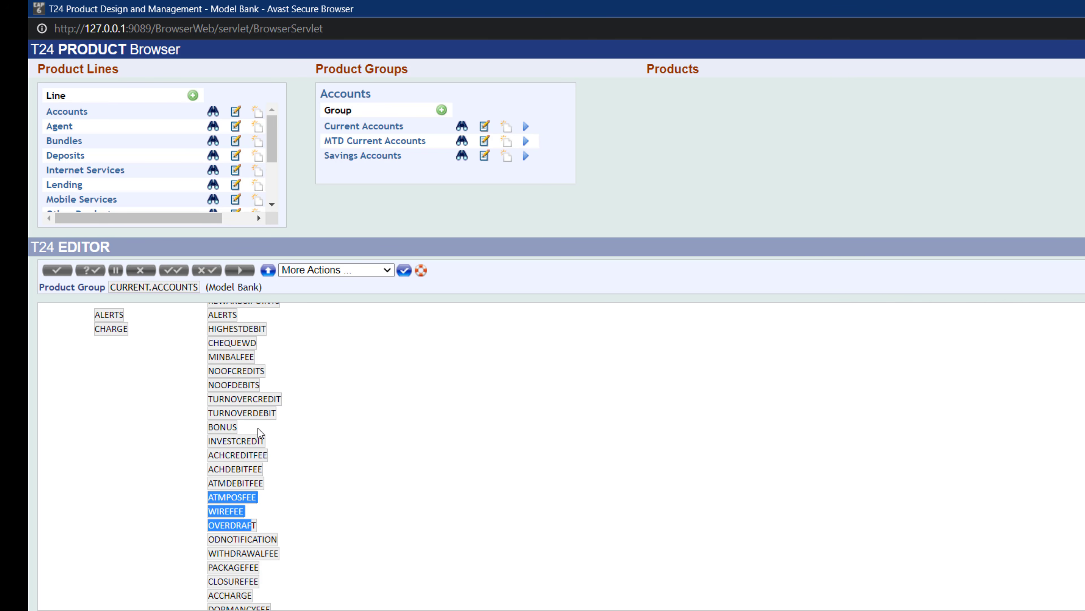
{"action": "left_click", "coordinate": [256, 491]}
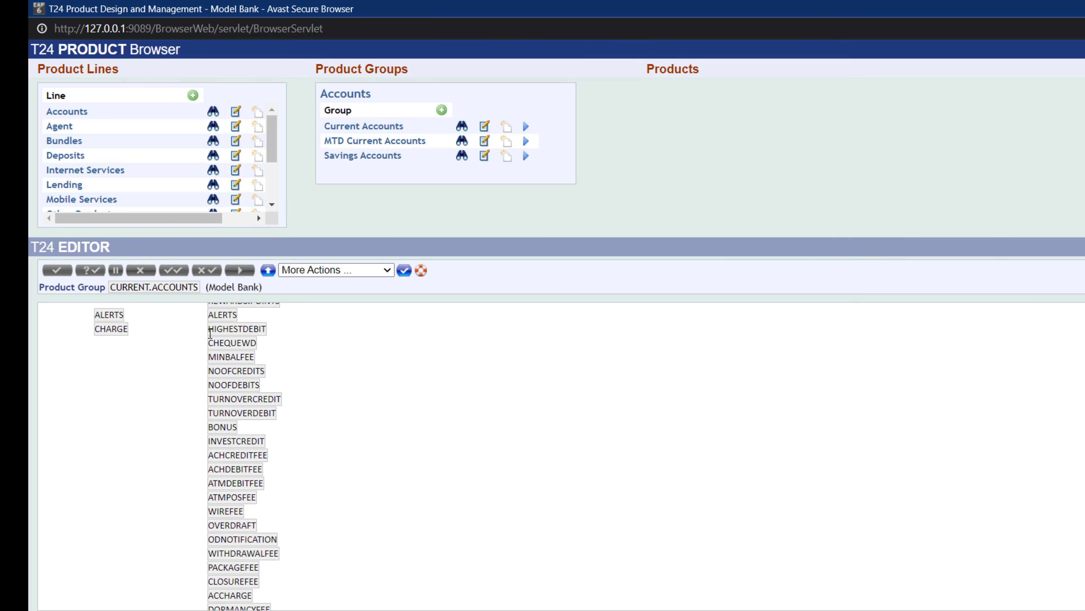
{"action": "left_click_drag", "start_coordinate": [210, 333], "coordinate": [274, 603]}
{"action": "scroll", "coordinate": [357, 507], "scroll_direction": "up", "scroll_amount": 3}
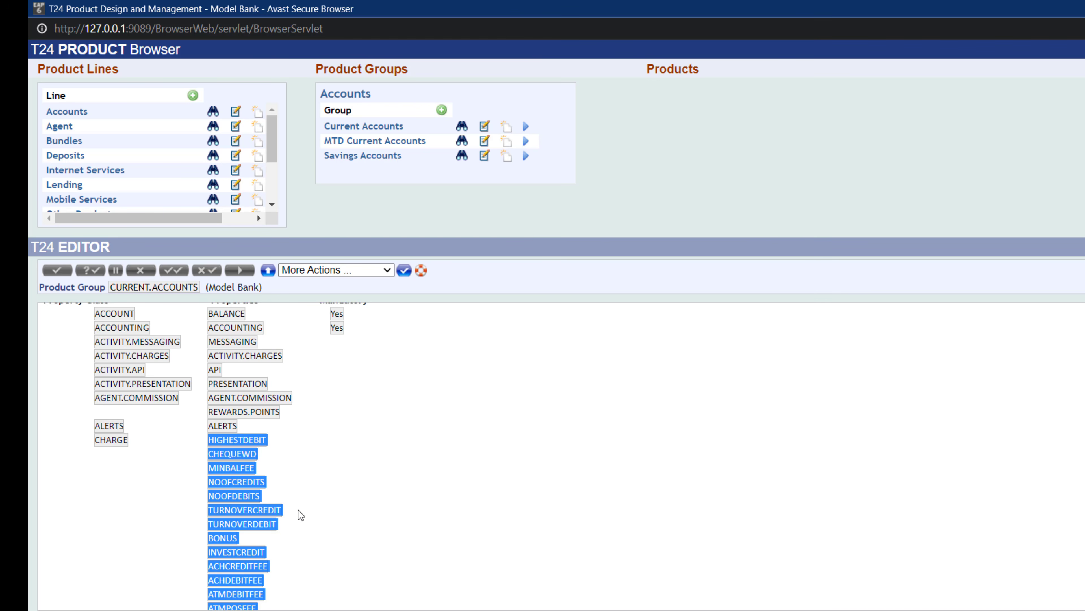
{"action": "left_click", "coordinate": [307, 505]}
{"action": "scroll", "coordinate": [371, 501], "scroll_direction": "down", "scroll_amount": 7}
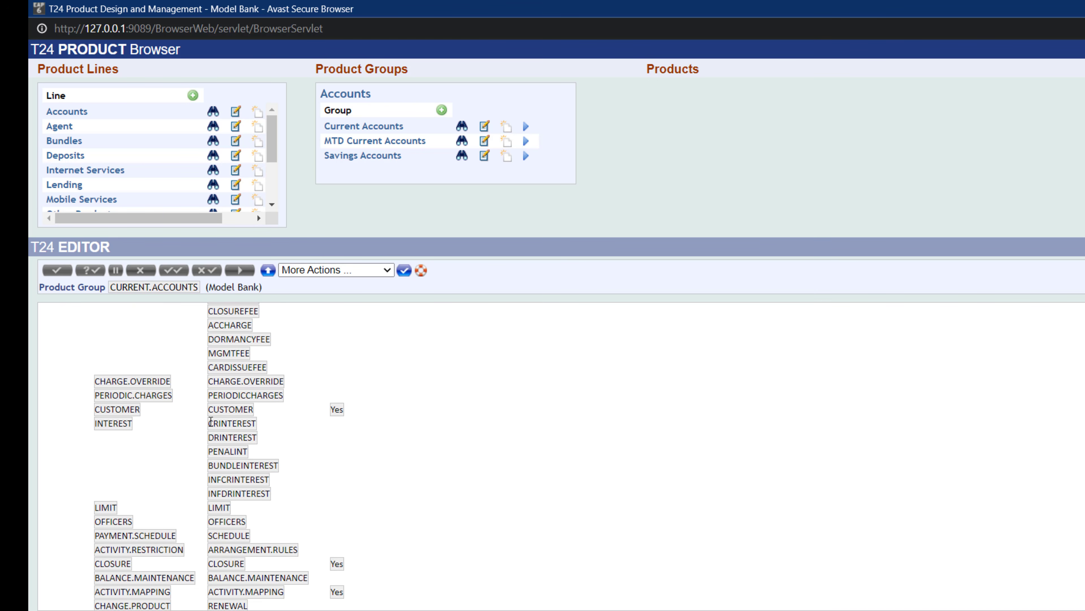
{"action": "left_click_drag", "start_coordinate": [210, 421], "coordinate": [231, 482]}
{"action": "left_click", "coordinate": [250, 509]}
{"action": "left_click_drag", "start_coordinate": [207, 429], "coordinate": [270, 492]}
{"action": "left_click_drag", "start_coordinate": [118, 423], "coordinate": [97, 423]}
{"action": "scroll", "coordinate": [307, 504], "scroll_direction": "down", "scroll_amount": 3}
{"action": "scroll", "coordinate": [318, 511], "scroll_direction": "up", "scroll_amount": 10}
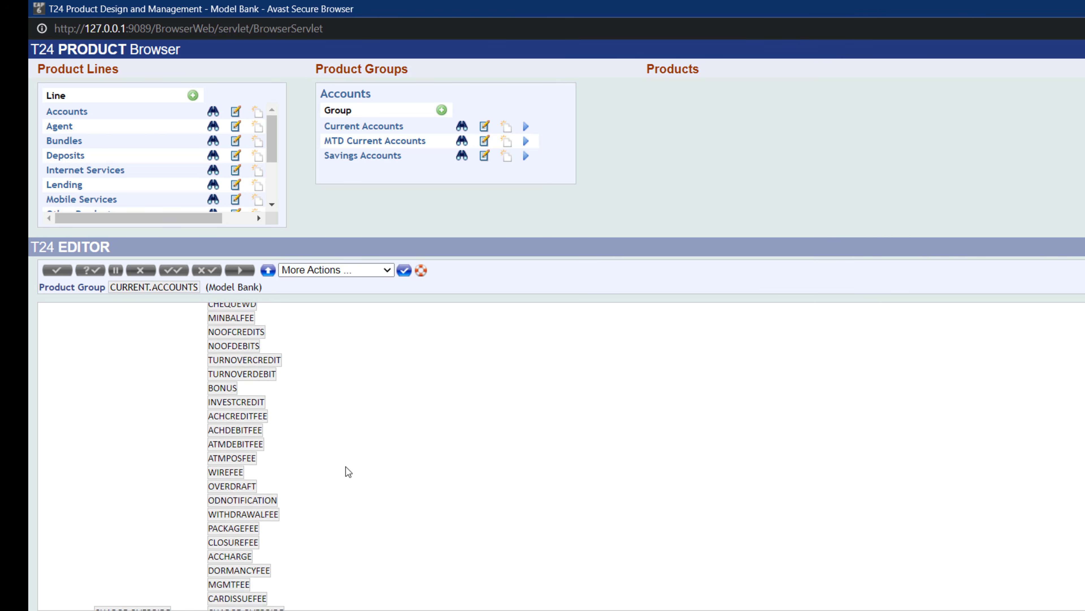
- Try to remove the ACCOUNTING property class from the MTD Current Accounts product group and validate the record
{"action": "left_click", "coordinate": [485, 143]}
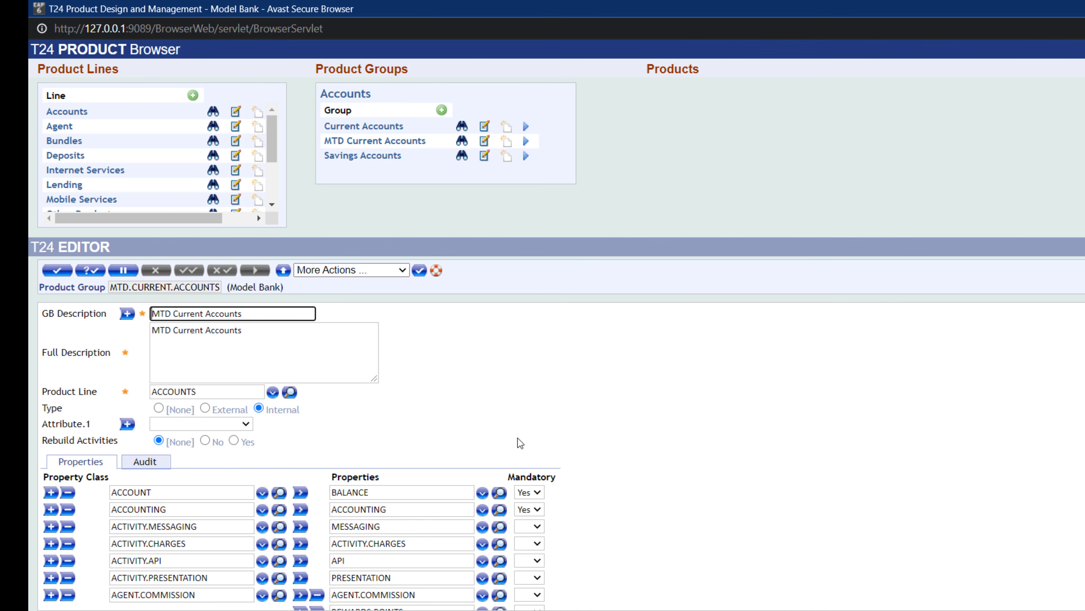
{"action": "scroll", "coordinate": [517, 437], "scroll_direction": "down", "scroll_amount": 15}
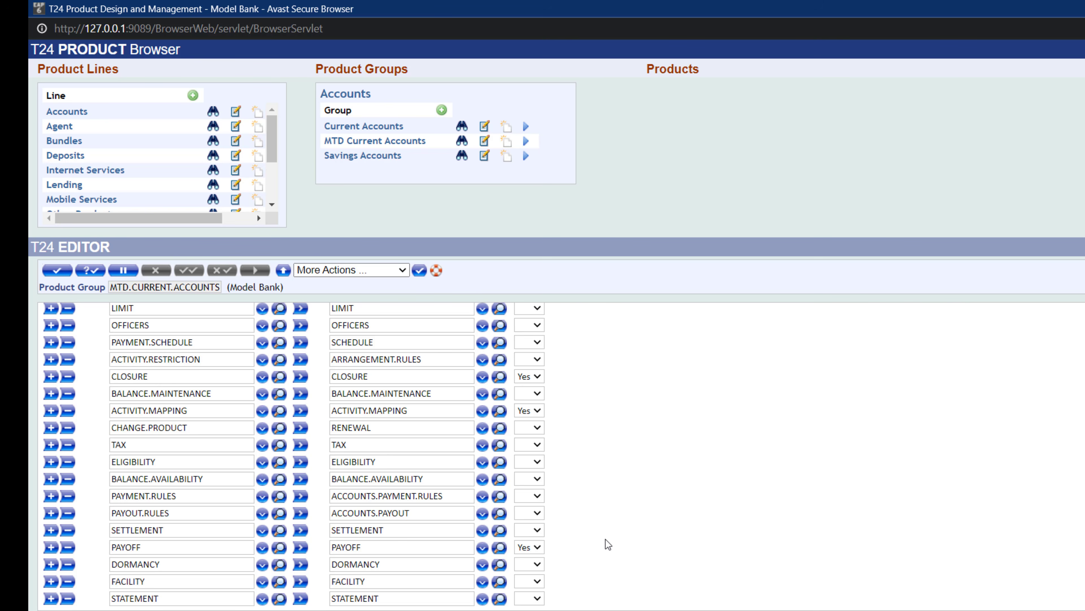
{"action": "scroll", "coordinate": [606, 539], "scroll_direction": "up", "scroll_amount": 7}
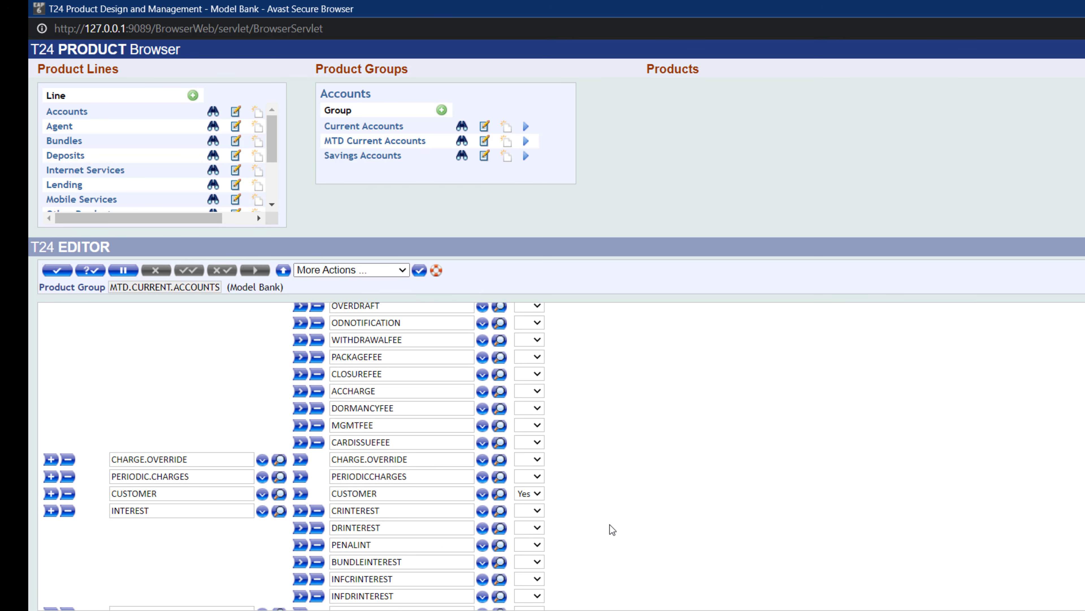
{"action": "scroll", "coordinate": [595, 508], "scroll_direction": "up", "scroll_amount": 8}
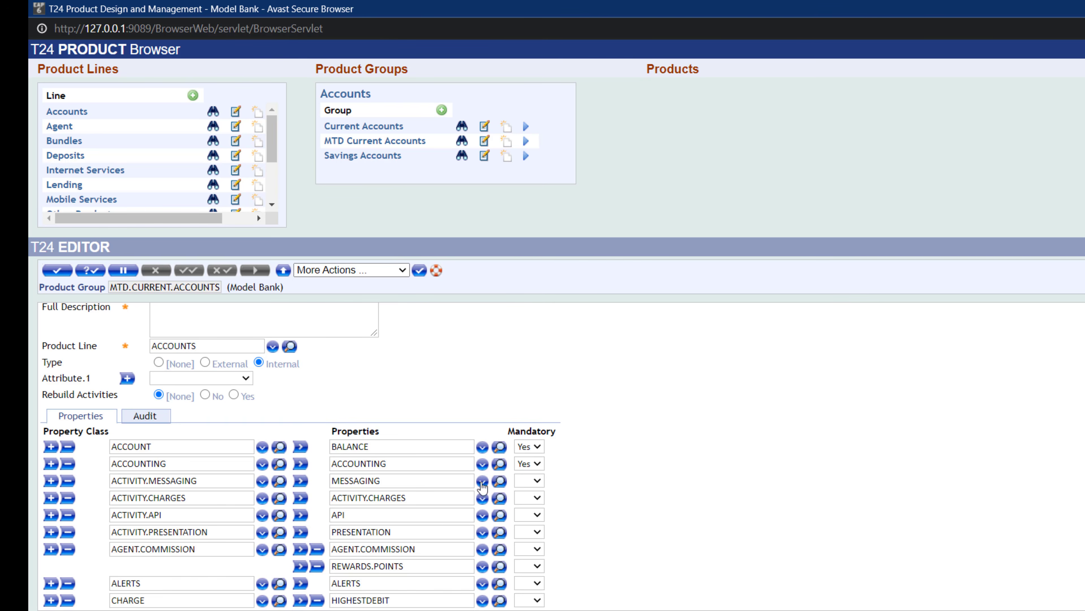
{"action": "left_click", "coordinate": [68, 466]}
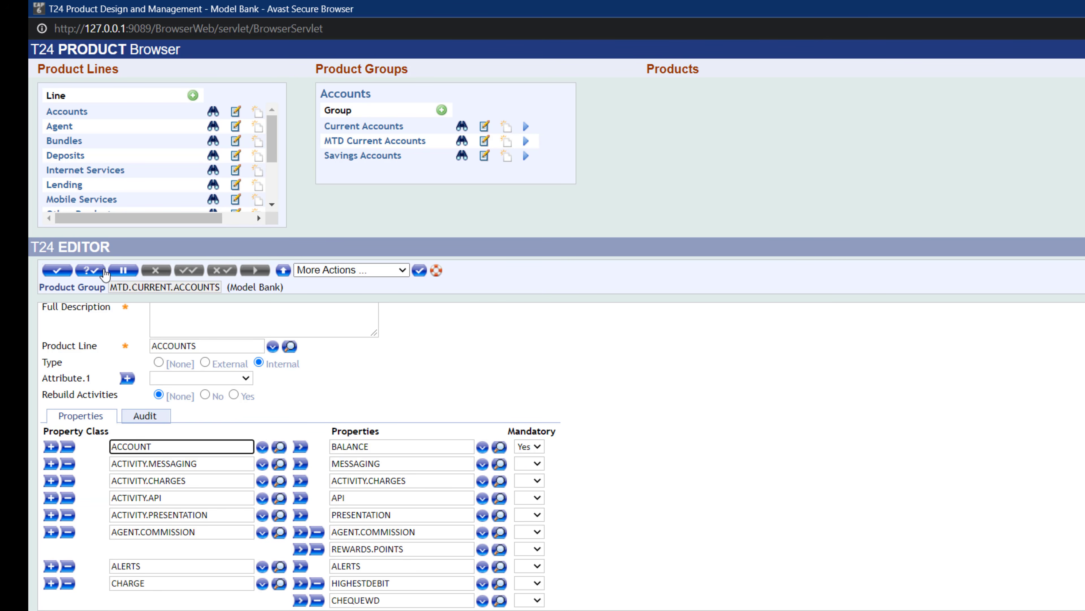
{"action": "left_click", "coordinate": [95, 272]}
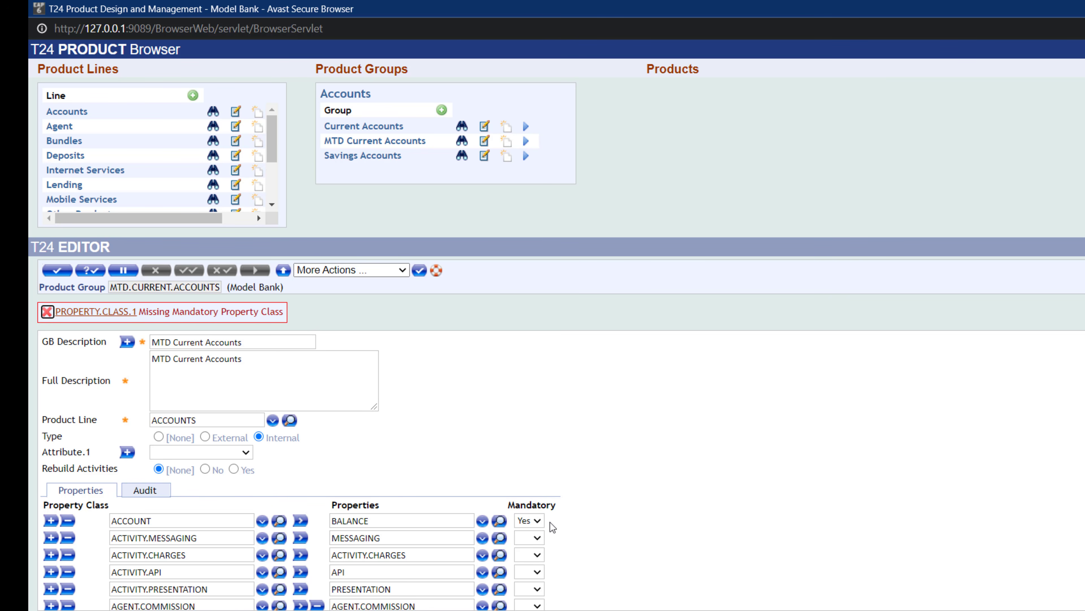
- Remove the ALERTS property class, validate the MTD Current Accounts record again, and discard the edit
{"action": "scroll", "coordinate": [466, 463], "scroll_direction": "down", "scroll_amount": 3}
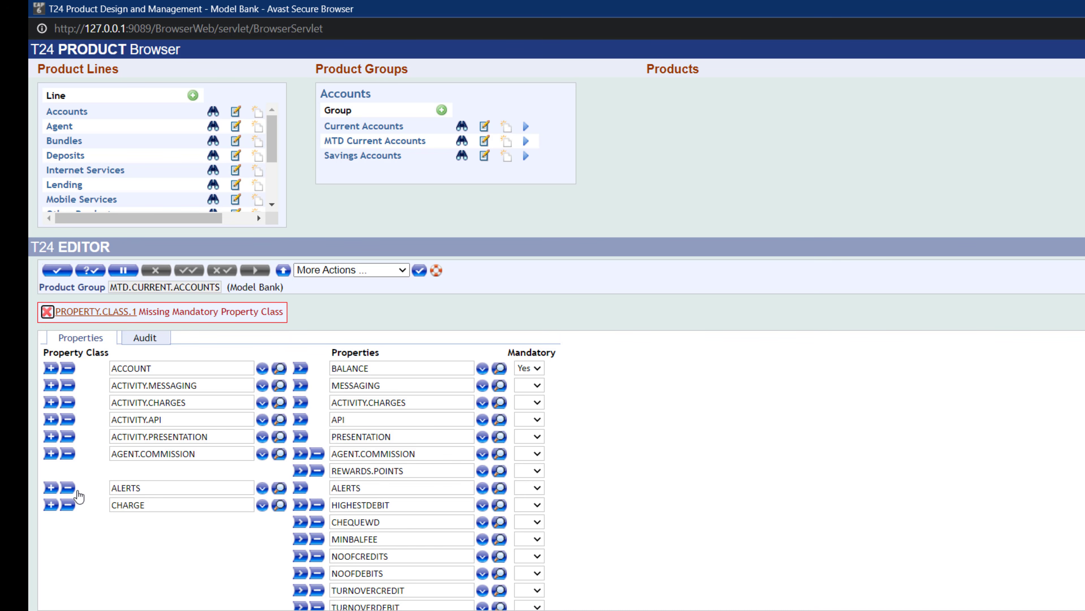
{"action": "left_click", "coordinate": [68, 487]}
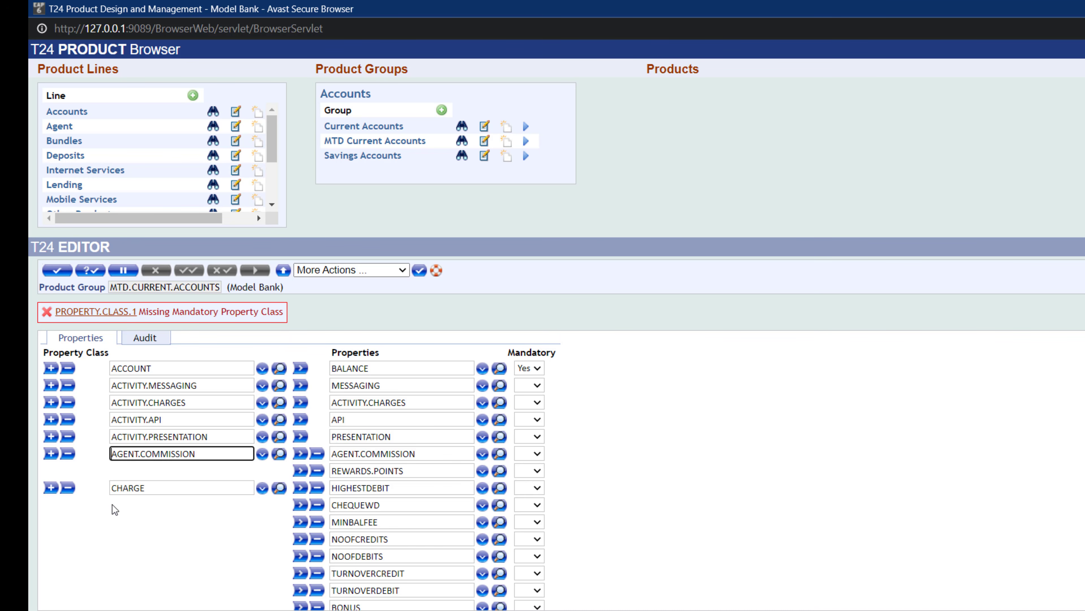
{"action": "left_click", "coordinate": [90, 270]}
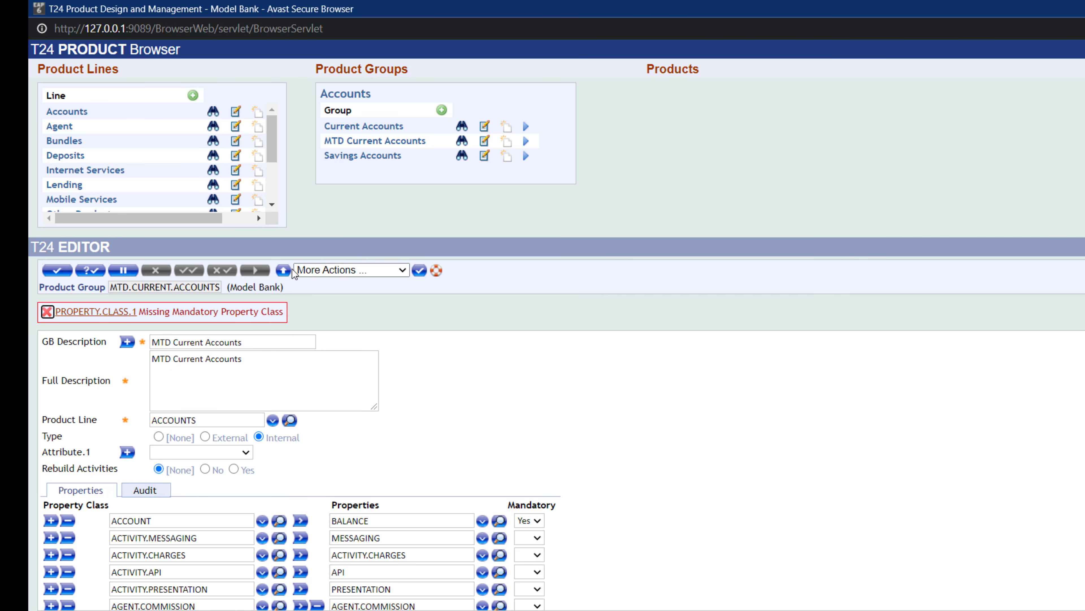
{"action": "left_click", "coordinate": [282, 273]}
{"action": "left_click", "coordinate": [686, 112]}
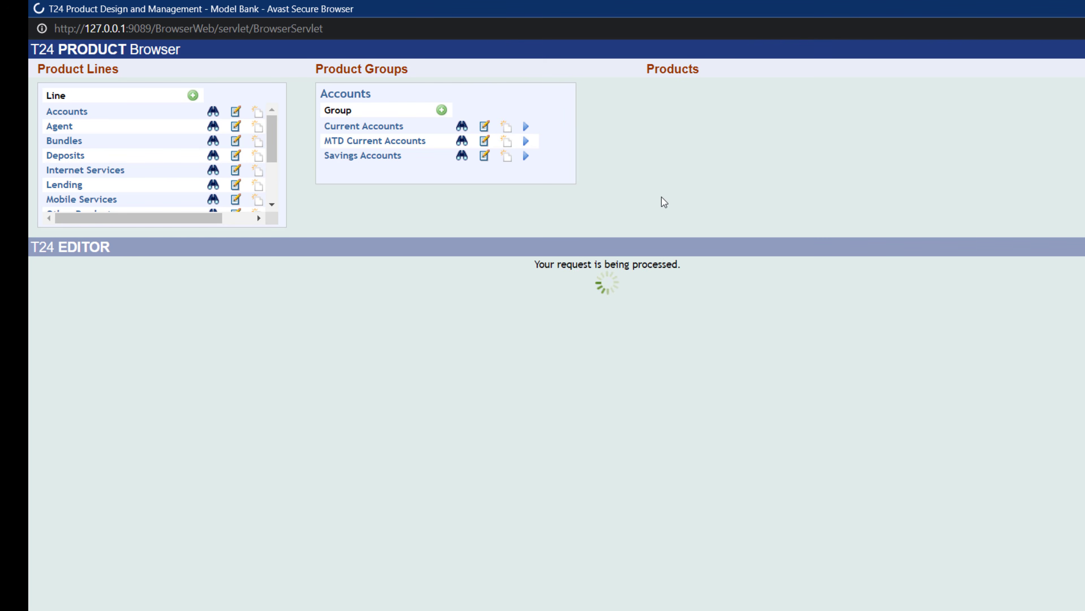
- Open the MTD Current Accounts product group and scroll through its property classes and properties
{"action": "left_click", "coordinate": [467, 145]}
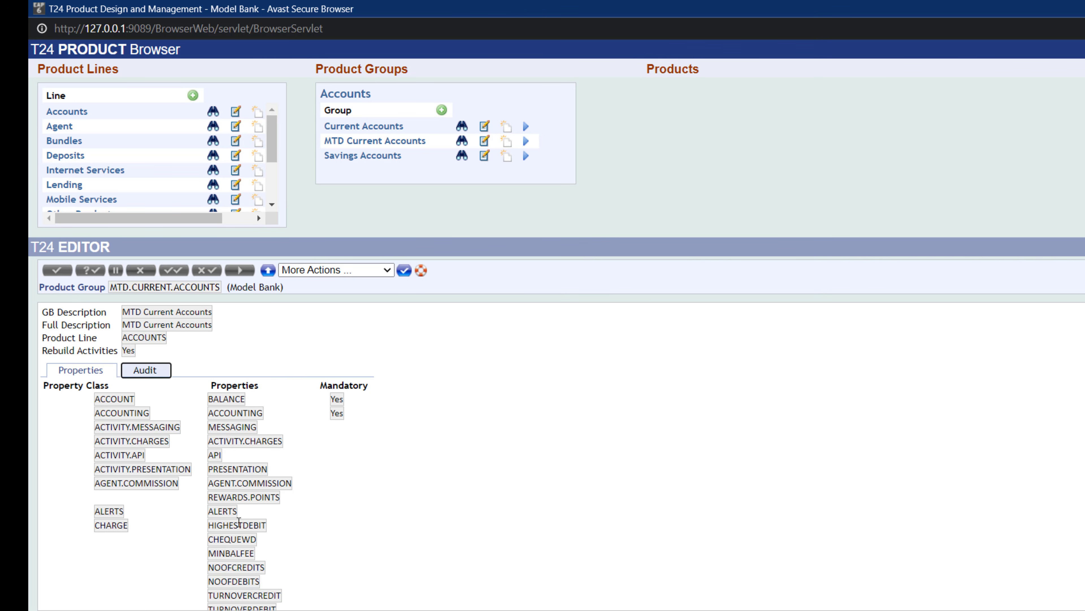
{"action": "scroll", "coordinate": [107, 468], "scroll_direction": "down", "scroll_amount": 2}
{"action": "scroll", "coordinate": [367, 481], "scroll_direction": "down", "scroll_amount": 10}
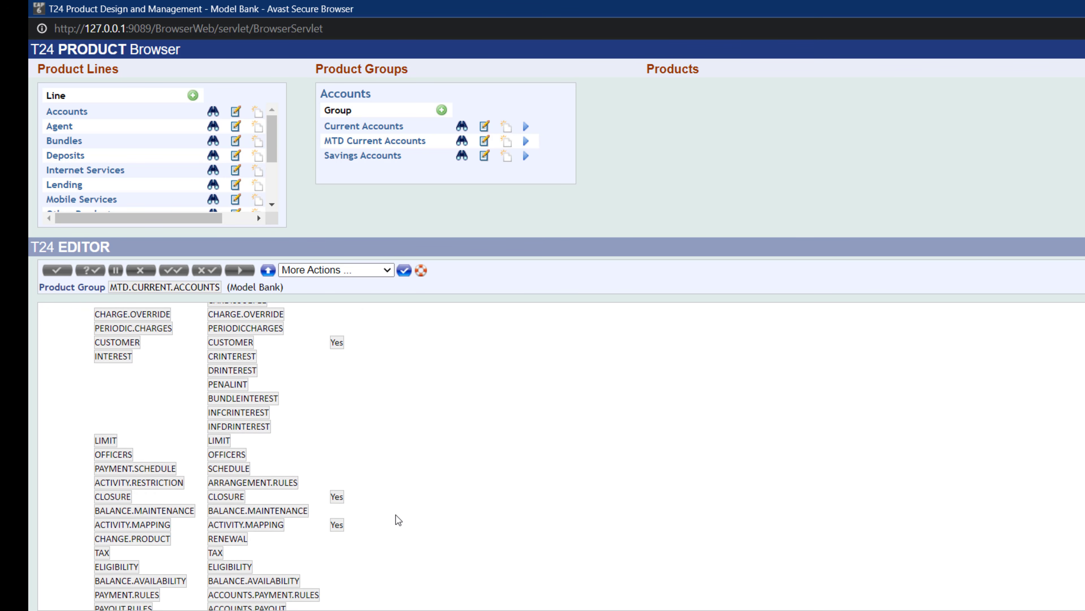
{"action": "scroll", "coordinate": [396, 516], "scroll_direction": "up", "scroll_amount": 10}
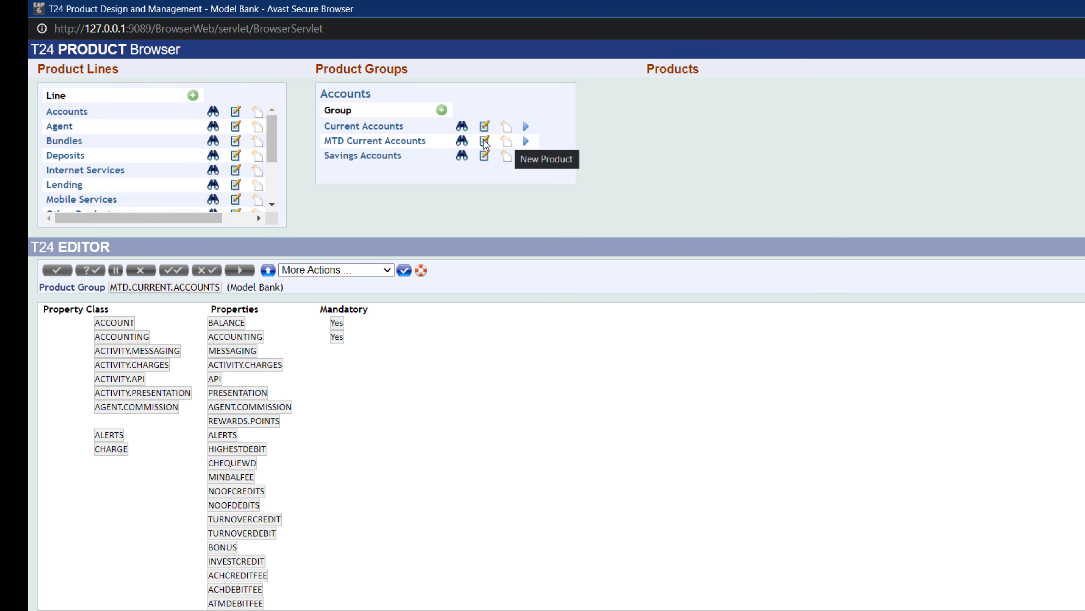
- List the products of the MTD Current Accounts group and highlight its two parent condition products
{"action": "left_click_drag", "start_coordinate": [326, 141], "coordinate": [432, 143]}
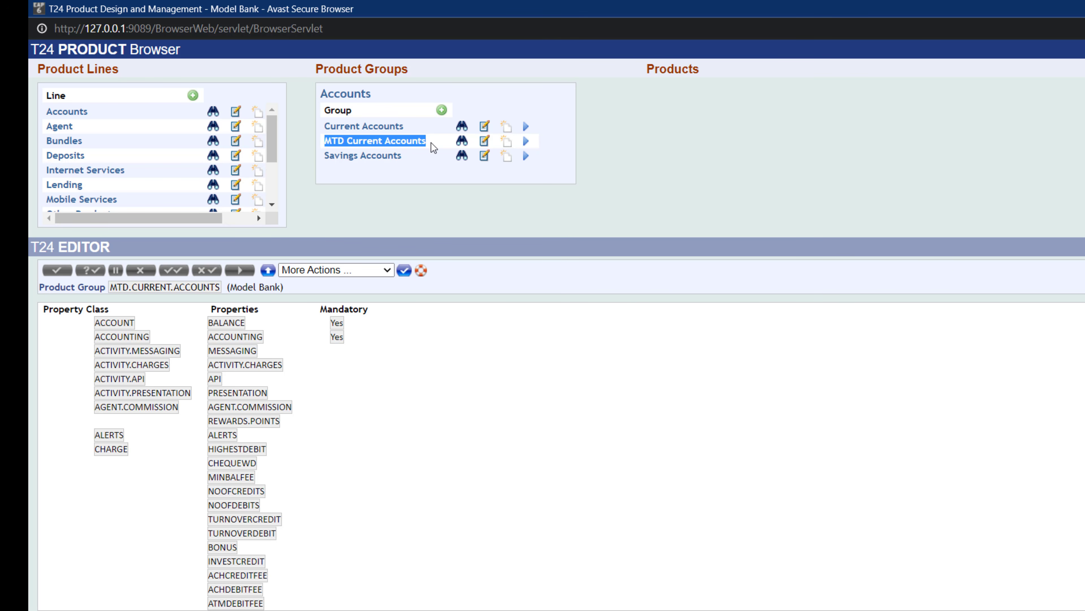
{"action": "left_click", "coordinate": [527, 143]}
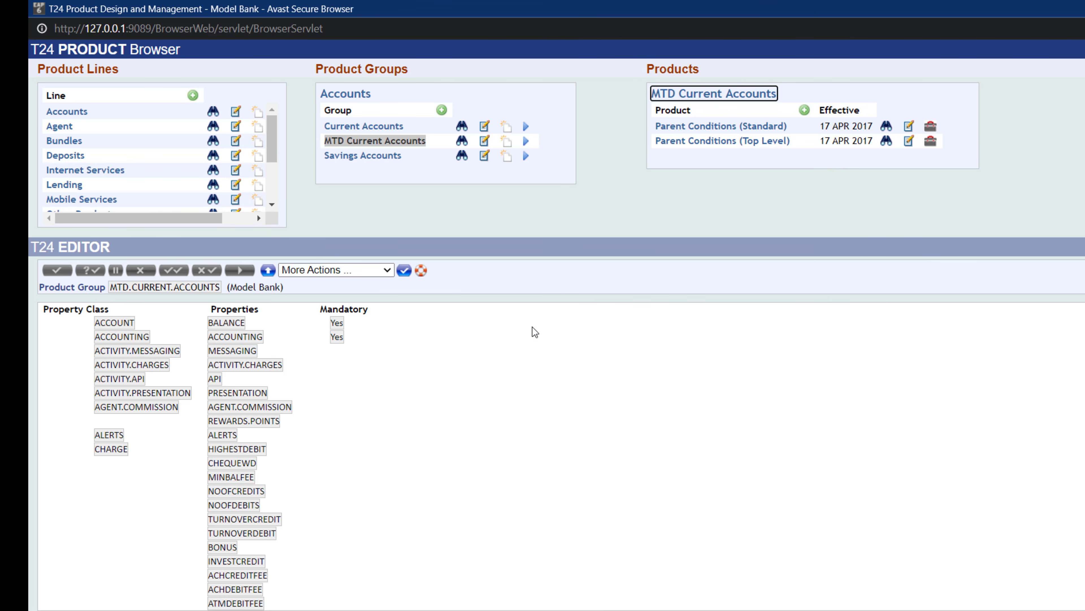
{"action": "triple_click", "coordinate": [380, 141]}
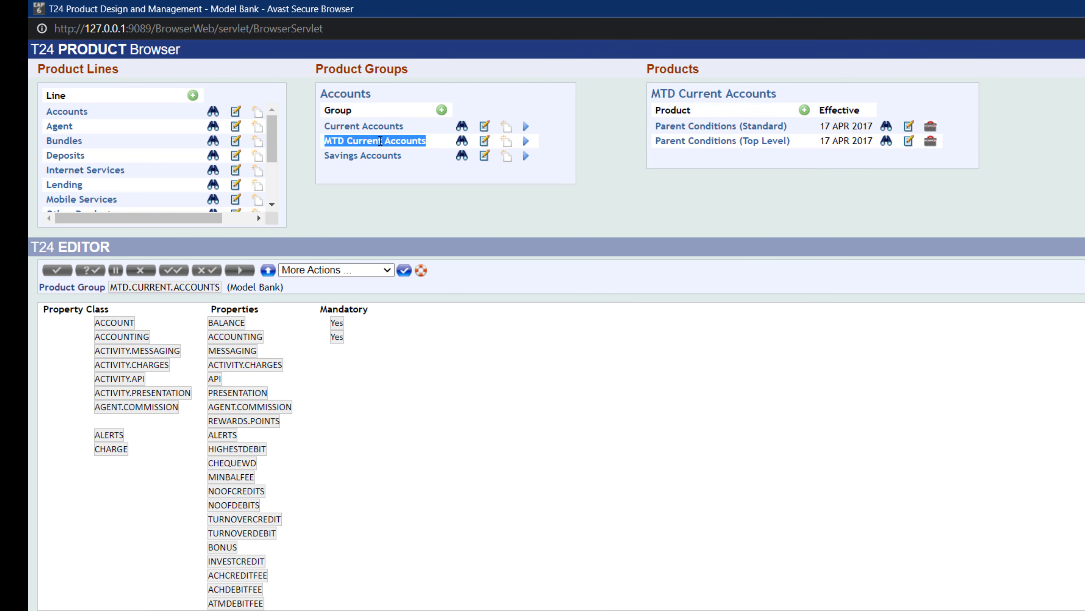
{"action": "left_click", "coordinate": [380, 141]}
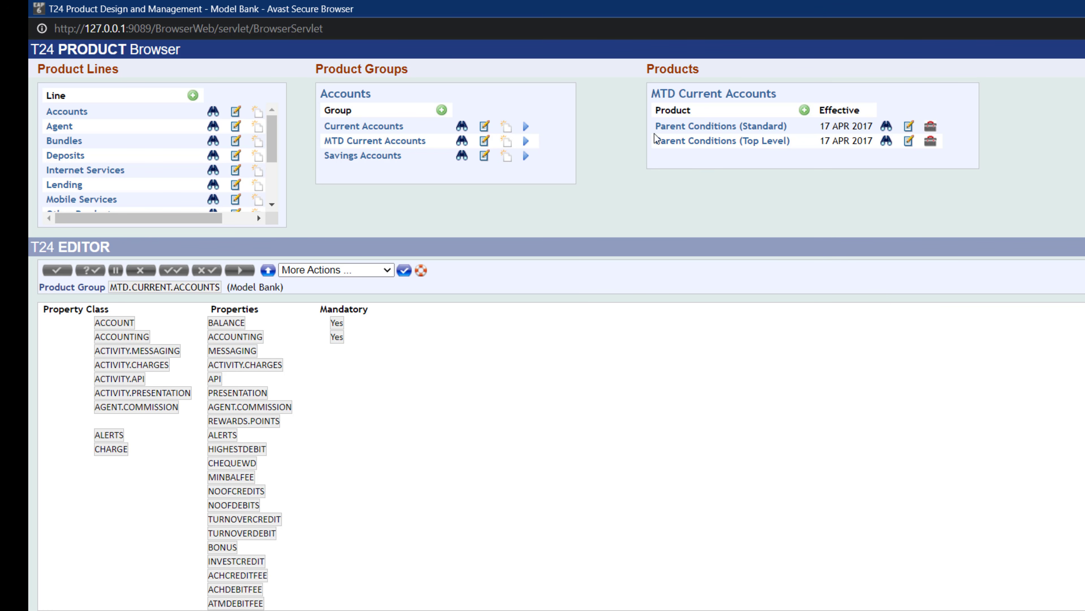
{"action": "left_click_drag", "start_coordinate": [655, 127], "coordinate": [799, 151]}
{"action": "left_click", "coordinate": [740, 173]}
- Open the Parent Conditions (Top Level) and (Standard) products, highlighting product group, Inheritance Only and parent product fields
{"action": "left_click", "coordinate": [887, 143]}
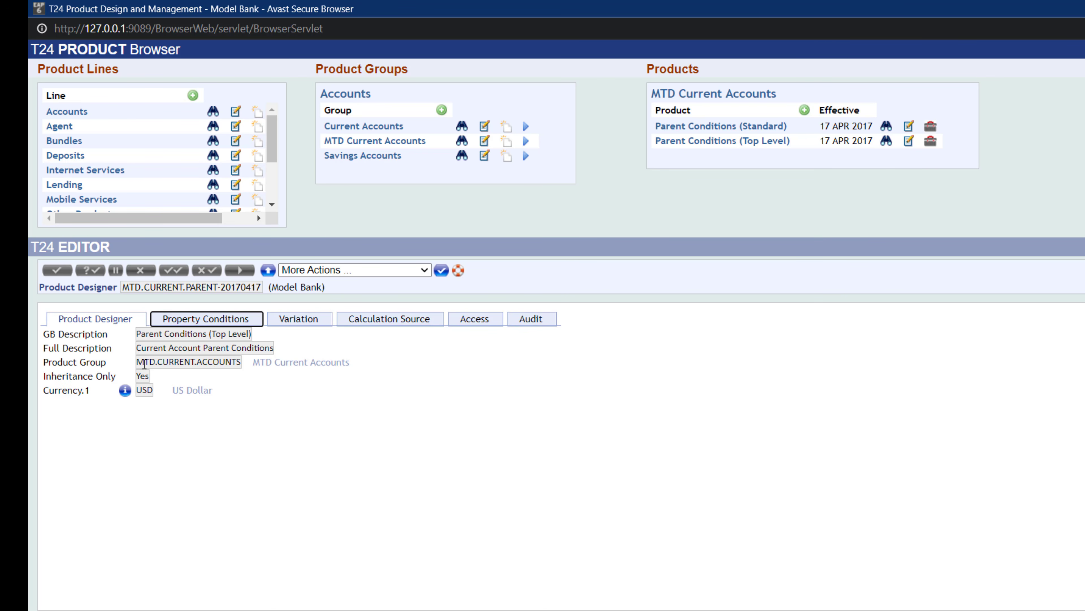
{"action": "left_click_drag", "start_coordinate": [144, 364], "coordinate": [245, 366]}
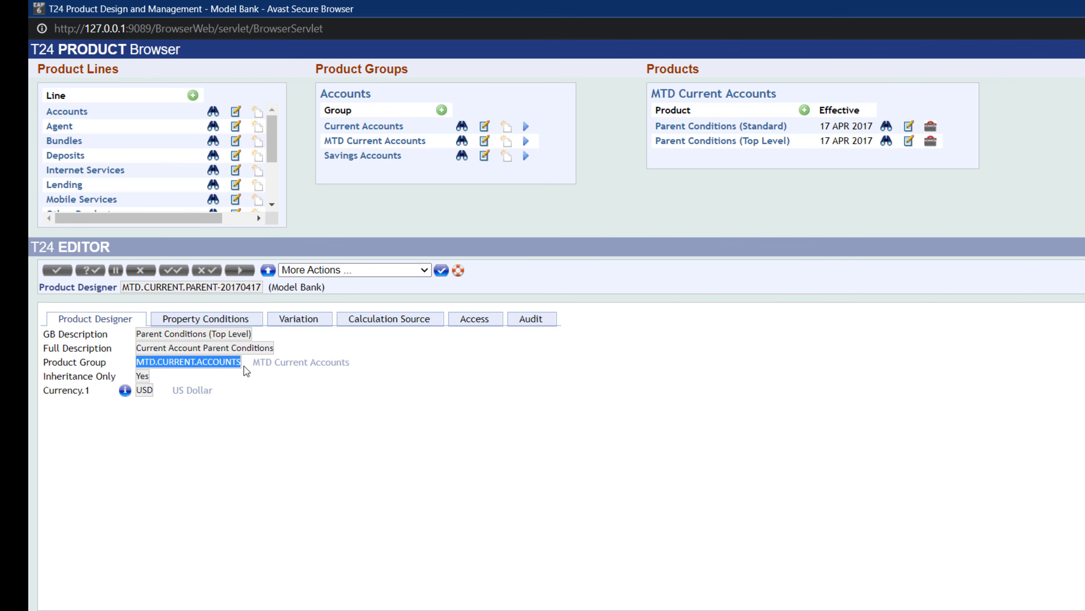
{"action": "left_click_drag", "start_coordinate": [347, 141], "coordinate": [419, 137]}
{"action": "left_click", "coordinate": [275, 430]}
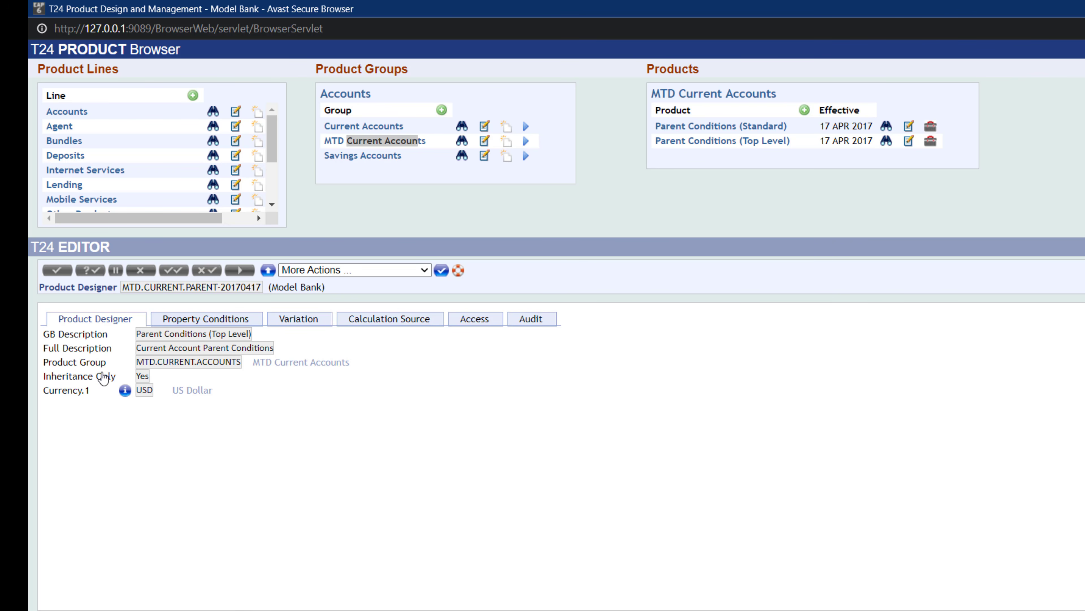
{"action": "mouse_move", "coordinate": [135, 375]}
{"action": "left_mouse_down"}
{"action": "mouse_move", "coordinate": [168, 362]}
{"action": "mouse_move", "coordinate": [154, 376]}
{"action": "left_mouse_up"}
{"action": "left_click", "coordinate": [886, 127]}
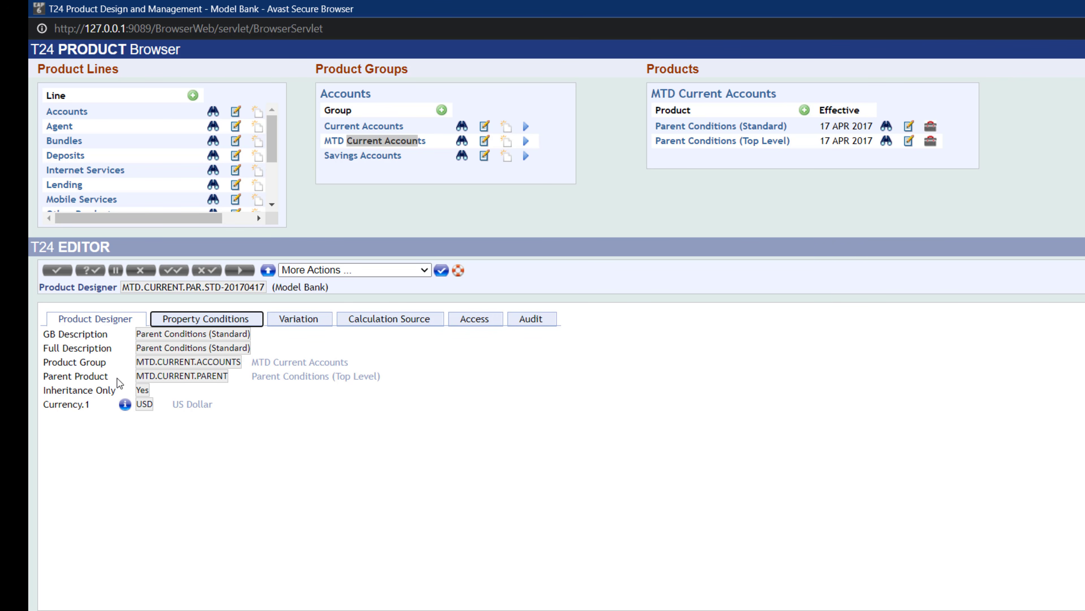
{"action": "left_click_drag", "start_coordinate": [135, 379], "coordinate": [240, 377]}
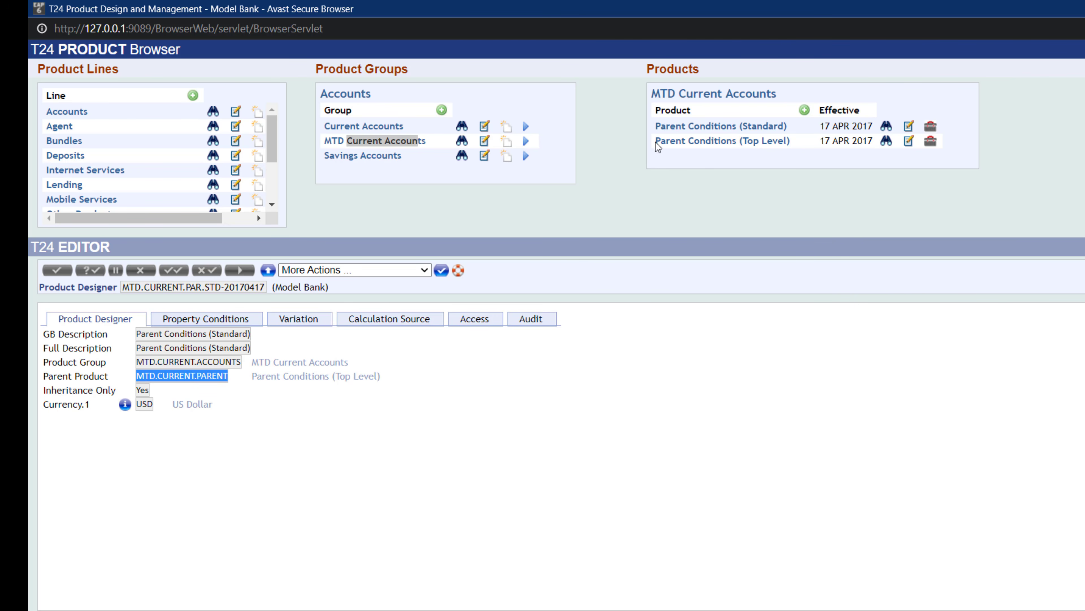
- Highlight the Parent Conditions (Top Level) and Parent Conditions (Standard) product names in the products list
{"action": "left_click_drag", "start_coordinate": [656, 141], "coordinate": [793, 145]}
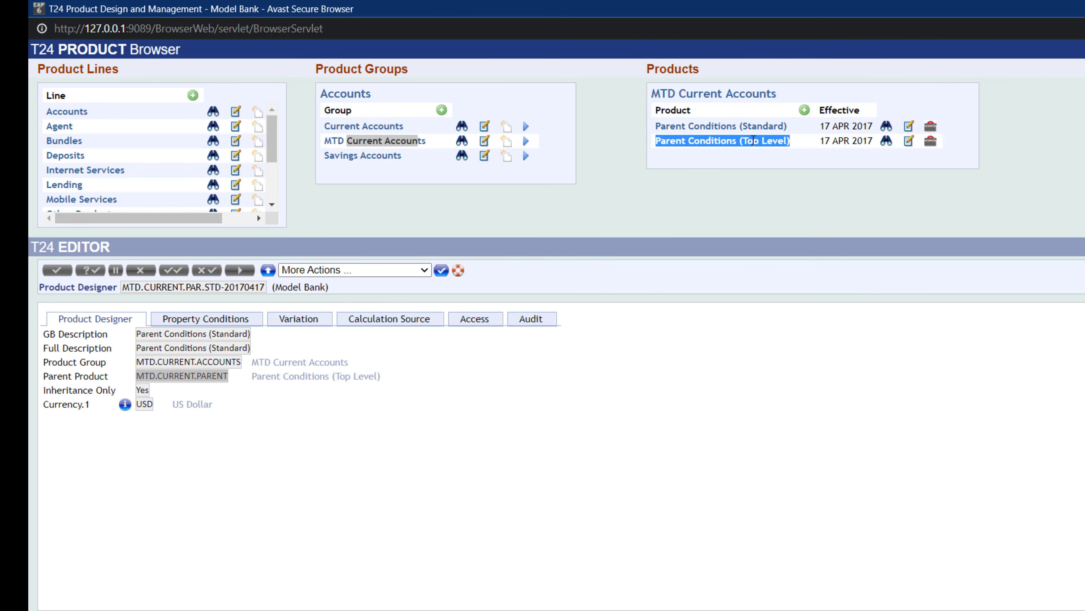
{"action": "left_click", "coordinate": [653, 128]}
{"action": "left_click_drag", "start_coordinate": [654, 127], "coordinate": [802, 134]}
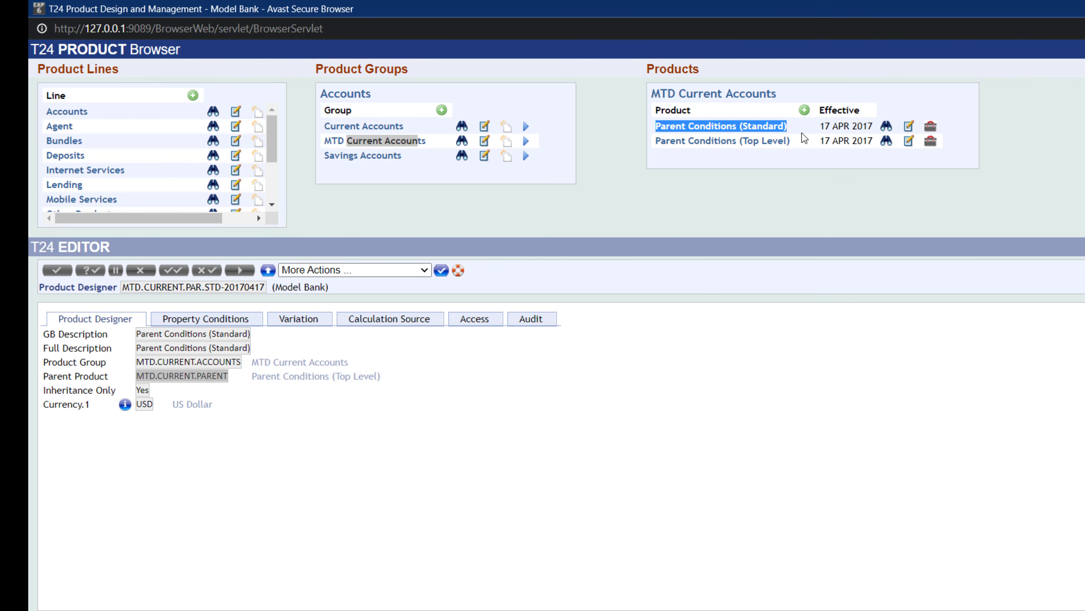
{"action": "left_click", "coordinate": [507, 431]}
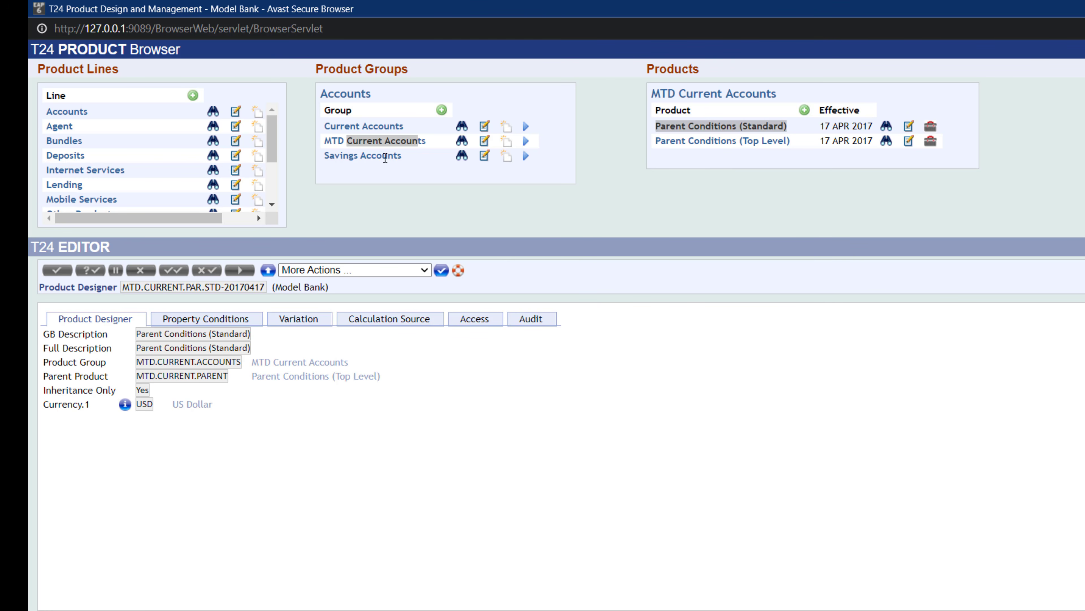
- Reopen the MTD Current Accounts product group and scroll through its property class and property list
{"action": "left_click", "coordinate": [462, 141]}
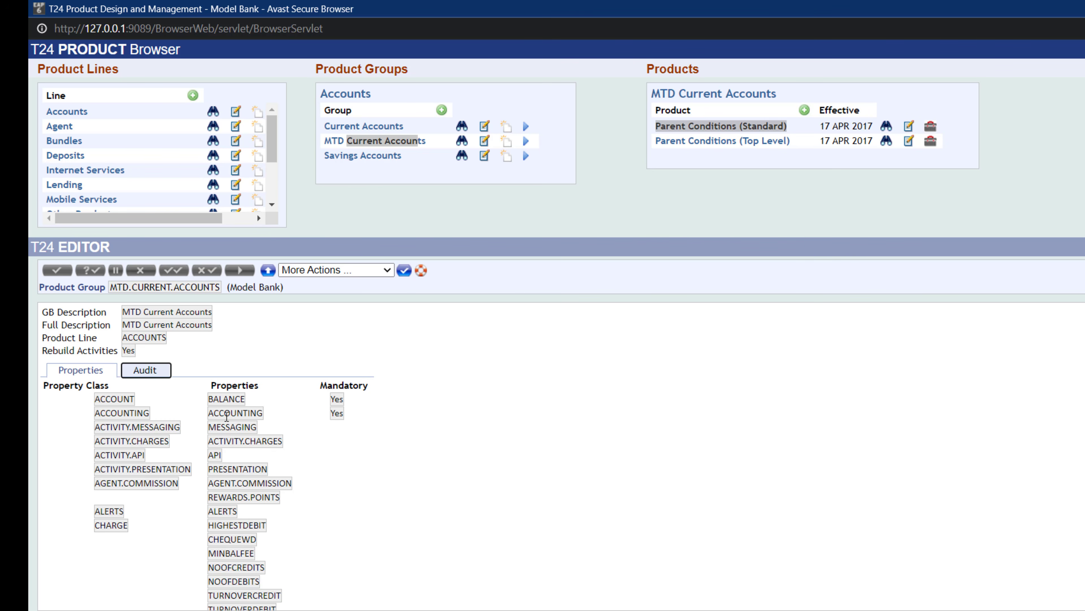
{"action": "scroll", "coordinate": [262, 459], "scroll_direction": "down", "scroll_amount": 5}
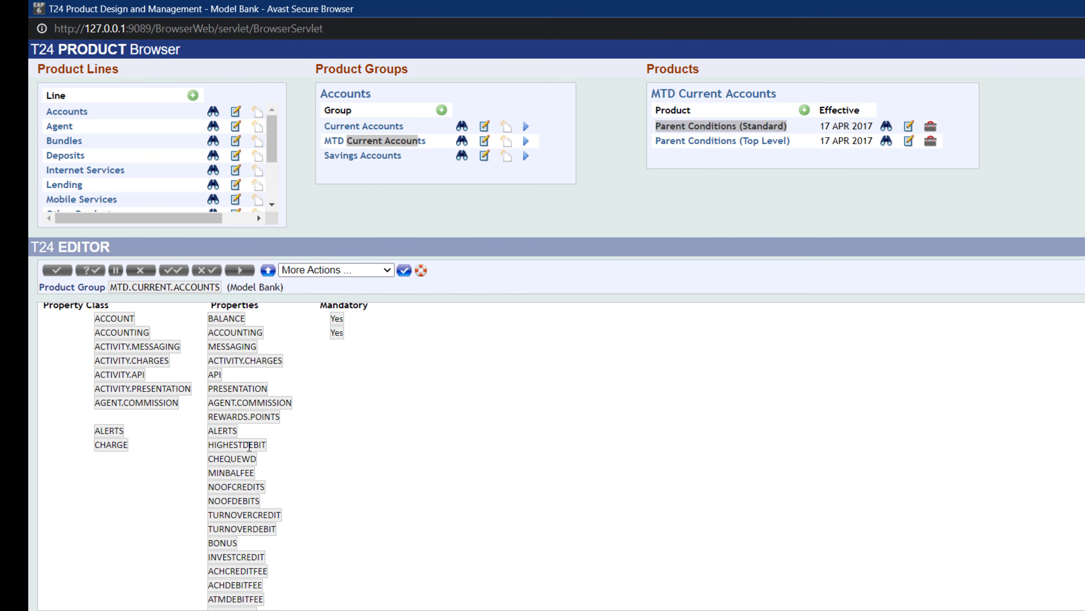
{"action": "scroll", "coordinate": [249, 448], "scroll_direction": "down", "scroll_amount": 5}
{"action": "scroll", "coordinate": [249, 448], "scroll_direction": "up", "scroll_amount": 10}
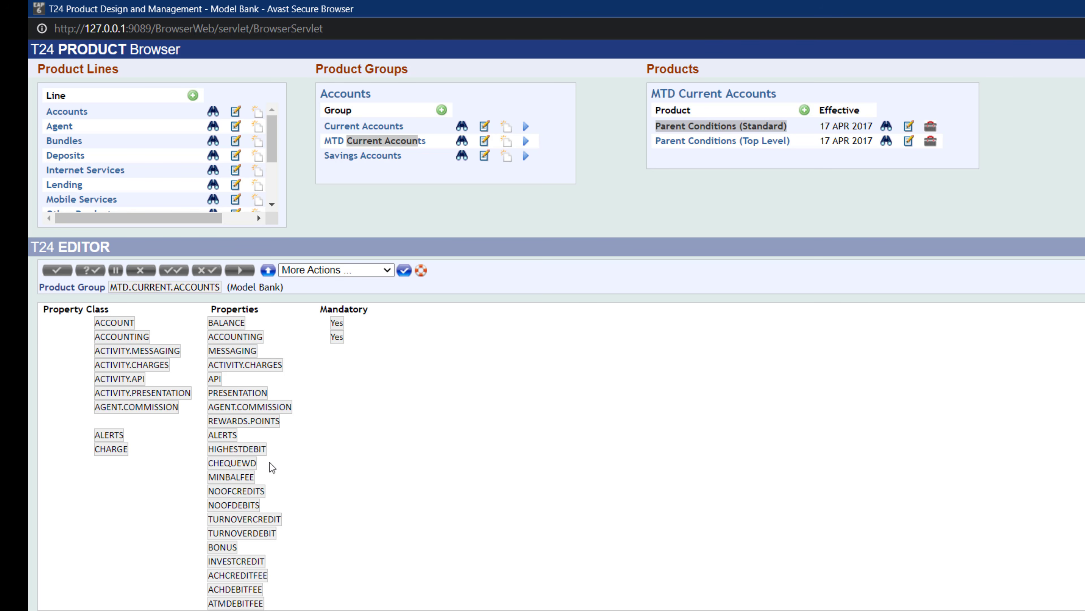
{"action": "scroll", "coordinate": [323, 503], "scroll_direction": "down", "scroll_amount": 10}
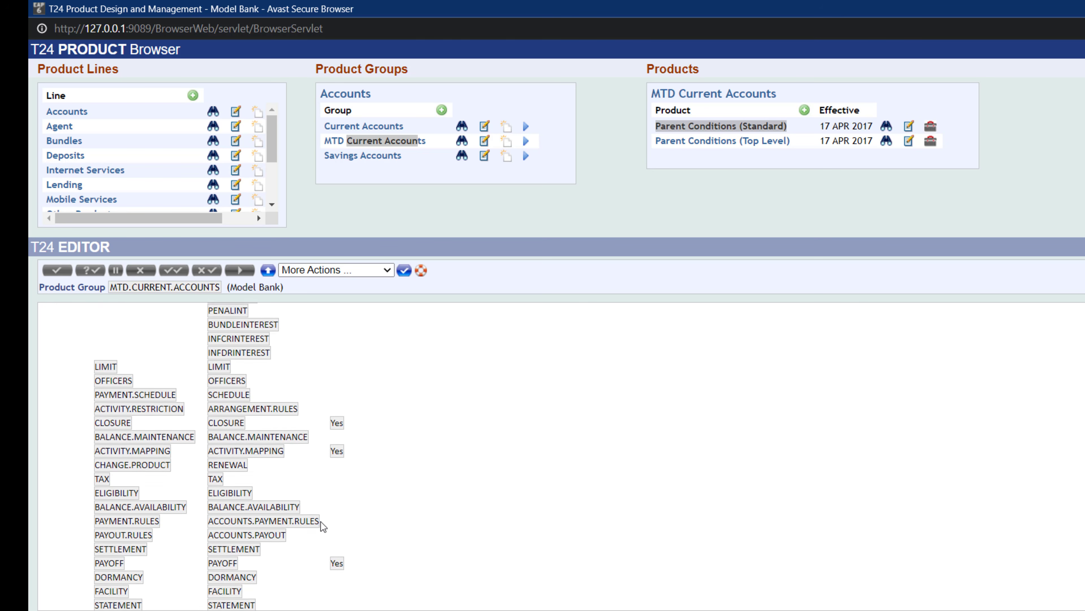
{"action": "scroll", "coordinate": [323, 505], "scroll_direction": "up", "scroll_amount": 10}
{"action": "left_click", "coordinate": [851, 145]}
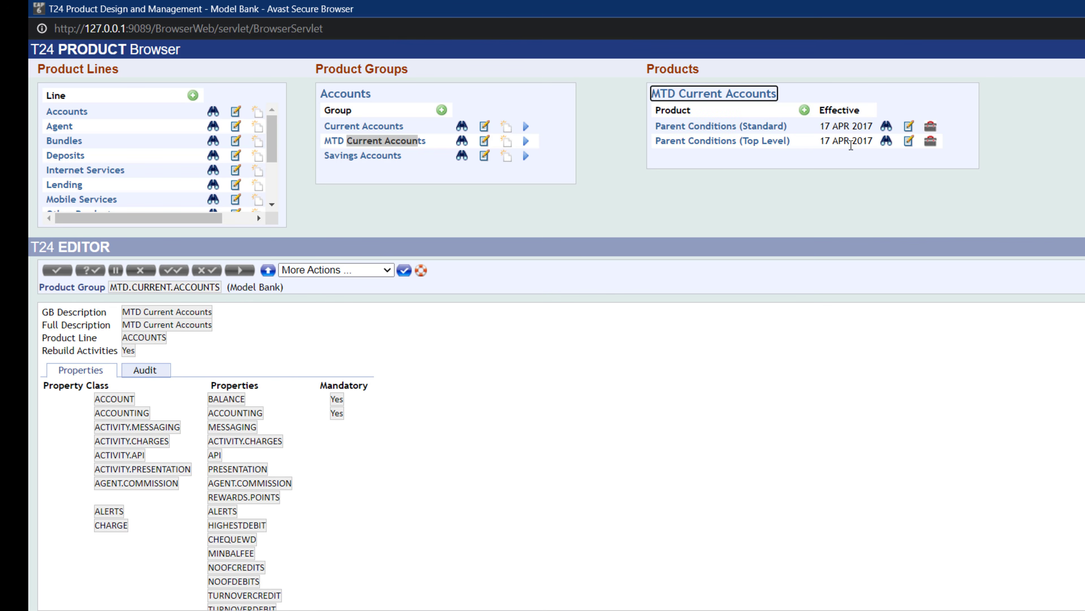
- Open the Parent Conditions (Top Level) product and scroll through its property conditions
{"action": "left_click", "coordinate": [887, 141]}
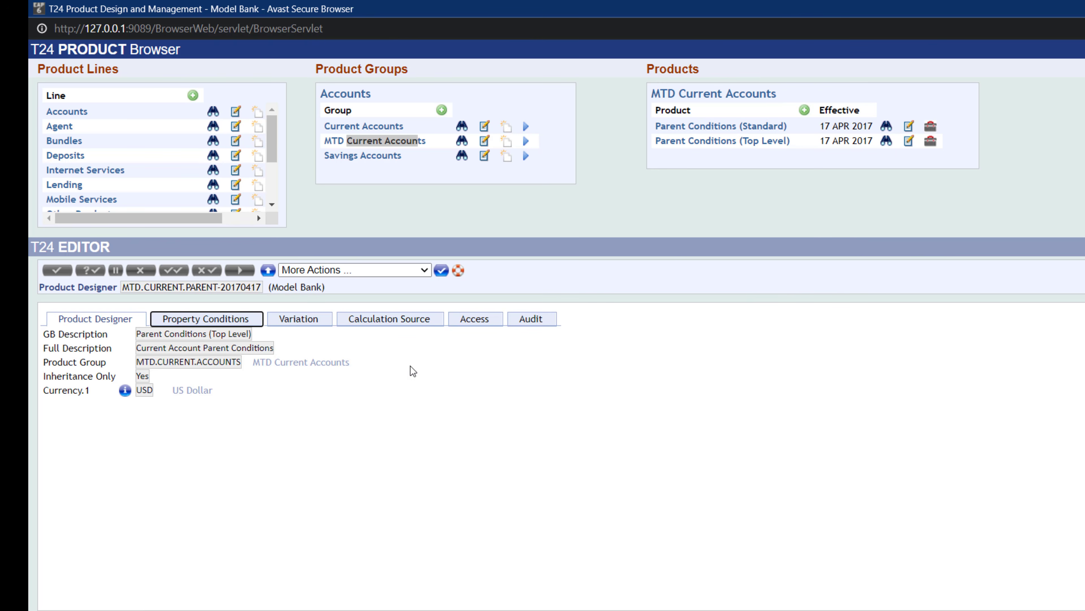
{"action": "left_click", "coordinate": [203, 320]}
{"action": "scroll", "coordinate": [294, 374], "scroll_direction": "down", "scroll_amount": 1}
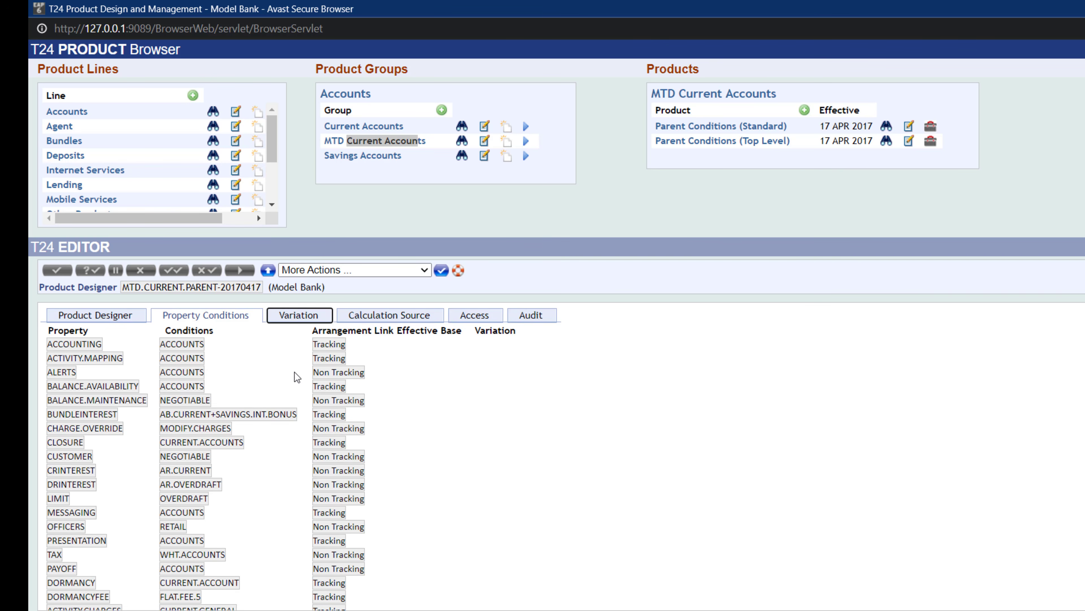
{"action": "scroll", "coordinate": [305, 404], "scroll_direction": "up", "scroll_amount": 1}
{"action": "scroll", "coordinate": [302, 413], "scroll_direction": "down", "scroll_amount": 1}
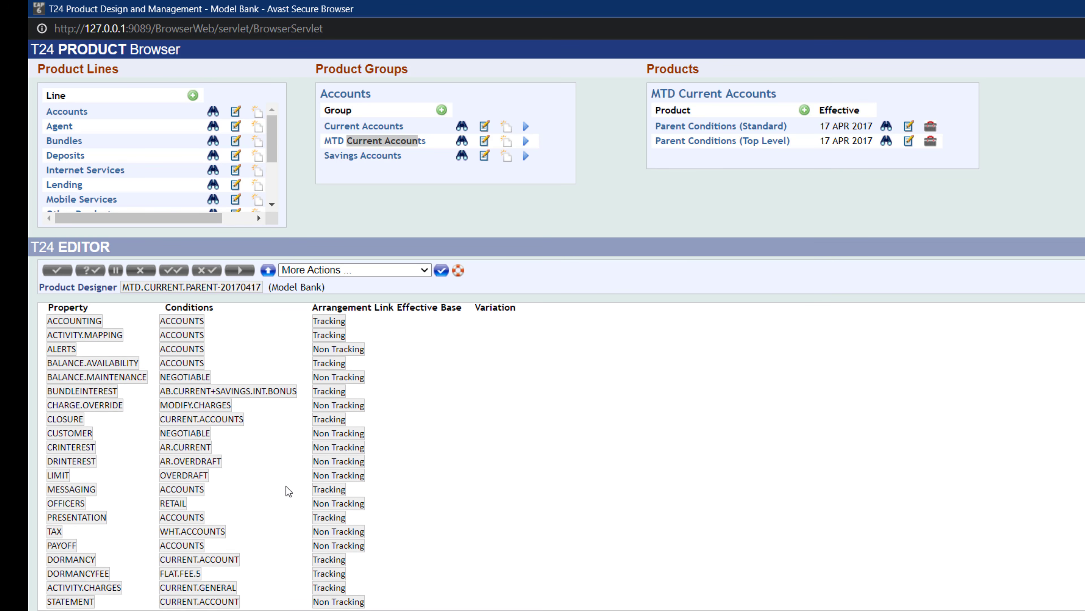
{"action": "scroll", "coordinate": [286, 486], "scroll_direction": "up", "scroll_amount": 1}
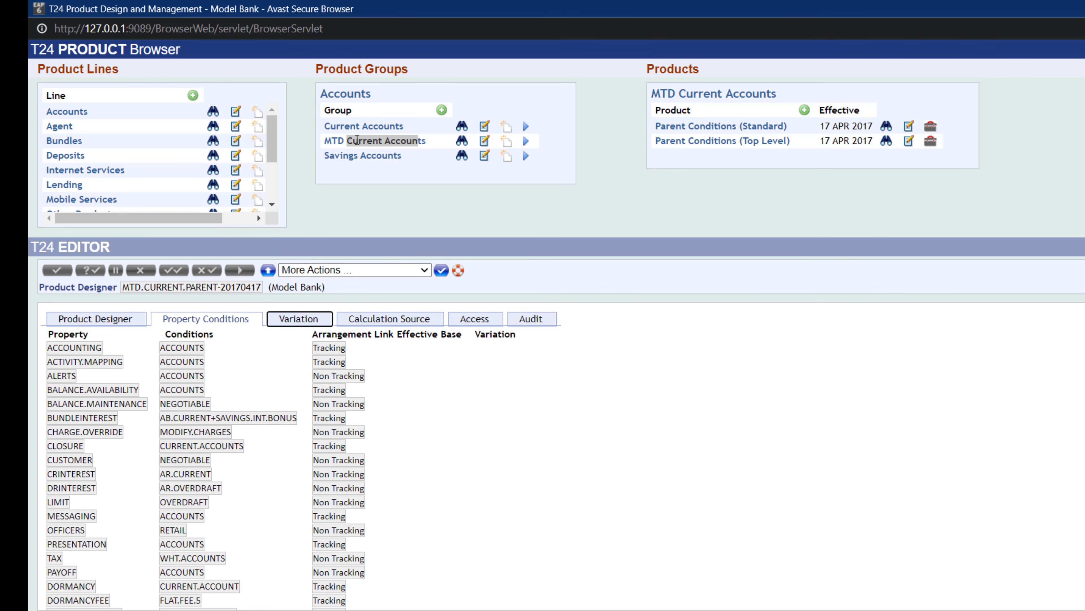
- Switch back to the product group, then reopen the Parent Conditions (Top Level) product's property conditions and scroll them
{"action": "left_click", "coordinate": [461, 141]}
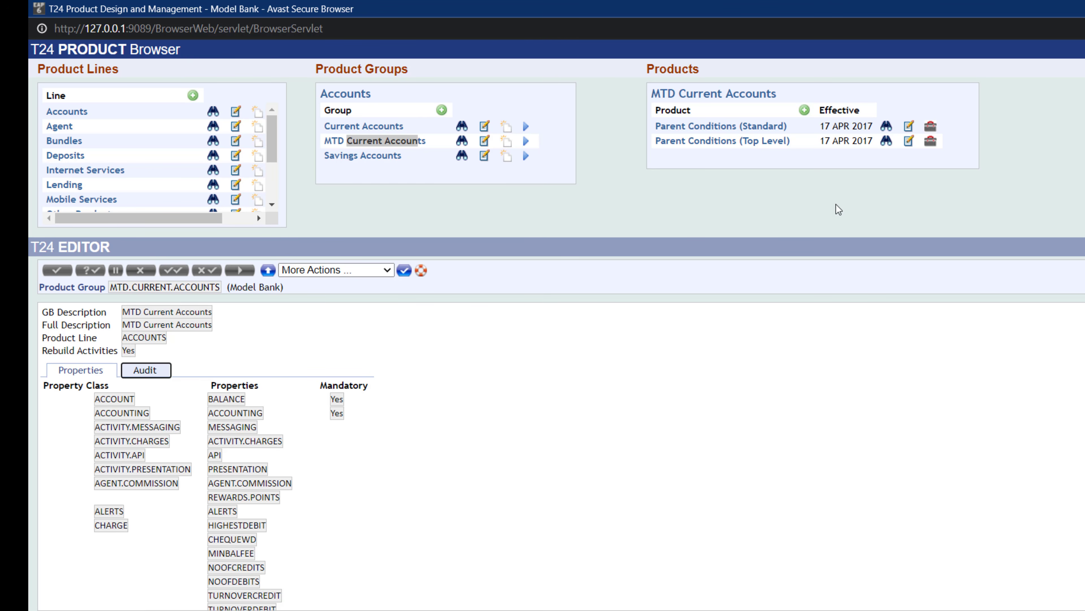
{"action": "left_click", "coordinate": [885, 141]}
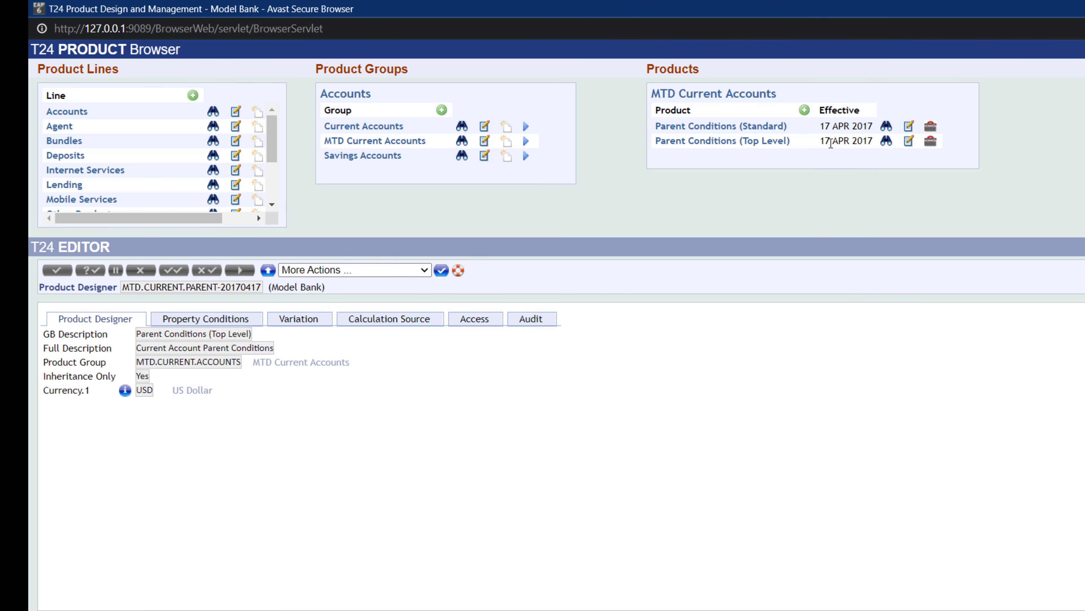
{"action": "left_click", "coordinate": [888, 142]}
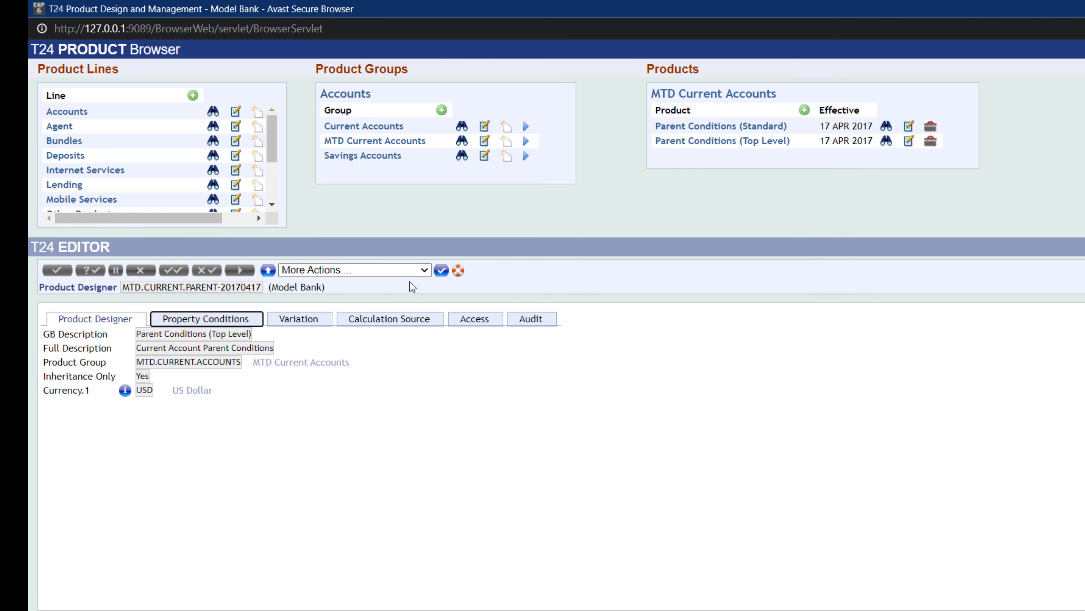
{"action": "left_click", "coordinate": [217, 323]}
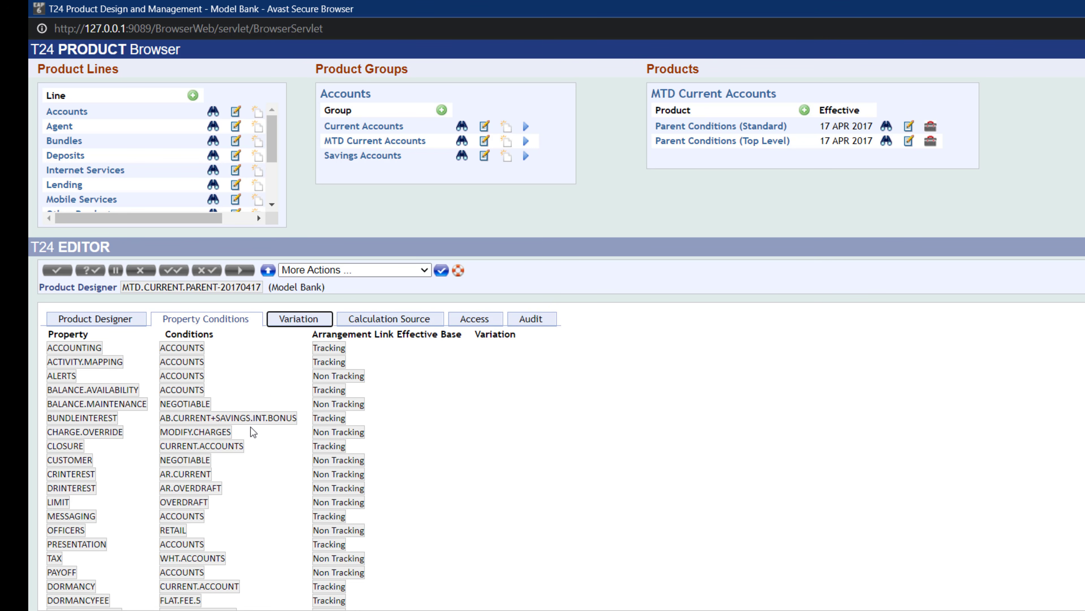
{"action": "scroll", "coordinate": [266, 470], "scroll_direction": "down", "scroll_amount": 1}
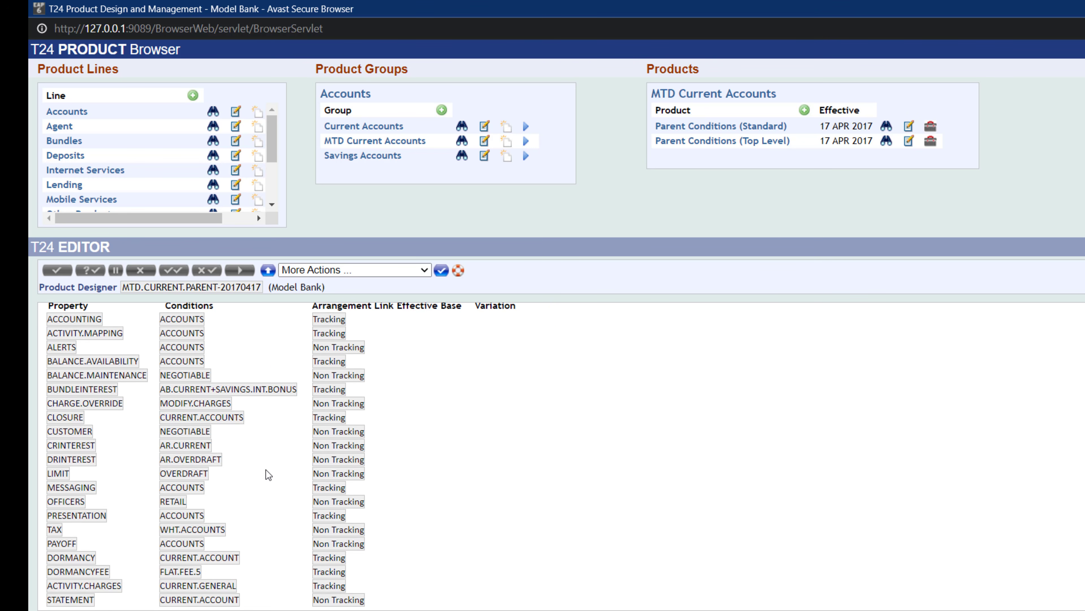
{"action": "scroll", "coordinate": [266, 475], "scroll_direction": "up", "scroll_amount": 1}
{"action": "scroll", "coordinate": [253, 472], "scroll_direction": "down", "scroll_amount": 1}
{"action": "scroll", "coordinate": [243, 500], "scroll_direction": "up", "scroll_amount": 1}
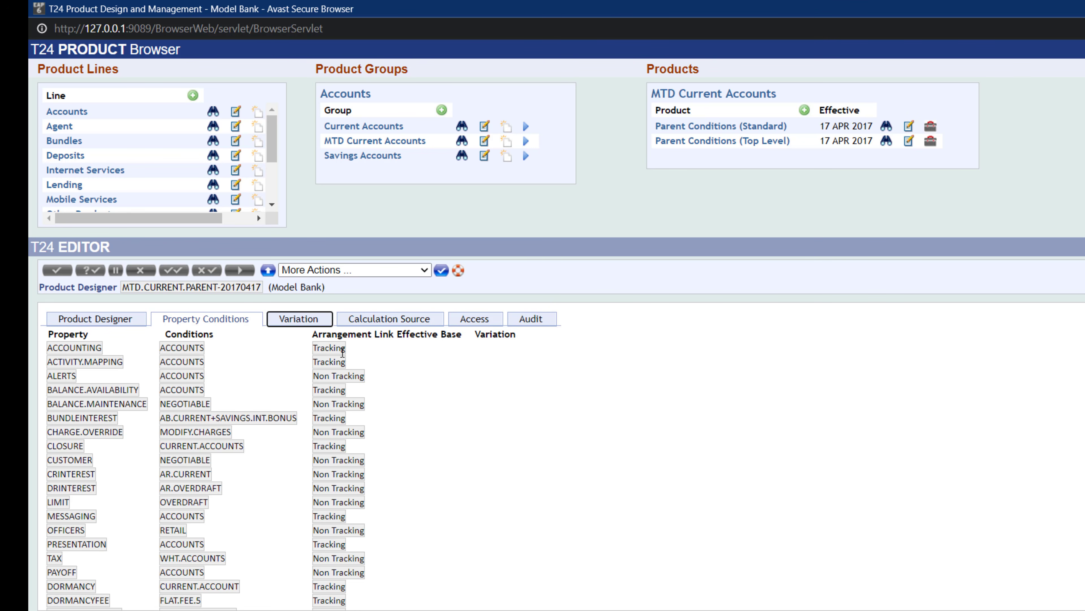
- Highlight the ALERTS property's Non Tracking arrangement link in the Top Level property conditions
{"action": "left_click", "coordinate": [358, 398]}
{"action": "left_click_drag", "start_coordinate": [319, 375], "coordinate": [366, 375]}
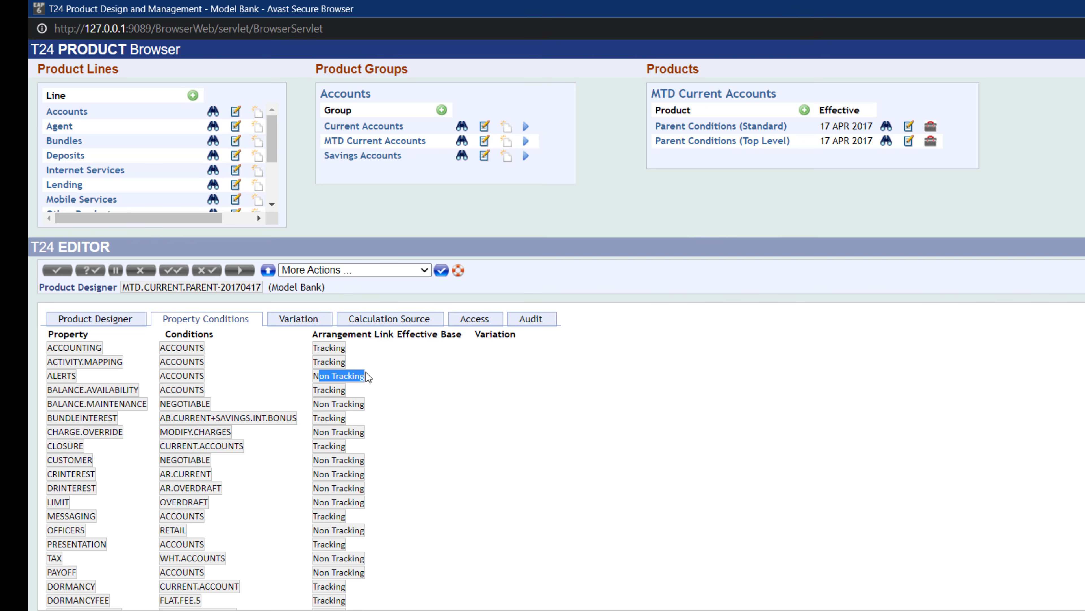
{"action": "left_click", "coordinate": [311, 378]}
{"action": "scroll", "coordinate": [442, 447], "scroll_direction": "down", "scroll_amount": 1}
{"action": "scroll", "coordinate": [443, 447], "scroll_direction": "up", "scroll_amount": 1}
- Open the Parent Conditions (Standard) product and review its property conditions and product designer fields
{"action": "left_click", "coordinate": [886, 131]}
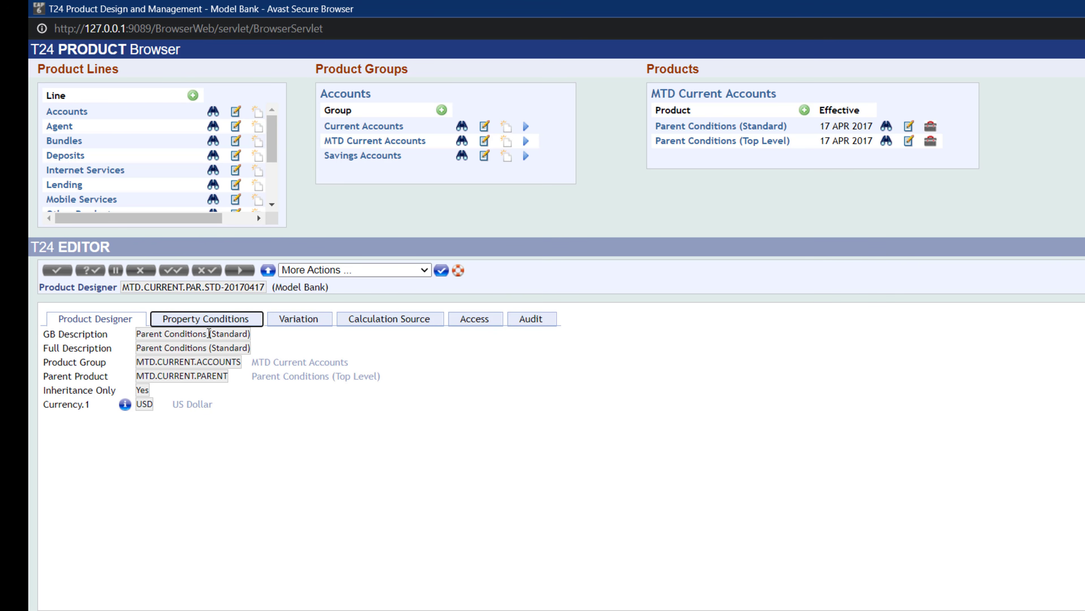
{"action": "left_click", "coordinate": [216, 319]}
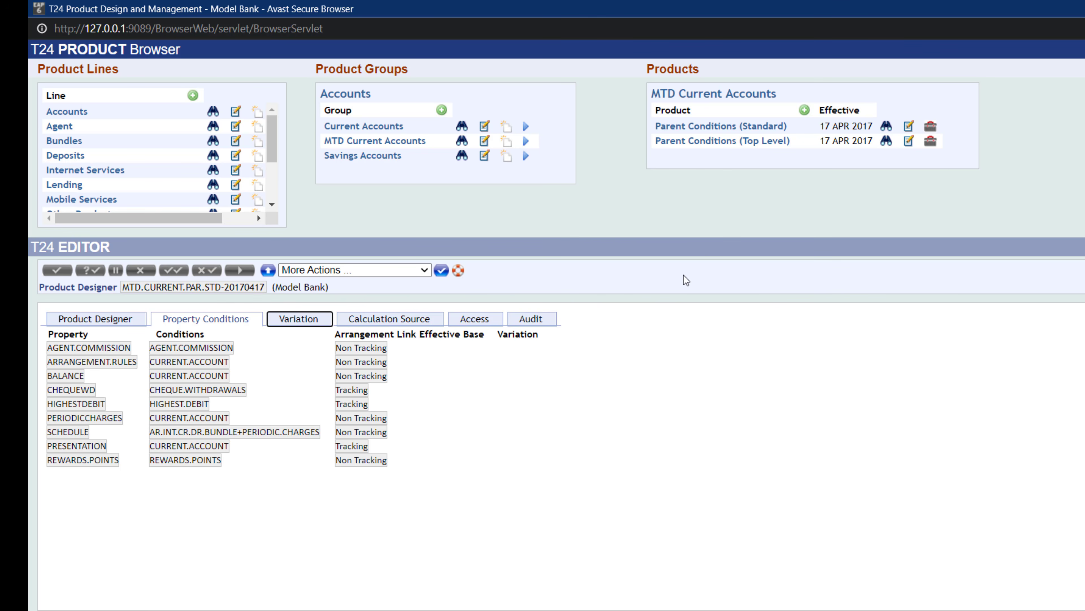
{"action": "left_click", "coordinate": [91, 322]}
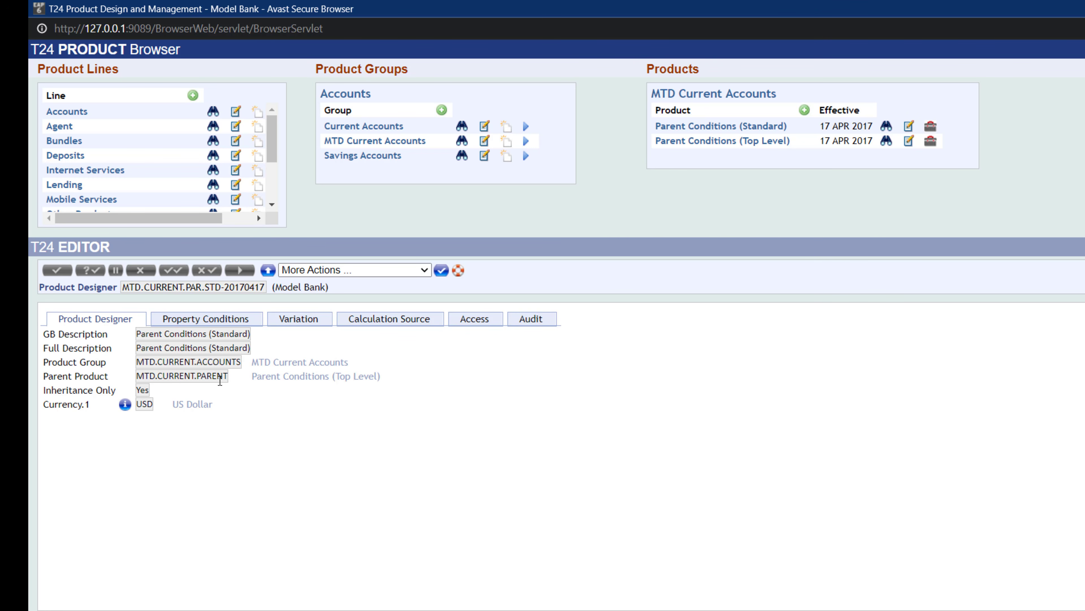
{"action": "left_click", "coordinate": [207, 318]}
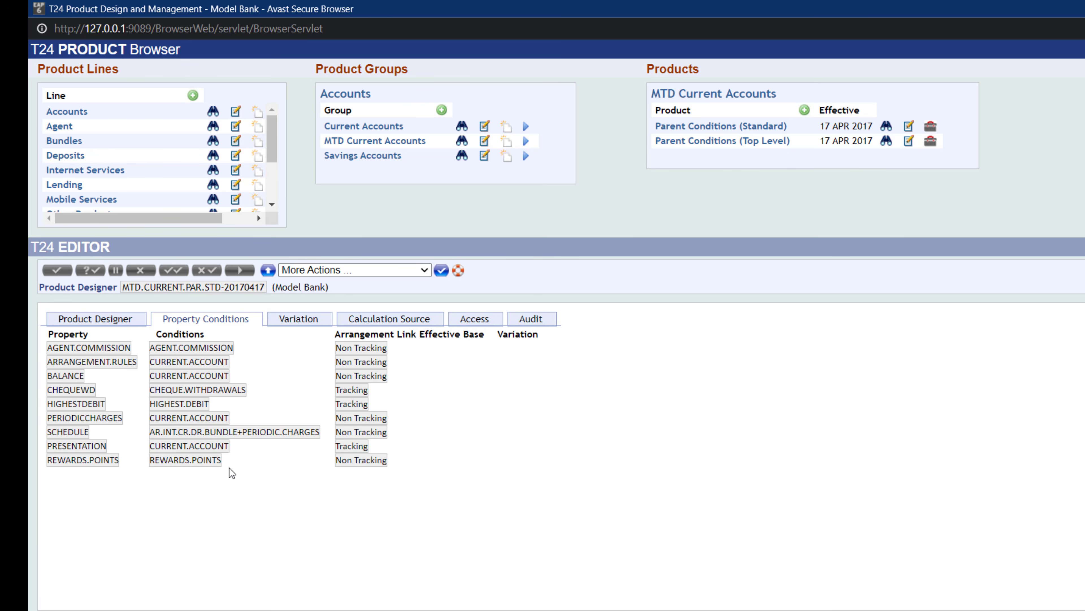
- Highlight the Standard product's property condition rows, then the BALANCE property with its CURRENT.ACCOUNT condition
{"action": "left_click_drag", "start_coordinate": [229, 468], "coordinate": [55, 350]}
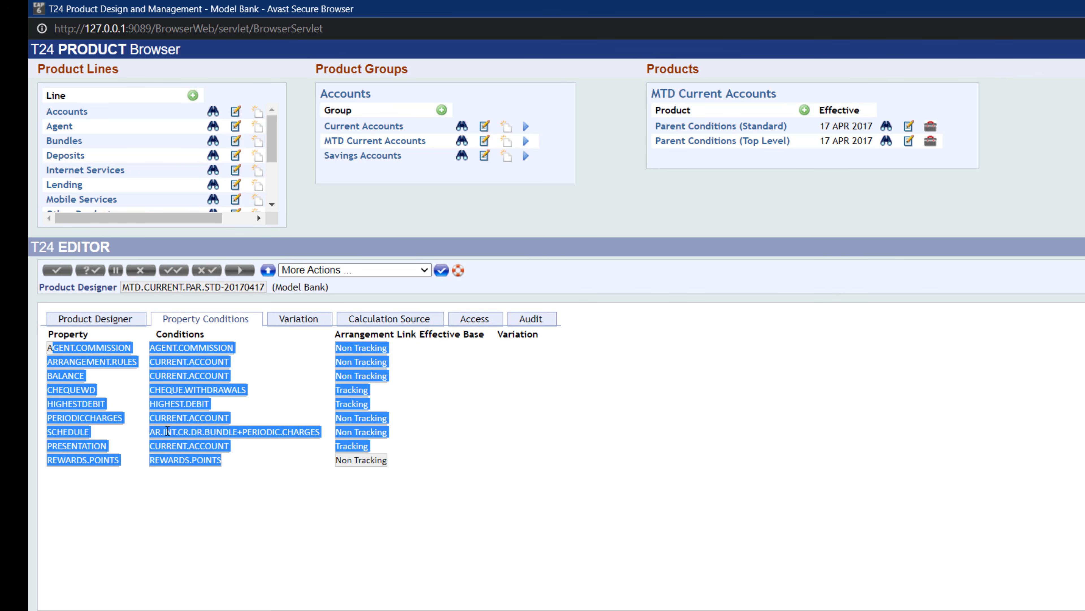
{"action": "left_click", "coordinate": [170, 443]}
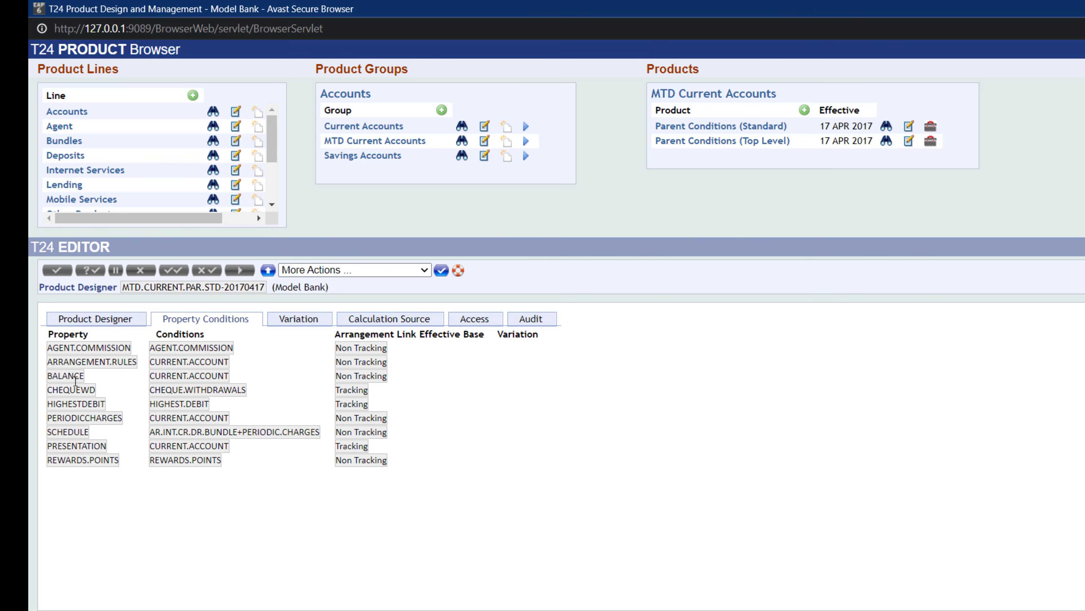
{"action": "left_click_drag", "start_coordinate": [66, 375], "coordinate": [242, 382]}
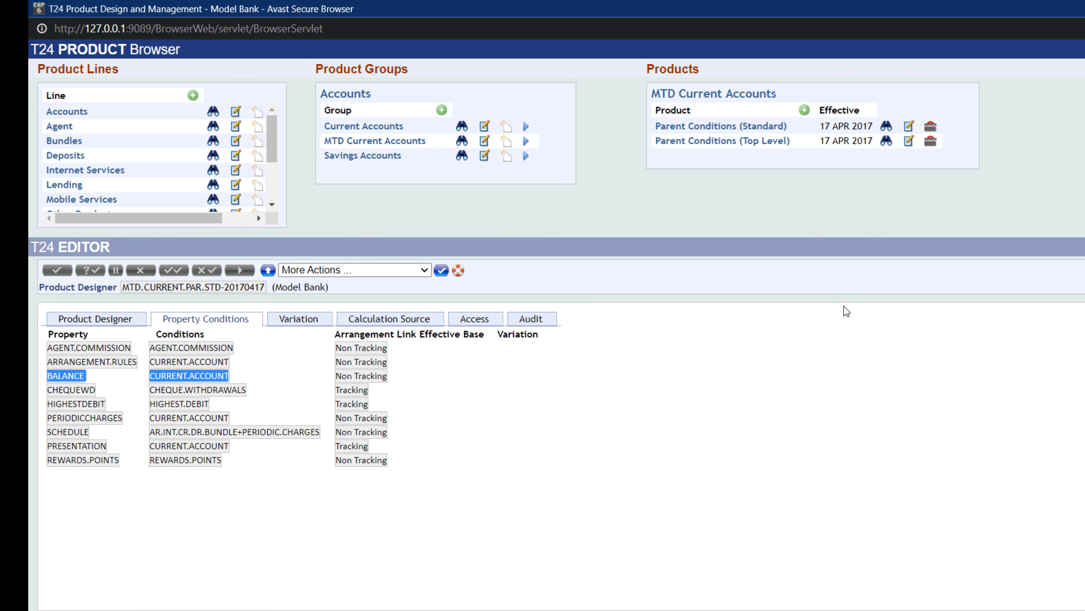
- Open the Top Level product's property conditions and select its property rows for comparison
{"action": "left_click", "coordinate": [886, 143]}
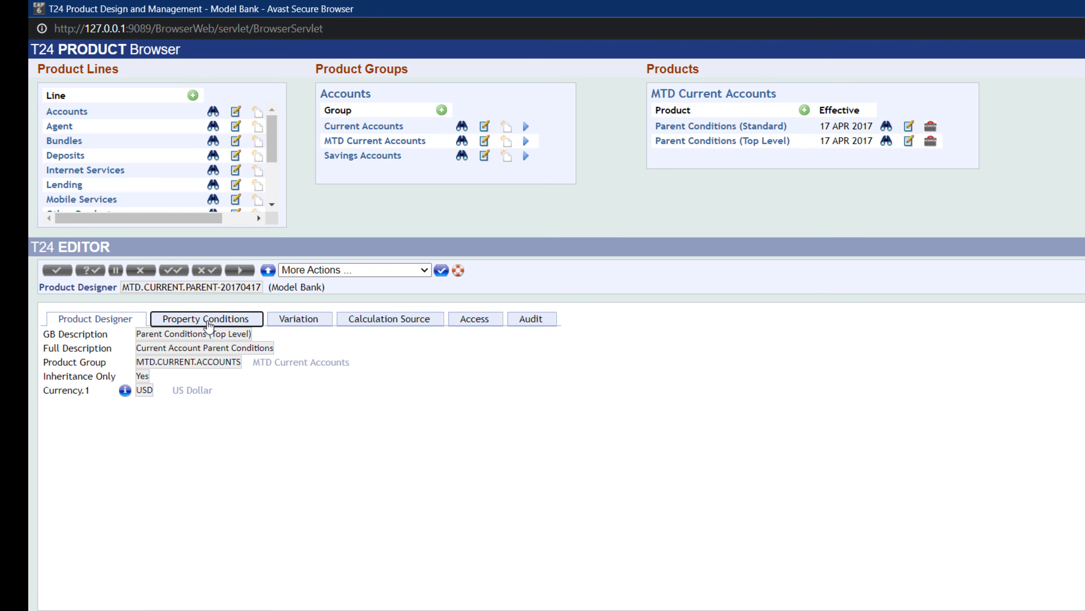
{"action": "left_click", "coordinate": [204, 321]}
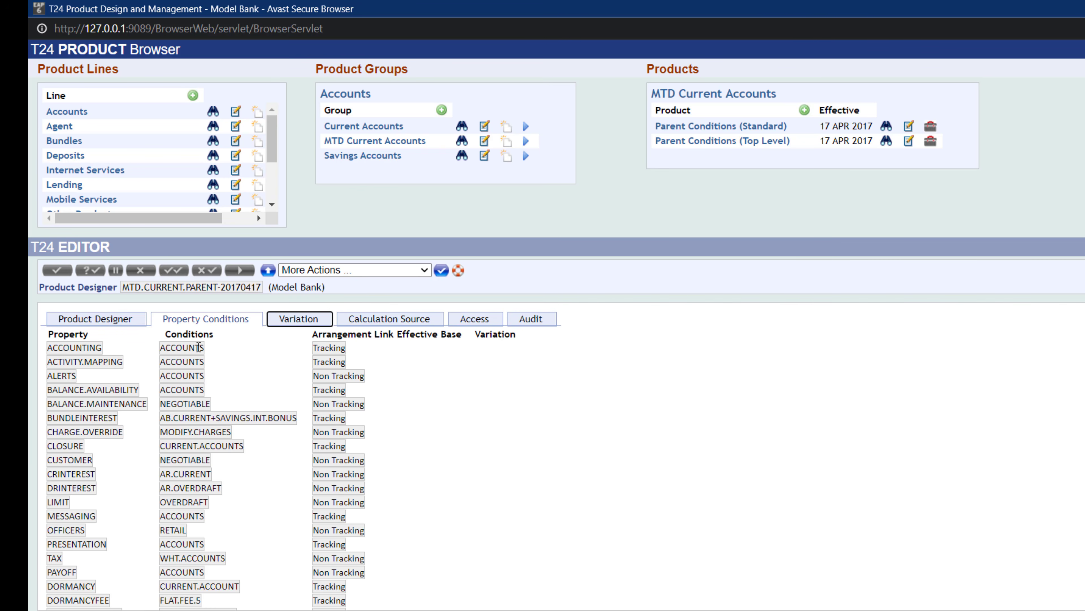
{"action": "left_click_drag", "start_coordinate": [58, 347], "coordinate": [107, 488]}
{"action": "left_click", "coordinate": [110, 450]}
{"action": "scroll", "coordinate": [133, 496], "scroll_direction": "down", "scroll_amount": 1}
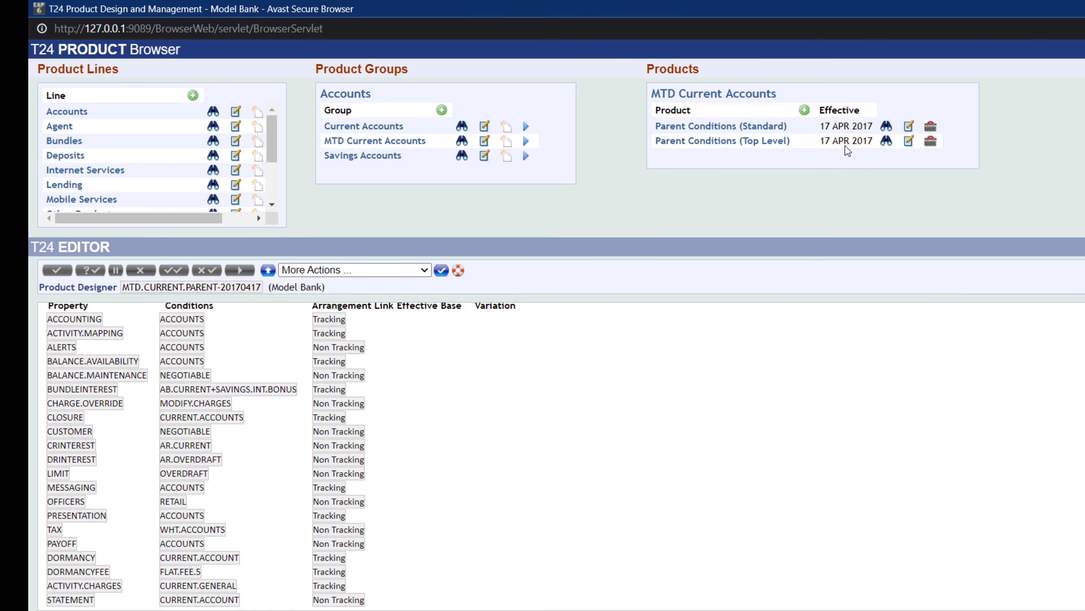
- Open the Standard product's property conditions, highlight the BALANCE row, and return to its Product Designer details
{"action": "left_click", "coordinate": [887, 126]}
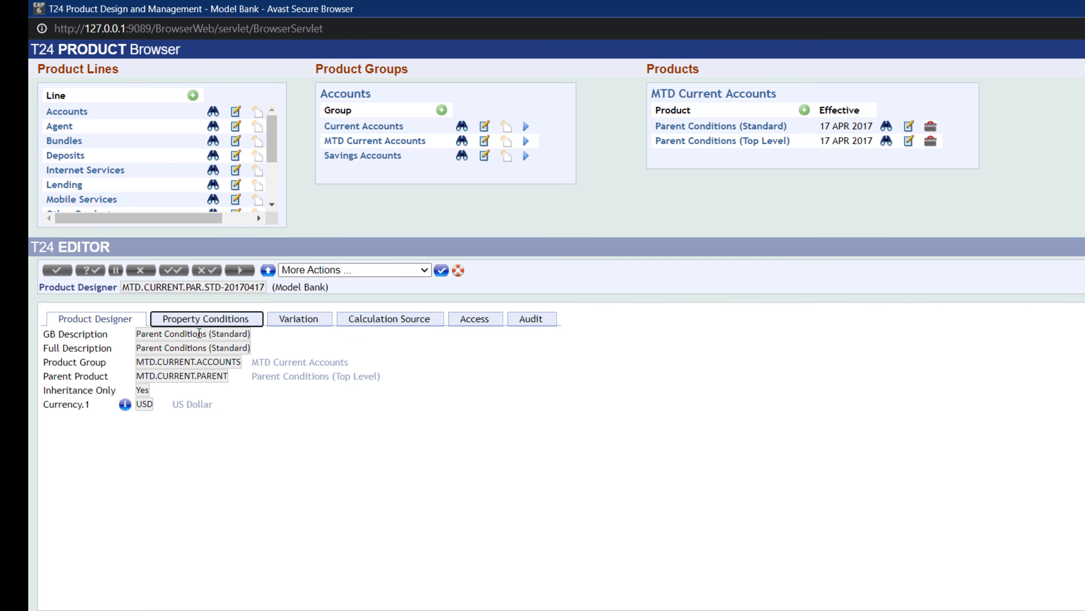
{"action": "left_click", "coordinate": [199, 320]}
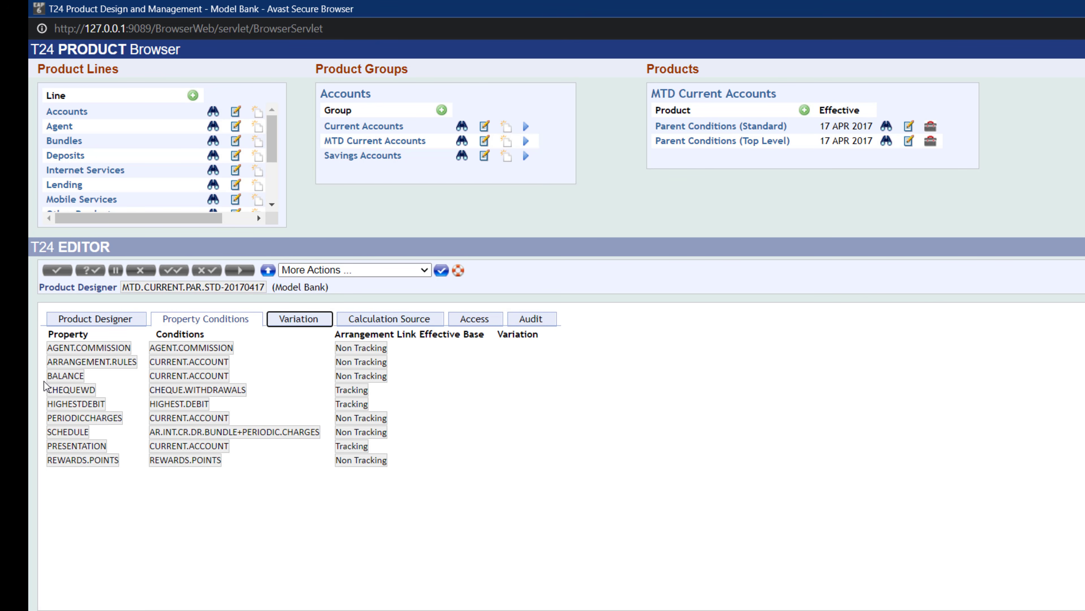
{"action": "left_click_drag", "start_coordinate": [45, 378], "coordinate": [242, 384]}
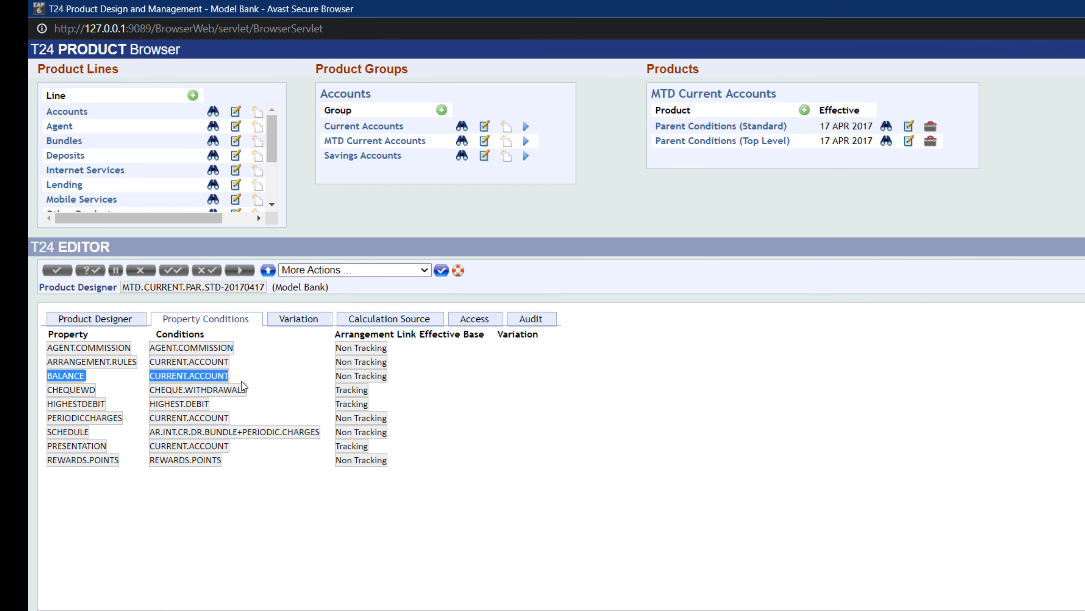
{"action": "left_click", "coordinate": [280, 390]}
{"action": "left_click", "coordinate": [101, 324]}
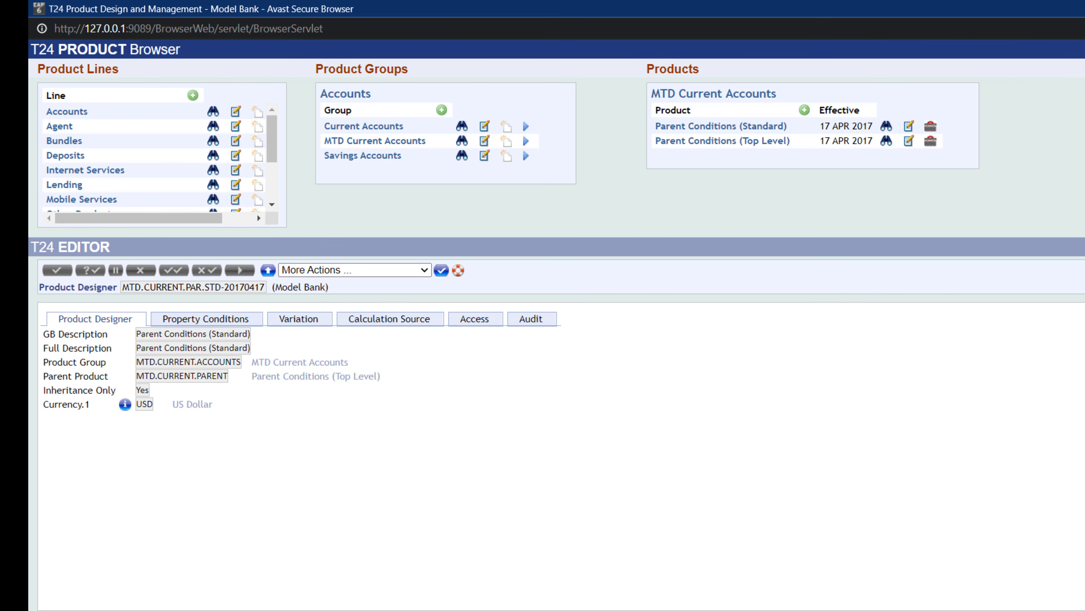
- Restore the Product Browser window and move it aside to reveal the main T24 menu
{"action": "left_click", "coordinate": [1084, 9]}
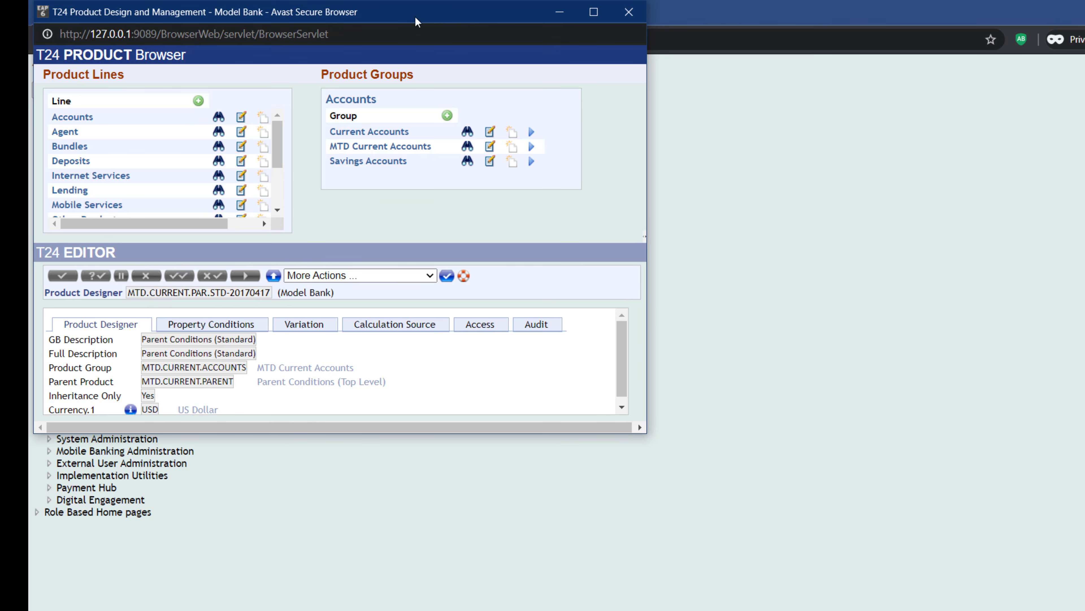
{"action": "left_click_drag", "start_coordinate": [367, 13], "coordinate": [784, 57]}
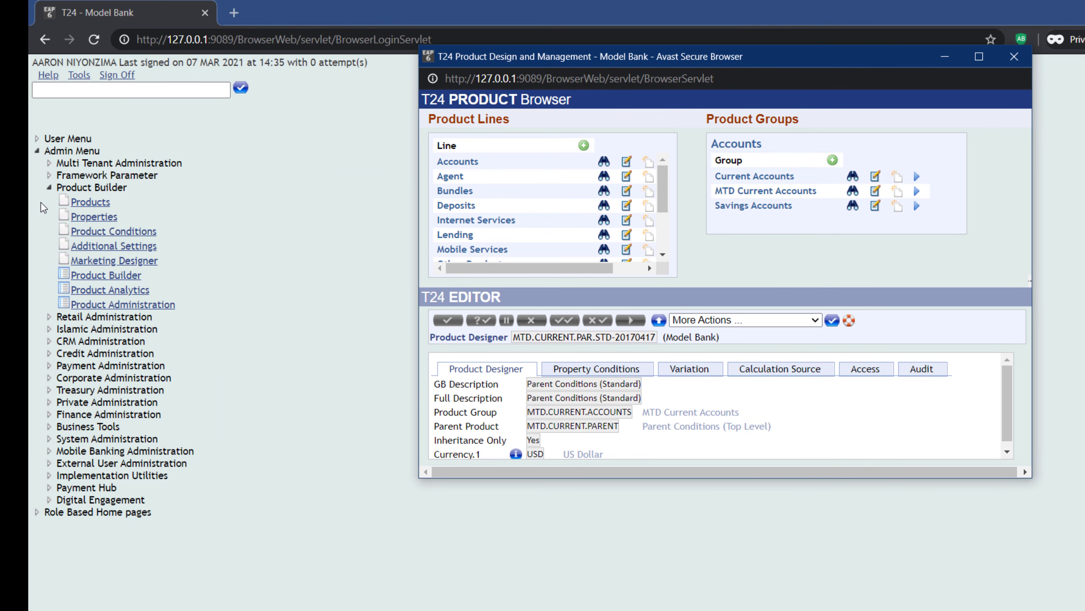
- Open the Product Catalog from the User Menu and browse the products of the Accounts line's Current Accounts group
{"action": "left_click", "coordinate": [49, 187]}
{"action": "left_click", "coordinate": [37, 150]}
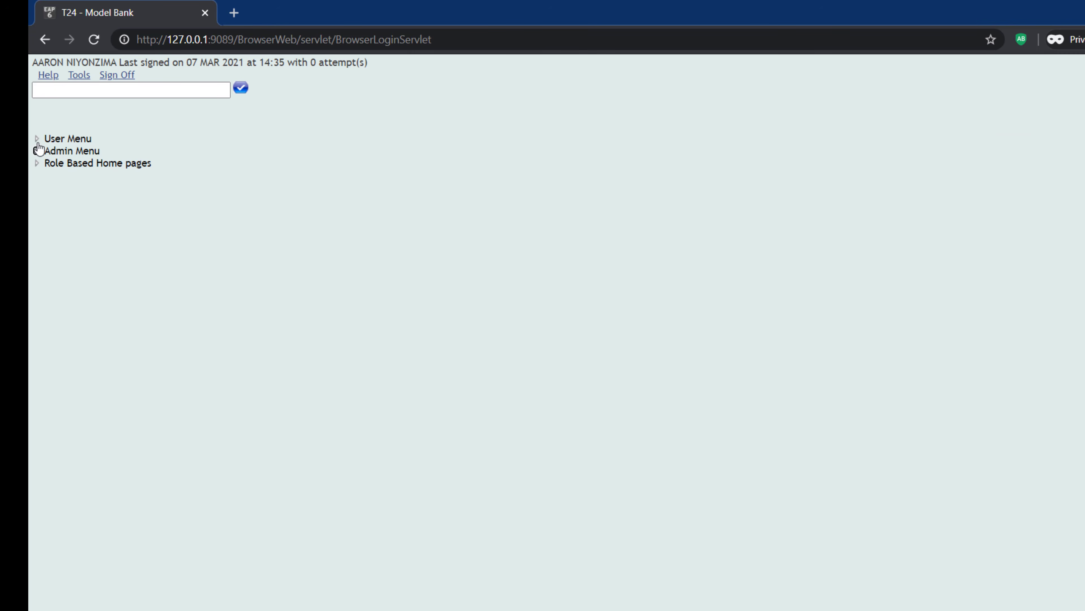
{"action": "left_click", "coordinate": [36, 138]}
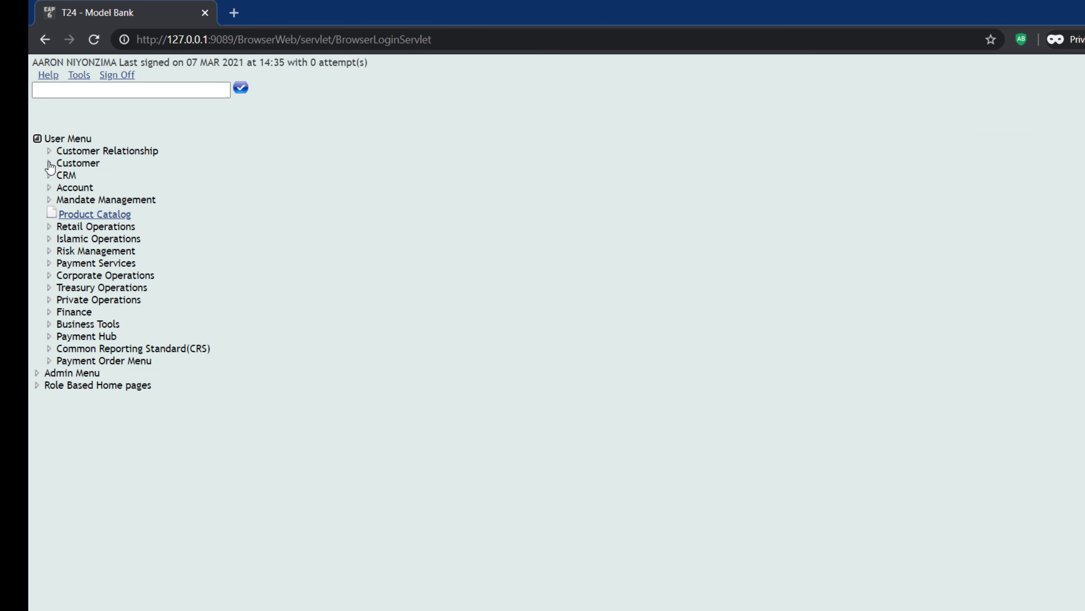
{"action": "left_click", "coordinate": [74, 216]}
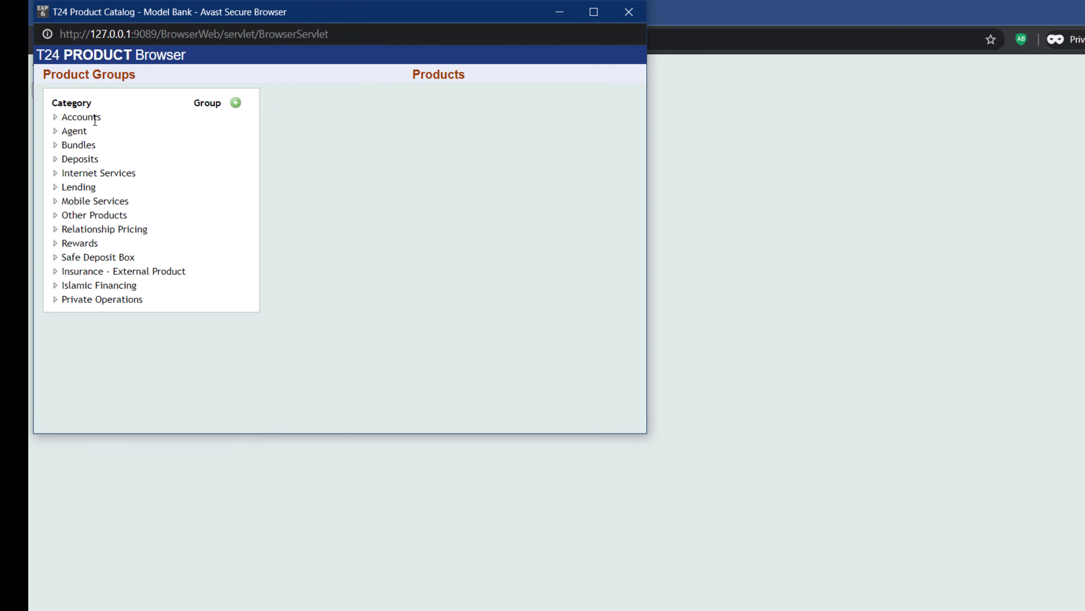
{"action": "left_click", "coordinate": [55, 117]}
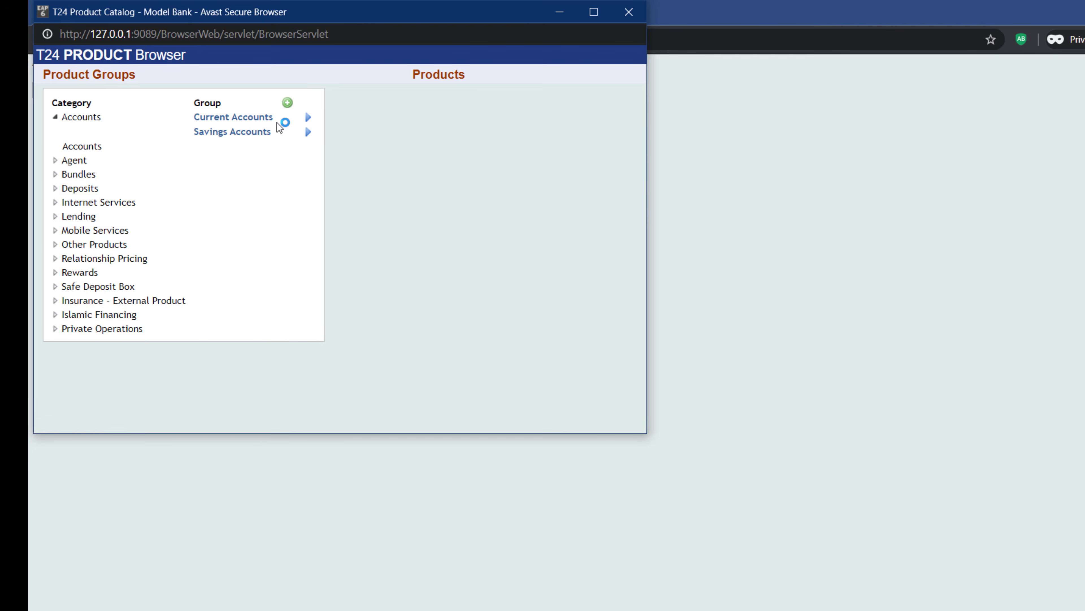
{"action": "left_click", "coordinate": [307, 118]}
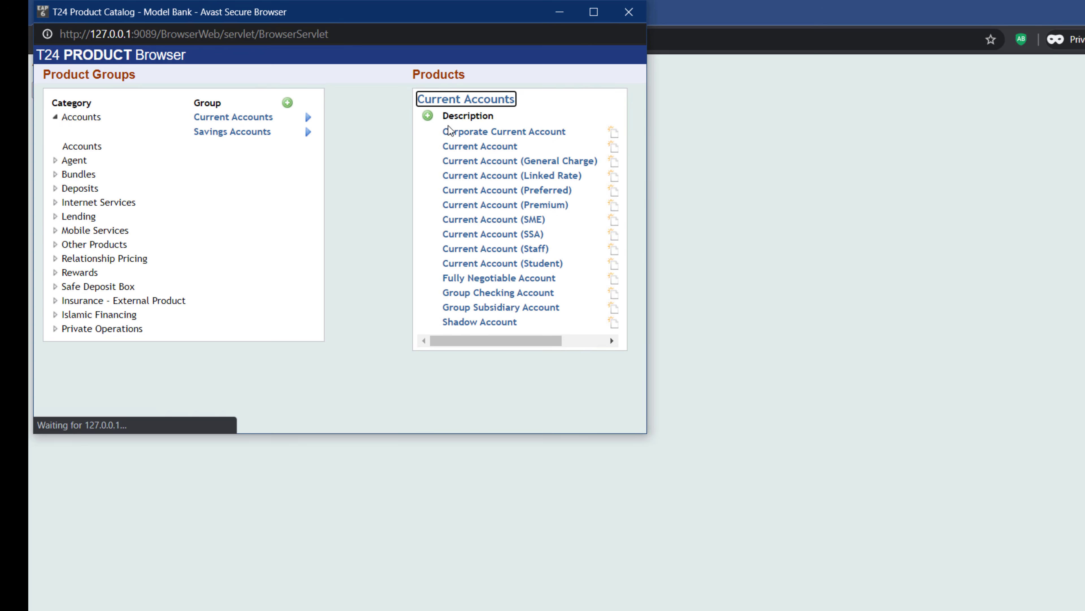
{"action": "left_click_drag", "start_coordinate": [554, 340], "coordinate": [521, 341]}
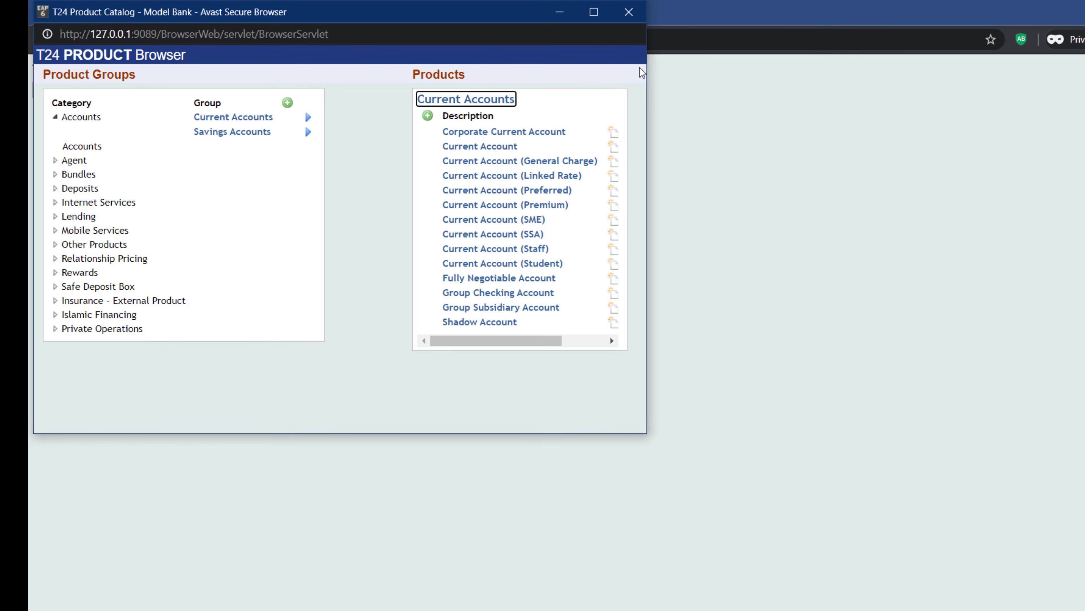
- Close the Product Catalog and bring back the Product Design and Management window, maximized
{"action": "left_click", "coordinate": [629, 11]}
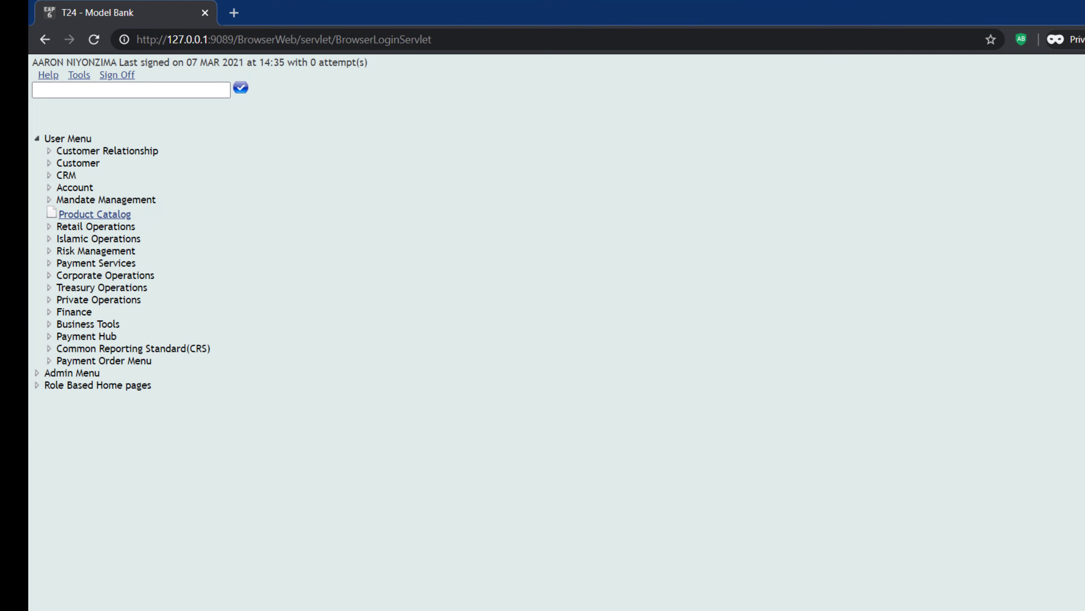
{"action": "mouse_move", "coordinate": [739, 578]}
{"action": "left_click", "coordinate": [773, 576]}
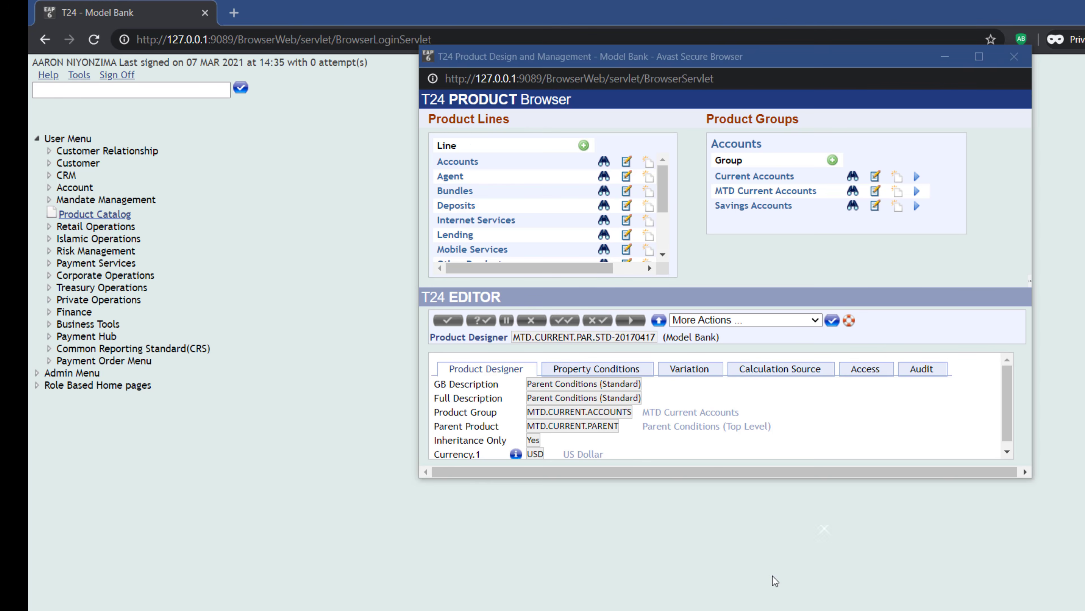
{"action": "left_click", "coordinate": [976, 57]}
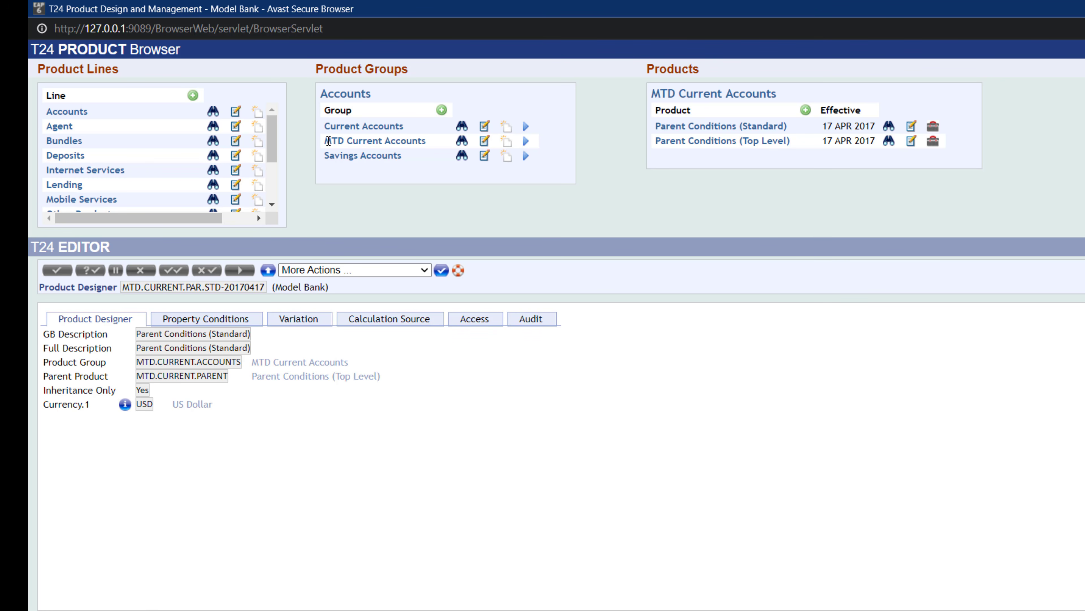
- Create a new product MTD.CURRENT.NORMAL in the MTD Current Accounts product group
{"action": "left_click_drag", "start_coordinate": [328, 140], "coordinate": [427, 142]}
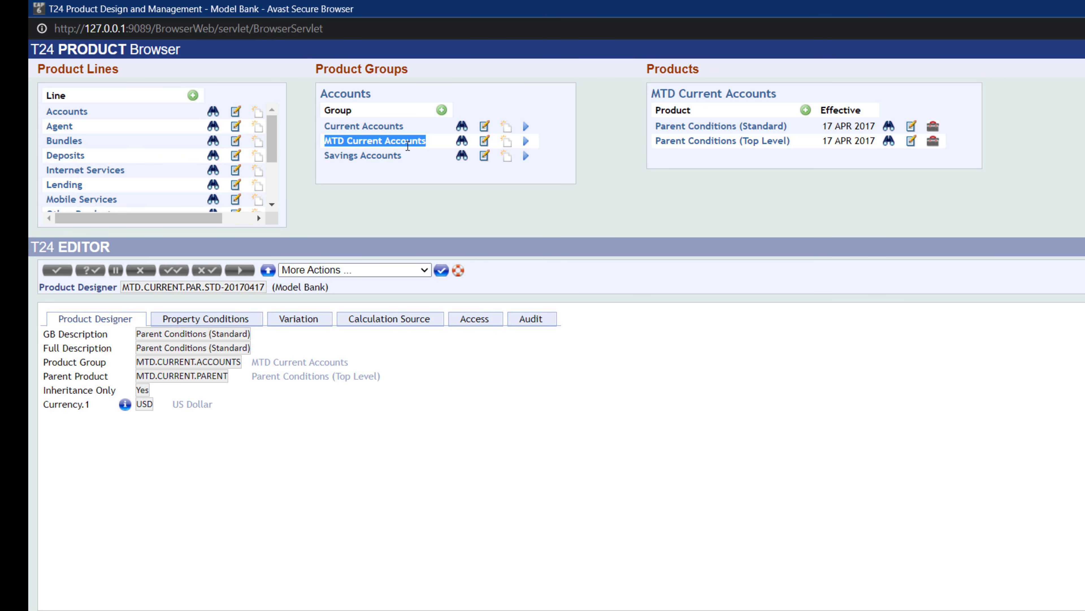
{"action": "left_click", "coordinate": [509, 146]}
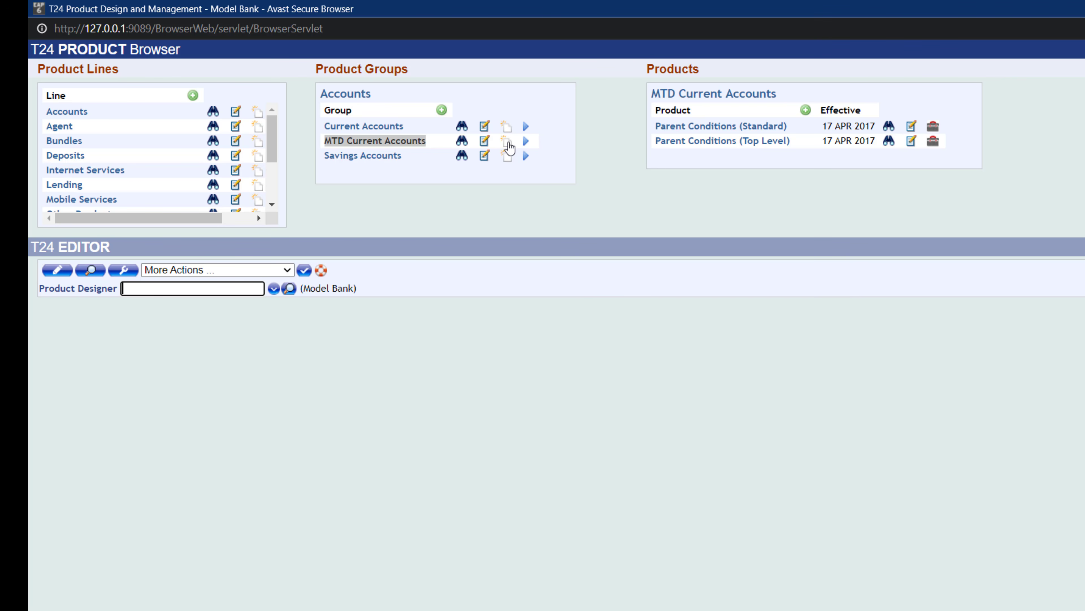
{"action": "type", "text": "MTD.CURRR"}
{"action": "key", "text": "BackSpace"}
{"action": "type", "text": "ENT.NORNMAL"}
{"action": "key", "text": "Return"}
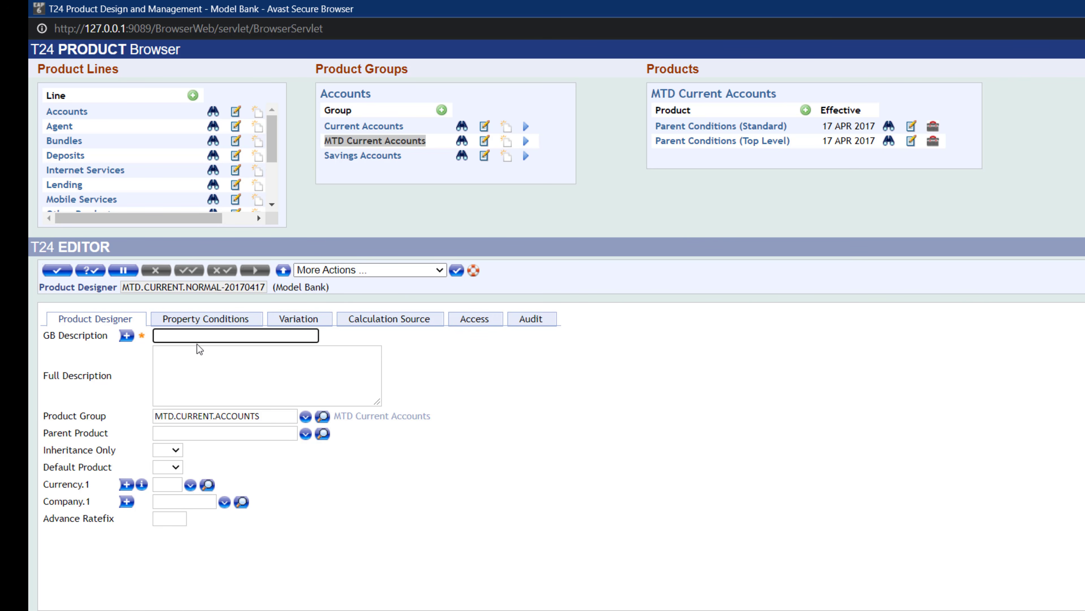
- Set the GB Description to Current Account Normal and the Full Description to Normal Current Account
{"action": "type", "text": "N"}
{"action": "key", "text": "BackSpace"}
{"action": "key", "text": "BackSpace"}
{"action": "type", "text": "Current Account Normal"}
{"action": "left_click", "coordinate": [202, 355]}
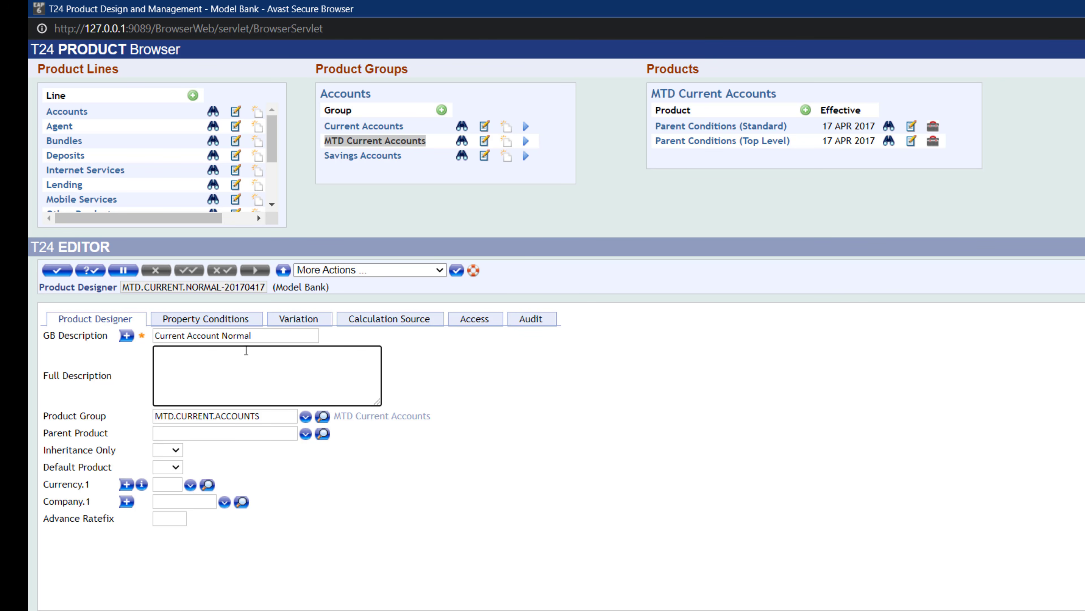
{"action": "type", "text": "Normal Current Acount"}
{"action": "left_click", "coordinate": [232, 359]}
{"action": "type", "text": "c"}
{"action": "left_click", "coordinate": [239, 438]}
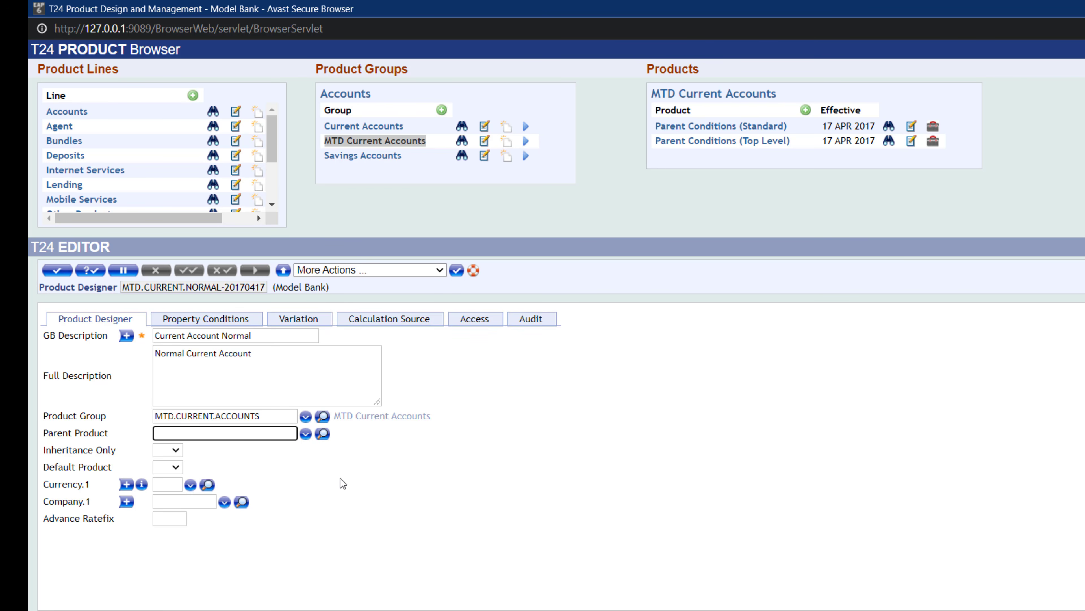
- Set the Parent Product to MTD.CURRENT.PAR.STD
{"action": "type", "text": "MTD.CURRENT.PAR.STD"}
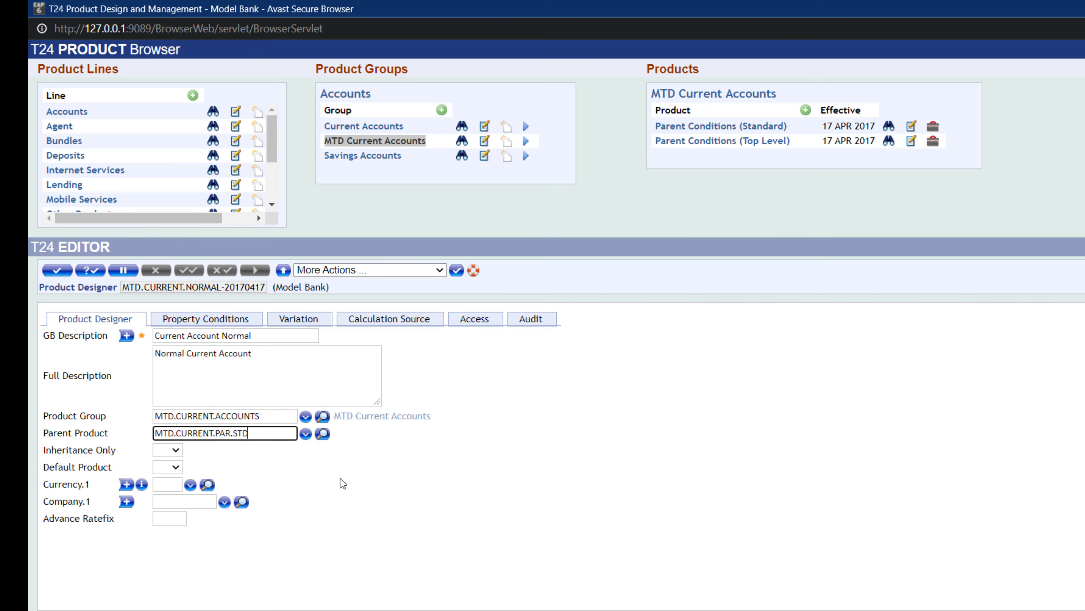
{"action": "left_click", "coordinate": [305, 433]}
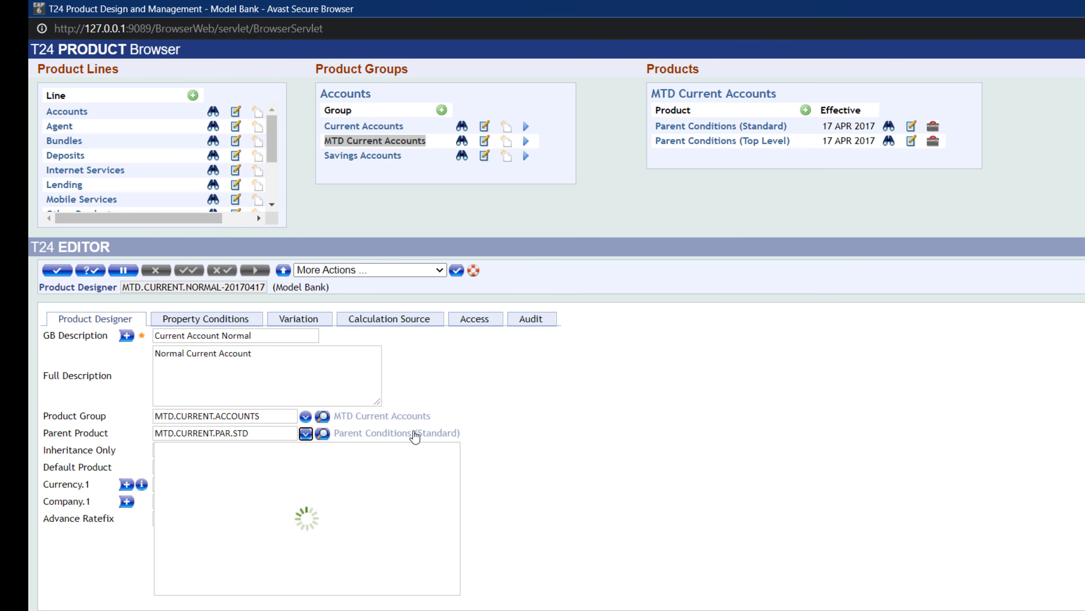
{"action": "left_click", "coordinate": [514, 431]}
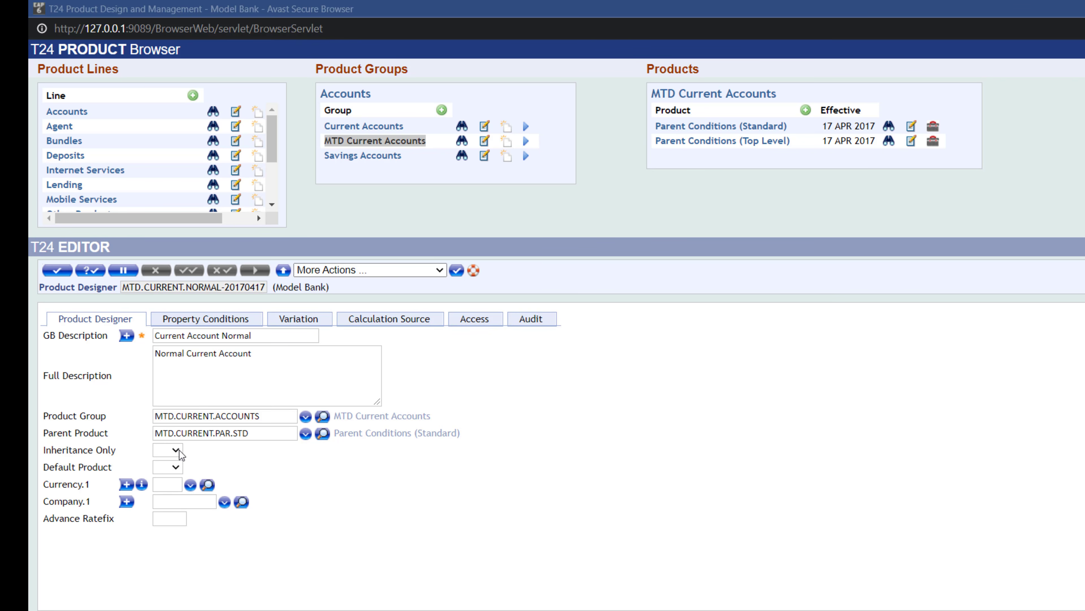
- Add USD, EUR and GBP as the product's currencies
{"action": "left_click", "coordinate": [168, 486]}
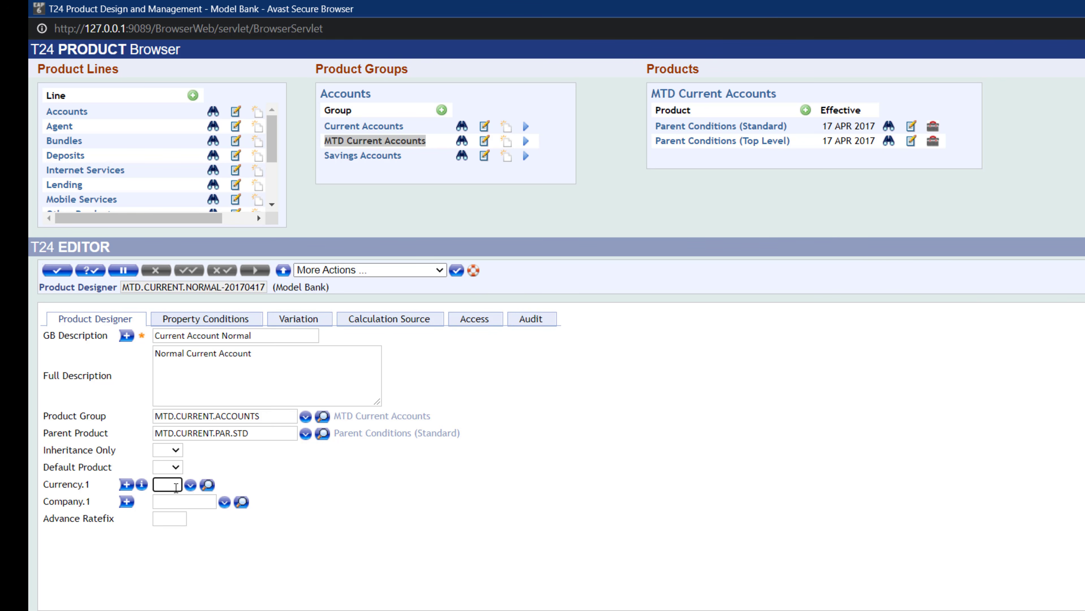
{"action": "type", "text": "USD"}
{"action": "left_click", "coordinate": [126, 484]}
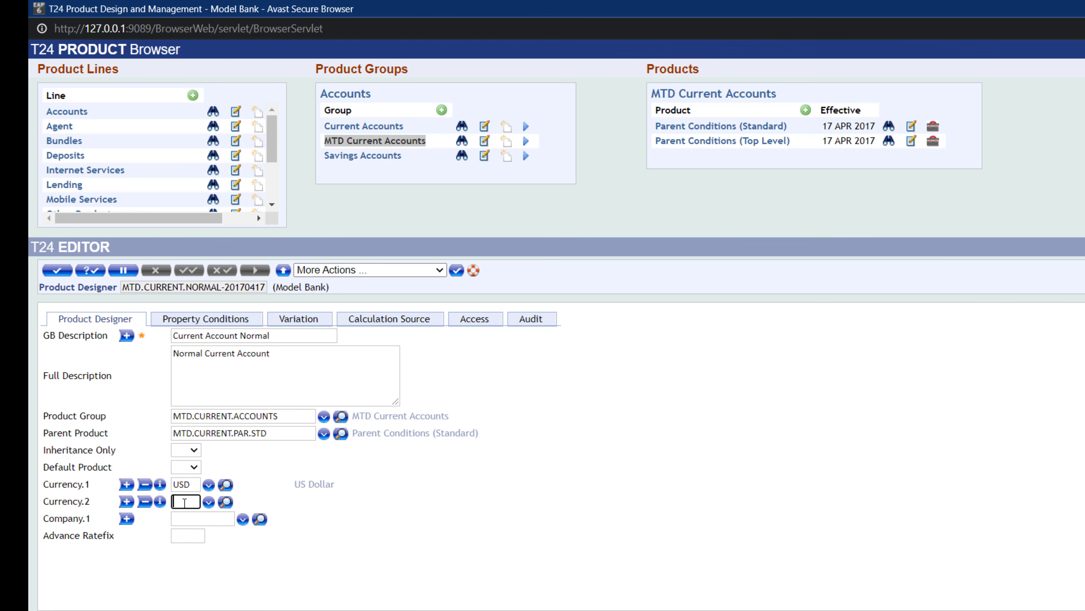
{"action": "type", "text": "EUR"}
{"action": "left_click", "coordinate": [126, 502]}
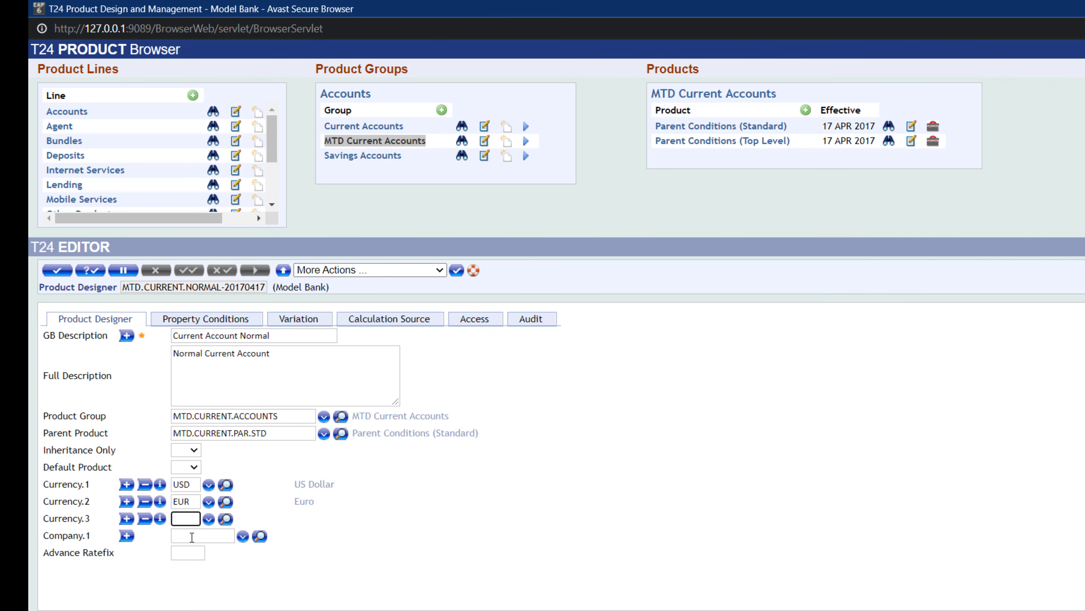
{"action": "type", "text": "GBP"}
{"action": "left_click", "coordinate": [192, 537]}
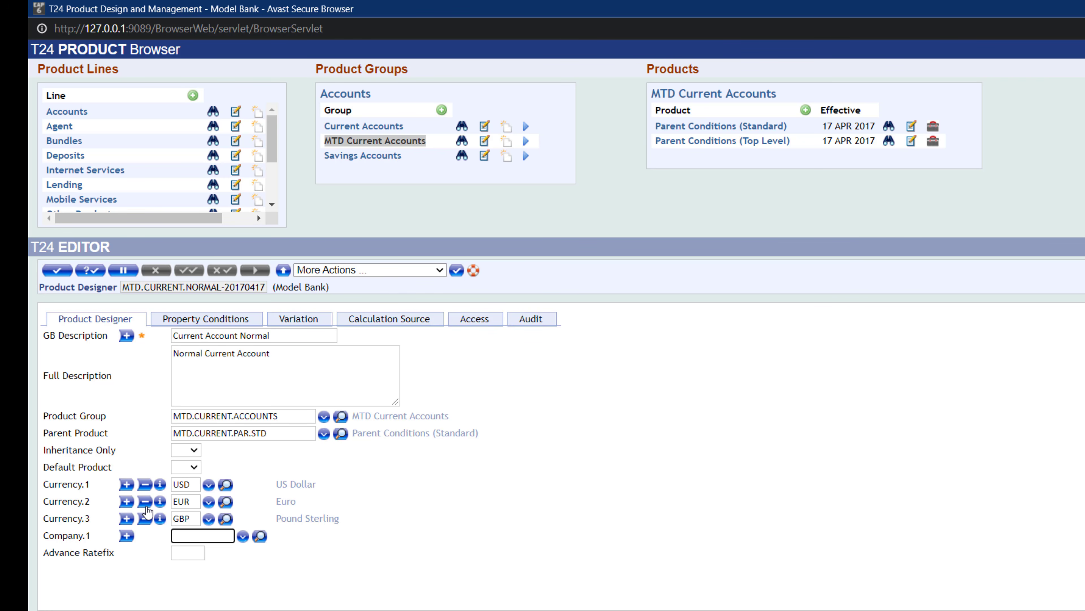
{"action": "left_click", "coordinate": [275, 465]}
{"action": "left_click", "coordinate": [196, 469]}
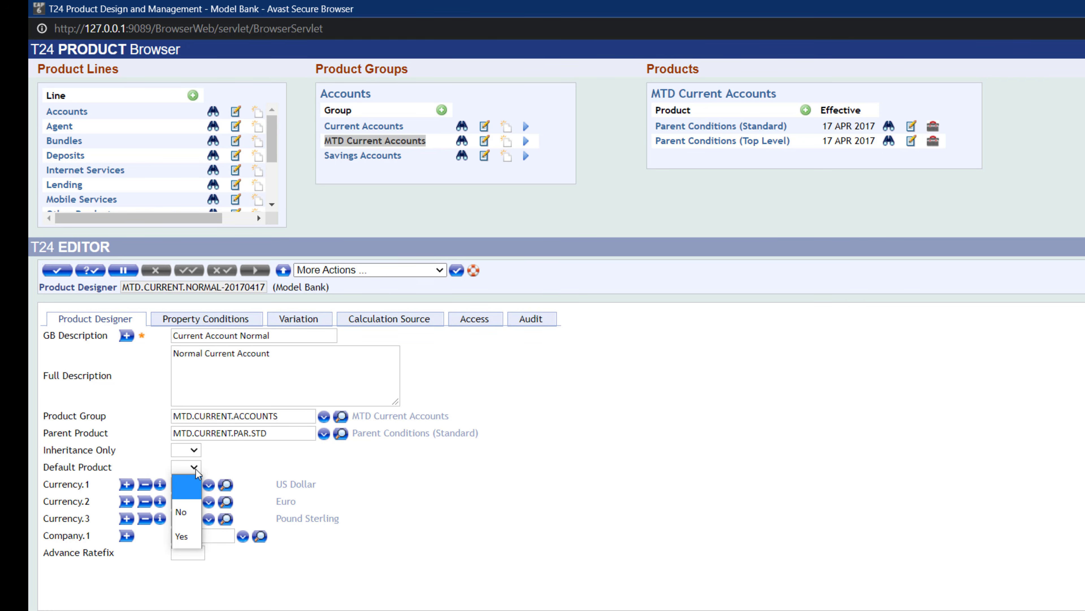
{"action": "left_click", "coordinate": [196, 469]}
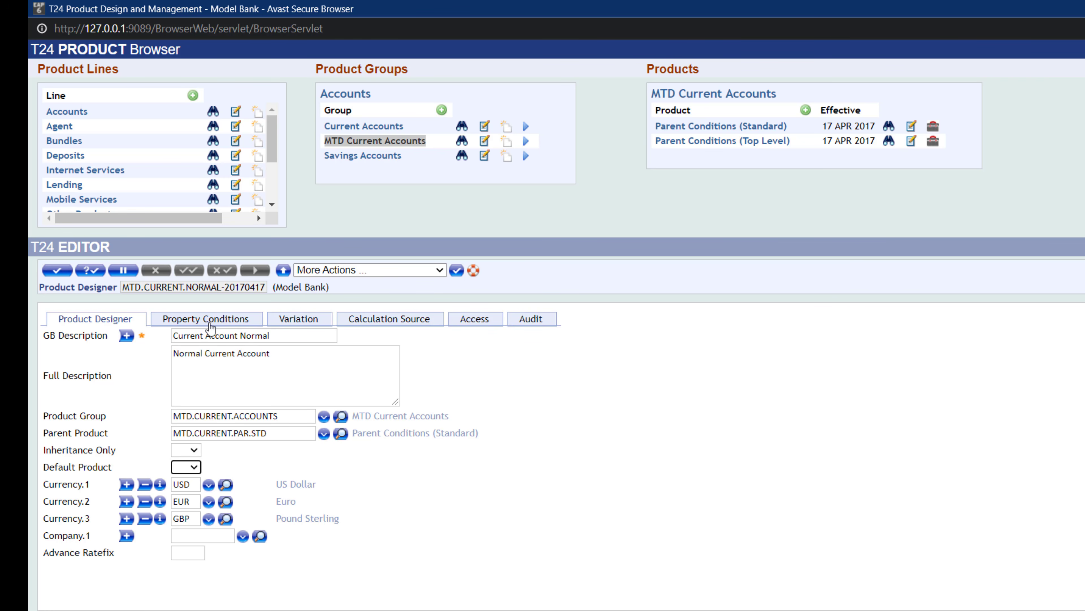
- Open the product's property conditions and delete every property row except the last one, STATEMENT
{"action": "left_click", "coordinate": [221, 325]}
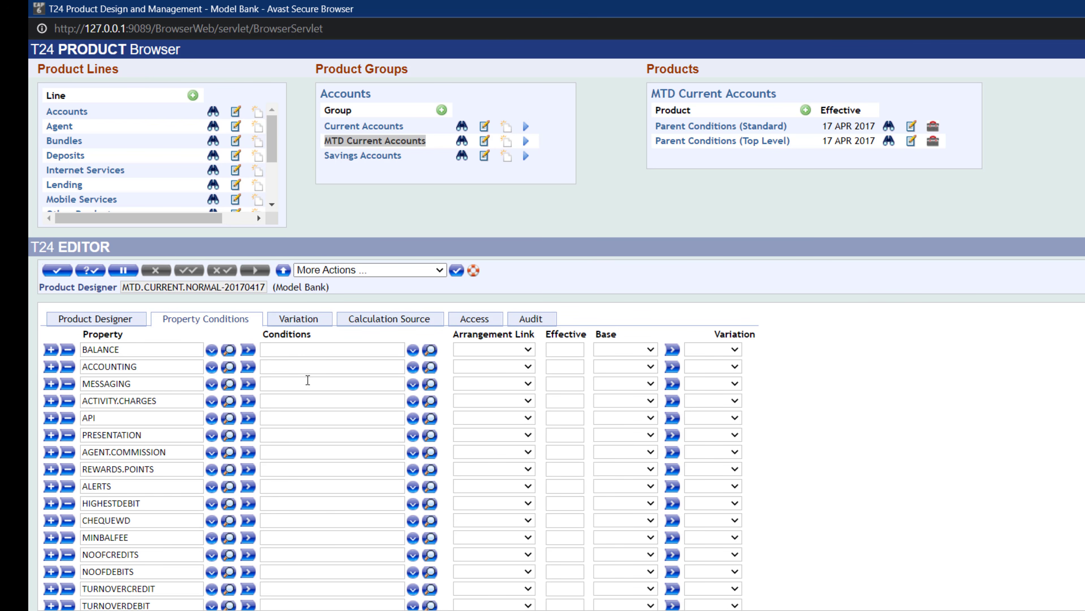
{"action": "scroll", "coordinate": [308, 410], "scroll_direction": "down", "scroll_amount": 15}
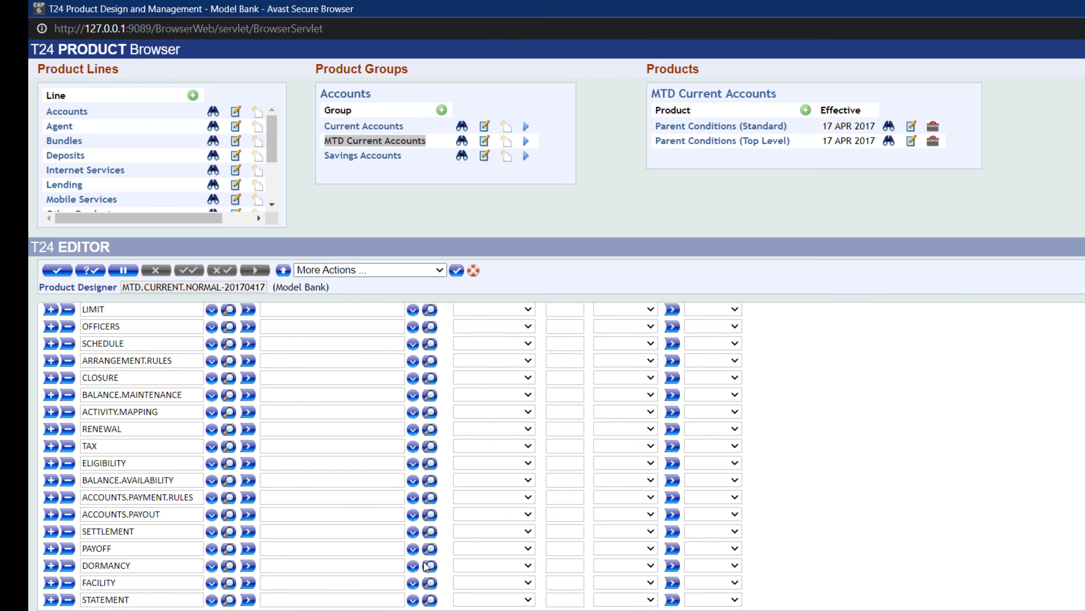
{"action": "scroll", "coordinate": [464, 587], "scroll_direction": "up", "scroll_amount": 15}
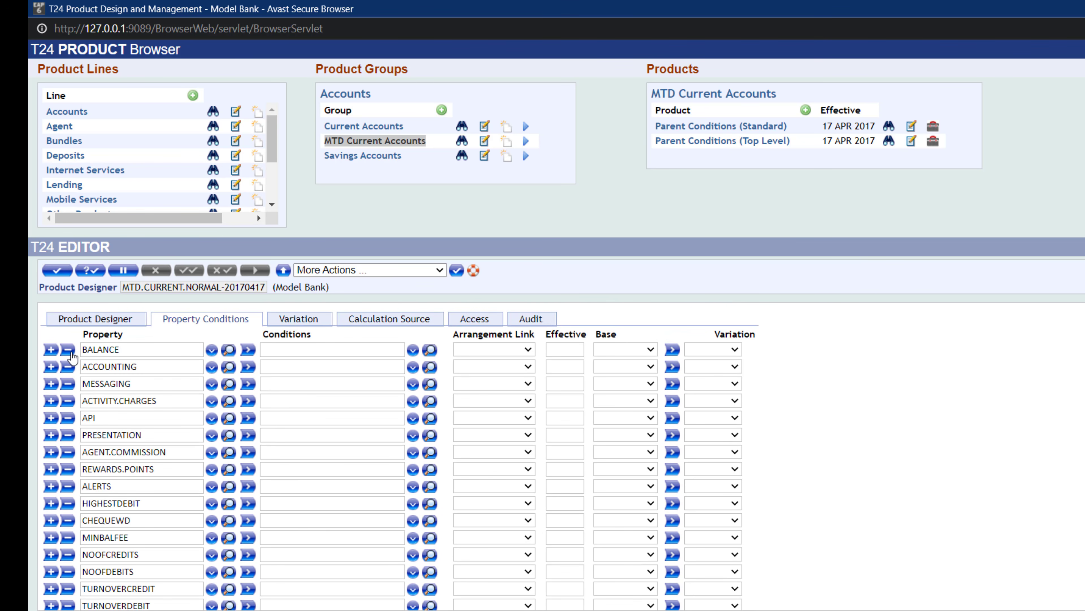
{"action": "left_click", "coordinate": [69, 350]}
{"action": "left_click", "coordinate": [68, 350]}
{"action": "left_click", "coordinate": [68, 350]}
{"action": "left_click", "coordinate": [69, 350]}
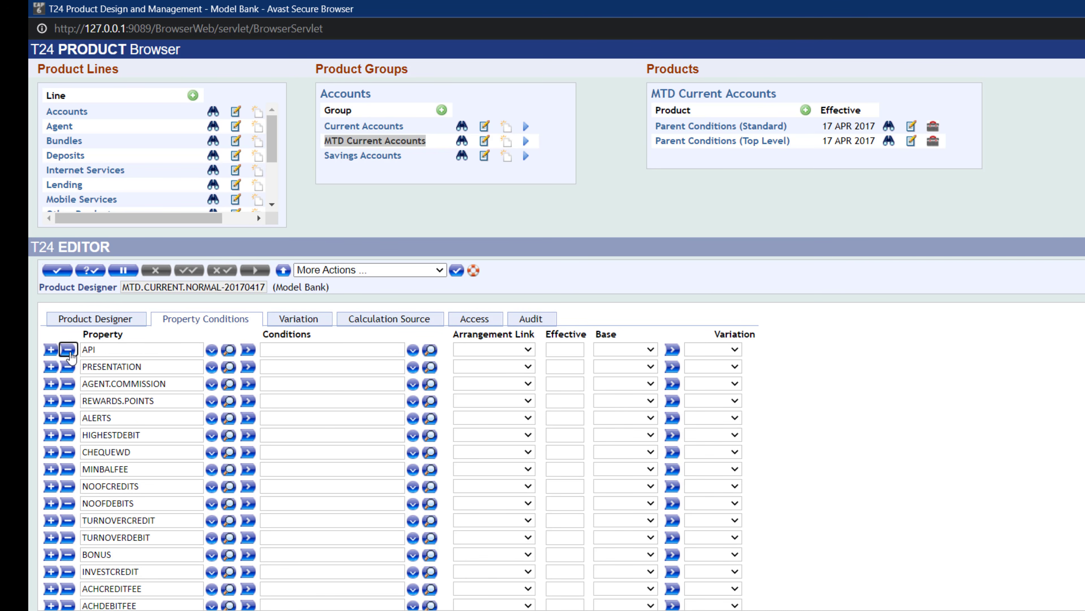
{"action": "left_click", "coordinate": [68, 350]}
{"action": "left_click", "coordinate": [69, 349]}
{"action": "left_click", "coordinate": [69, 350]}
{"action": "left_click", "coordinate": [69, 350]}
{"action": "left_click", "coordinate": [68, 349]}
{"action": "left_click", "coordinate": [68, 350]}
{"action": "left_click", "coordinate": [69, 350]}
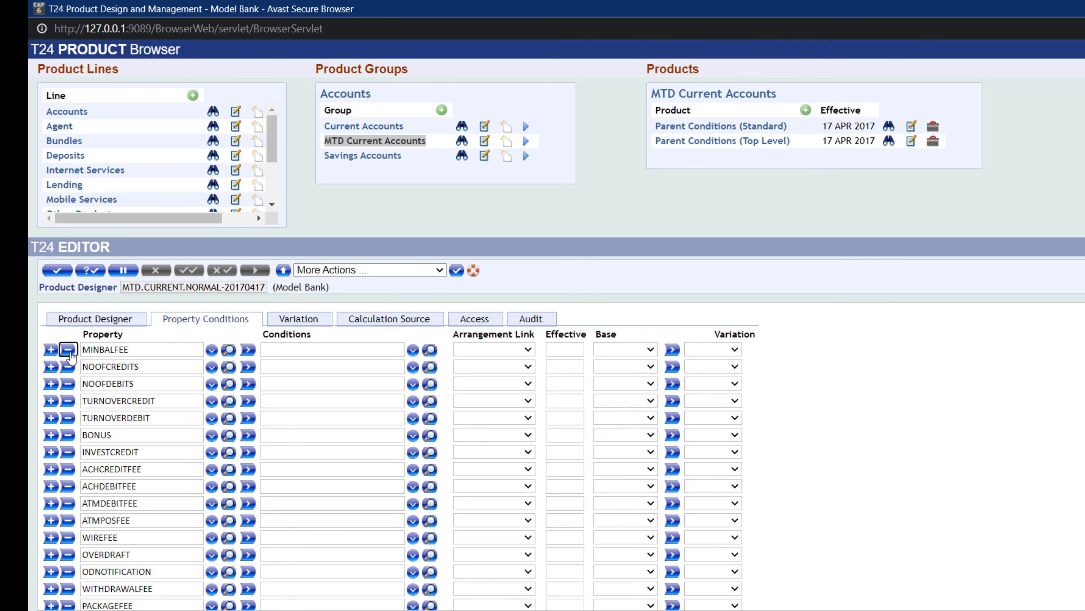
{"action": "left_click", "coordinate": [69, 350]}
{"action": "left_click", "coordinate": [69, 349]}
{"action": "left_click", "coordinate": [68, 350]}
{"action": "left_click", "coordinate": [68, 350]}
{"action": "left_click", "coordinate": [69, 350]}
{"action": "left_click", "coordinate": [68, 349]}
{"action": "left_click", "coordinate": [69, 350]}
{"action": "left_click", "coordinate": [69, 350]}
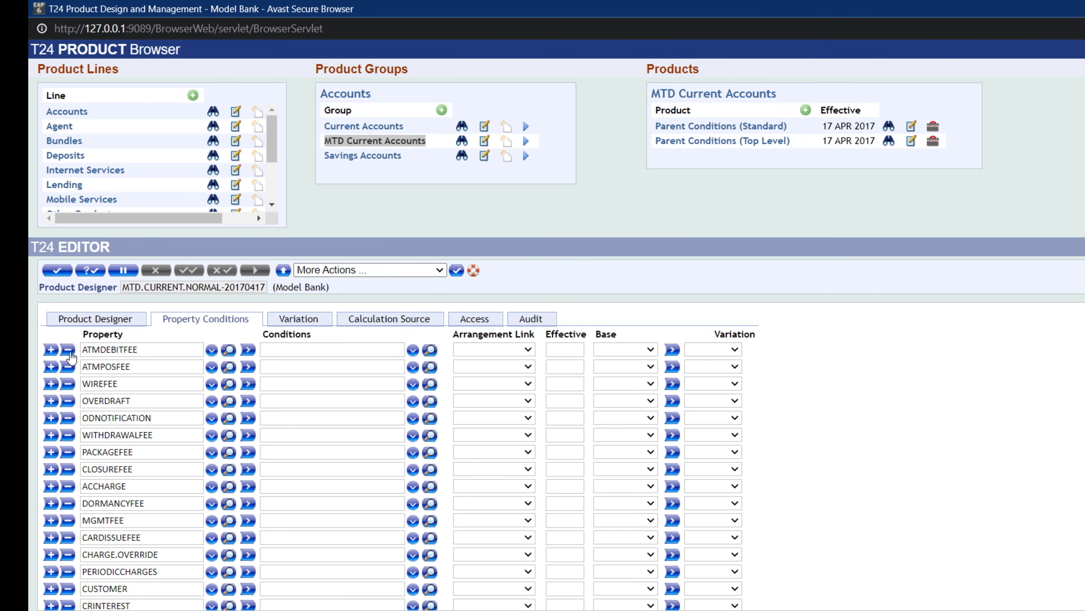
{"action": "left_click", "coordinate": [68, 350]}
{"action": "left_click", "coordinate": [69, 350]}
{"action": "left_click", "coordinate": [68, 350]}
{"action": "left_click", "coordinate": [68, 350]}
{"action": "double_click", "coordinate": [68, 350]}
{"action": "left_click", "coordinate": [69, 349]}
{"action": "left_click", "coordinate": [69, 349]}
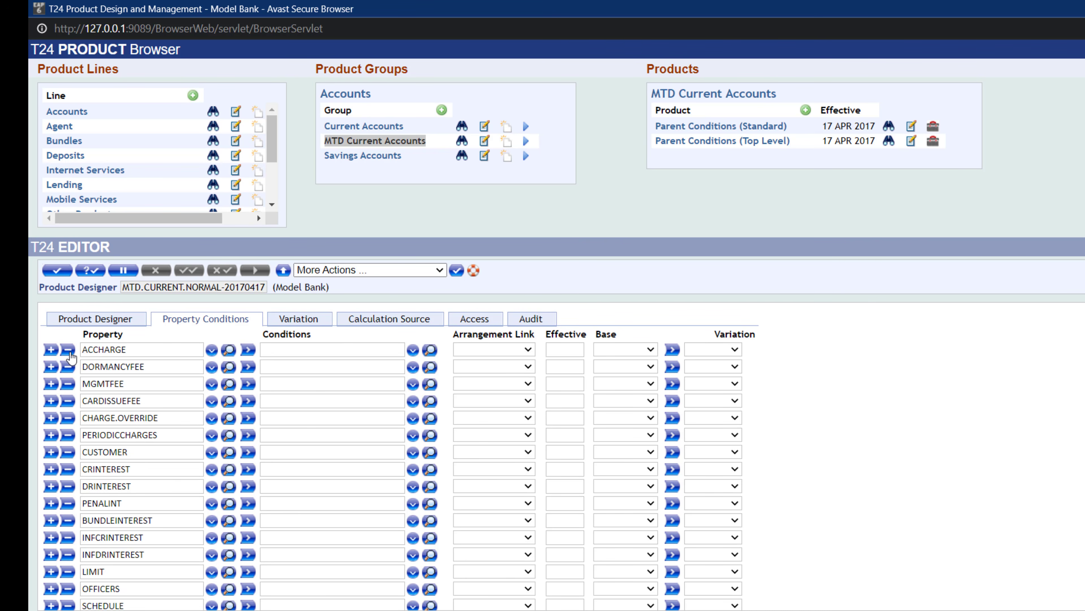
{"action": "left_click", "coordinate": [68, 350]}
{"action": "left_click", "coordinate": [69, 350]}
{"action": "left_click", "coordinate": [68, 350]}
{"action": "left_click", "coordinate": [68, 349]}
{"action": "left_click", "coordinate": [68, 350]}
{"action": "left_click", "coordinate": [68, 349]}
{"action": "left_click", "coordinate": [68, 349]}
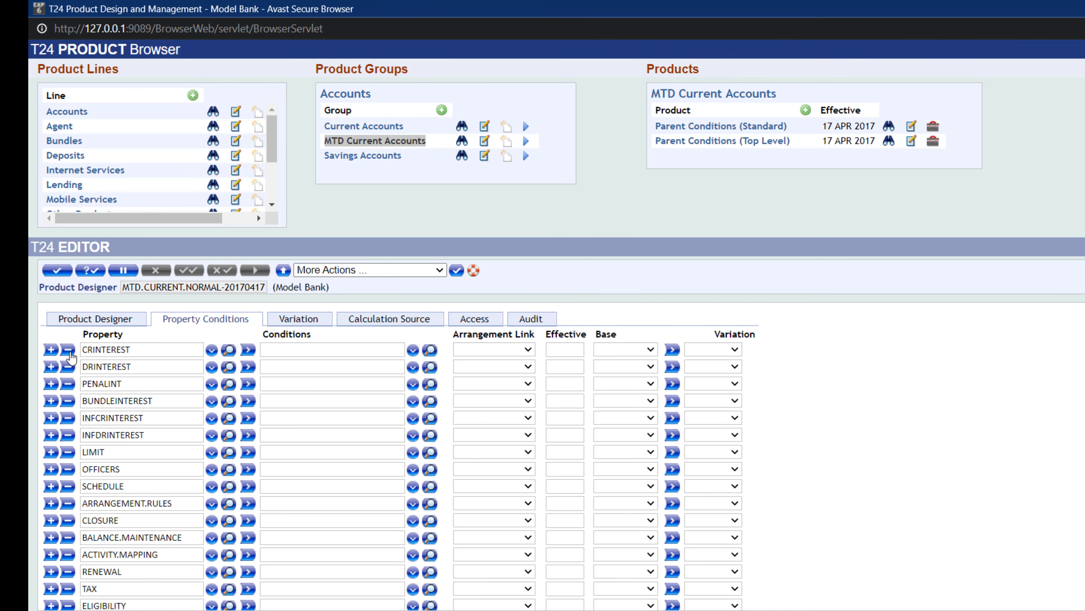
{"action": "left_click", "coordinate": [68, 350]}
{"action": "left_click", "coordinate": [69, 350]}
{"action": "left_click", "coordinate": [69, 350]}
{"action": "left_click", "coordinate": [68, 350]}
{"action": "left_click", "coordinate": [68, 350]}
{"action": "left_click", "coordinate": [69, 349]}
{"action": "left_click", "coordinate": [69, 350]}
{"action": "left_click", "coordinate": [69, 349]}
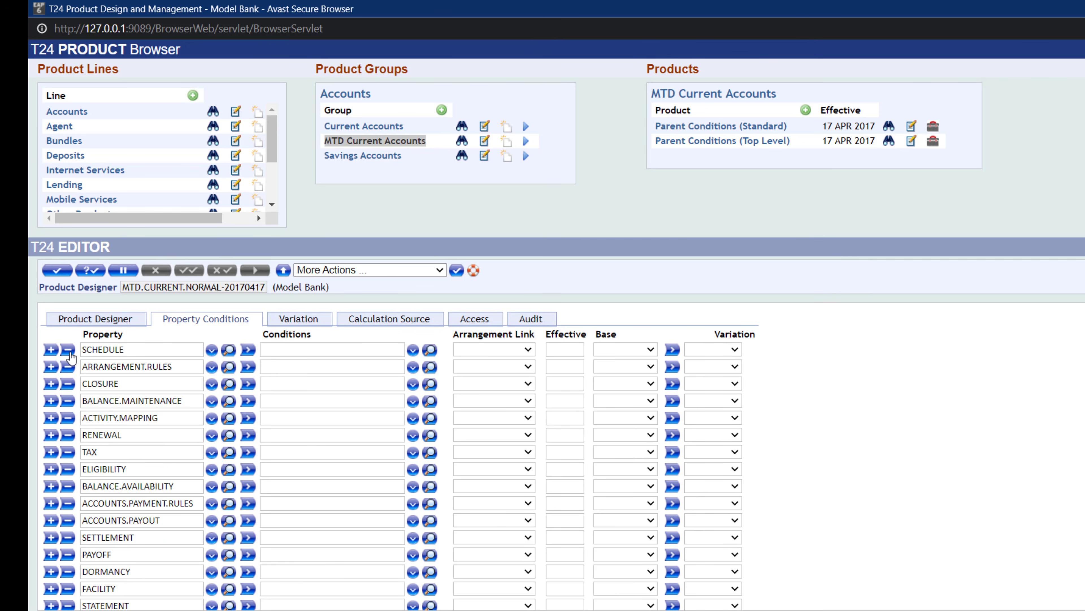
{"action": "left_click", "coordinate": [68, 350]}
{"action": "left_click", "coordinate": [68, 350]}
{"action": "left_click", "coordinate": [69, 349]}
{"action": "left_click", "coordinate": [68, 349]}
{"action": "left_click", "coordinate": [68, 350]}
{"action": "double_click", "coordinate": [68, 350]}
{"action": "left_click", "coordinate": [68, 349]}
{"action": "left_click", "coordinate": [68, 350]}
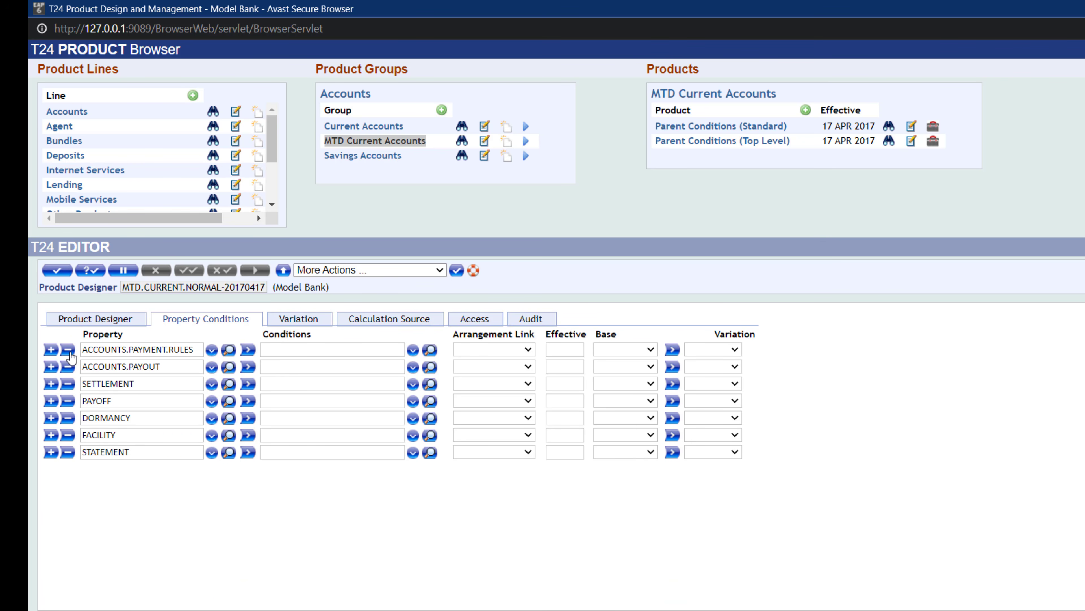
{"action": "left_click", "coordinate": [68, 349]}
{"action": "left_click", "coordinate": [68, 350]}
{"action": "left_click", "coordinate": [69, 350]}
{"action": "left_click", "coordinate": [68, 349]}
{"action": "left_click", "coordinate": [69, 349]}
{"action": "left_click", "coordinate": [69, 350]}
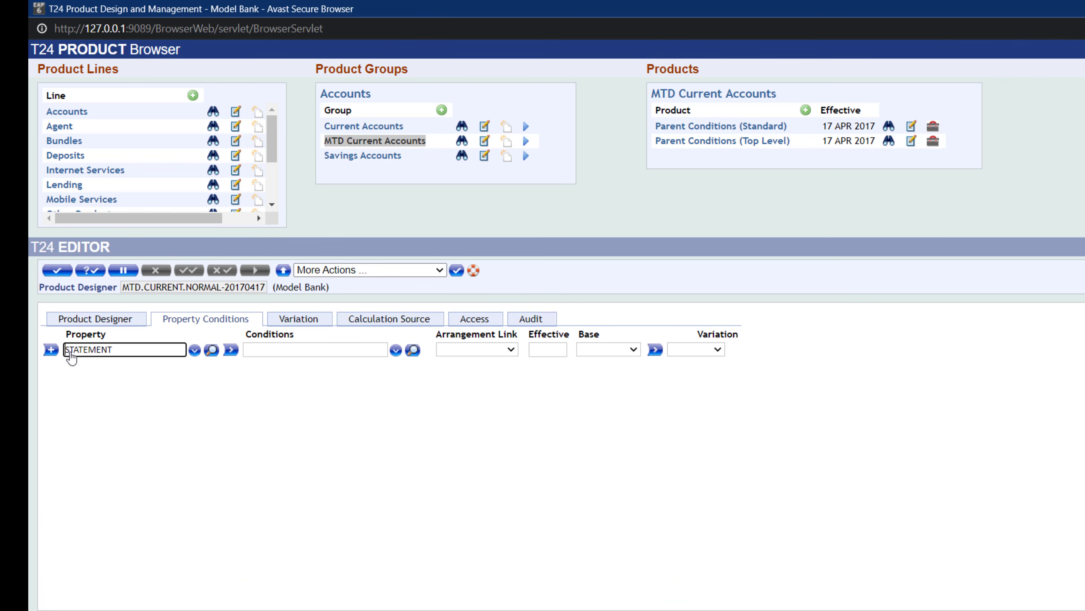
- Replace the remaining property STATEMENT with ELIGIBILITY
{"action": "left_click_drag", "start_coordinate": [114, 350], "coordinate": [71, 349]}
{"action": "key", "text": "BackSpace"}
{"action": "key", "text": "BackSpace"}
{"action": "type", "text": "ELIGIBILITY"}
{"action": "left_click", "coordinate": [262, 350]}
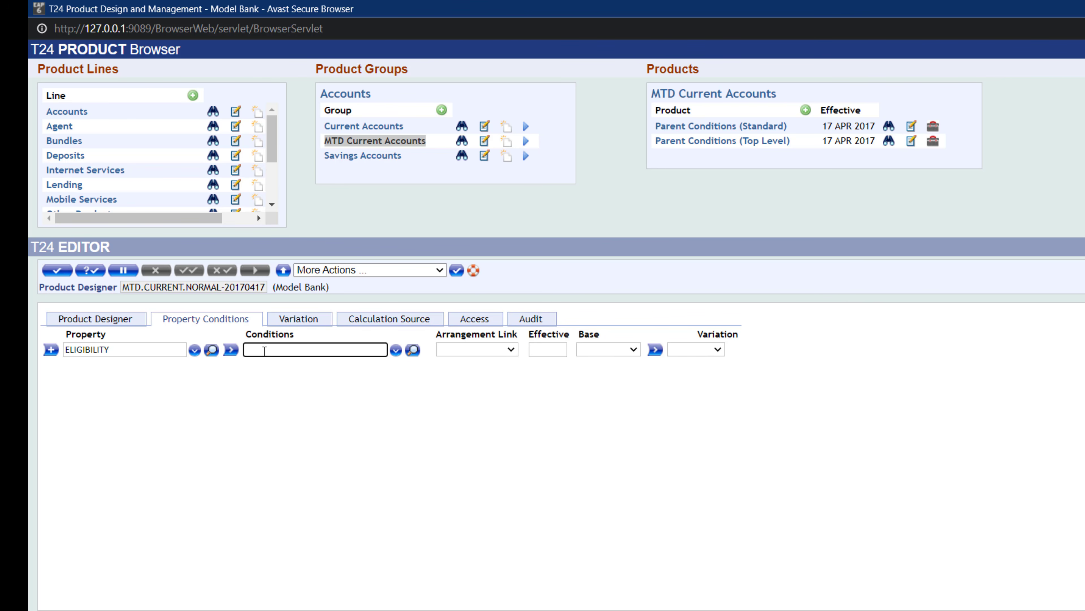
- Set the ELIGIBILITY property's condition to CA.AGE.GT.18.YEARS and its arrangement link to Tracking
{"action": "type", "text": "CA.AGE"}
{"action": "type", "text": ".GT.18.YEARS"}
{"action": "left_click", "coordinate": [398, 347]}
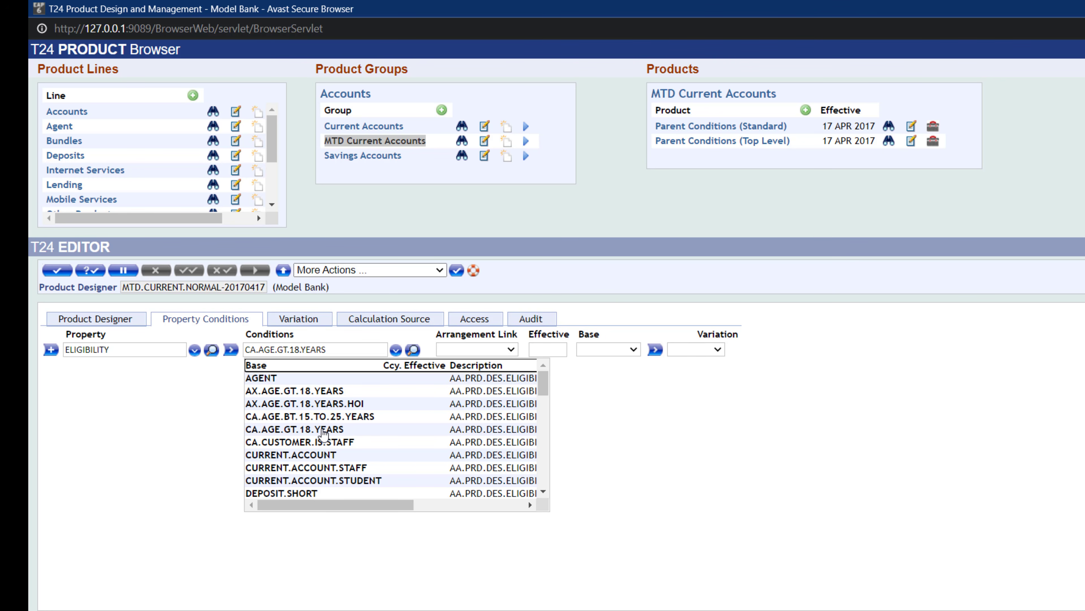
{"action": "left_click", "coordinate": [321, 429]}
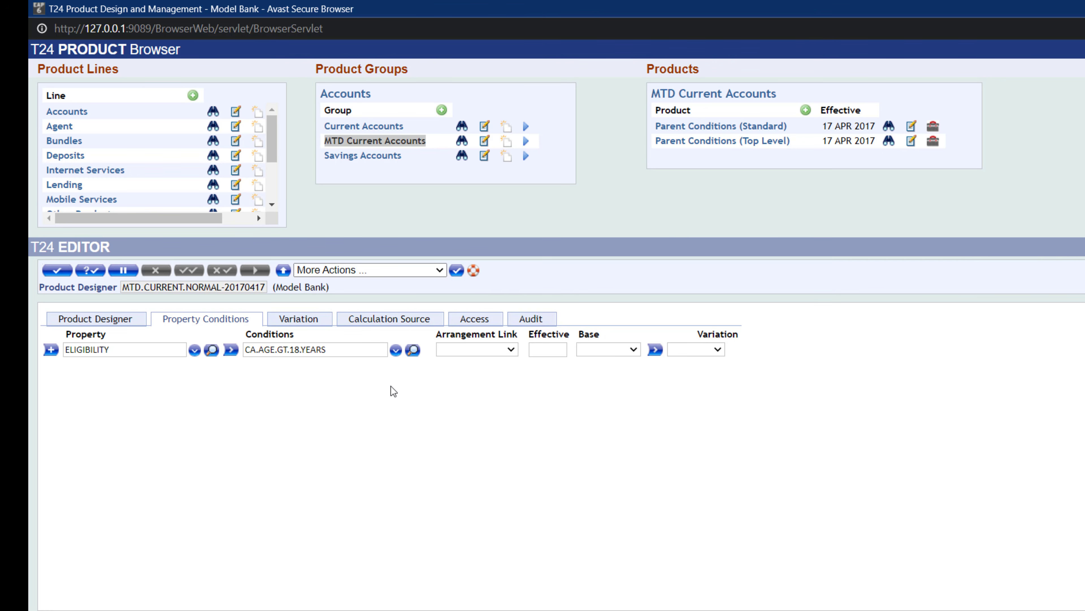
{"action": "left_click", "coordinate": [512, 348]}
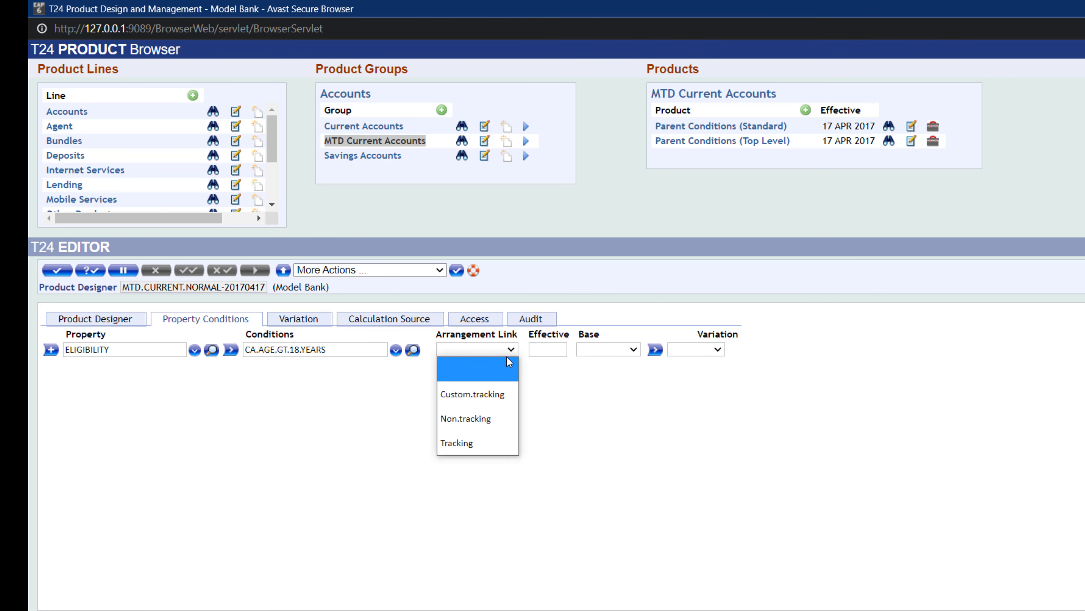
{"action": "left_click", "coordinate": [483, 444]}
- Add a second property row and set its property to MGMTFEE
{"action": "left_click", "coordinate": [51, 351]}
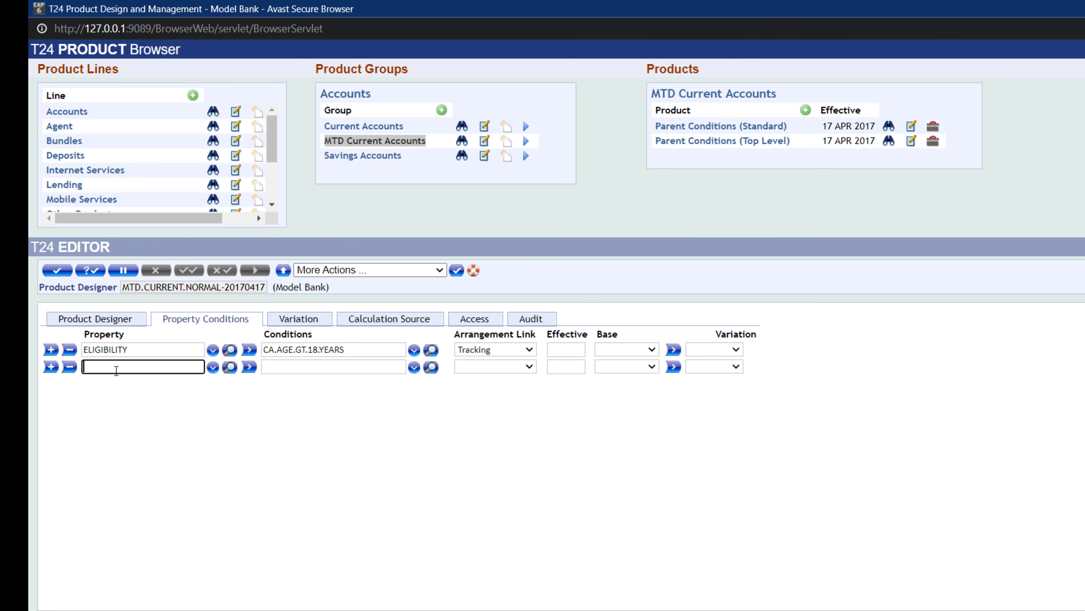
{"action": "type", "text": "MGMTFEE"}
{"action": "left_click", "coordinate": [213, 367]}
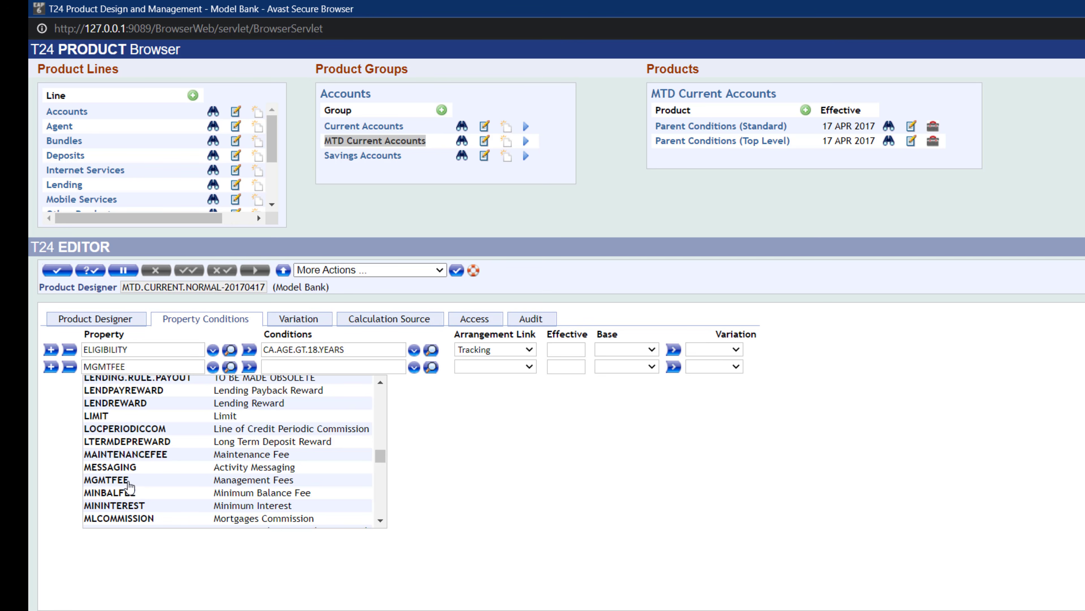
{"action": "left_click", "coordinate": [122, 481]}
- Set the MGMTFEE property's condition to 3
{"action": "left_click", "coordinate": [296, 367]}
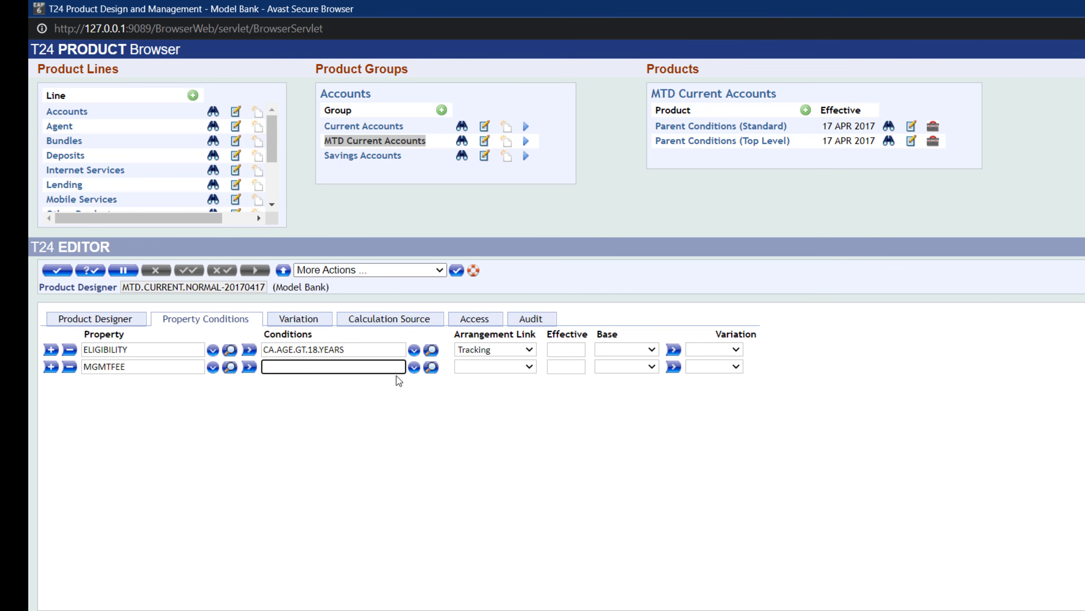
{"action": "left_click", "coordinate": [413, 367]}
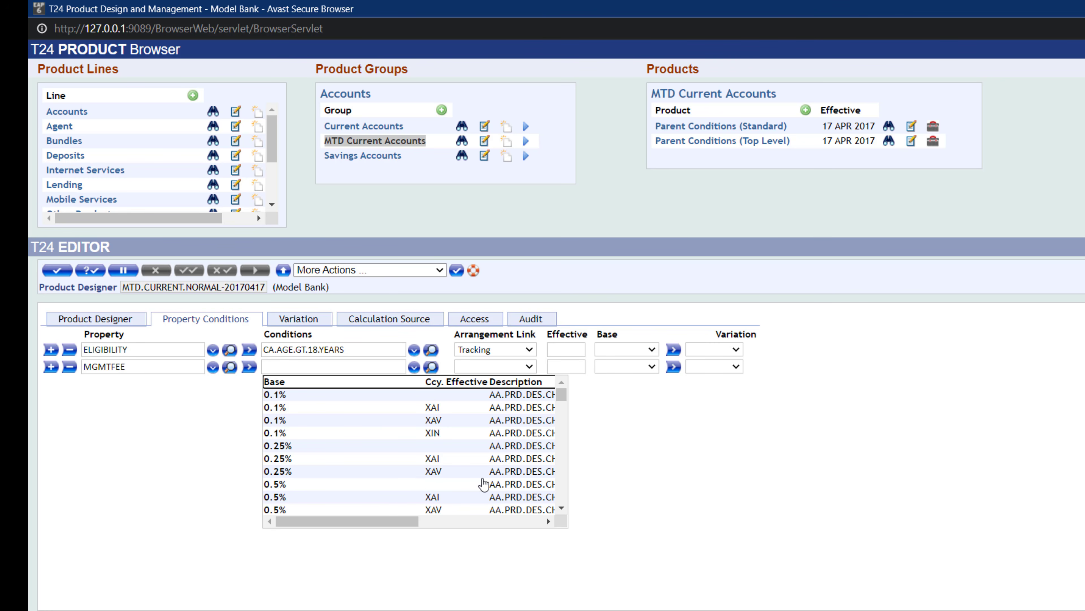
{"action": "scroll", "coordinate": [517, 468], "scroll_direction": "down", "scroll_amount": 3}
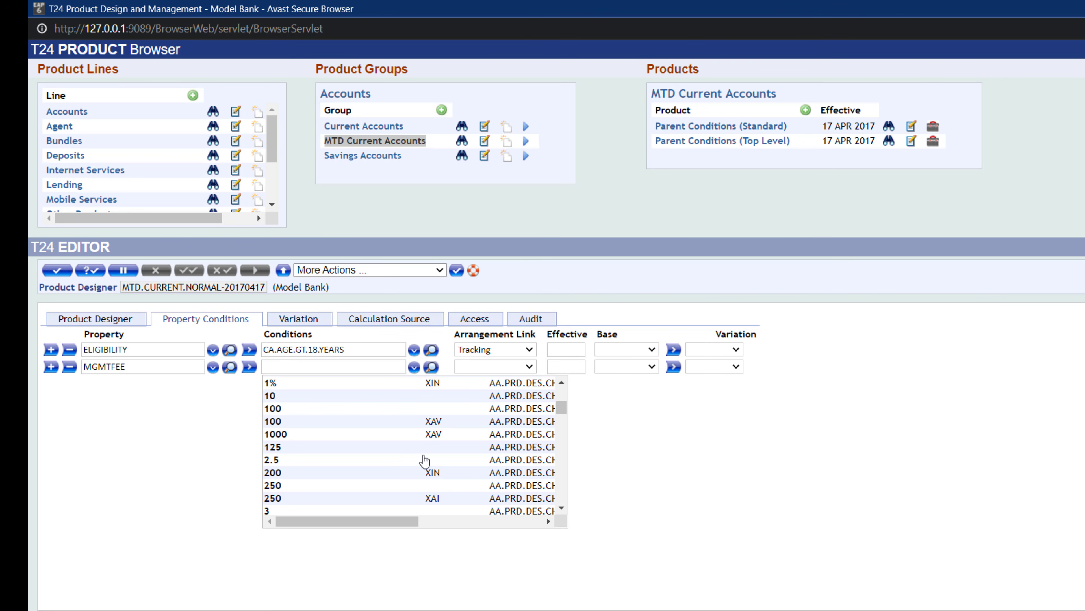
{"action": "scroll", "coordinate": [421, 461], "scroll_direction": "down", "scroll_amount": 2}
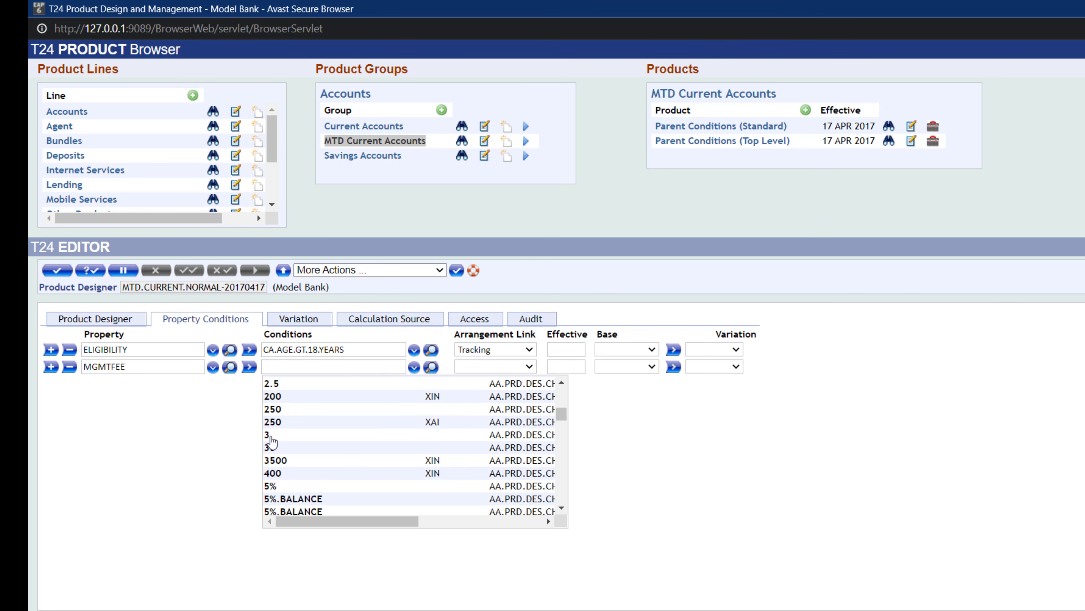
{"action": "left_click_drag", "start_coordinate": [367, 523], "coordinate": [440, 521]}
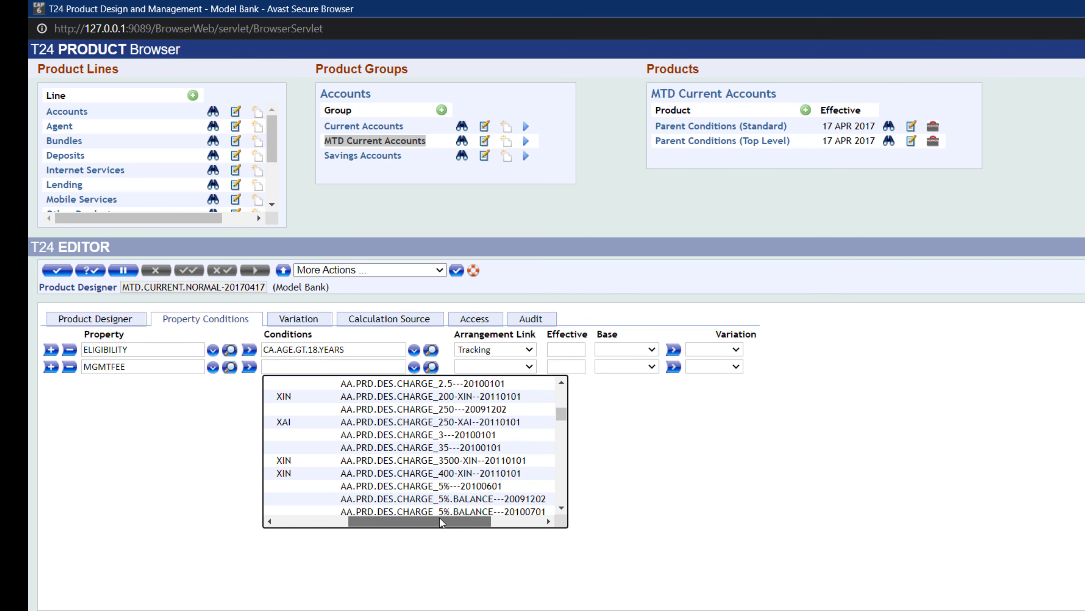
{"action": "left_click_drag", "start_coordinate": [439, 517], "coordinate": [334, 515]}
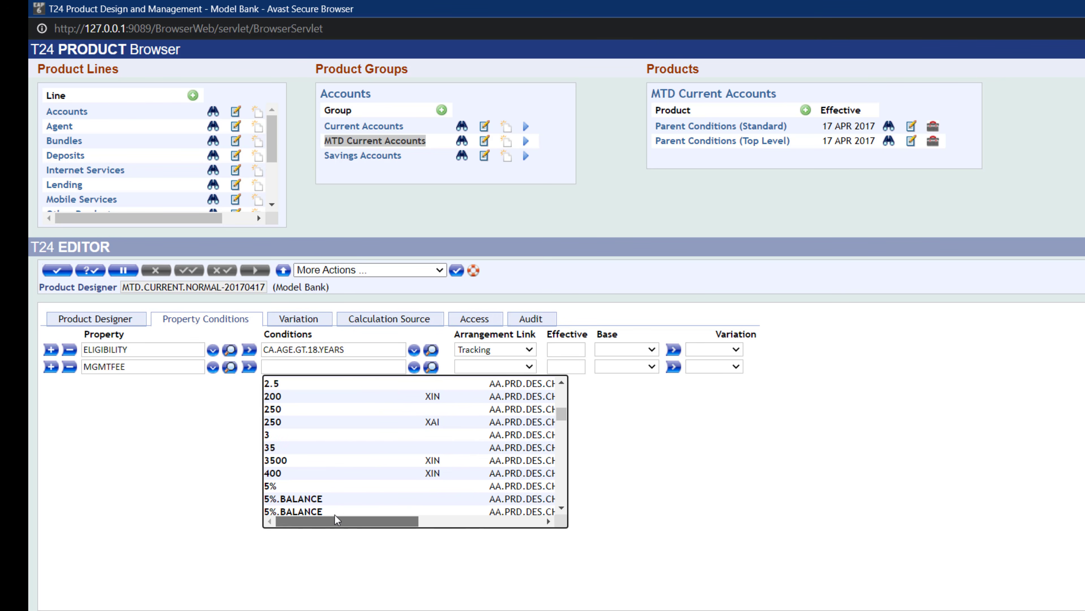
{"action": "left_click", "coordinate": [270, 435]}
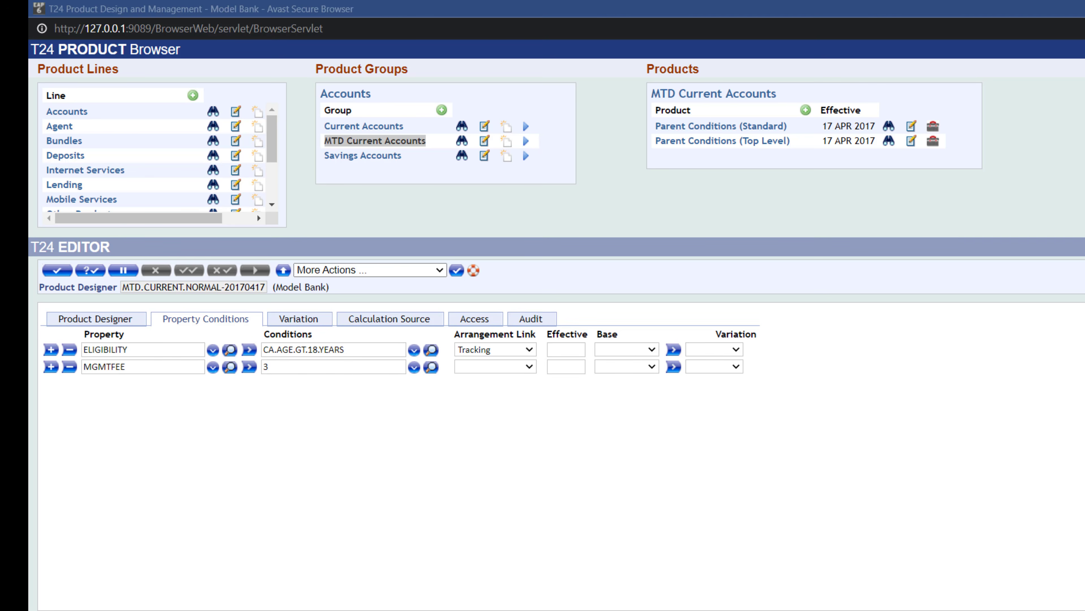
- In the PowerShell T24 session, list AA.PRD.DES.CHARGE records whose ID is like 3..
{"action": "left_click_drag", "start_coordinate": [1084, 208], "coordinate": [839, 87]}
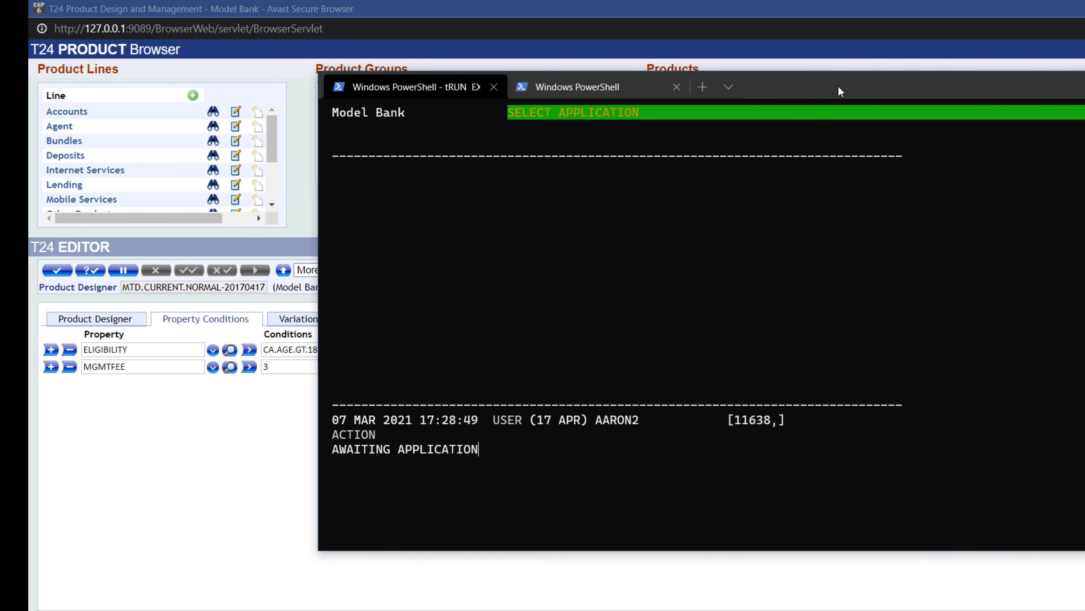
{"action": "key", "text": "ctrl+u"}
{"action": "key", "text": "Return"}
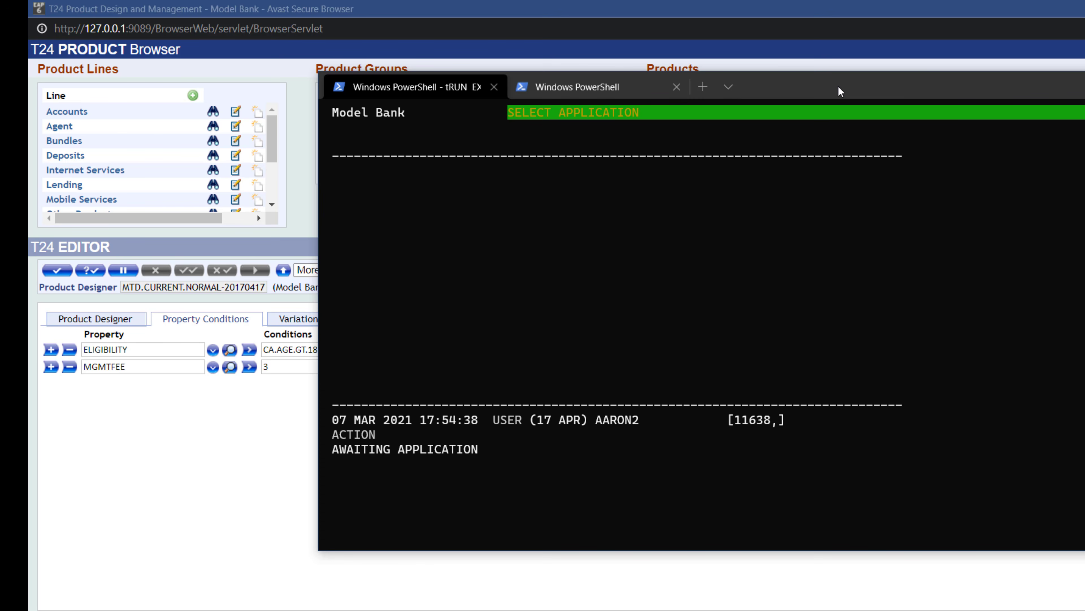
{"action": "type", "text": "AA.PRD.DES.CHAR"}
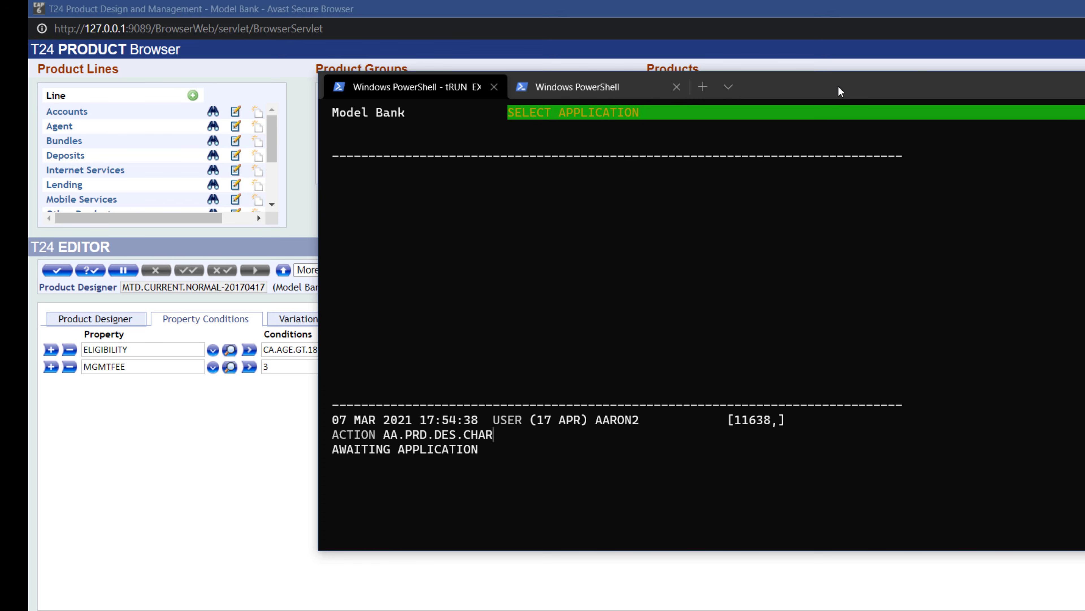
{"action": "type", "text": "GE S"}
{"action": "key", "text": "BackSpace"}
{"action": "key", "text": "BackSpace"}
{"action": "type", "text": "L L"}
{"action": "key", "text": "Return"}
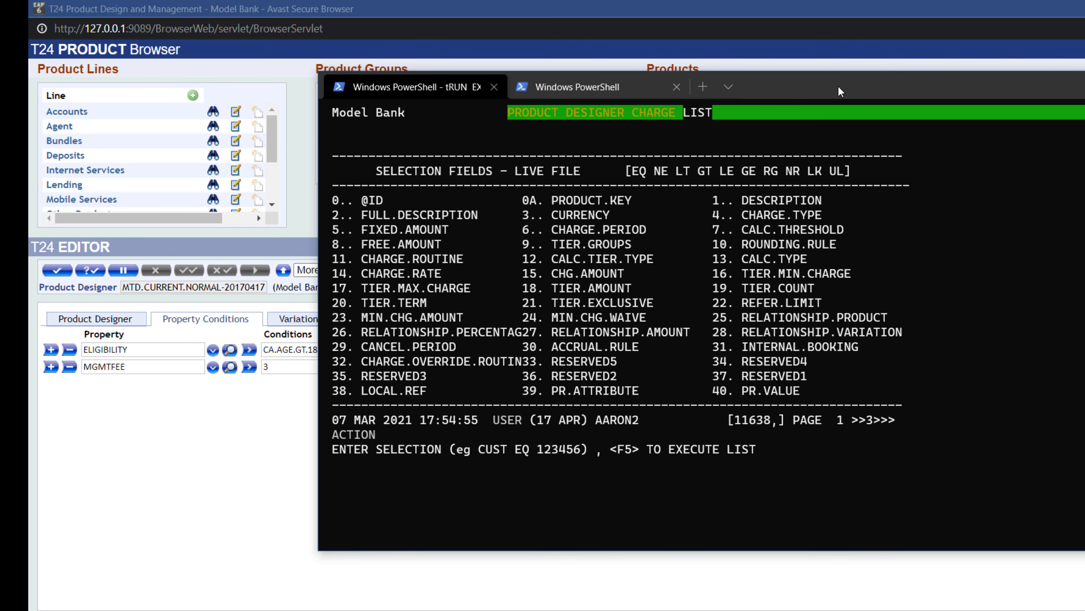
{"action": "type", "text": "0 LK 3..."}
{"action": "key", "text": "Return"}
{"action": "key", "text": "F5"}
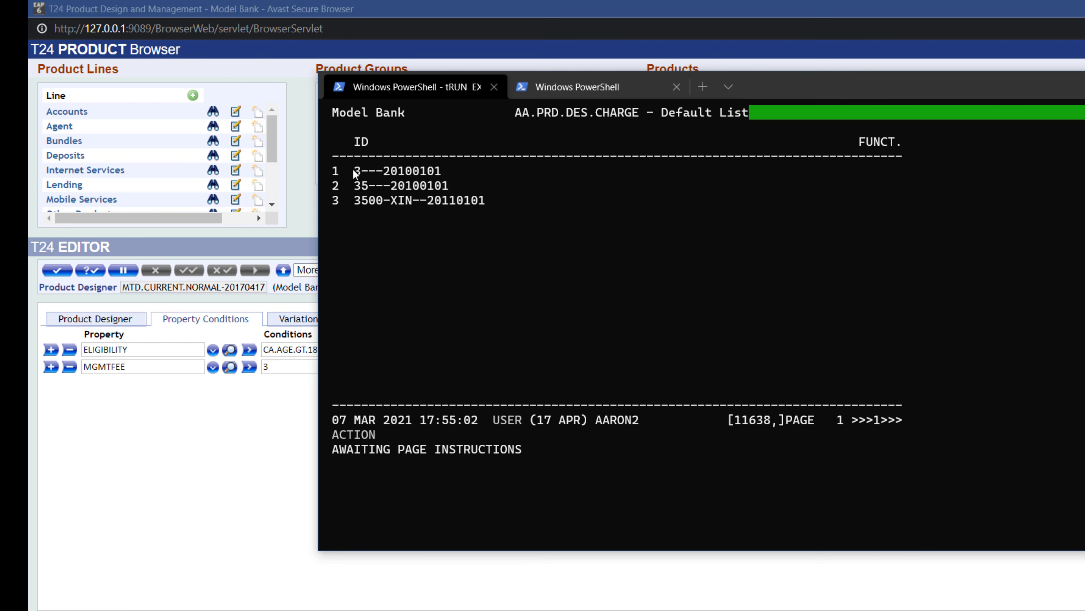
- Open the 3---20100101 charge record and examine its fixed amount
{"action": "key", "text": "Up"}
{"action": "type", "text": "S"}
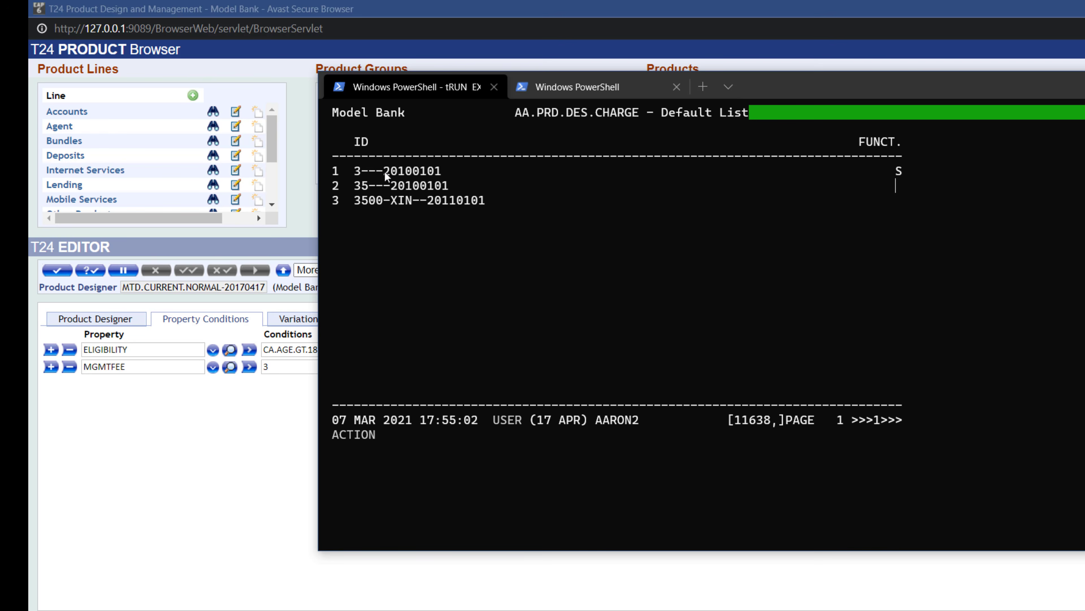
{"action": "key", "text": "Return"}
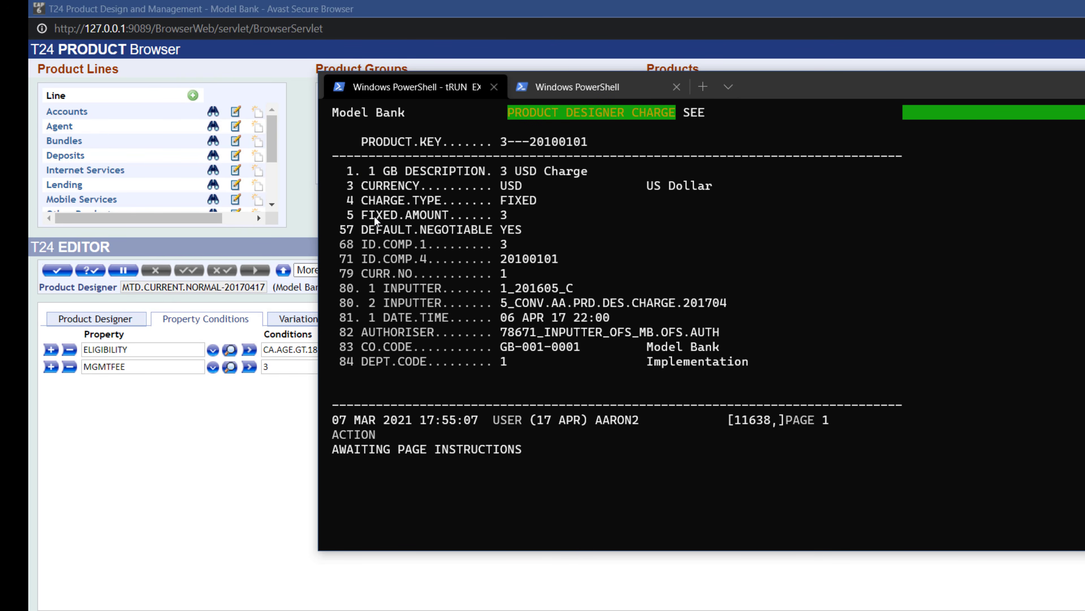
{"action": "left_click_drag", "start_coordinate": [374, 215], "coordinate": [508, 215]}
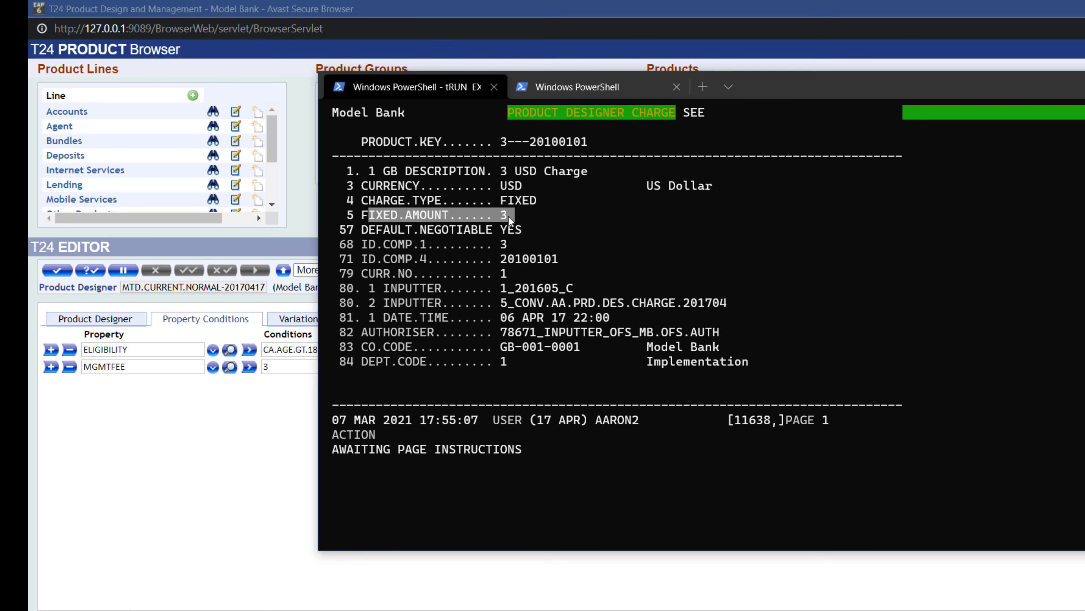
{"action": "left_click", "coordinate": [510, 215]}
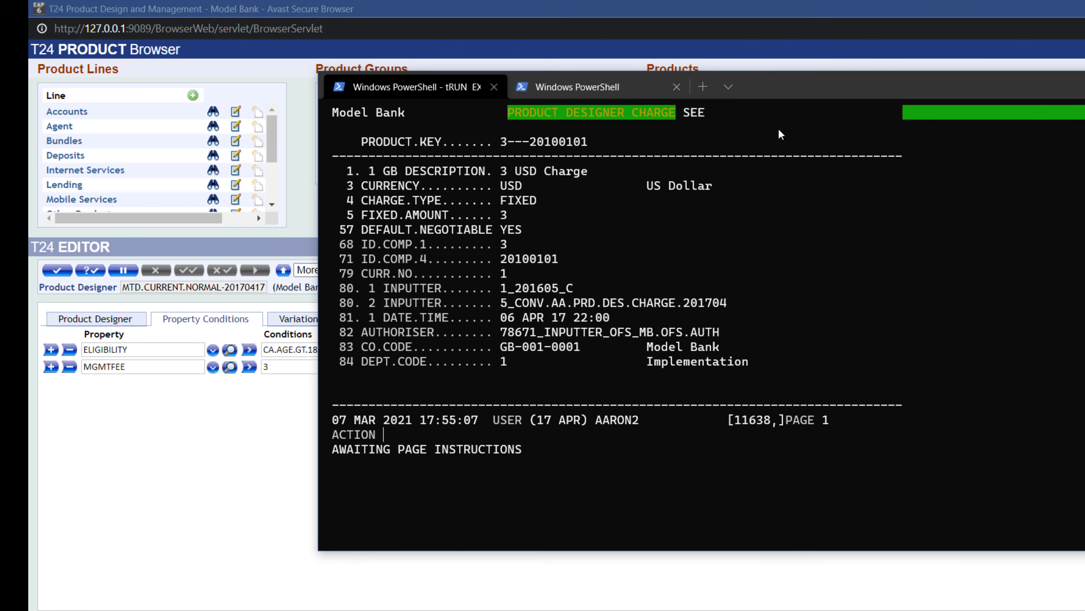
- Set the MGMTFEE property's arrangement link to Tracking
{"action": "left_click_drag", "start_coordinate": [772, 83], "coordinate": [1084, 102]}
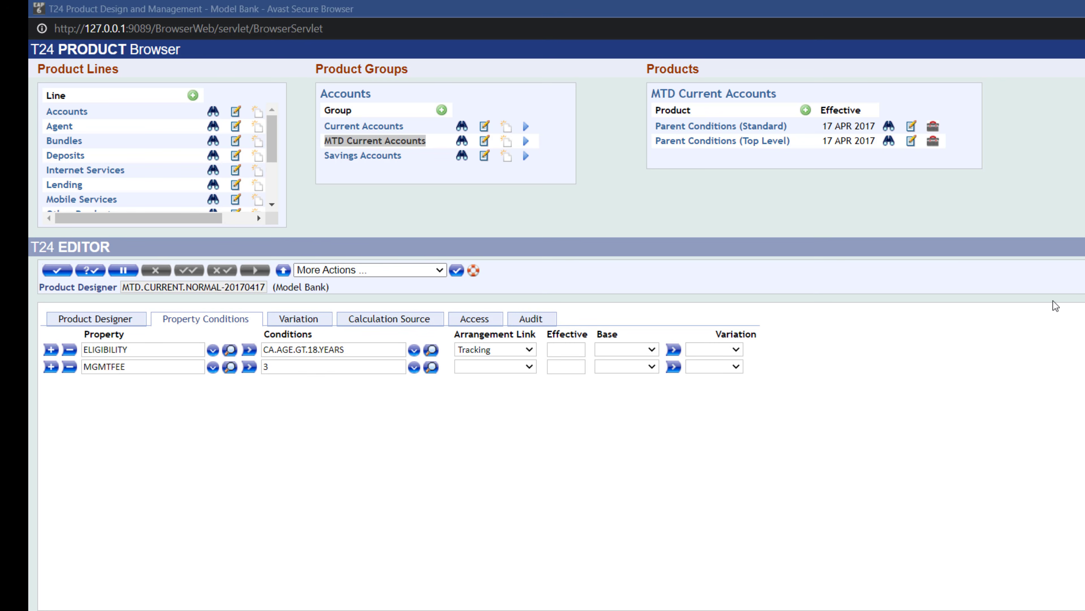
{"action": "left_click", "coordinate": [535, 366]}
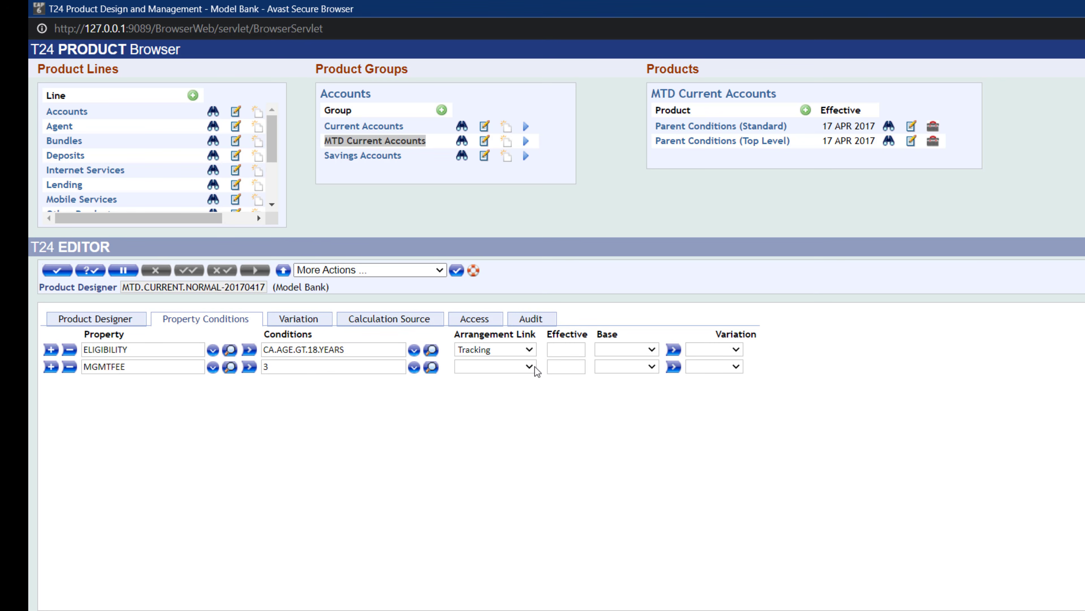
{"action": "left_click", "coordinate": [495, 456]}
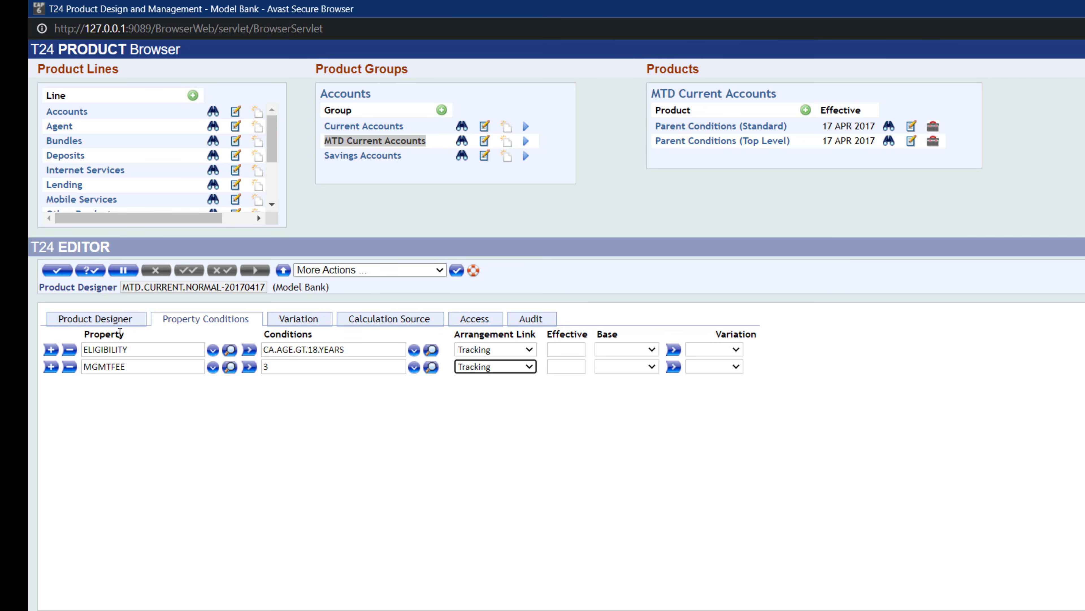
- Add a SCHEDULE property row with condition AR.INT.CR.DR.BUNDLE.FEE+PERIODIC.CHARGES and arrangement link Non.tracking
{"action": "left_click", "coordinate": [50, 366]}
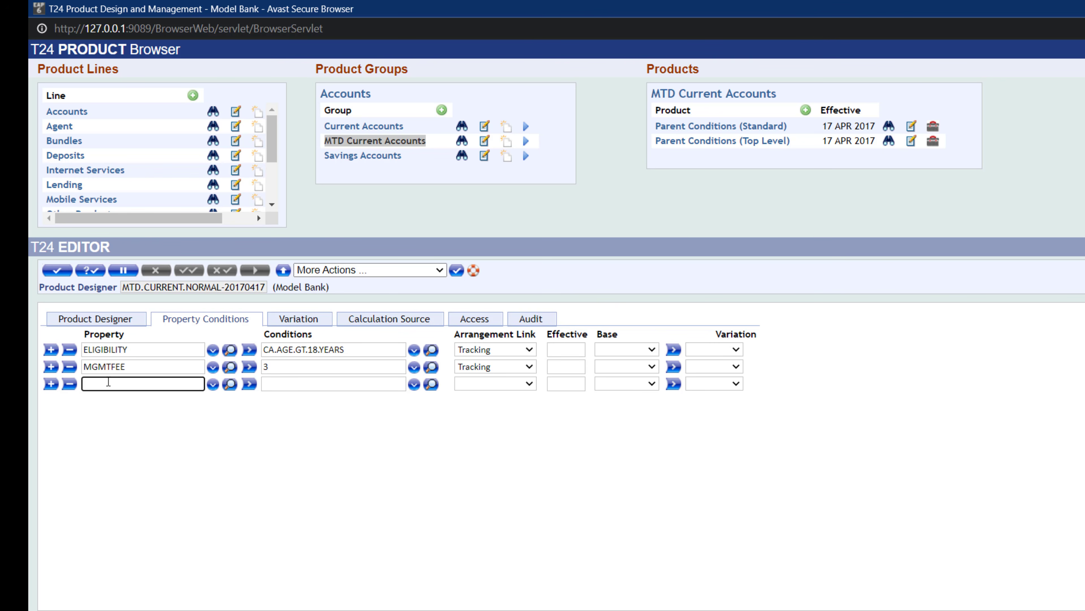
{"action": "type", "text": "SCHEDULE"}
{"action": "left_click", "coordinate": [283, 387]}
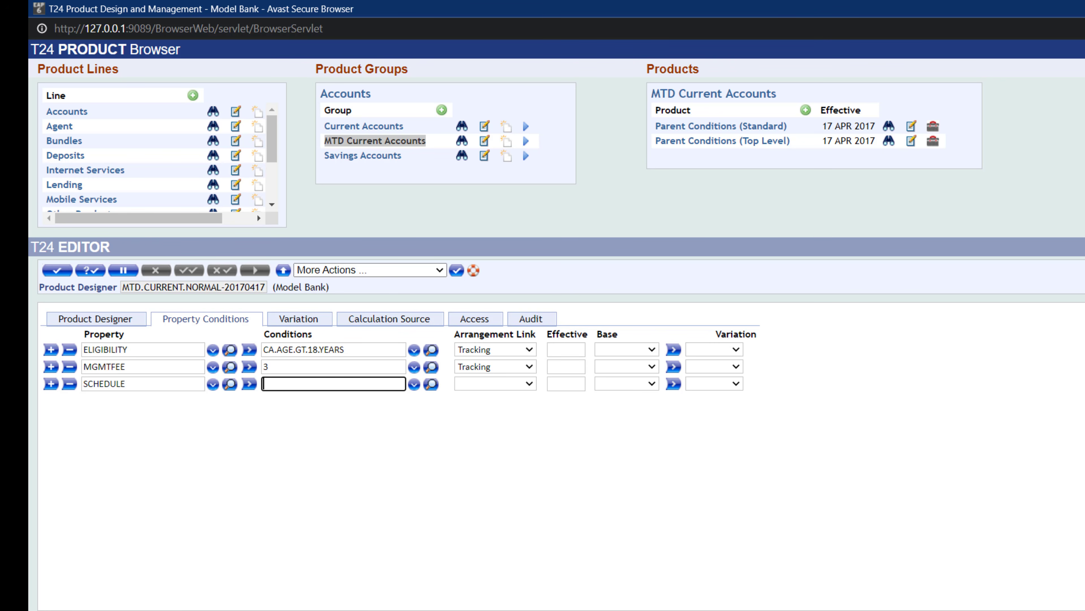
{"action": "key", "text": "alt+Tab"}
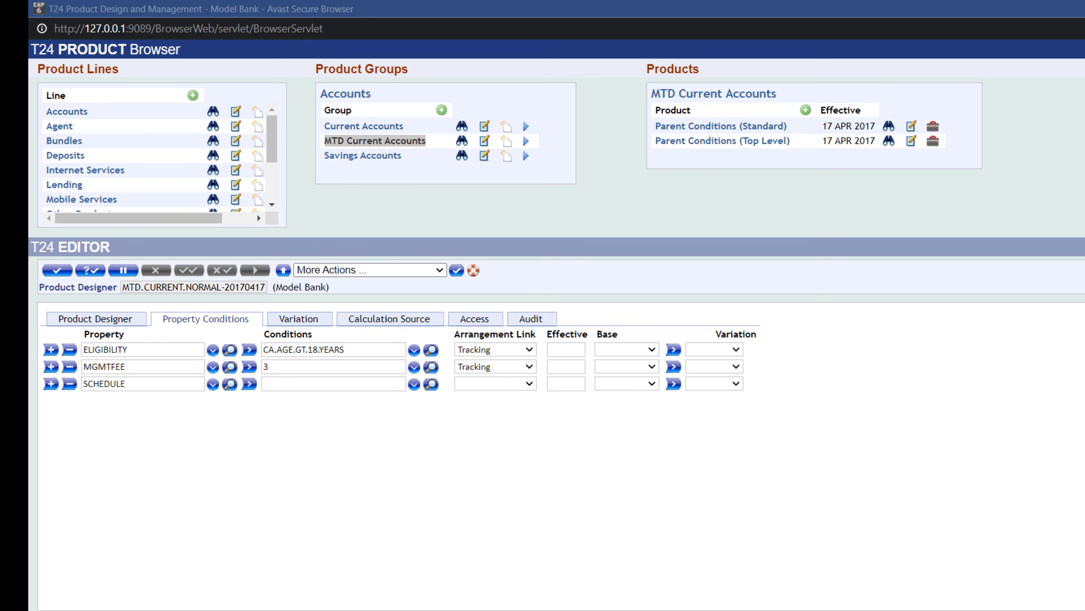
{"action": "left_click", "coordinate": [347, 384]}
{"action": "key", "text": "ctrl+v"}
{"action": "left_click", "coordinate": [413, 385]}
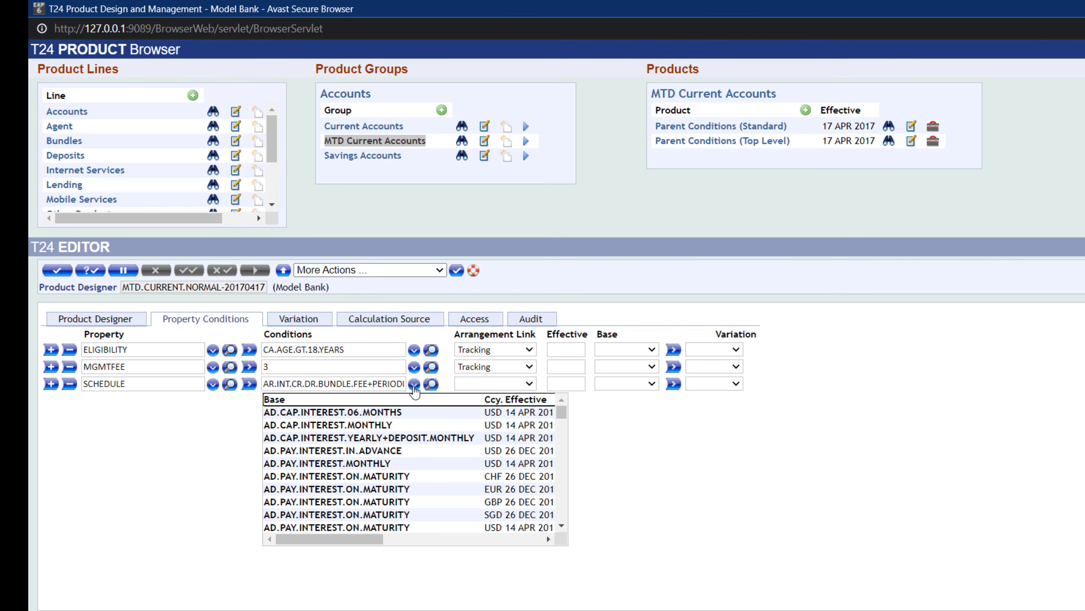
{"action": "left_click", "coordinate": [378, 384]}
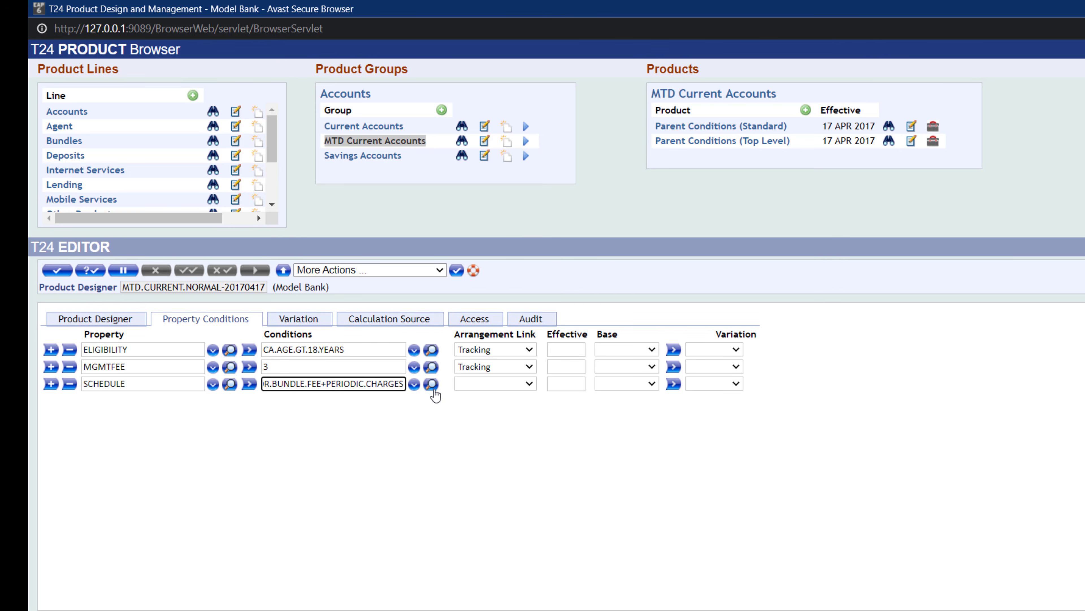
{"action": "left_click", "coordinate": [528, 384]}
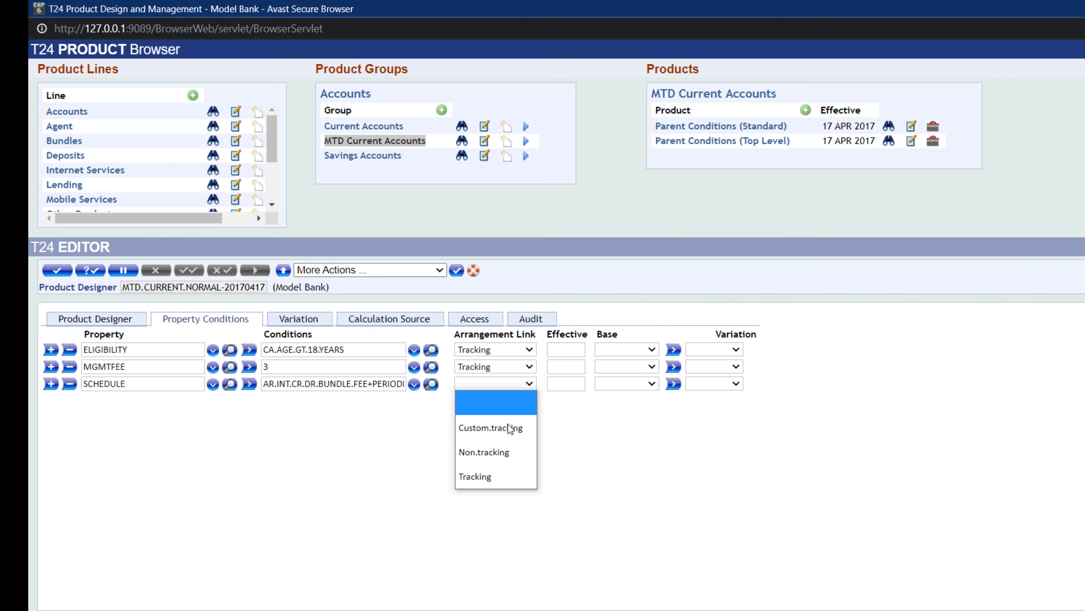
{"action": "left_click", "coordinate": [510, 452]}
{"action": "left_click", "coordinate": [465, 435]}
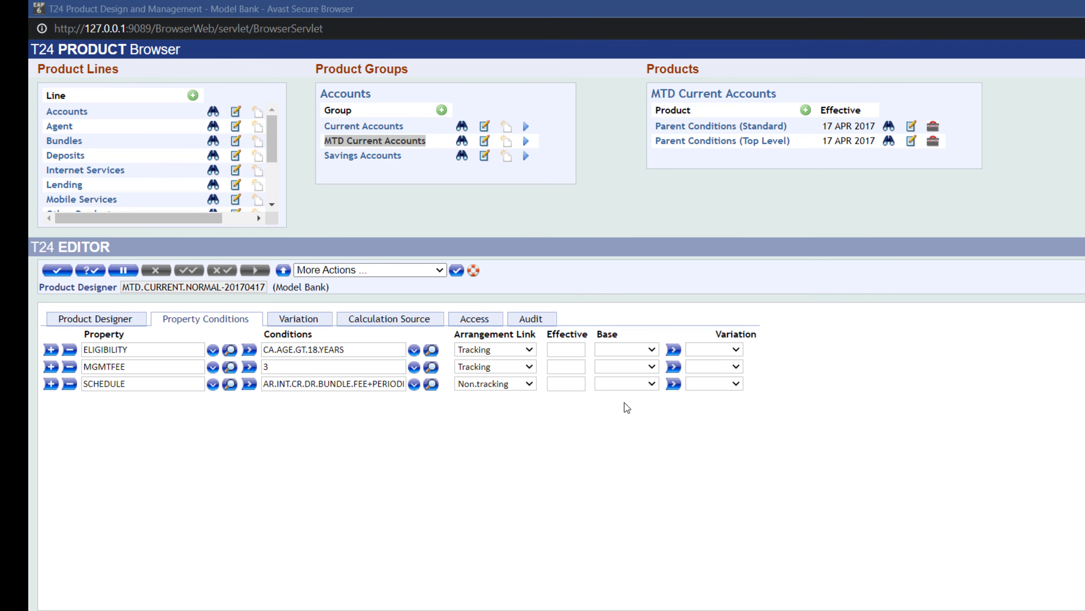
- Add a CARDISSUEFEE property row with condition 10 and arrangement link Non.tracking
{"action": "left_click", "coordinate": [51, 384]}
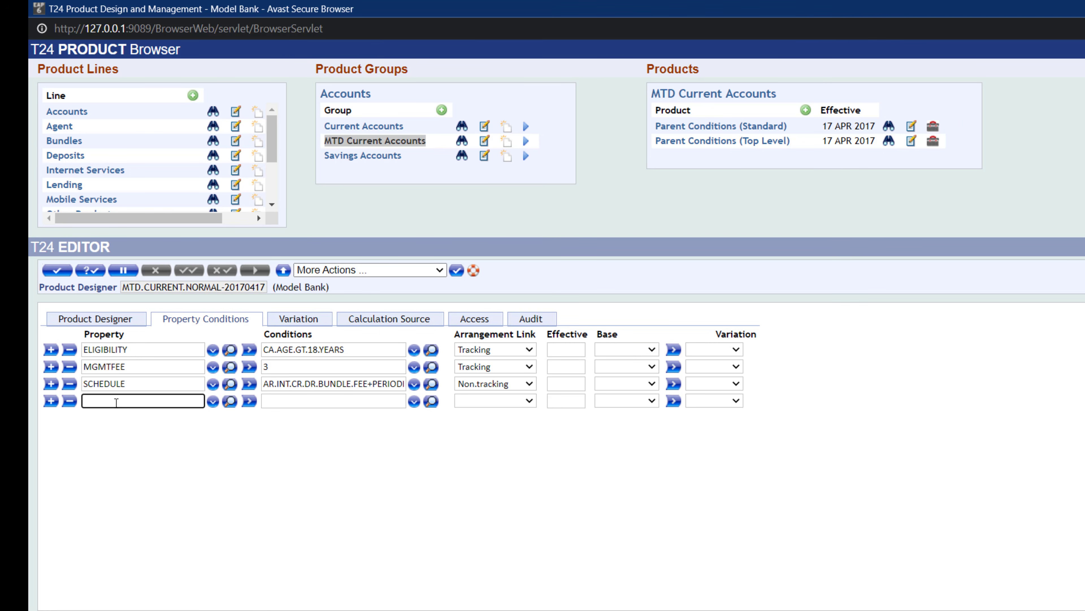
{"action": "type", "text": "CARDISSUEFEE"}
{"action": "left_click", "coordinate": [280, 402]}
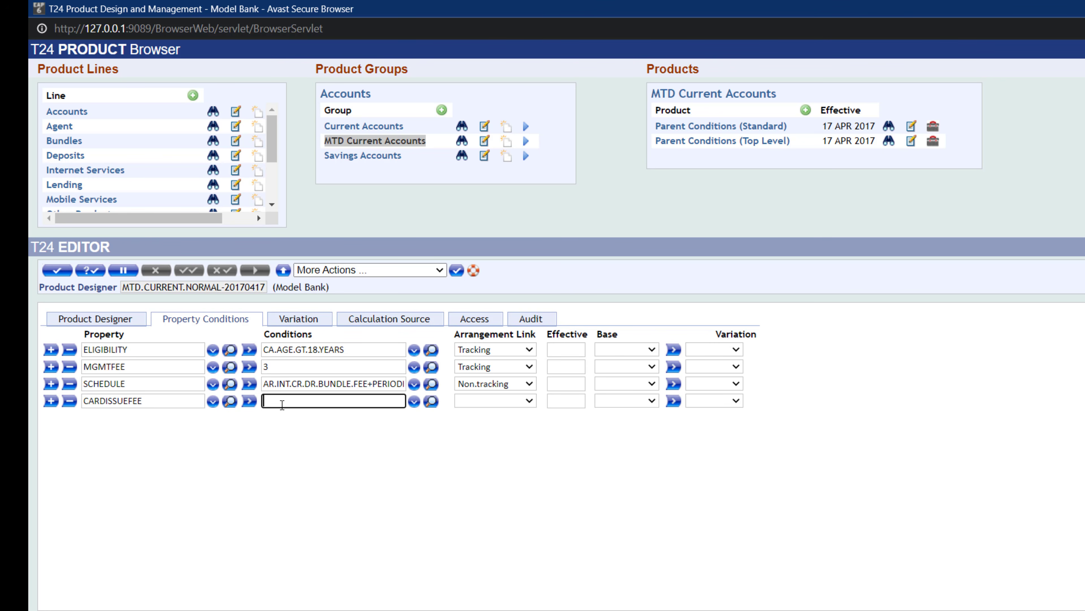
{"action": "type", "text": "10"}
{"action": "left_click", "coordinate": [530, 406]}
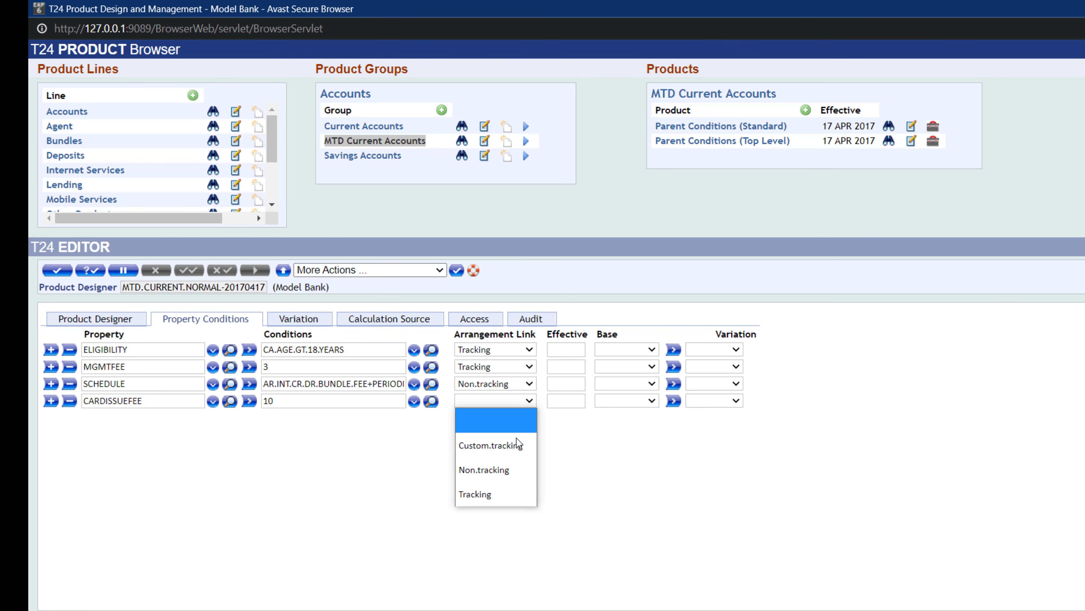
{"action": "left_click", "coordinate": [515, 469]}
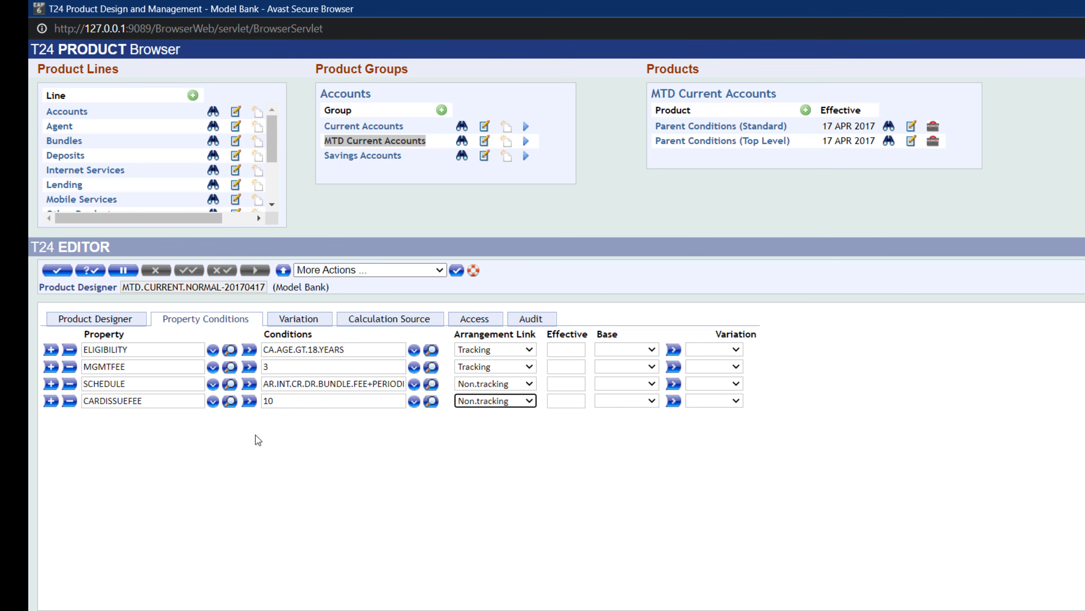
{"action": "left_click", "coordinate": [414, 452]}
- Add a FACILITY property row with condition CURRENT.ACCOUNT and arrangement link Non.tracking
{"action": "left_click", "coordinate": [51, 401]}
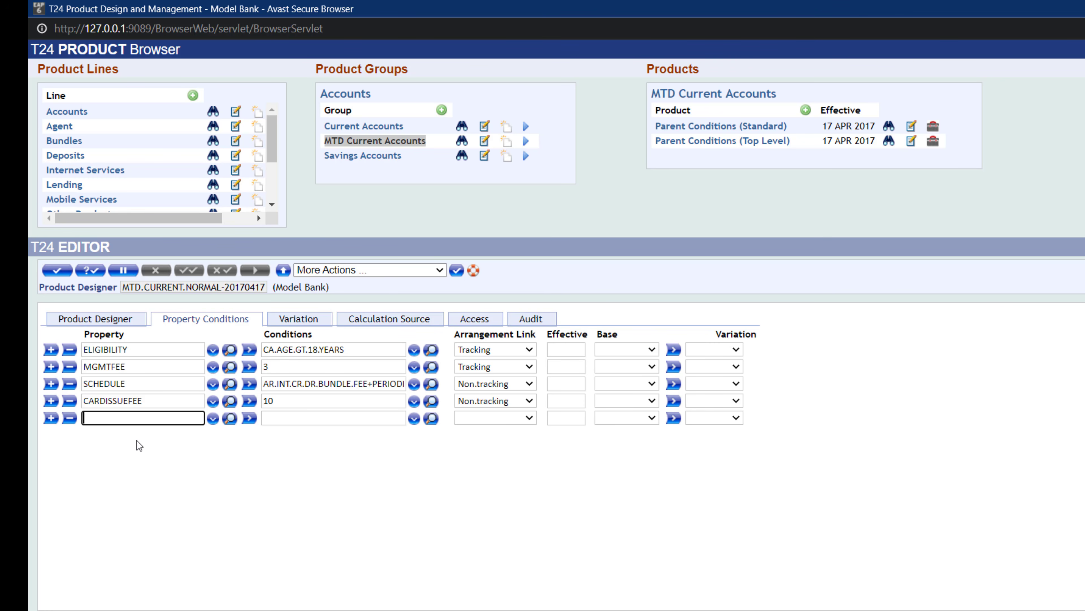
{"action": "type", "text": "FACILITY"}
{"action": "left_click", "coordinate": [213, 418]}
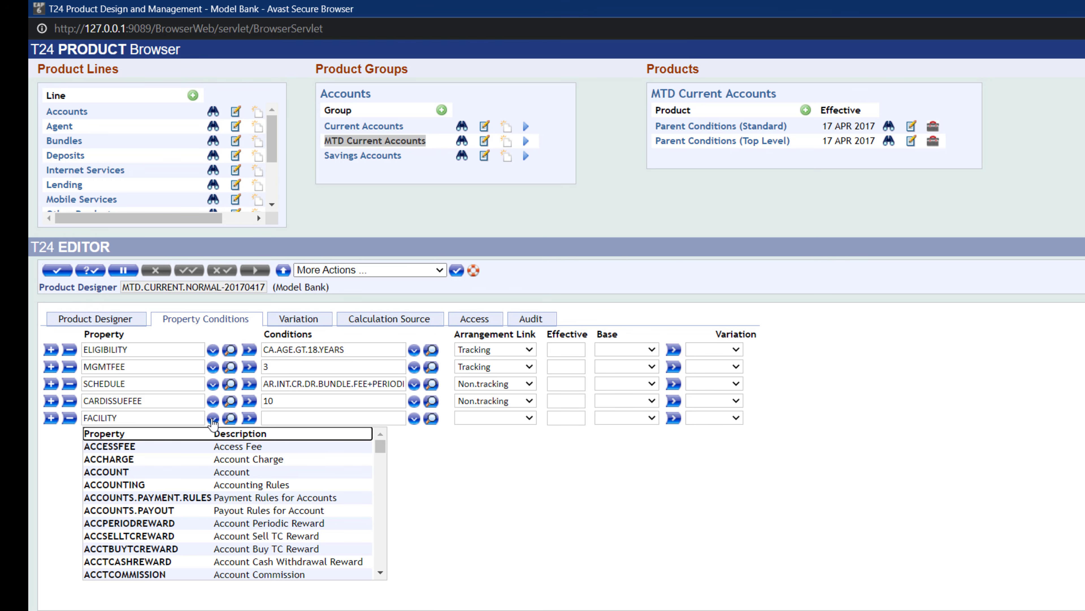
{"action": "left_click", "coordinate": [312, 419]}
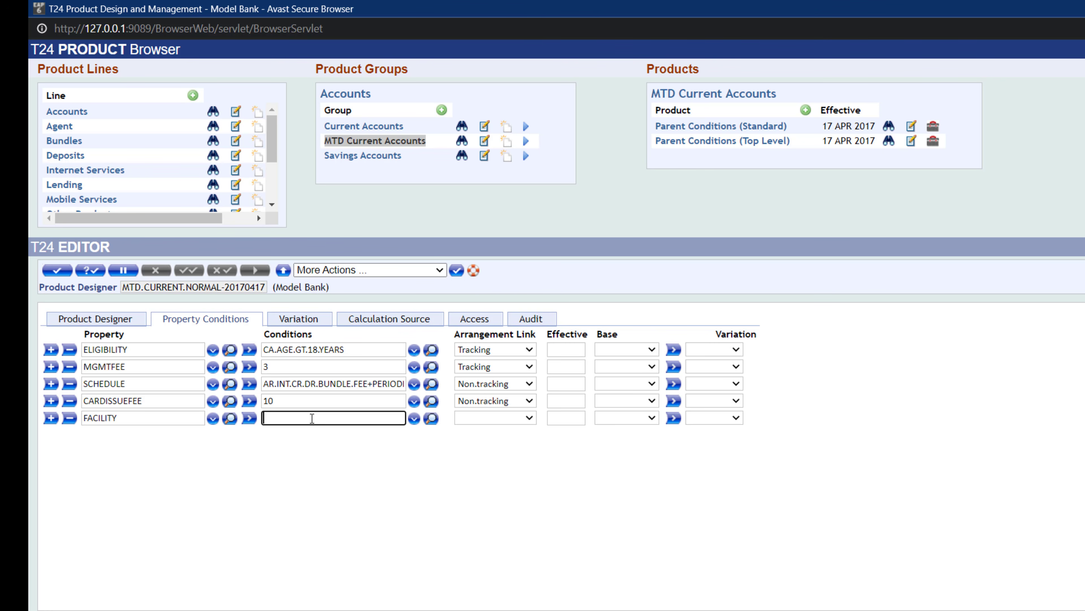
{"action": "type", "text": "CURRENT.ACCOUNT"}
{"action": "left_click", "coordinate": [506, 420]}
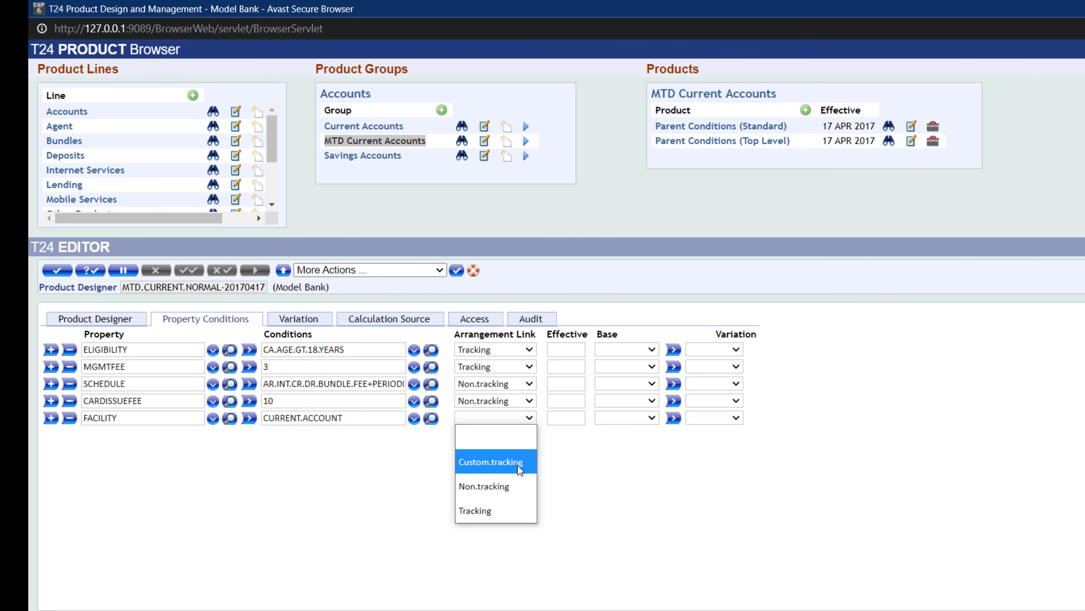
{"action": "left_click", "coordinate": [510, 487]}
{"action": "left_click", "coordinate": [377, 467]}
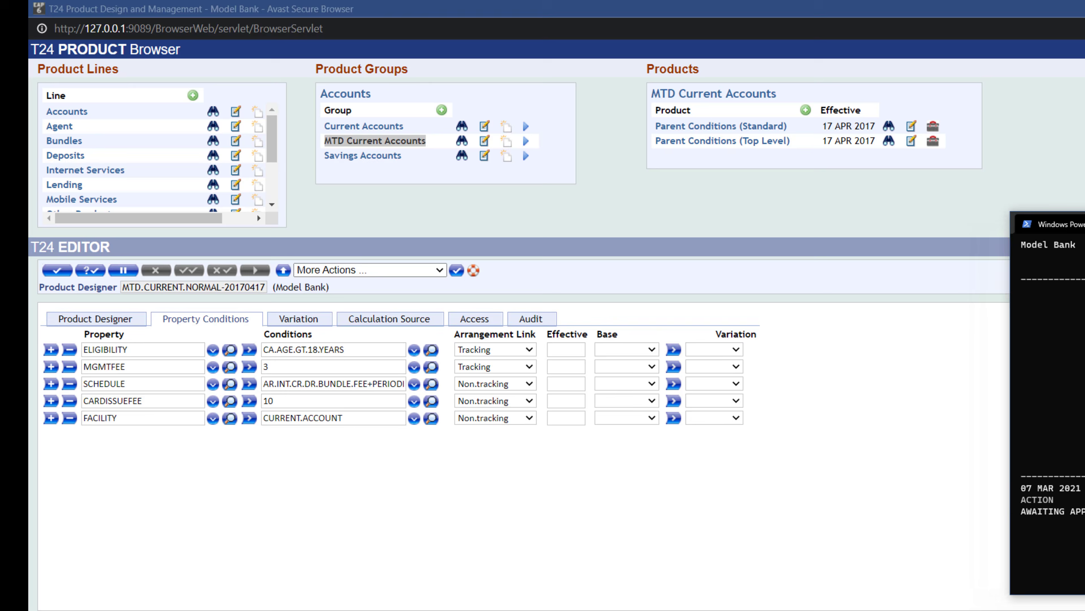
- In the PowerShell T24 session, list the AA.PRD.DES.FACILITY records
{"action": "left_click_drag", "start_coordinate": [1084, 214], "coordinate": [848, 100]}
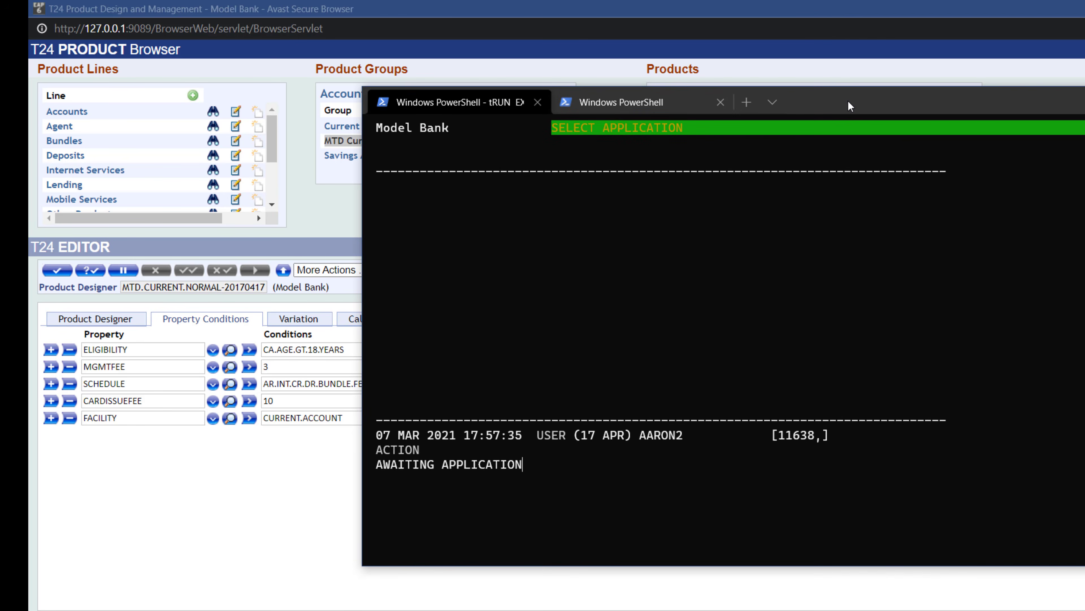
{"action": "key", "text": "ctrl+u"}
{"action": "key", "text": "Return"}
{"action": "key", "text": "ctrl+u"}
{"action": "key", "text": "Return"}
{"action": "type", "text": "AA.PRD.DES."}
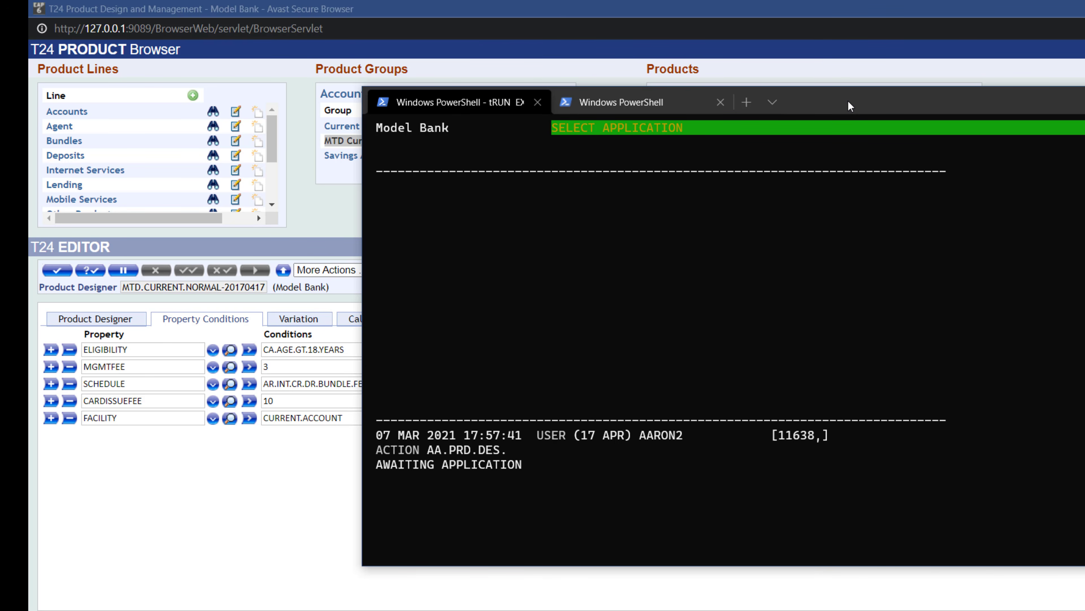
{"action": "type", "text": "GFA"}
{"action": "key", "text": "BackSpace"}
{"action": "key", "text": "BackSpace"}
{"action": "key", "text": "BackSpace"}
{"action": "type", "text": "FACILITY"}
{"action": "key", "text": "Return"}
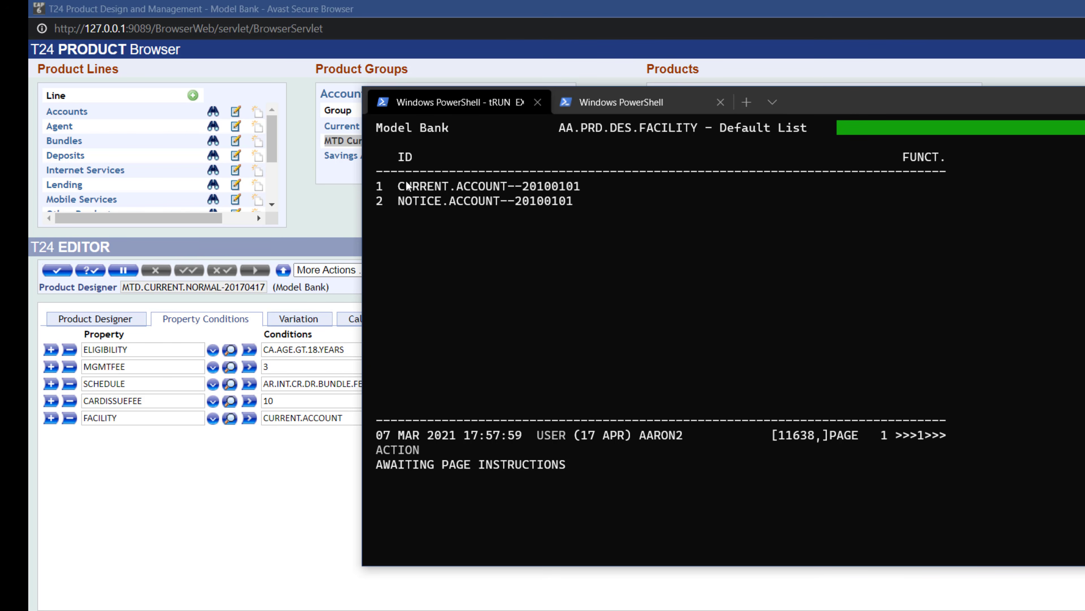
- Open the CURRENT.ACCOUNT--20100101 facility record and examine its listed services across both pages
{"action": "left_click_drag", "start_coordinate": [399, 186], "coordinate": [491, 186]}
{"action": "left_click", "coordinate": [477, 300]}
{"action": "type", "text": "1"}
{"action": "key", "text": "Return"}
{"action": "type", "text": "S"}
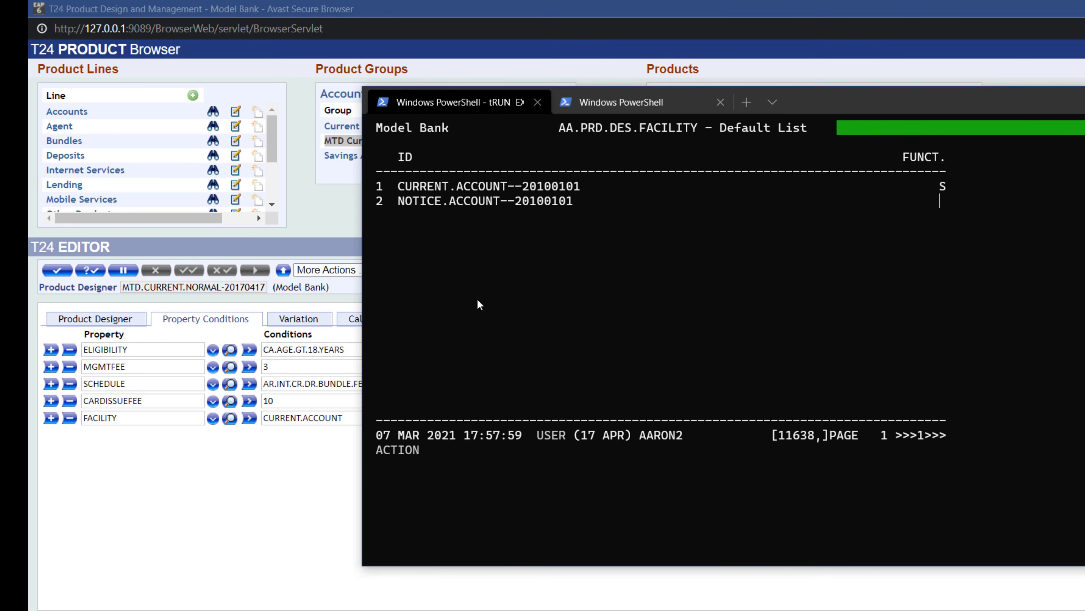
{"action": "key", "text": "ctrl+v"}
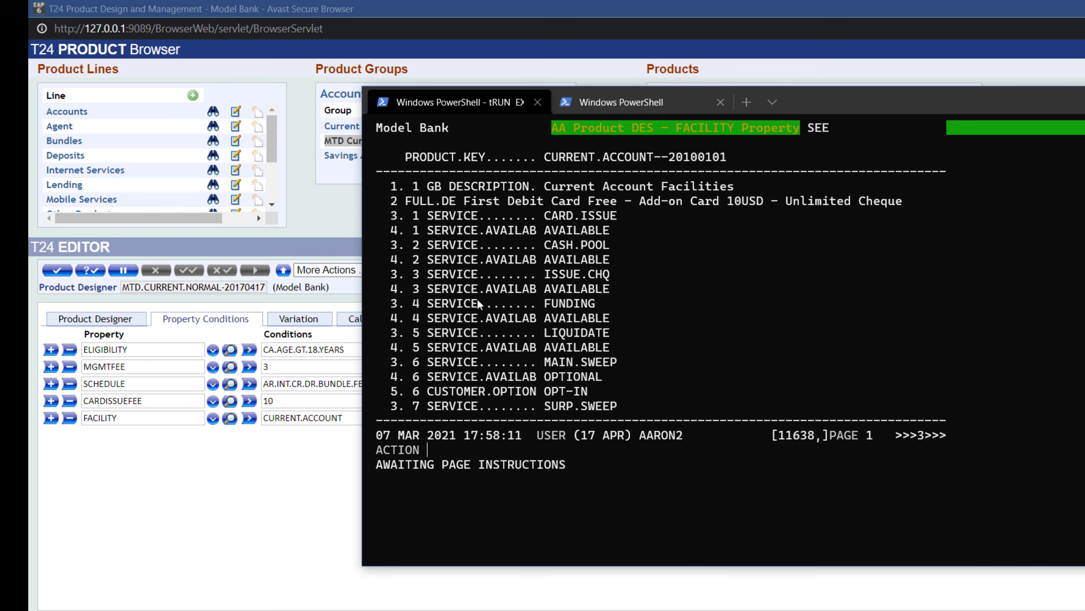
{"action": "left_click_drag", "start_coordinate": [570, 216], "coordinate": [638, 216]}
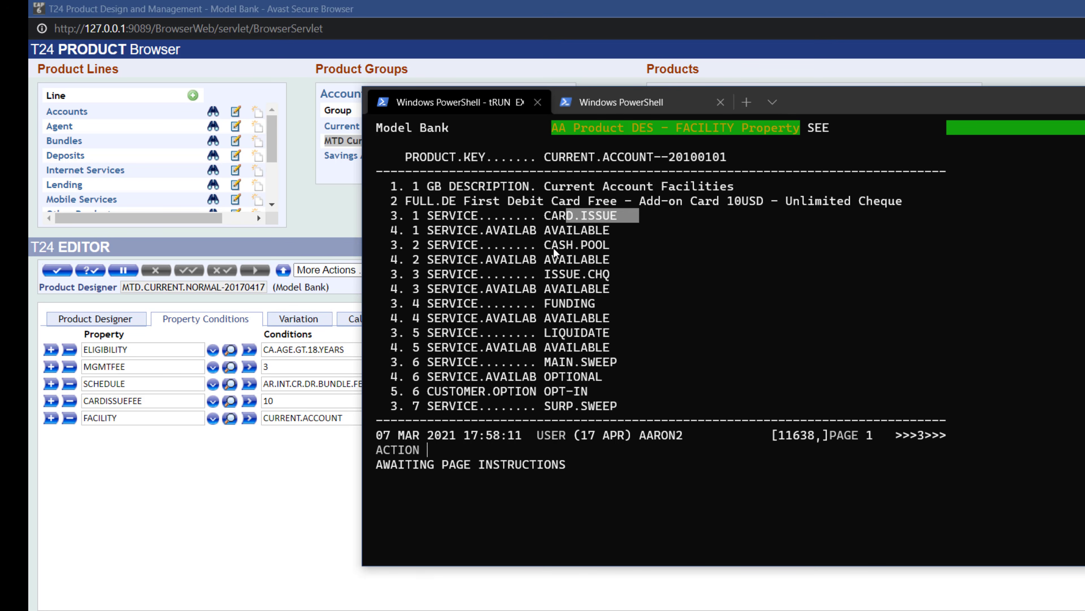
{"action": "left_click_drag", "start_coordinate": [552, 247], "coordinate": [645, 247]}
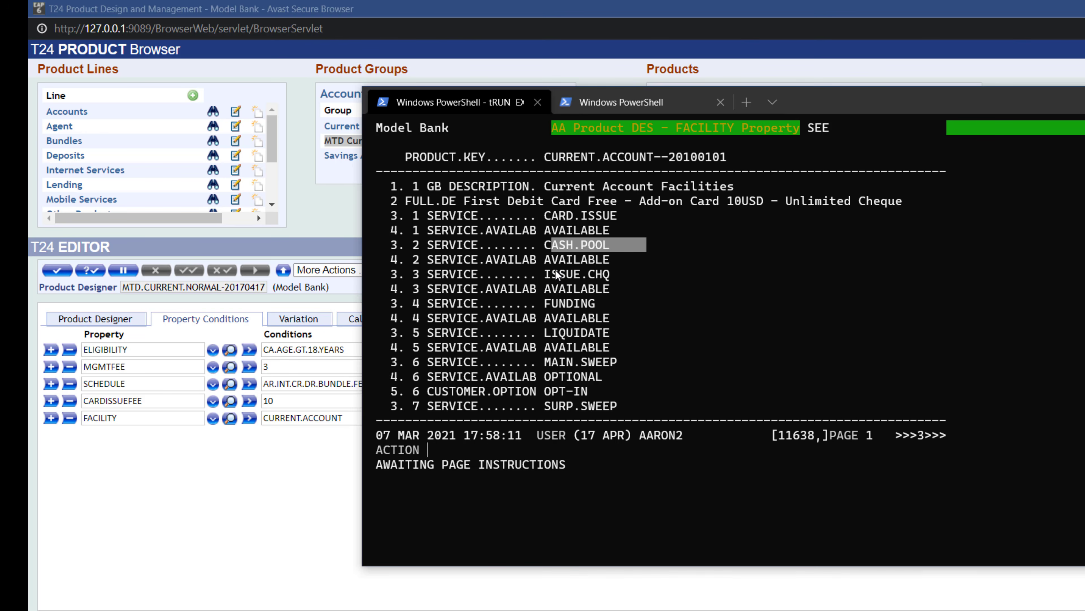
{"action": "left_click_drag", "start_coordinate": [556, 275], "coordinate": [646, 274]}
{"action": "left_click_drag", "start_coordinate": [547, 304], "coordinate": [602, 304]}
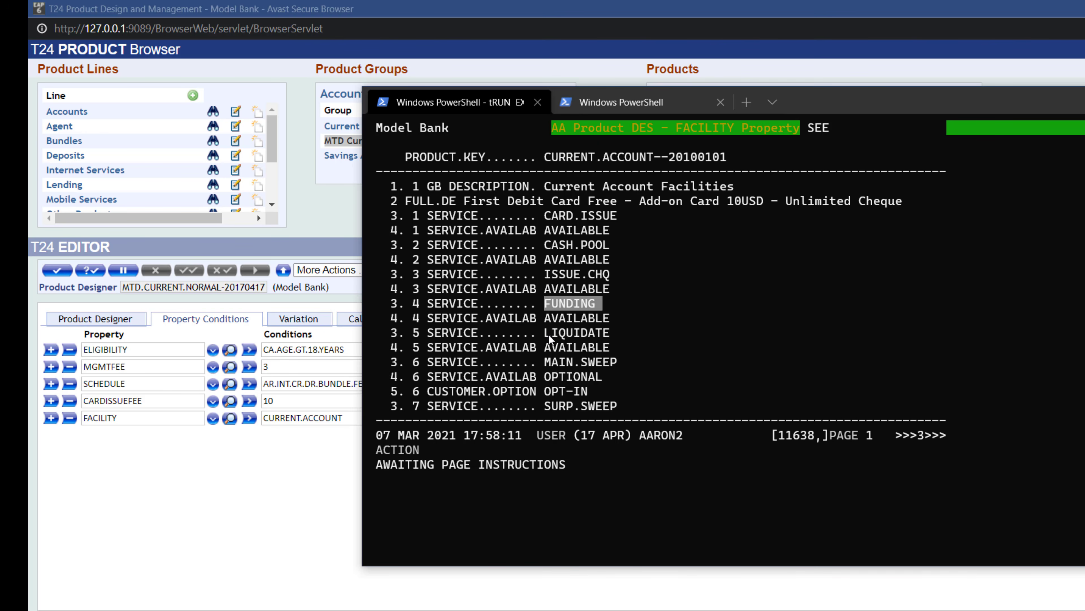
{"action": "left_click_drag", "start_coordinate": [549, 335], "coordinate": [661, 334]}
{"action": "left_click_drag", "start_coordinate": [543, 361], "coordinate": [640, 362]}
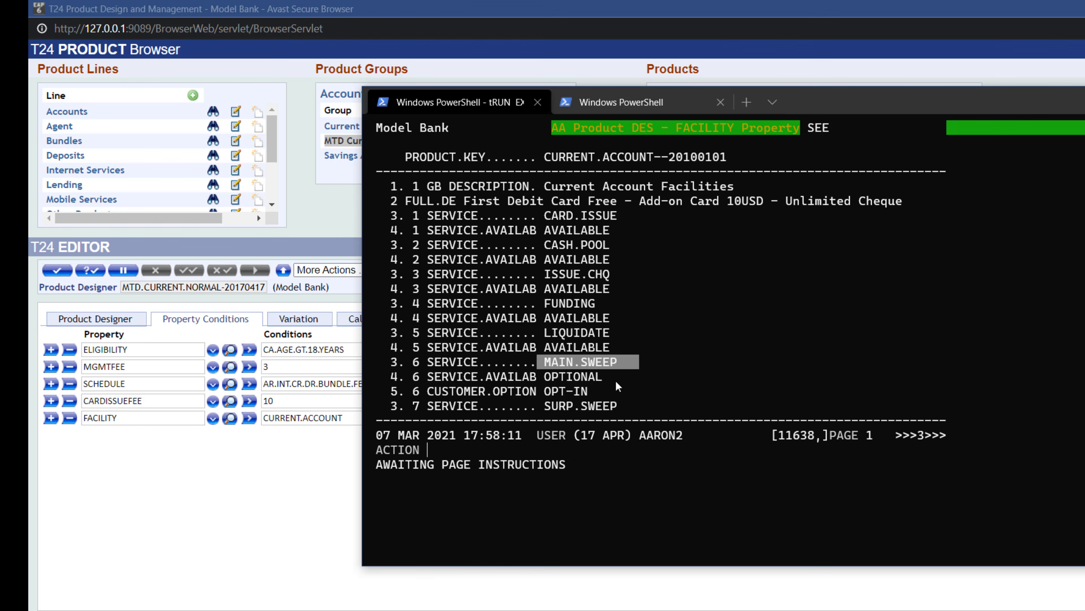
{"action": "key", "text": "Return"}
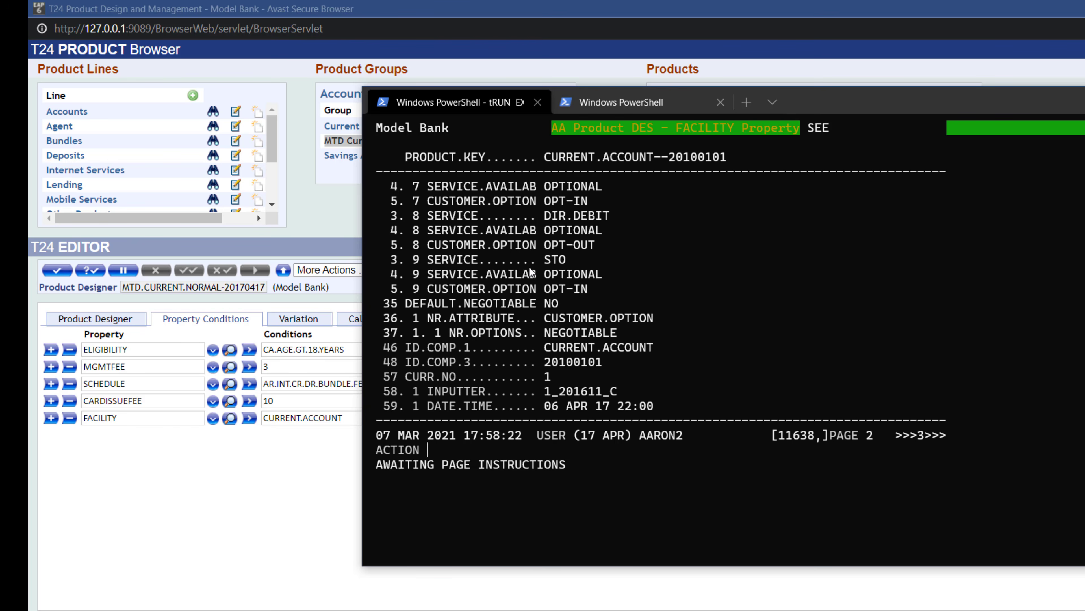
{"action": "left_click_drag", "start_coordinate": [529, 257], "coordinate": [643, 255]}
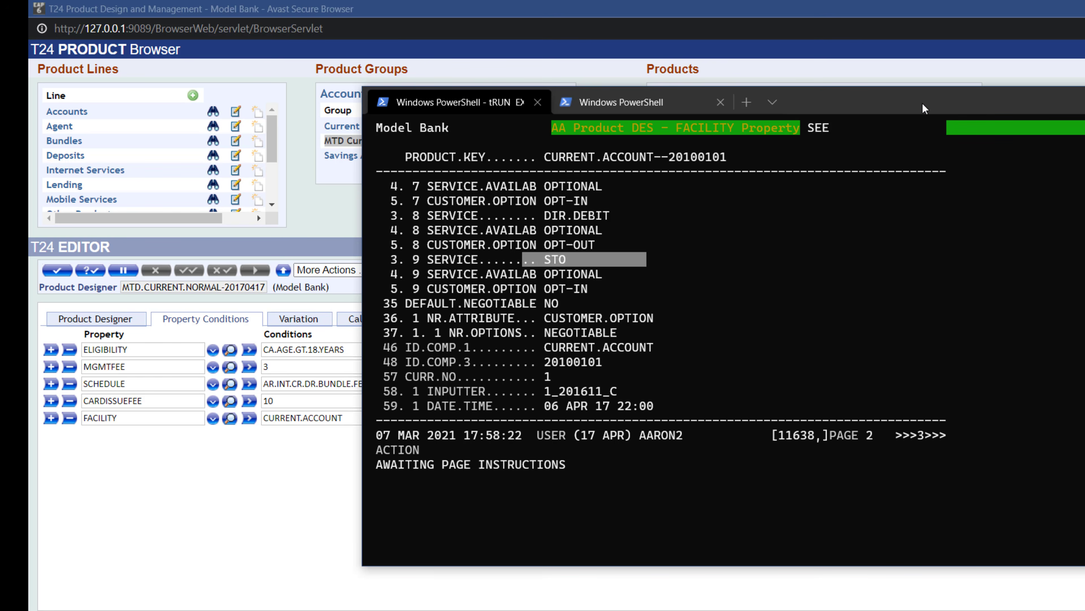
{"action": "left_click_drag", "start_coordinate": [923, 104], "coordinate": [1084, 135]}
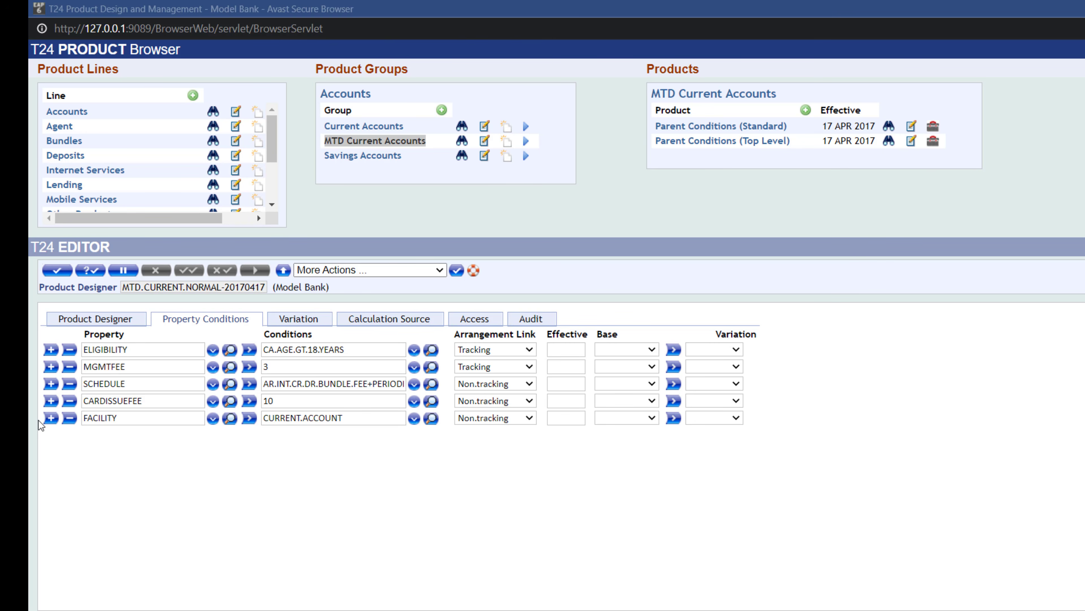
- Add an ARRANGEMENT.RULES property row and paste its CURRENT.ACCOUNT+CARD.RESTRICT condition
{"action": "left_click_drag", "start_coordinate": [42, 419], "coordinate": [48, 421]}
{"action": "left_click", "coordinate": [50, 419]}
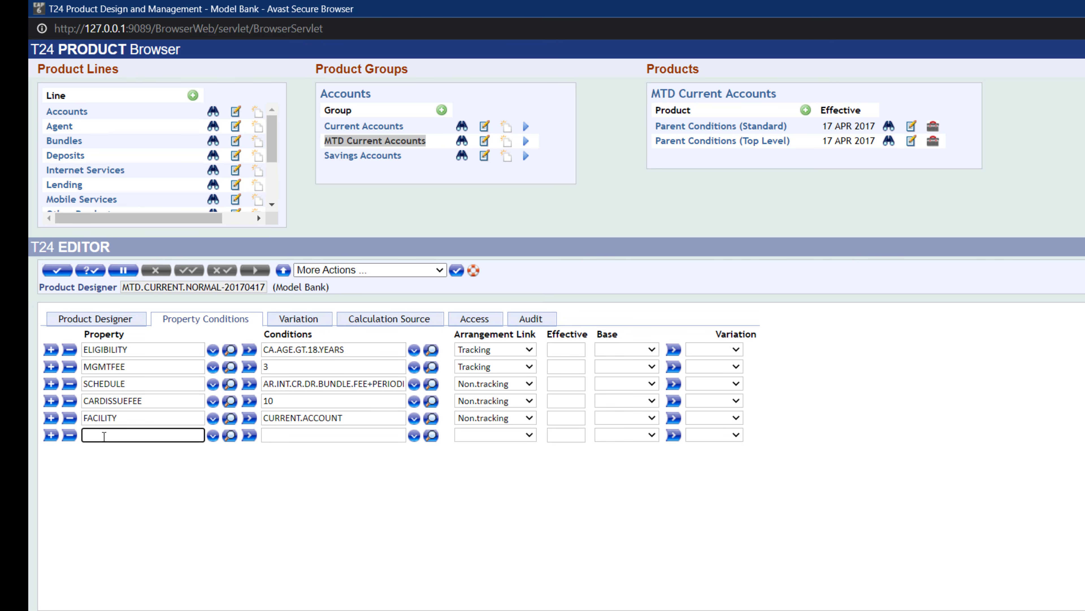
{"action": "type", "text": "ARRANGEMENT.RULES"}
{"action": "left_click", "coordinate": [292, 436]}
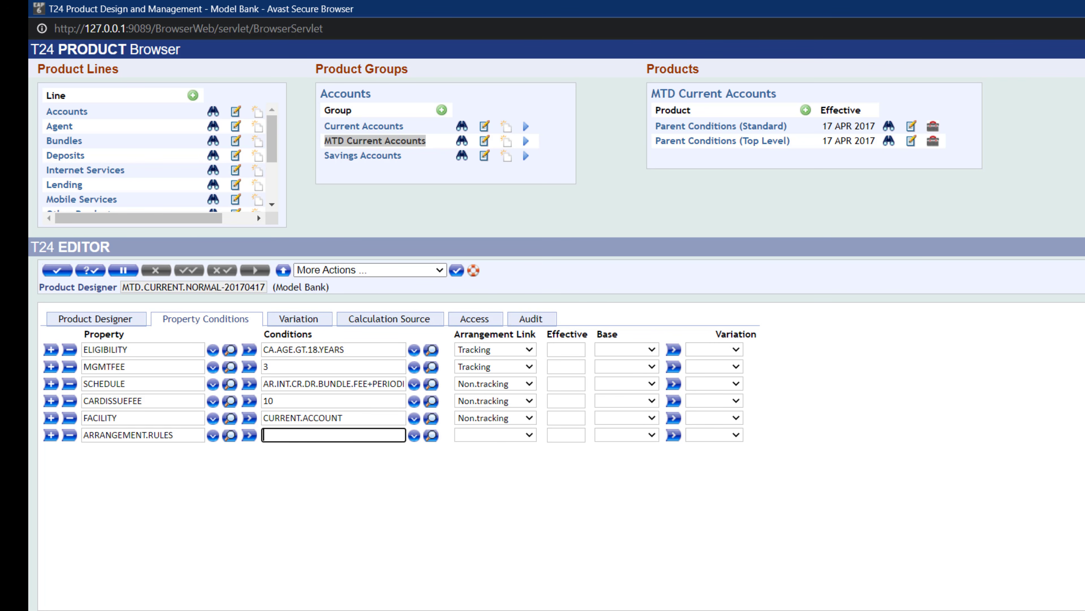
{"action": "key", "text": "alt+Tab"}
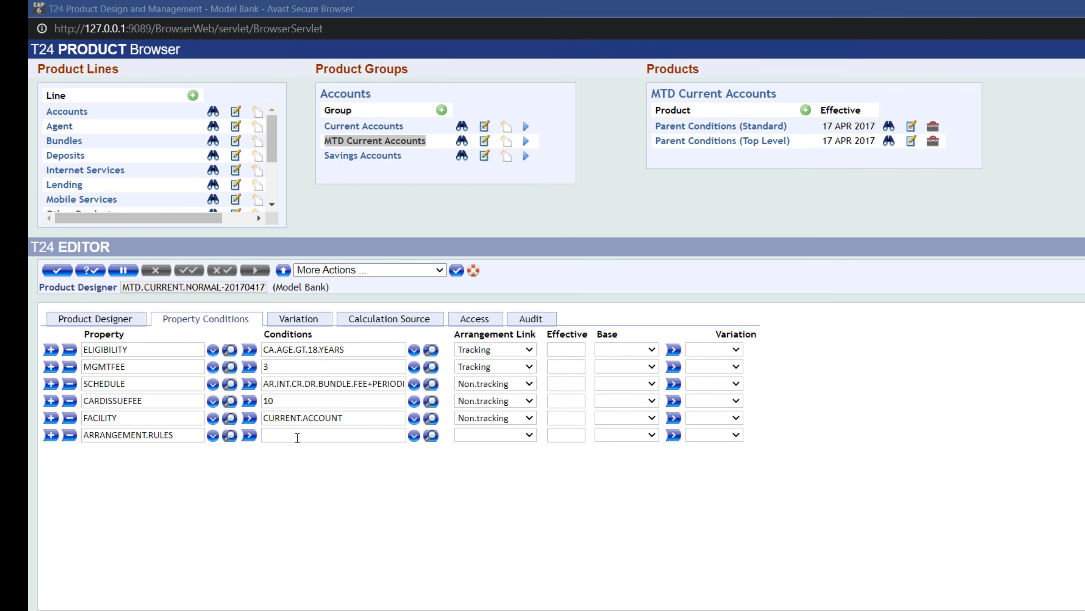
{"action": "key", "text": "alt+Tab"}
{"action": "type", "text": "CURRENT.ACCOUNT+CARD.RESTRICT"}
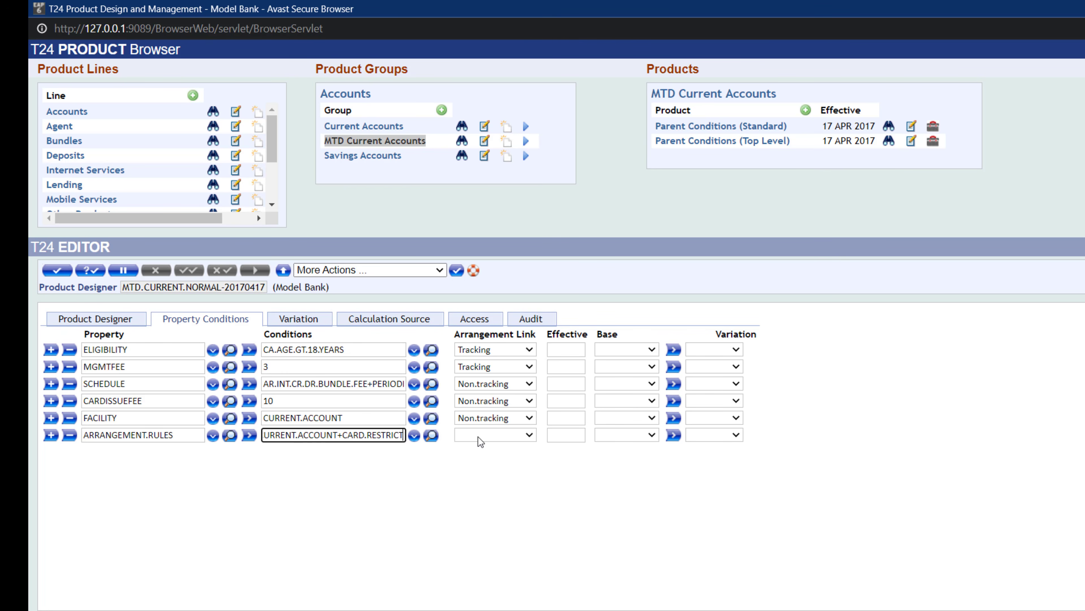
- Set the ARRANGEMENT.RULES row's arrangement link to Tracking
{"action": "left_click", "coordinate": [479, 436]}
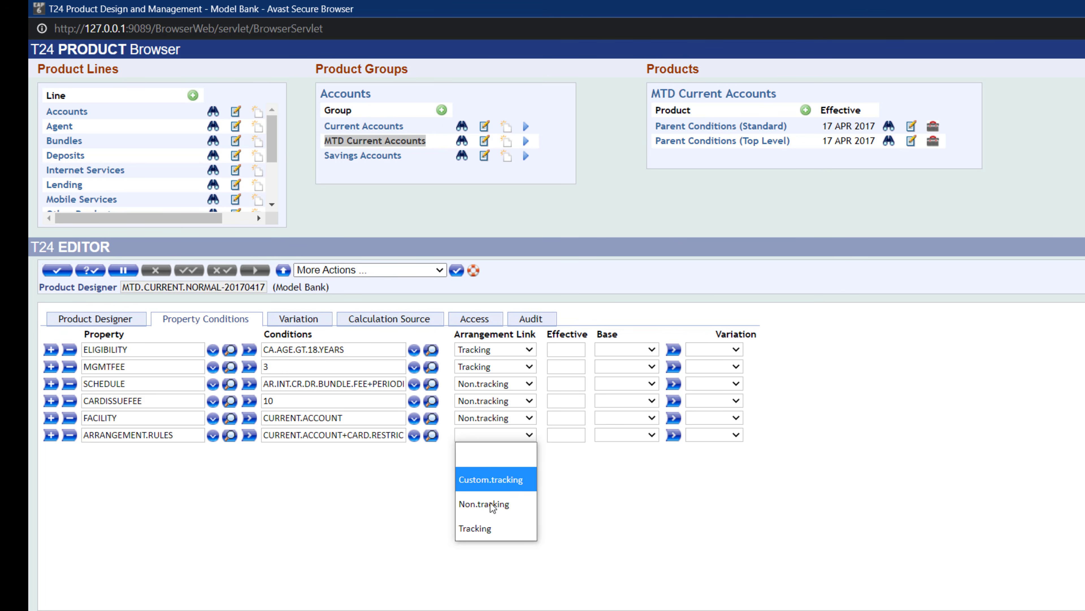
{"action": "left_click", "coordinate": [491, 527]}
{"action": "left_click", "coordinate": [515, 472]}
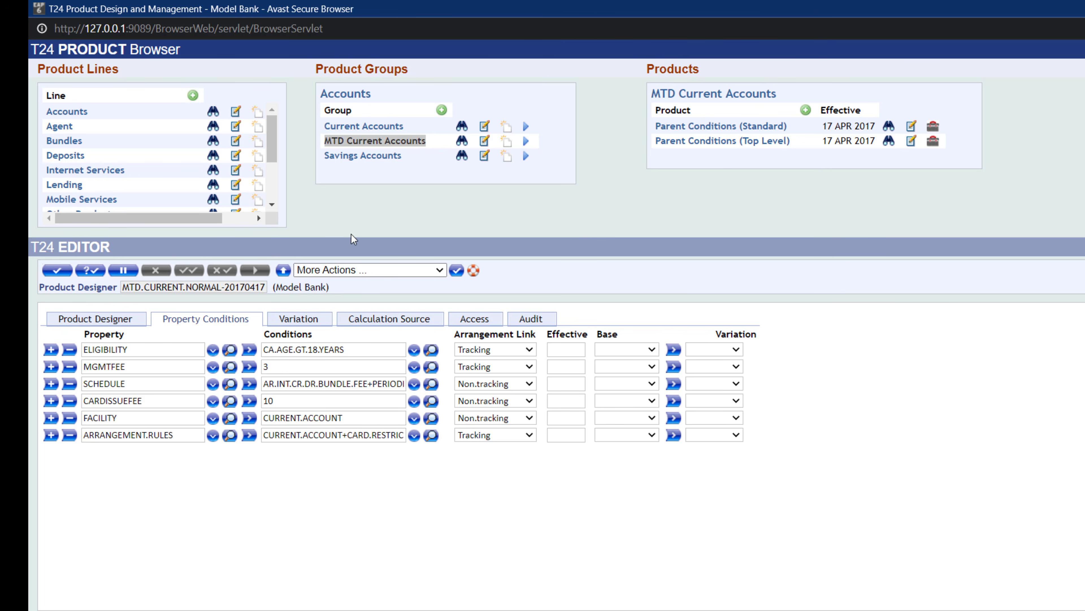
- On the Calculation Source tab, set the first row's calculated property to CHEQUEWD, picking it from the property lookup
{"action": "left_click", "coordinate": [384, 324]}
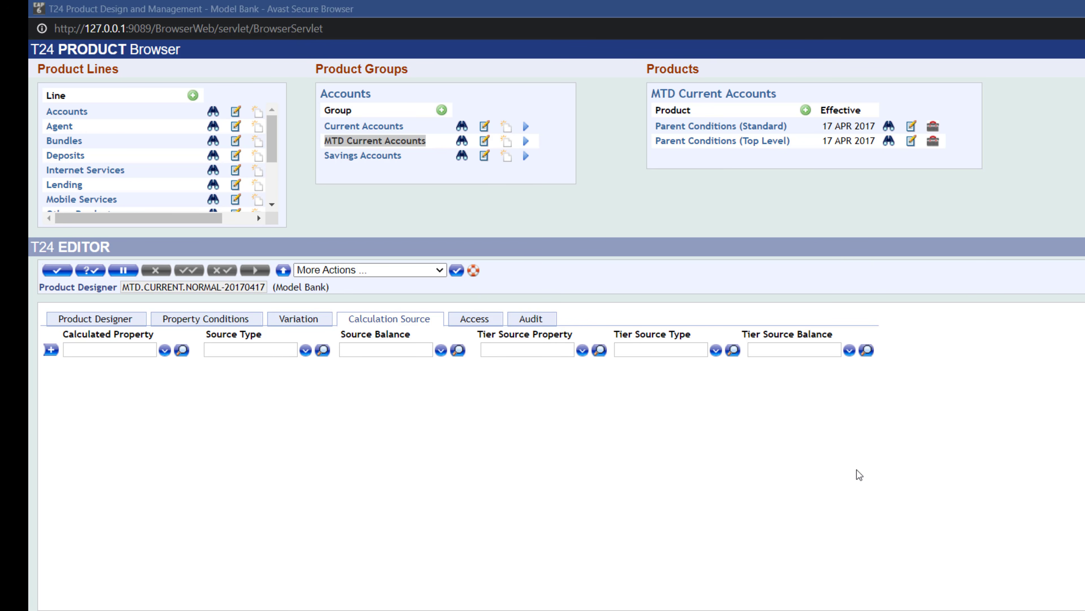
{"action": "left_click", "coordinate": [97, 354]}
{"action": "left_click", "coordinate": [97, 354]}
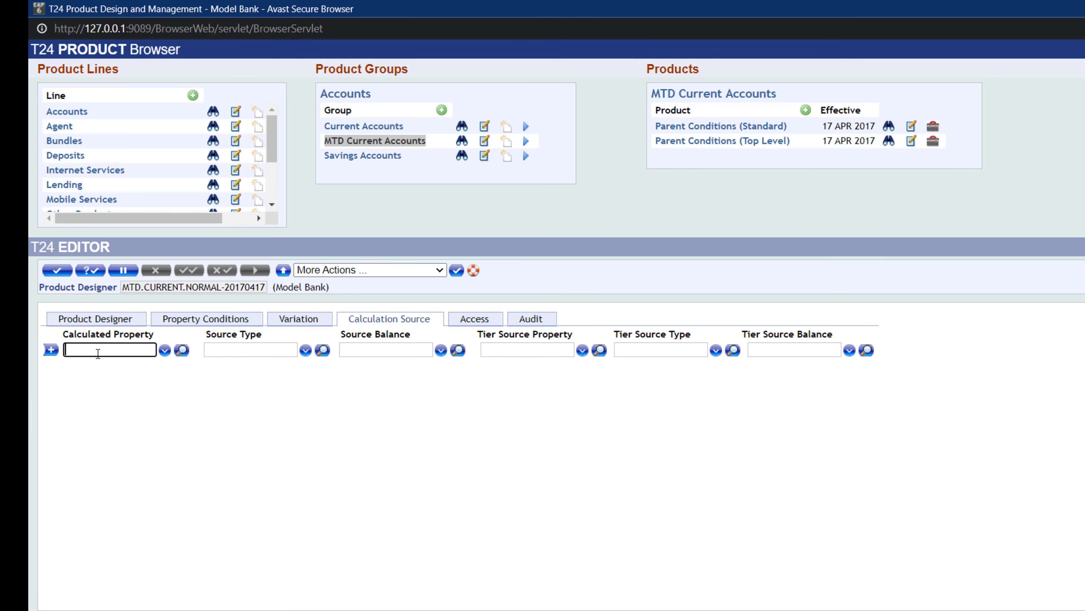
{"action": "type", "text": "CHEQUEWD"}
{"action": "left_click", "coordinate": [165, 351]}
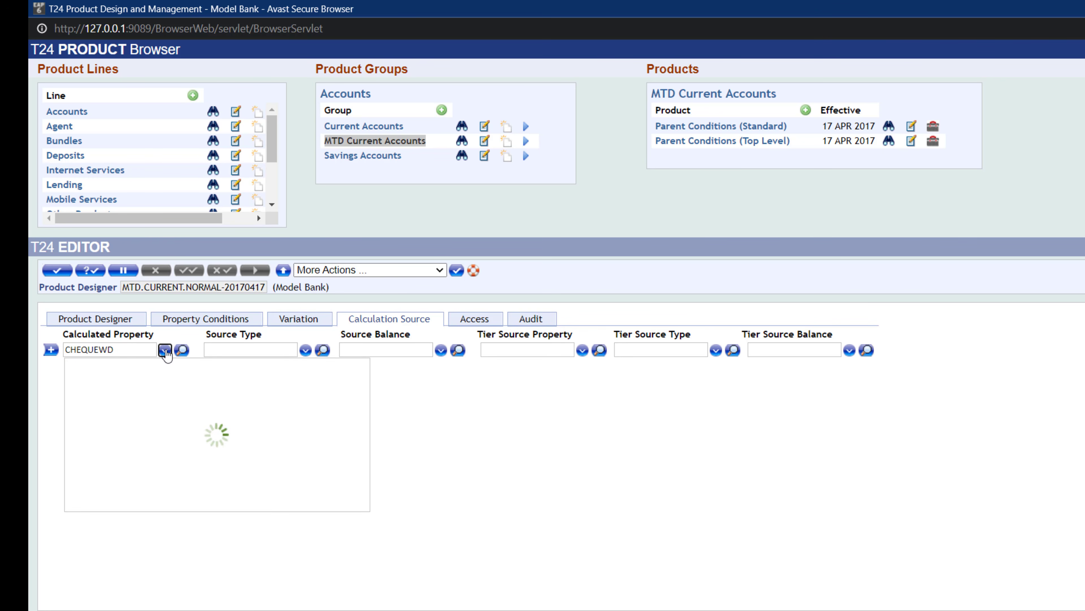
{"action": "left_click", "coordinate": [166, 351]}
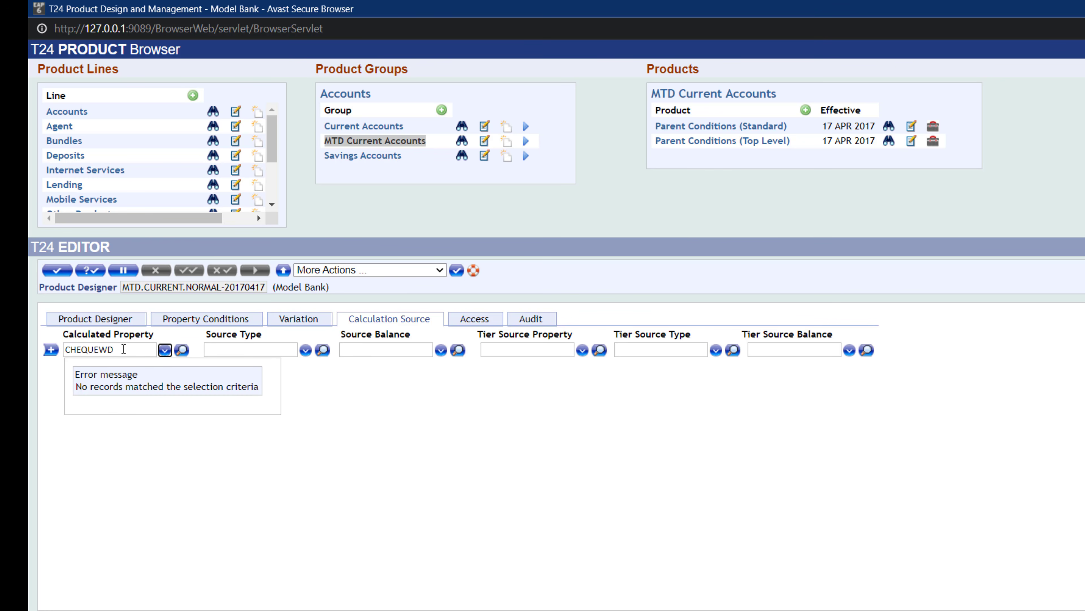
{"action": "left_click", "coordinate": [123, 349]}
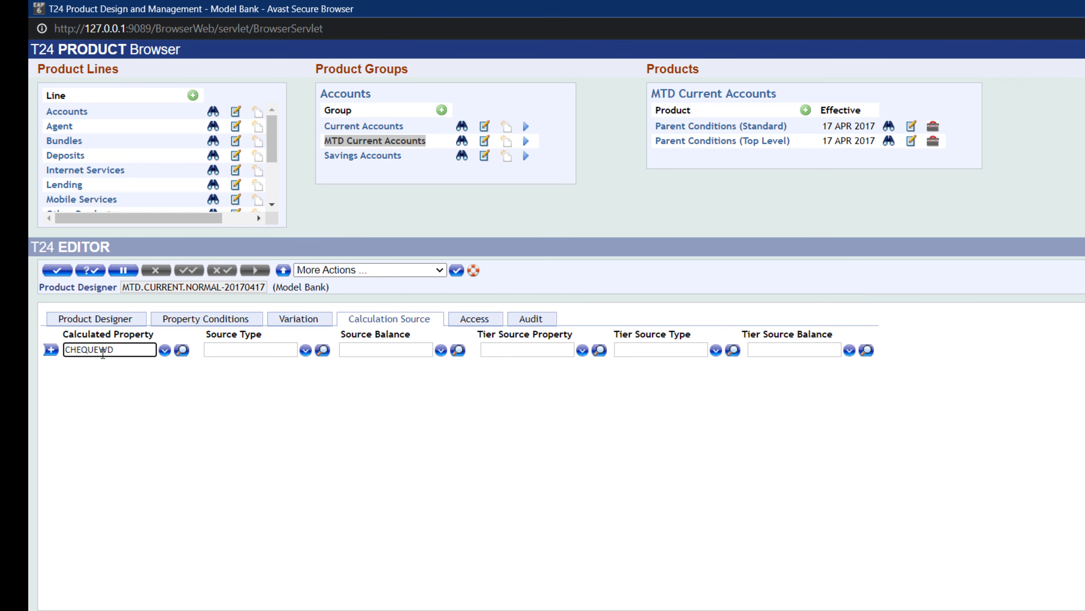
{"action": "left_click", "coordinate": [165, 351]}
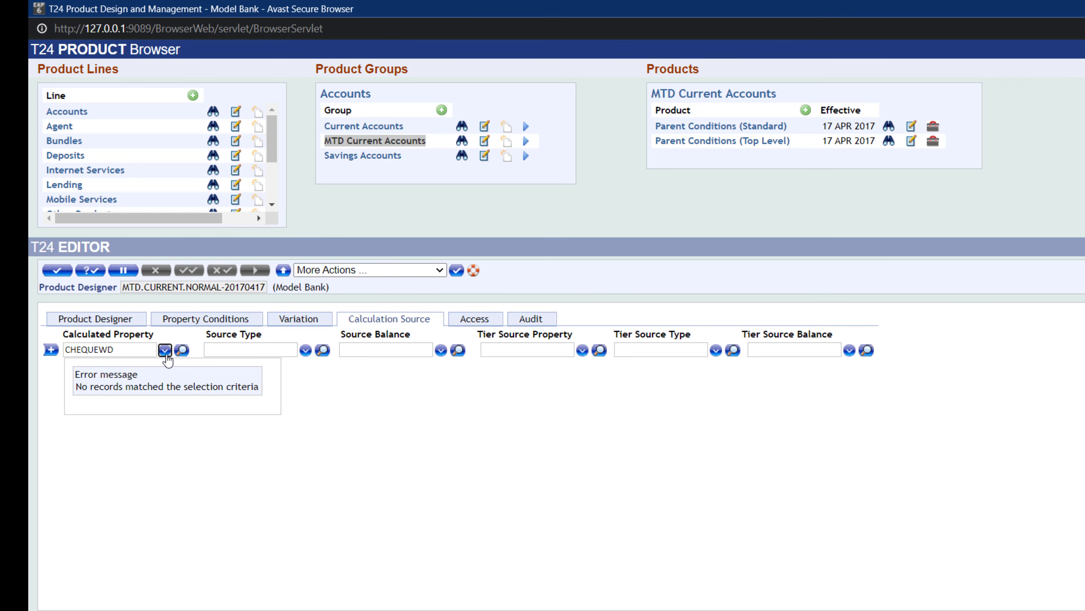
{"action": "left_click", "coordinate": [139, 348]}
{"action": "key", "text": "BackSpace"}
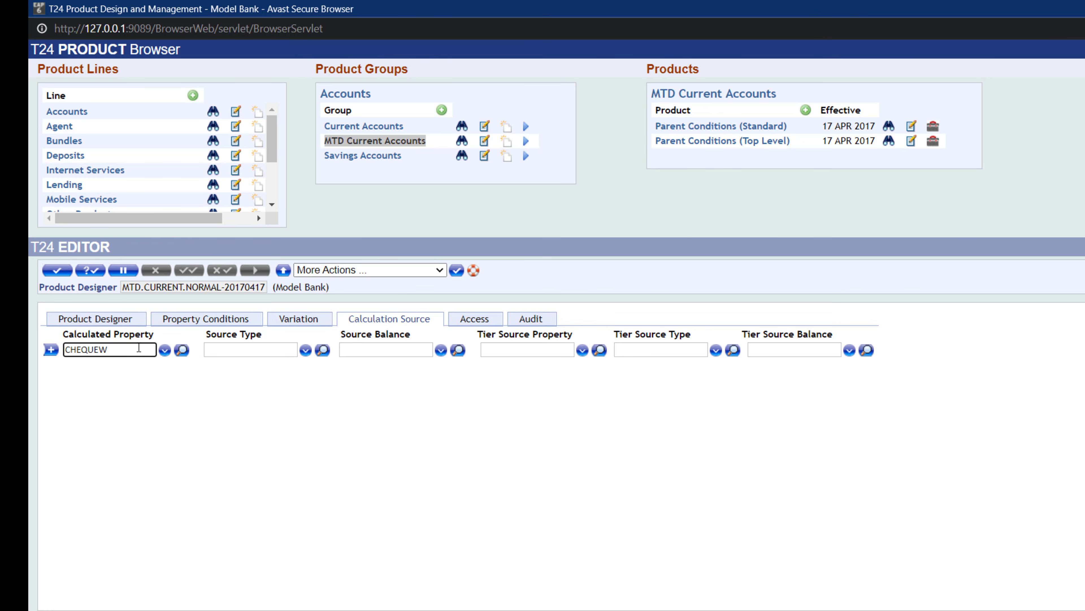
{"action": "key", "text": "BackSpace"}
{"action": "key", "text": "BackSpace"}
{"action": "left_click", "coordinate": [165, 351]}
{"action": "left_click", "coordinate": [102, 350]}
{"action": "key", "text": "BackSpace"}
{"action": "key", "text": "BackSpace"}
{"action": "key", "text": "BackSpace"}
{"action": "left_click", "coordinate": [164, 351]}
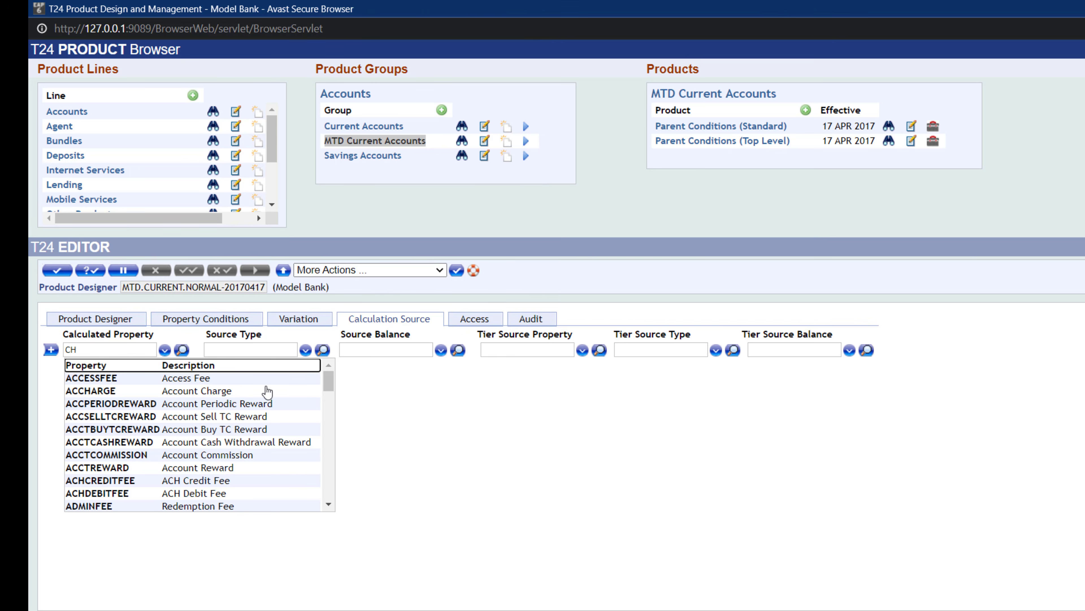
{"action": "scroll", "coordinate": [264, 406], "scroll_direction": "down", "scroll_amount": 5}
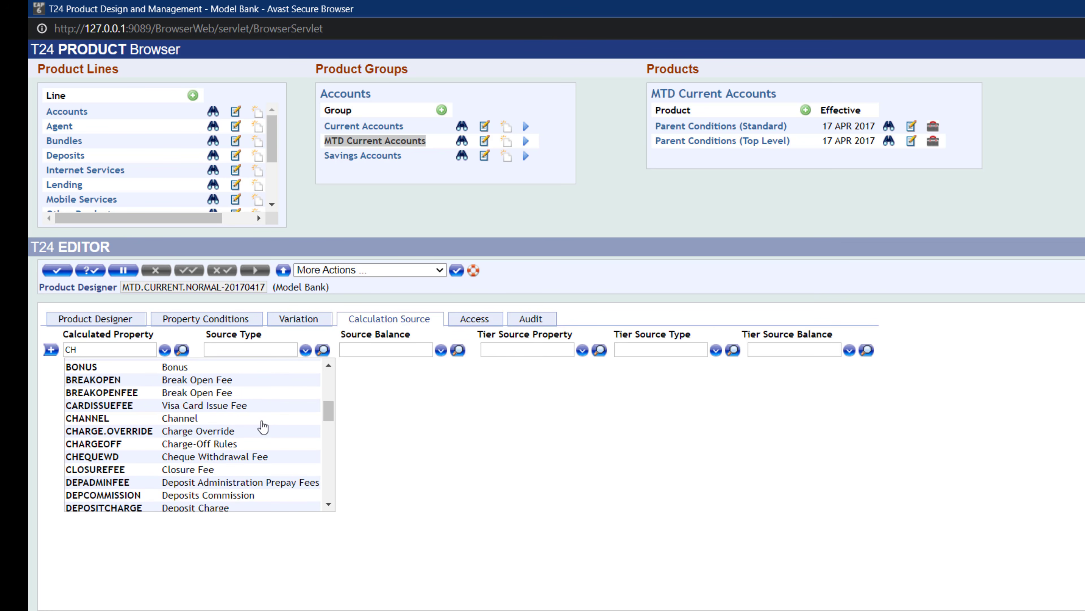
{"action": "left_click", "coordinate": [93, 457]}
- Set the CHEQUEWD row's source type to COUNT
{"action": "left_click", "coordinate": [245, 347]}
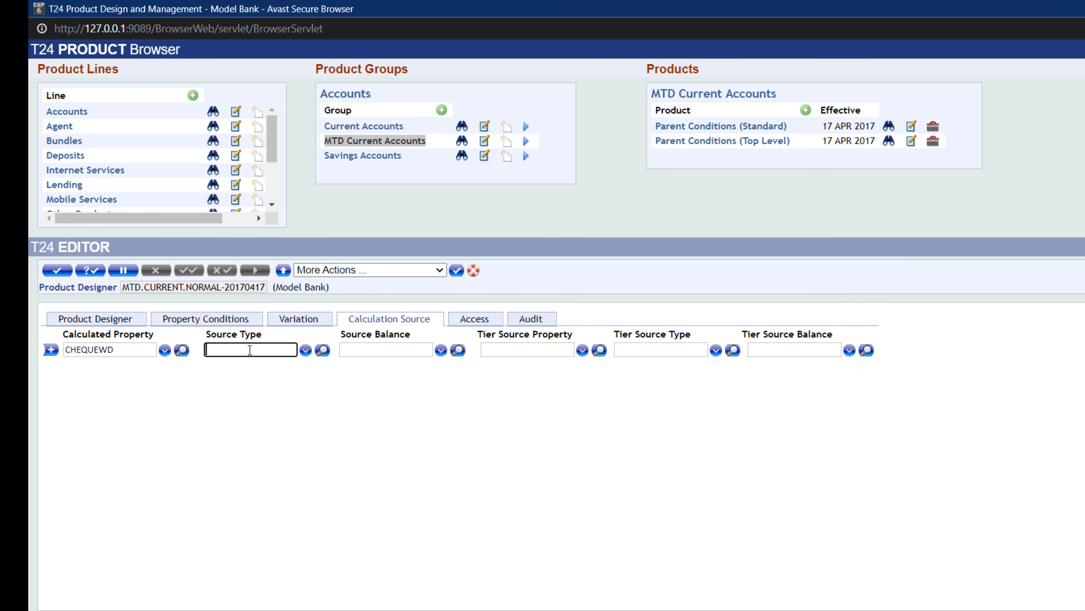
{"action": "type", "text": "COUNT"}
{"action": "left_click", "coordinate": [305, 351]}
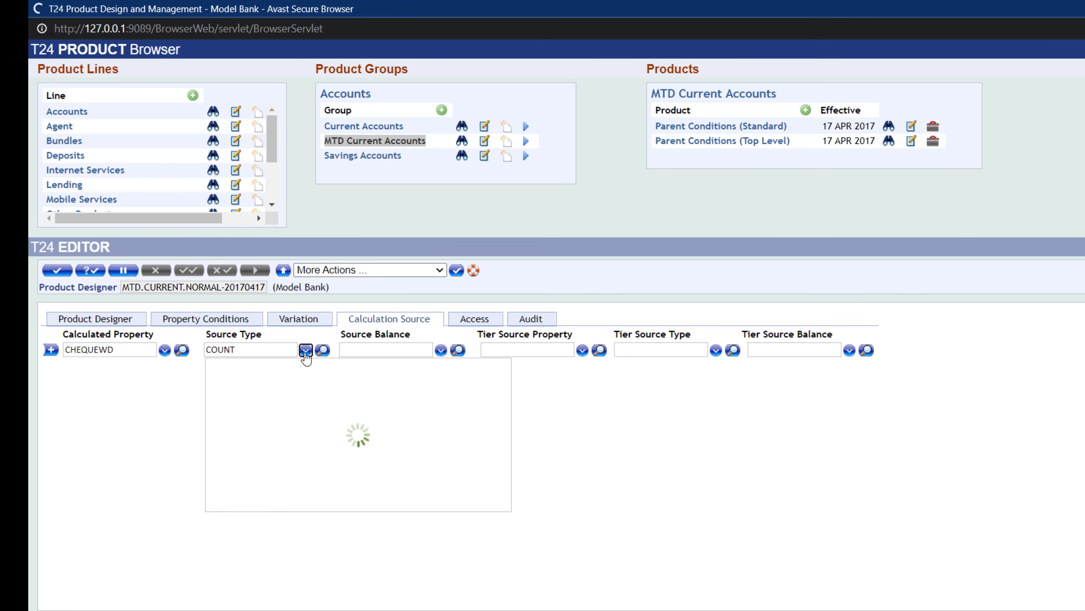
{"action": "left_click", "coordinate": [294, 369]}
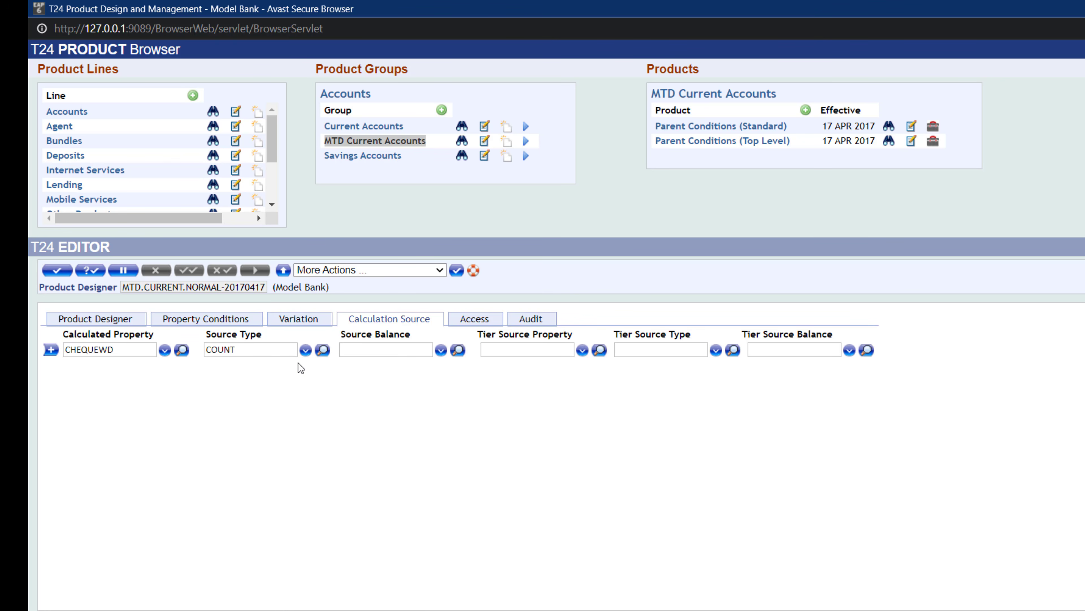
- Add a second calculation source row and set its calculated property to HIGHESTDEBIT from the lookup
{"action": "left_click", "coordinate": [50, 350]}
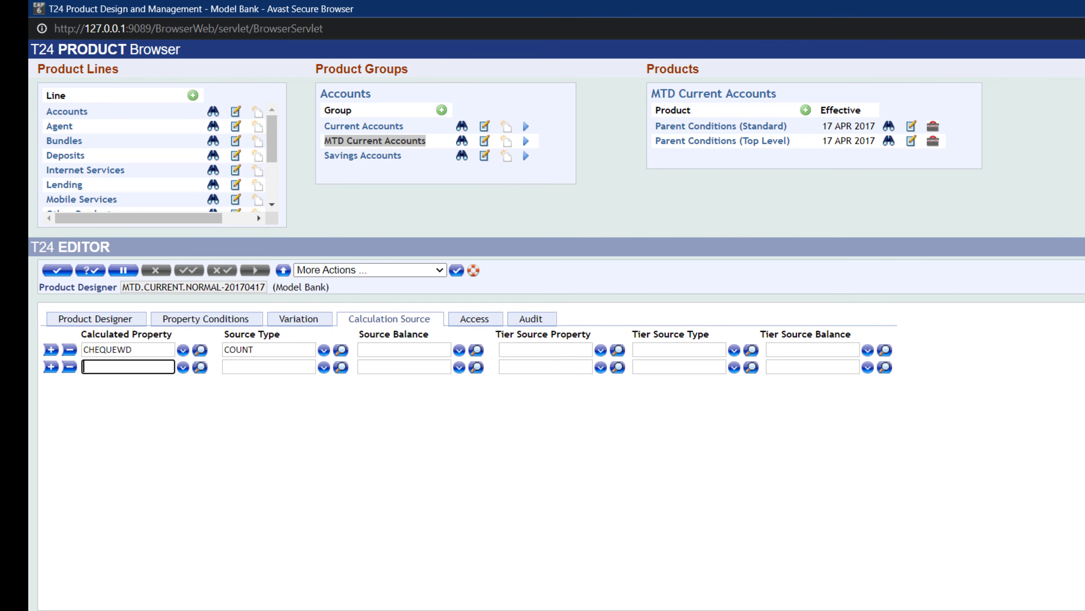
{"action": "key", "text": "alt+Tab"}
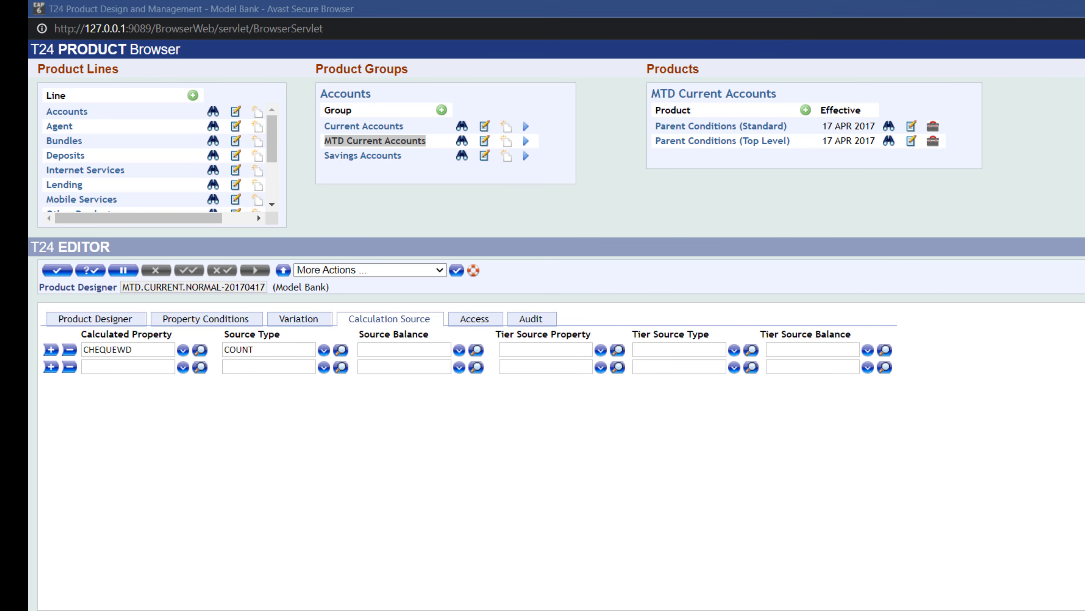
{"action": "left_click", "coordinate": [114, 367]}
{"action": "type", "text": "HIGHESTDEBIT"}
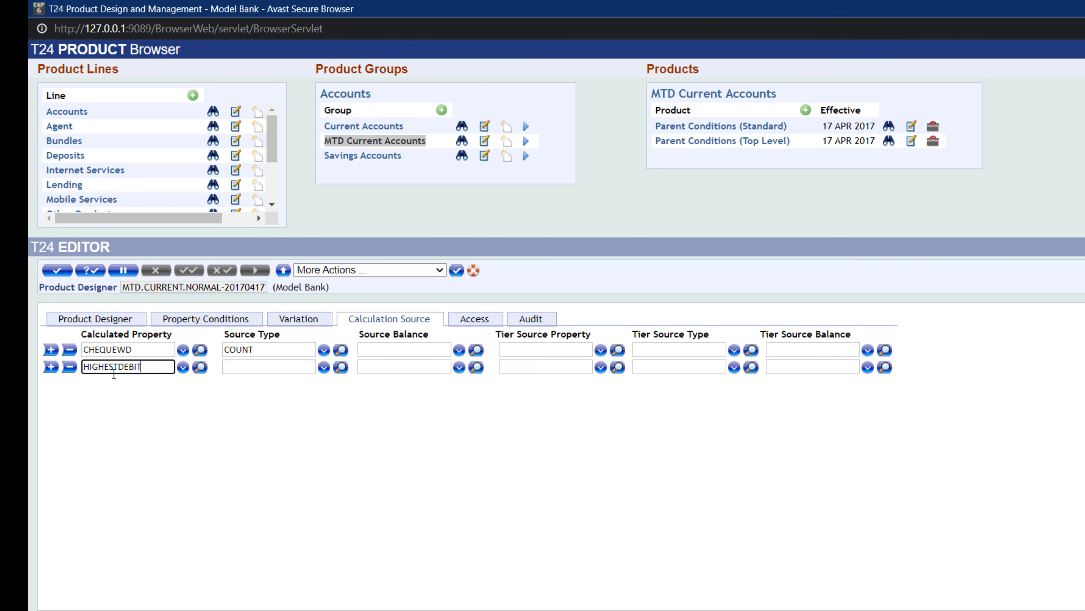
{"action": "left_click", "coordinate": [183, 367]}
{"action": "left_click", "coordinate": [183, 367]}
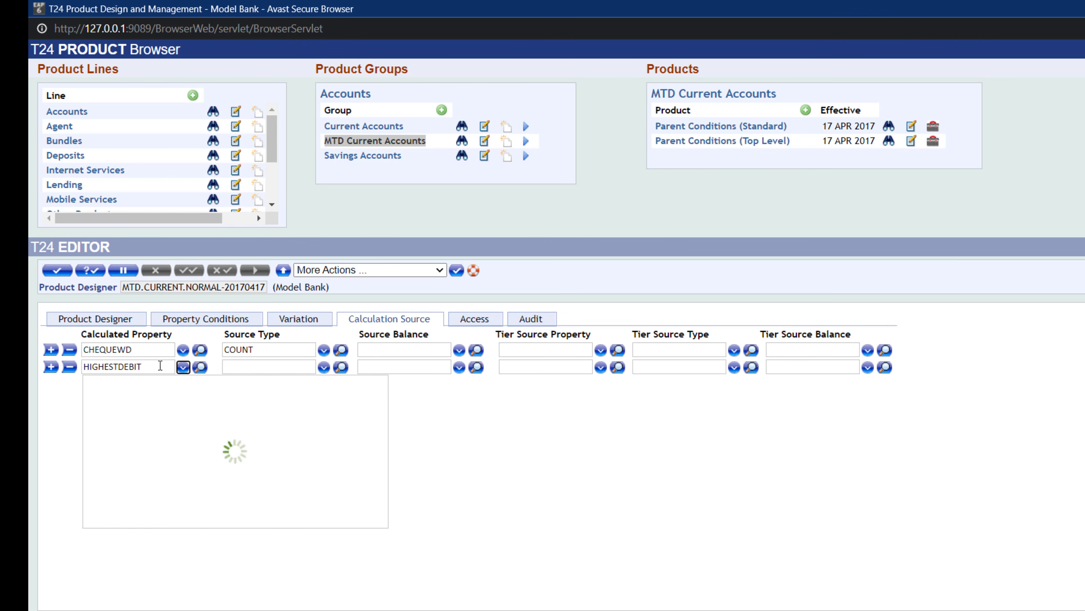
{"action": "left_click", "coordinate": [150, 364]}
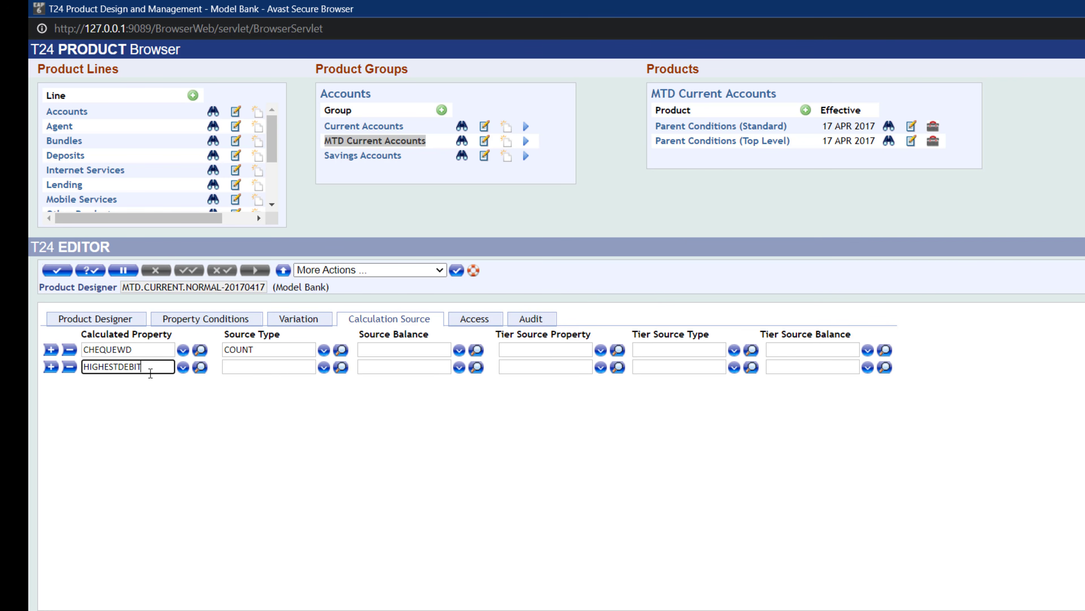
{"action": "key", "text": "BackSpace"}
{"action": "key", "text": "BackSpace"}
{"action": "key", "text": "BackSpace"}
{"action": "key", "text": "BackSpace"}
{"action": "key", "text": "BackSpace"}
{"action": "key", "text": "BackSpace"}
{"action": "left_click", "coordinate": [185, 368]}
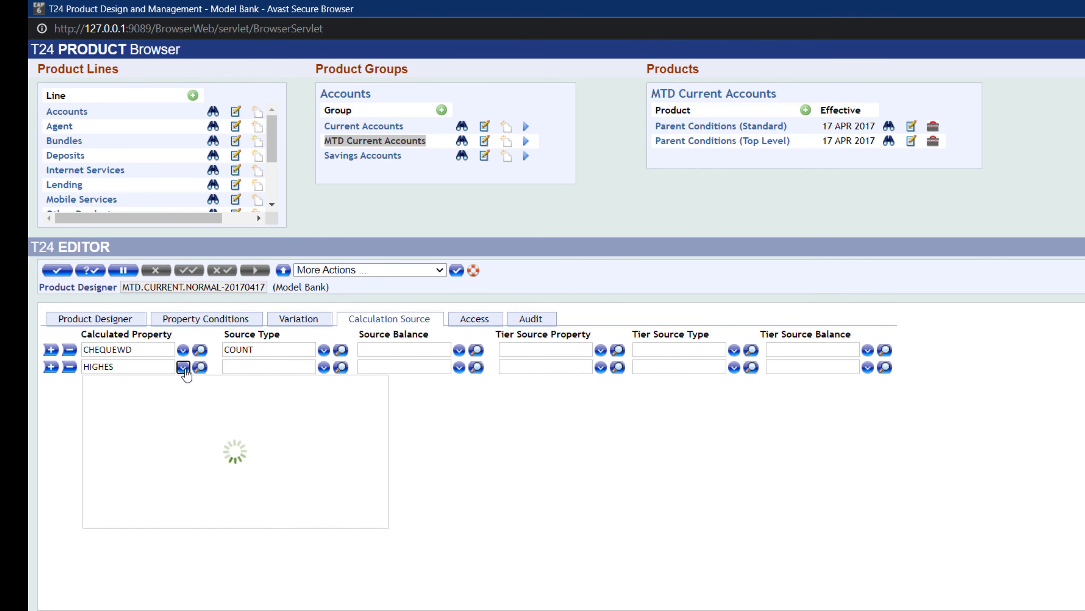
{"action": "left_click", "coordinate": [134, 367]}
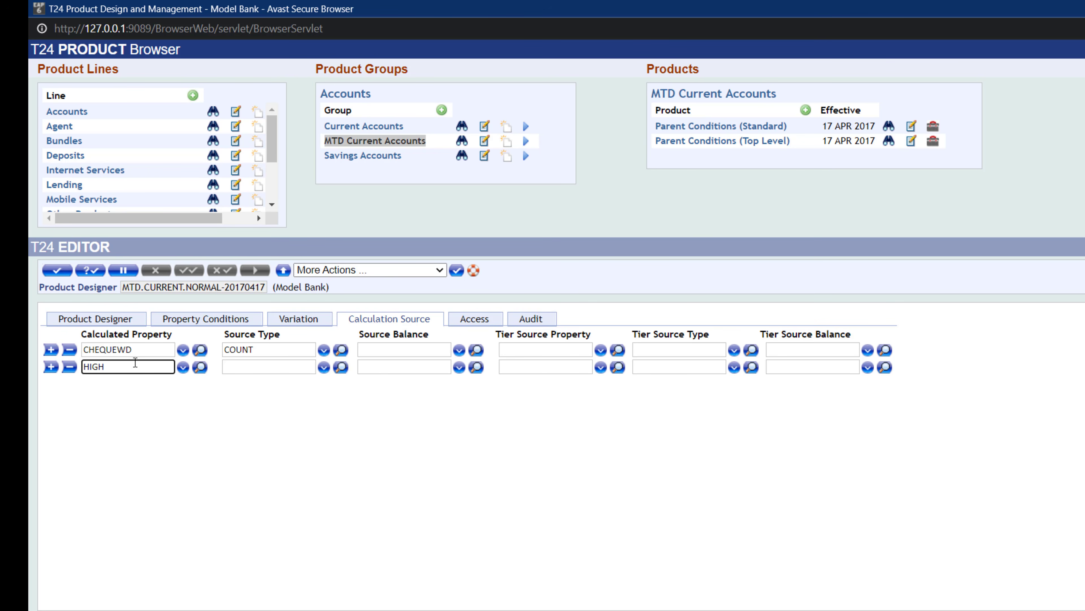
{"action": "key", "text": "BackSpace"}
{"action": "key", "text": "BackSpace"}
{"action": "left_click", "coordinate": [183, 367]}
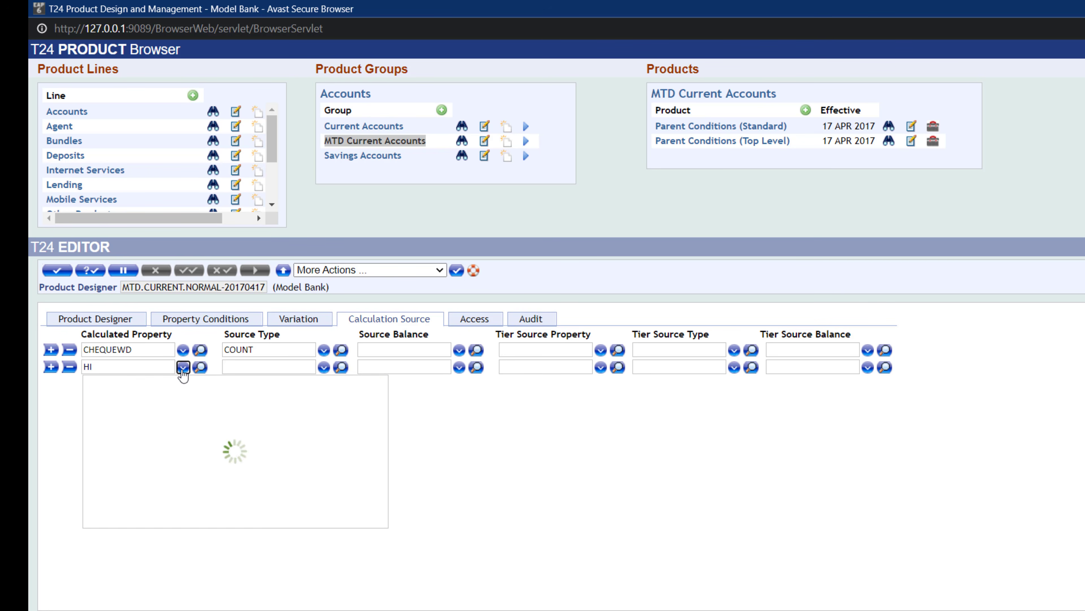
{"action": "left_click", "coordinate": [119, 368]}
{"action": "key", "text": "BackSpace"}
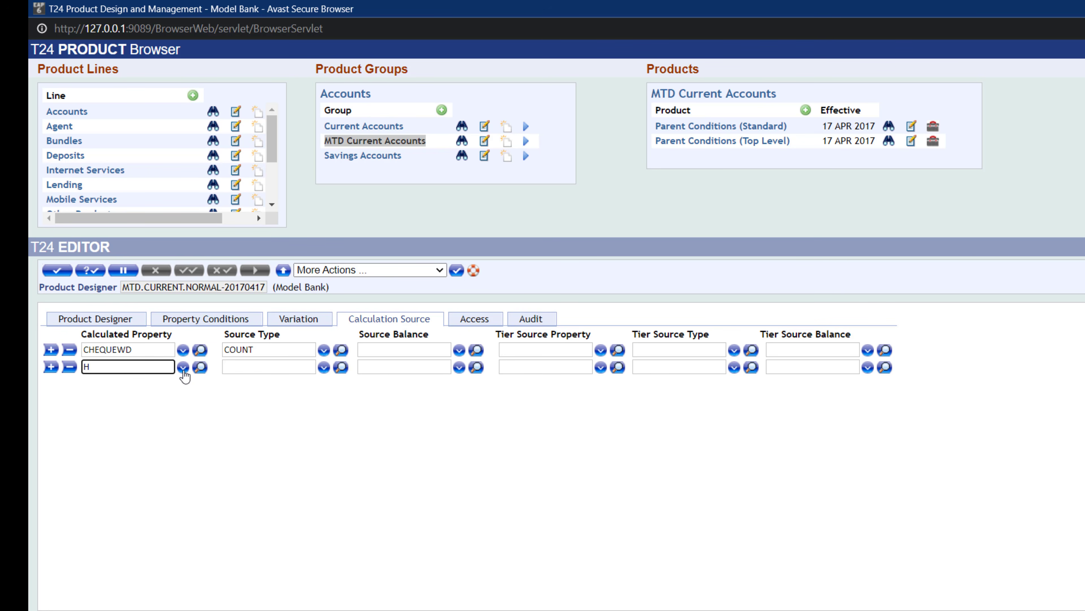
{"action": "left_click", "coordinate": [183, 369]}
{"action": "left_click", "coordinate": [119, 366]}
{"action": "key", "text": "BackSpace"}
{"action": "left_click", "coordinate": [183, 368]}
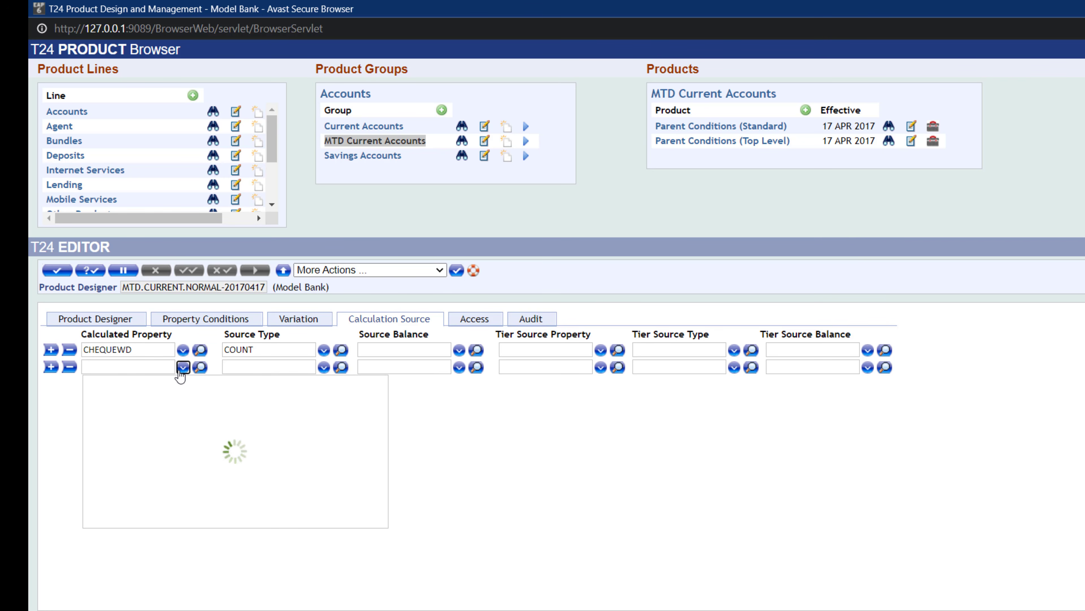
{"action": "left_click_drag", "start_coordinate": [378, 390], "coordinate": [376, 444]}
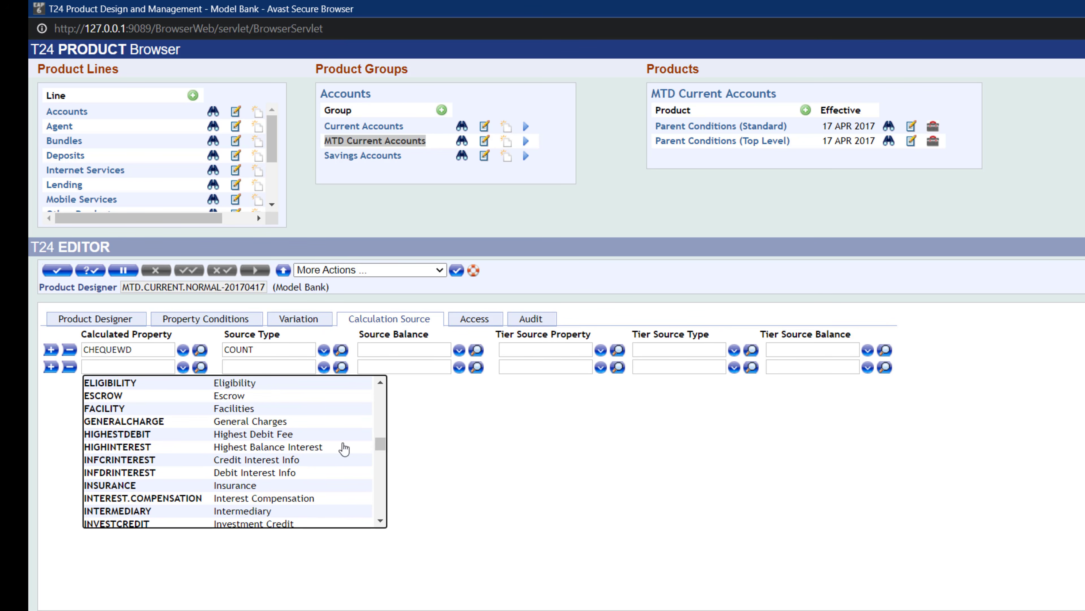
{"action": "left_click", "coordinate": [135, 435]}
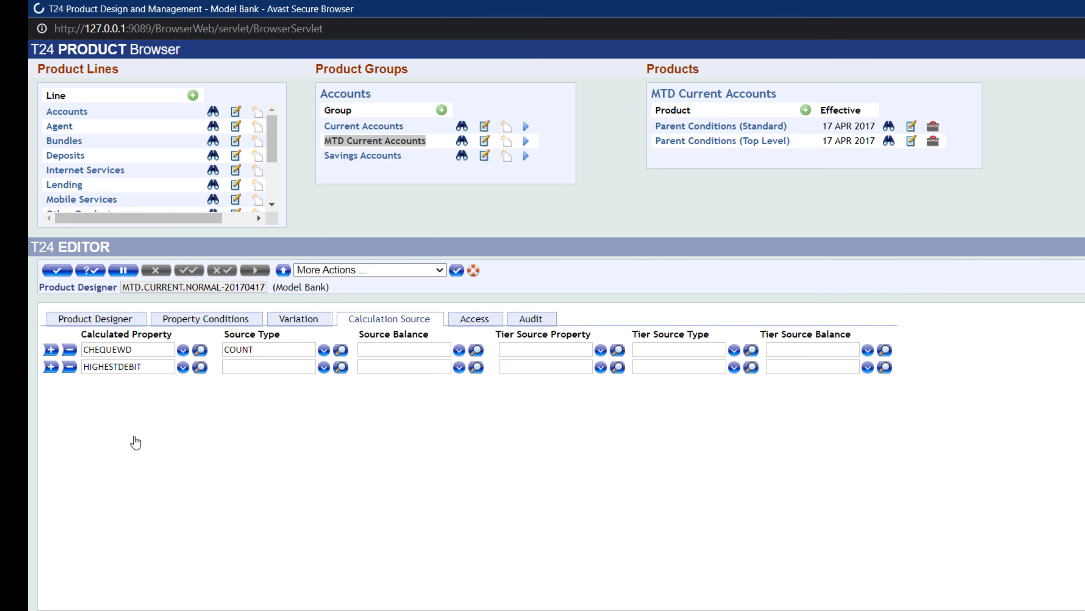
- Set the HIGHESTDEBIT row's source type to DR.MAXIMUM, choosing it from the lookup
{"action": "left_click", "coordinate": [258, 369]}
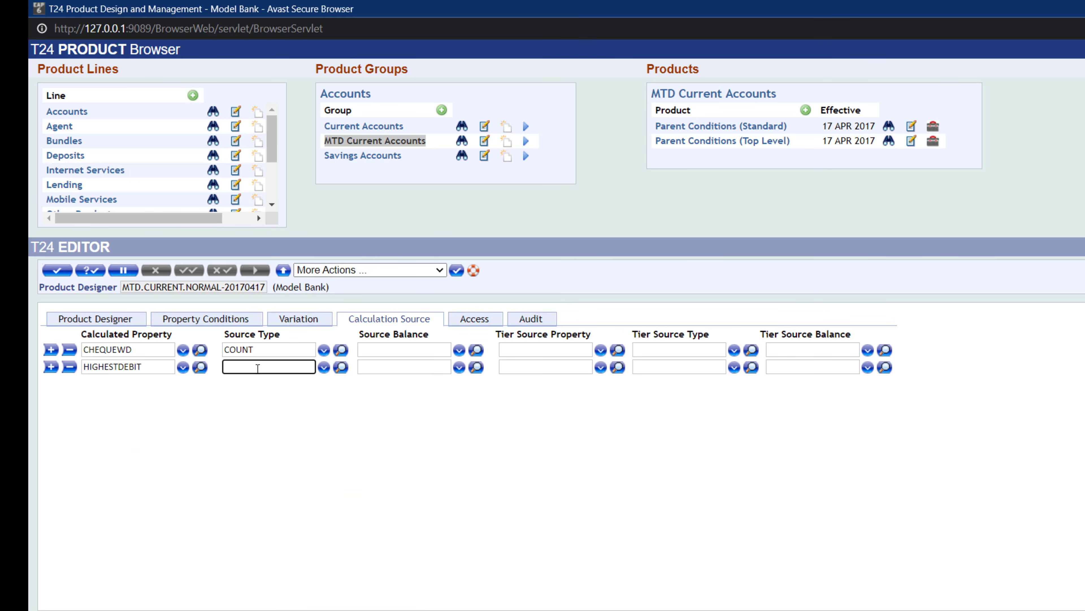
{"action": "type", "text": "DR.MAX"}
{"action": "left_click", "coordinate": [324, 367]}
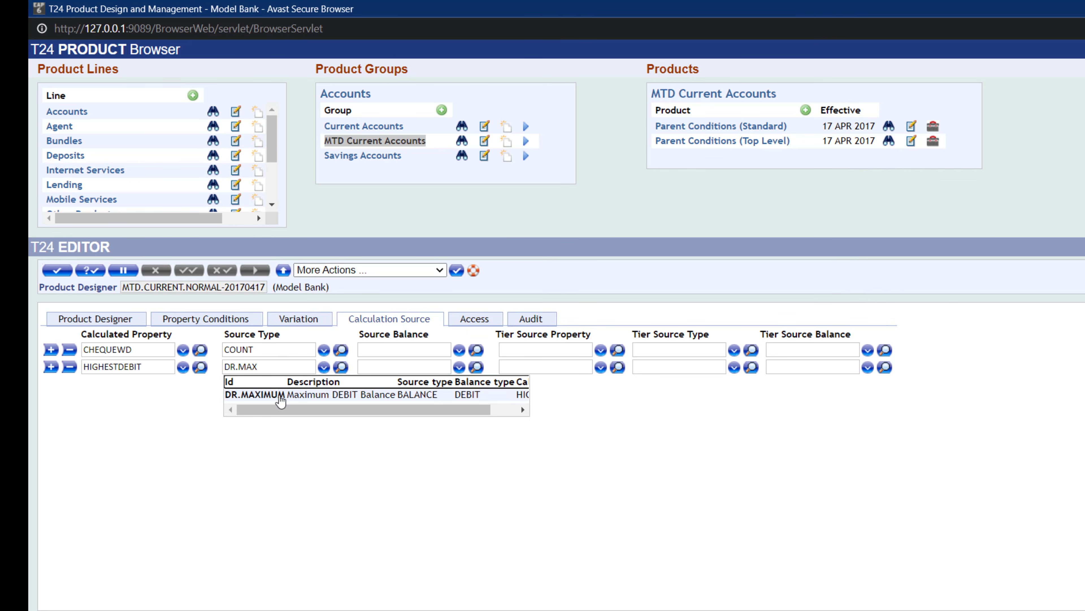
{"action": "left_click", "coordinate": [279, 395]}
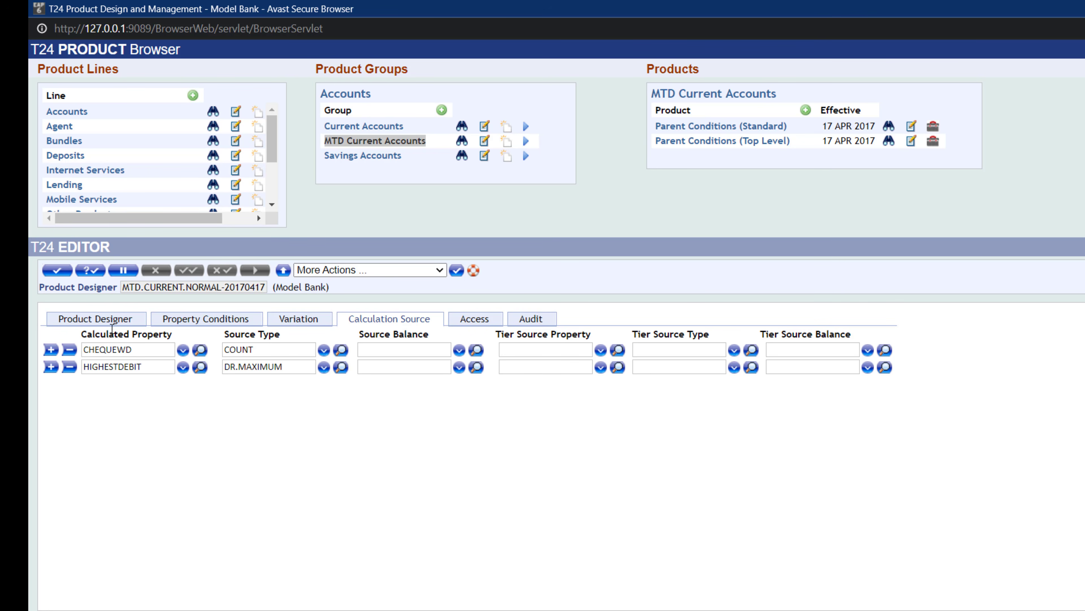
- Set the HIGHESTDEBIT row's source balance to CURBALANCE, picking it from the balance lookup
{"action": "left_click", "coordinate": [92, 270]}
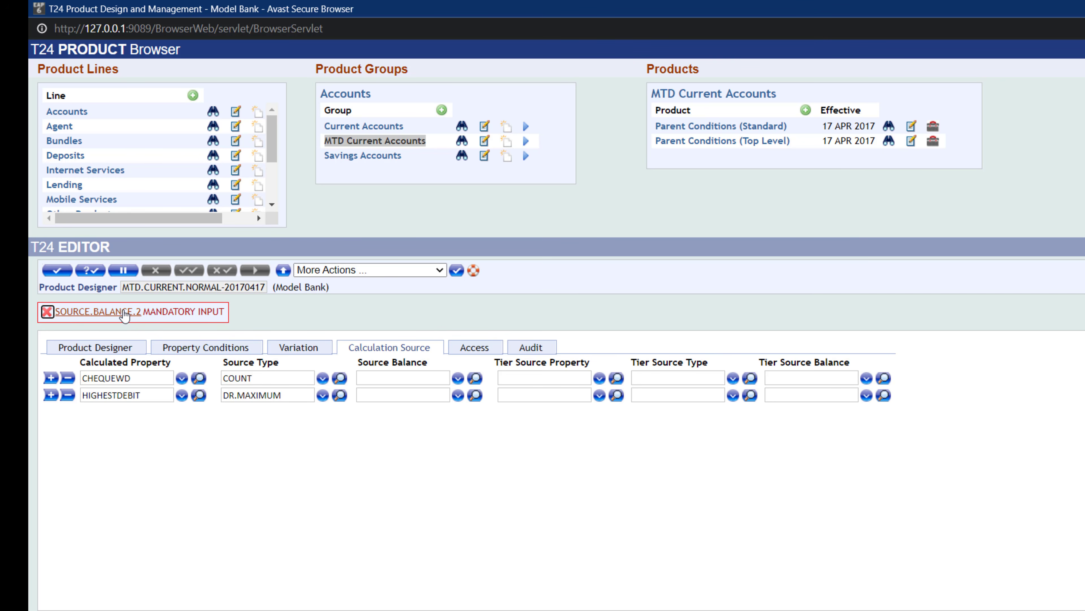
{"action": "left_click", "coordinate": [101, 315]}
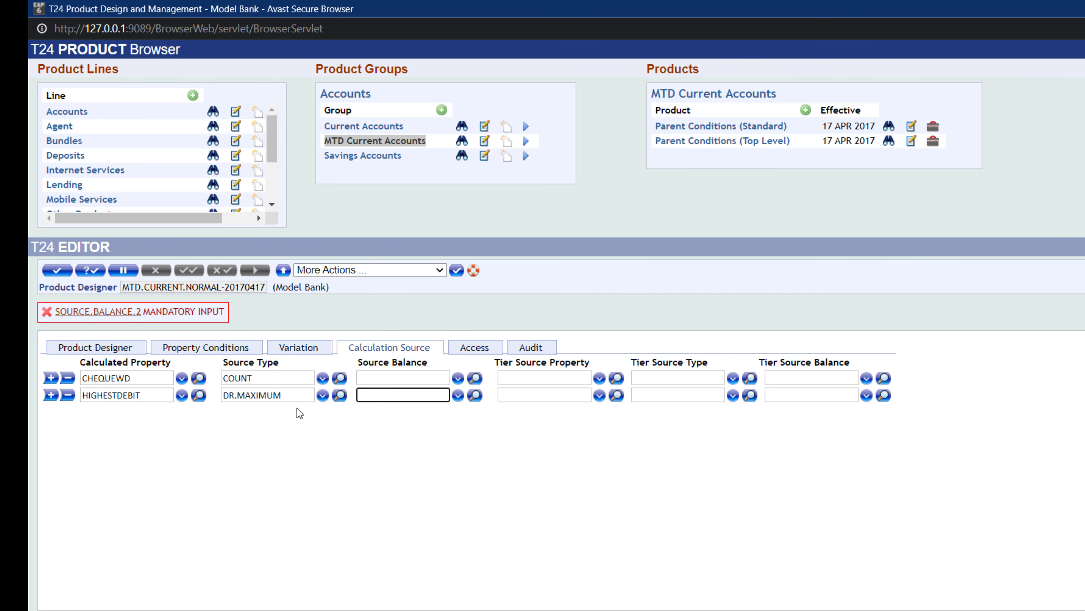
{"action": "left_click", "coordinate": [457, 395]}
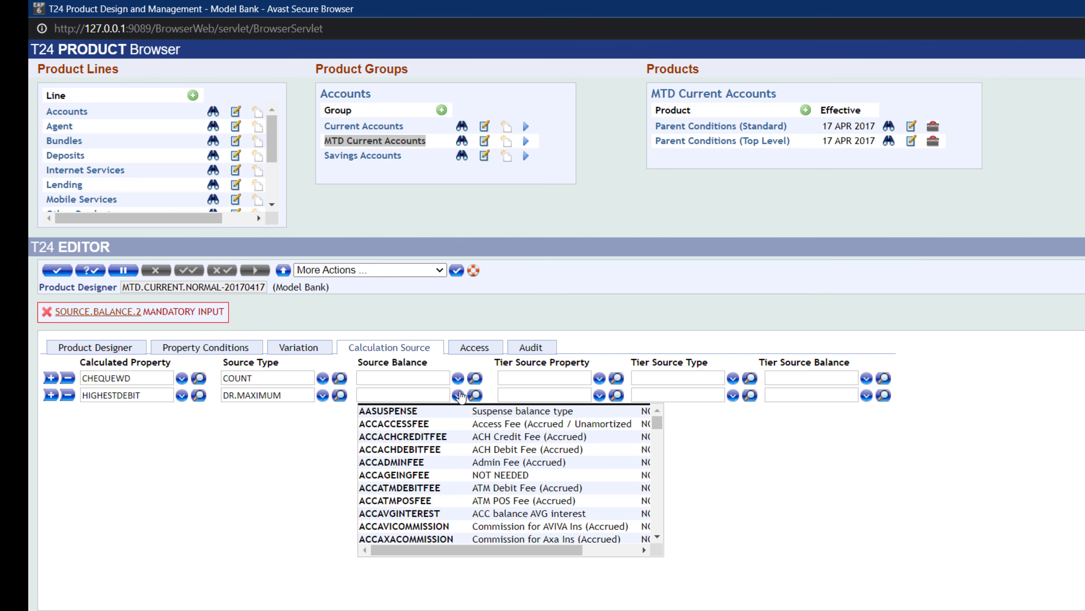
{"action": "scroll", "coordinate": [418, 487], "scroll_direction": "down", "scroll_amount": 10}
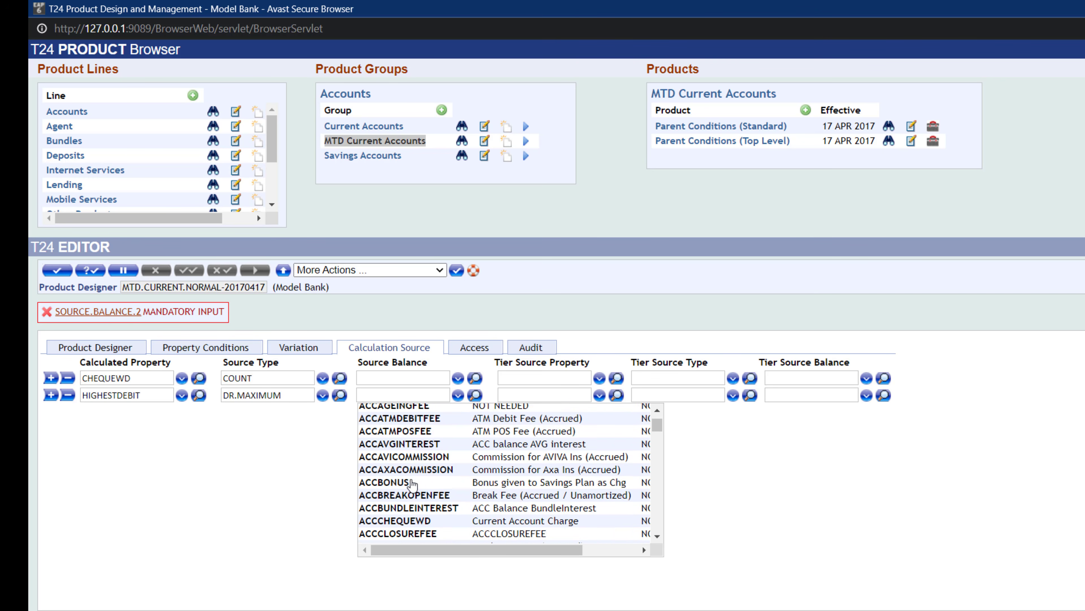
{"action": "scroll", "coordinate": [418, 486], "scroll_direction": "down", "scroll_amount": 15}
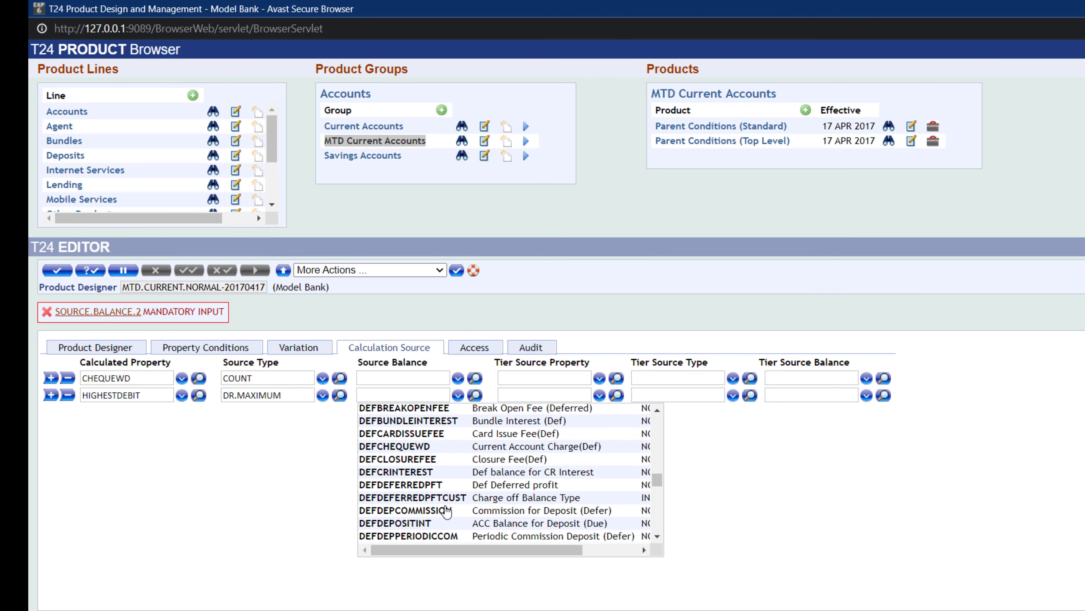
{"action": "scroll", "coordinate": [467, 519], "scroll_direction": "down", "scroll_amount": 10}
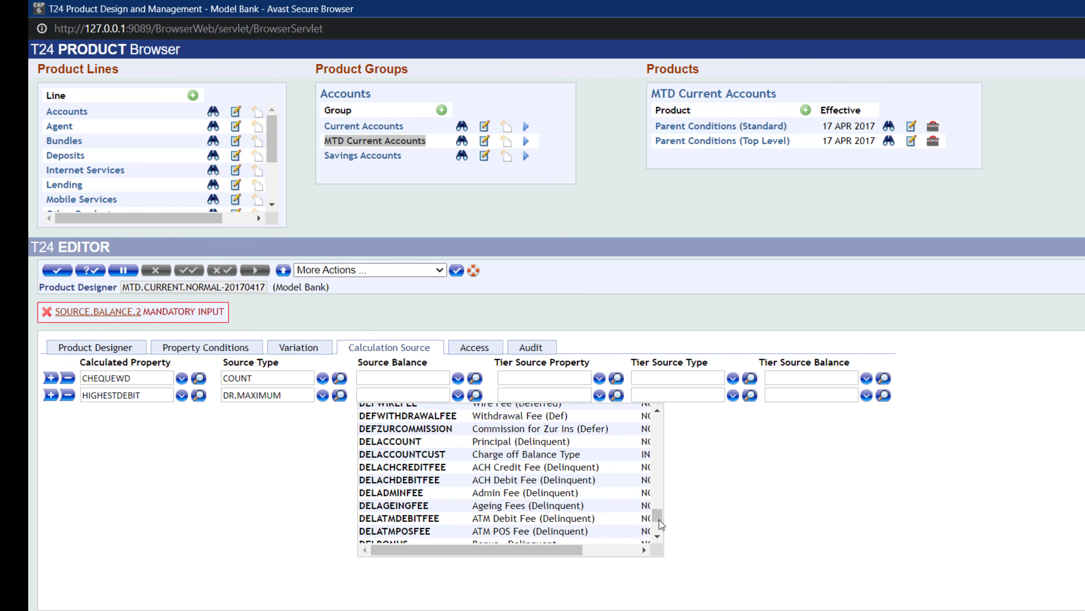
{"action": "left_click_drag", "start_coordinate": [660, 515], "coordinate": [652, 465]}
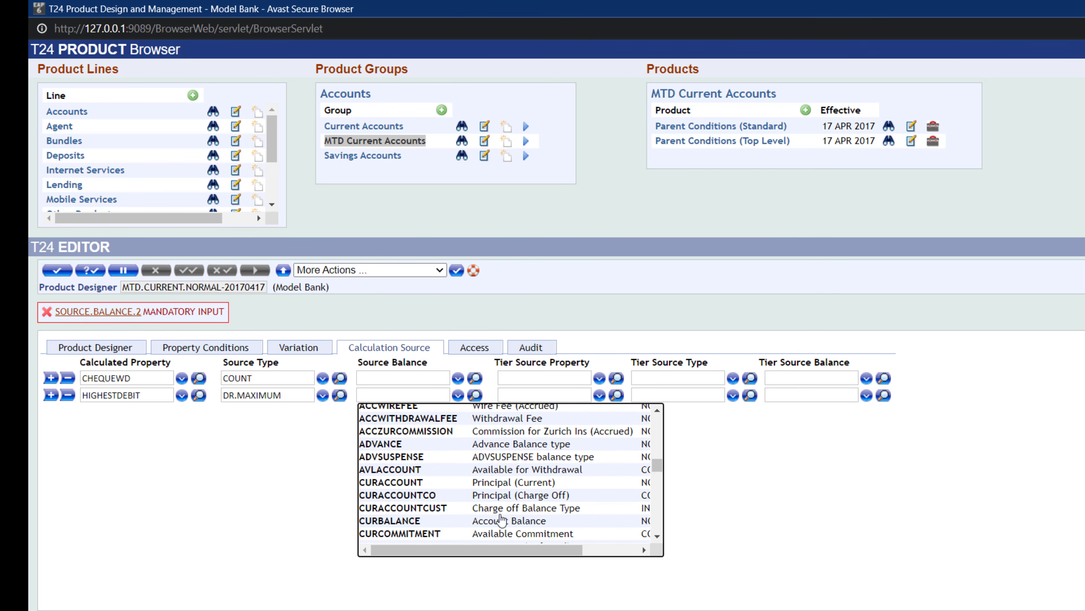
{"action": "left_click", "coordinate": [401, 522]}
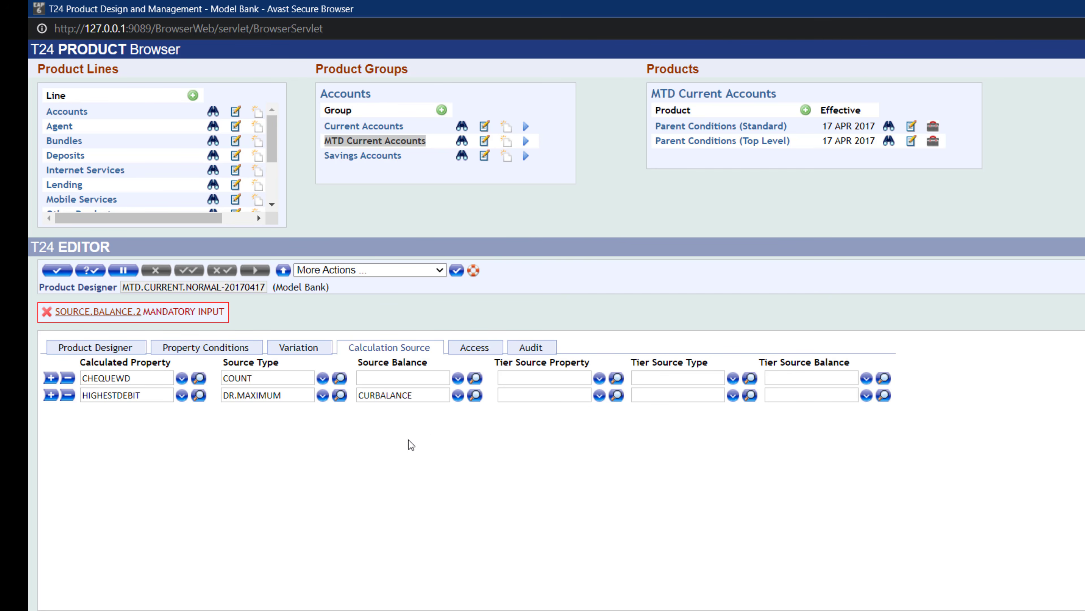
- Validate and commit the MTD.CURRENT.NORMAL product record
{"action": "left_click", "coordinate": [93, 269]}
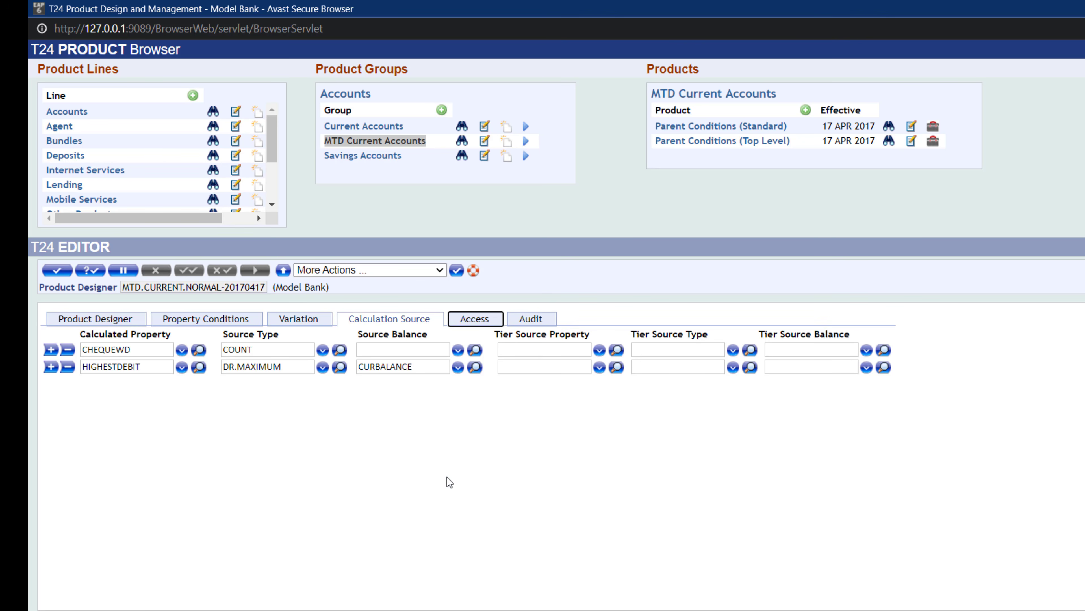
{"action": "left_click", "coordinate": [96, 319]}
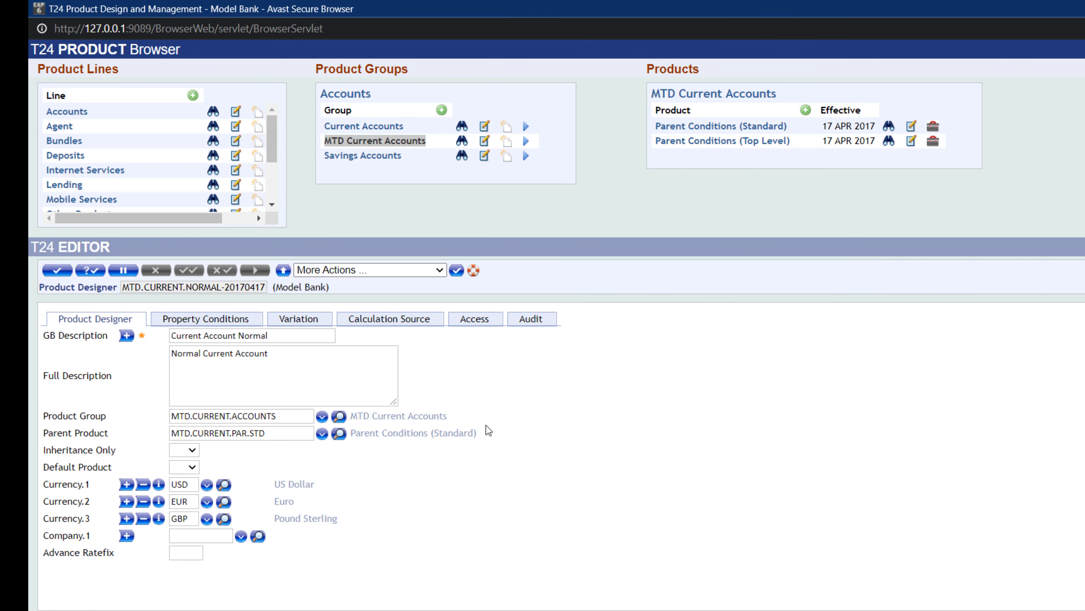
{"action": "left_click", "coordinate": [63, 271]}
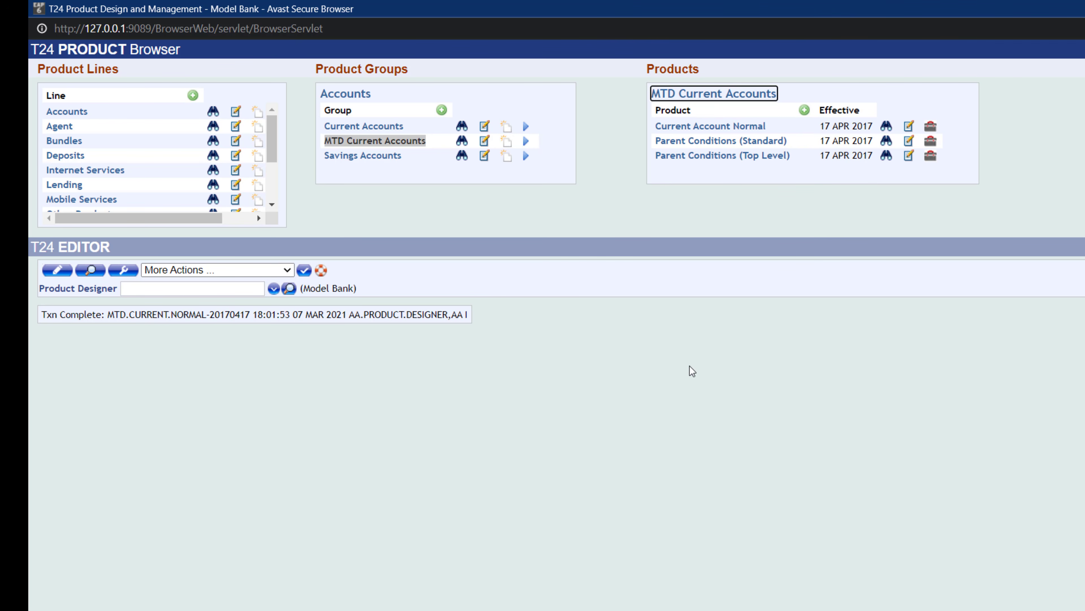
- Open the saved Current Account Normal product and review its Product Designer and Property Conditions tabs
{"action": "left_click", "coordinate": [887, 127]}
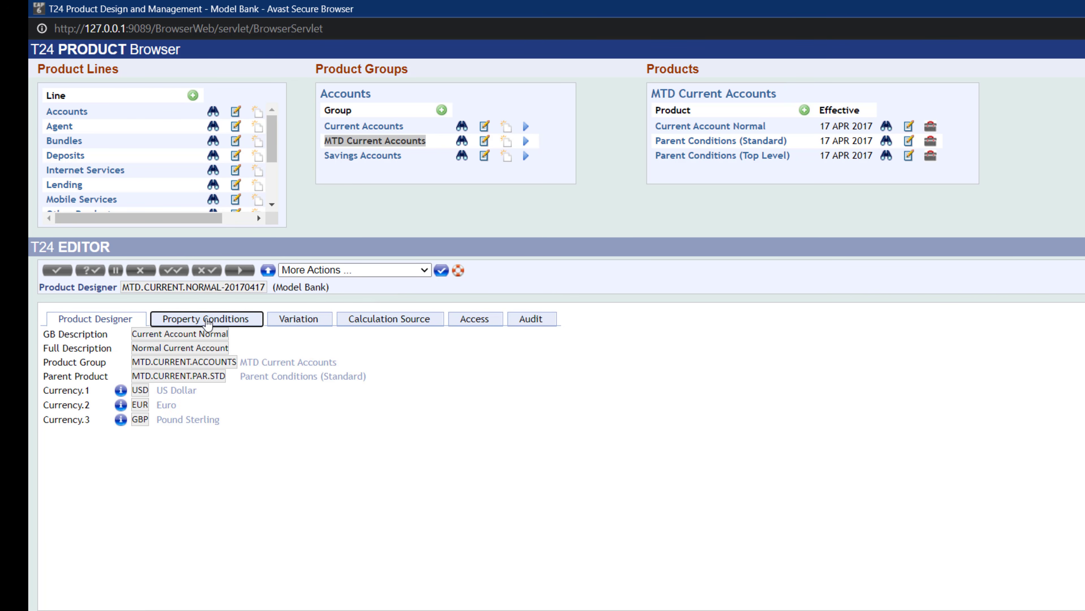
{"action": "left_click", "coordinate": [207, 322]}
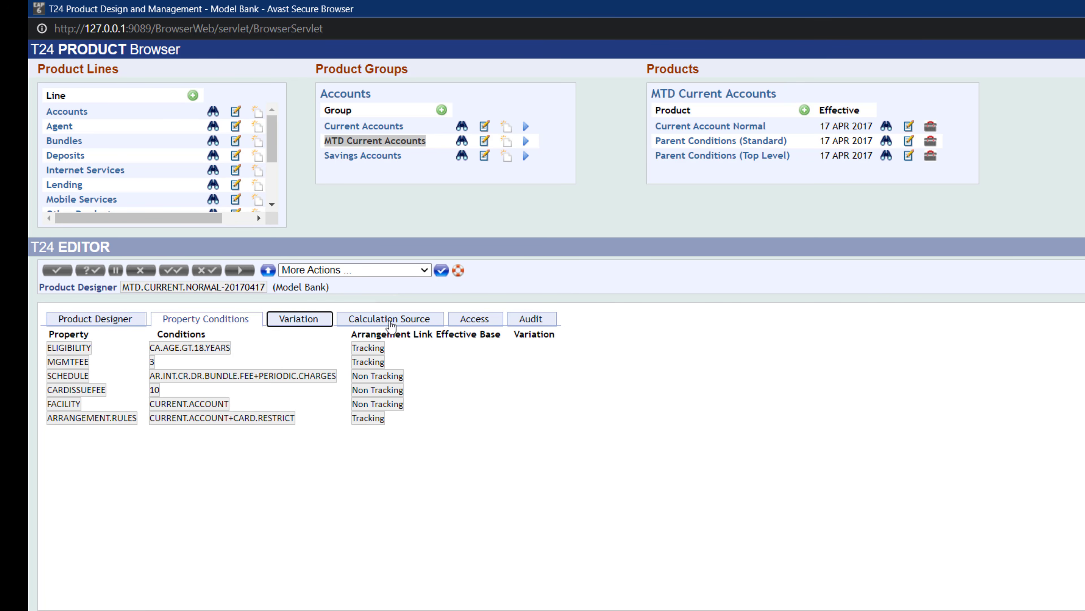
{"action": "left_click", "coordinate": [121, 319]}
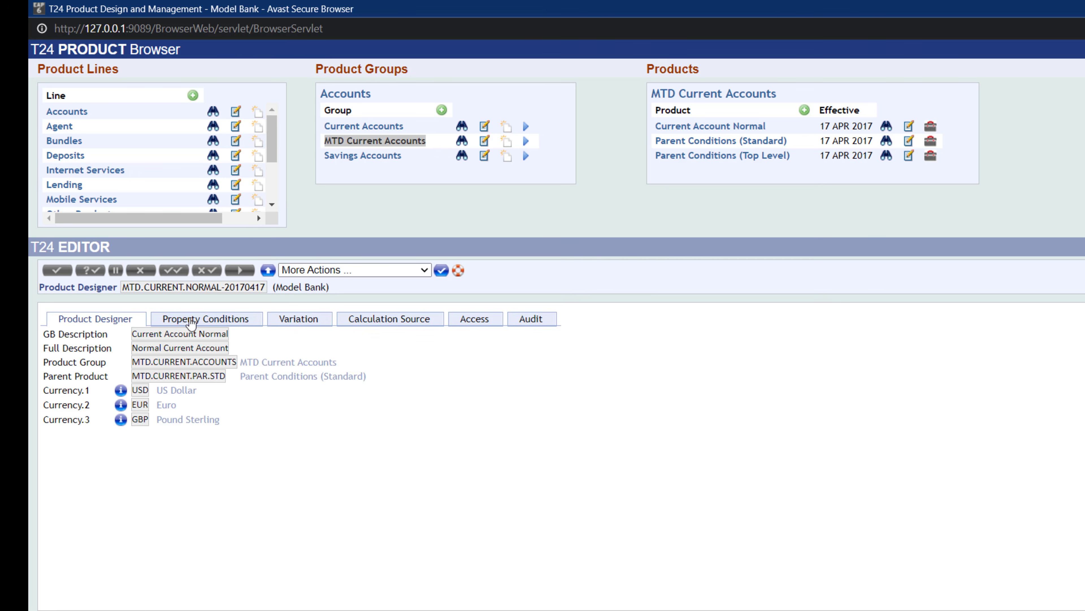
{"action": "left_click", "coordinate": [218, 323]}
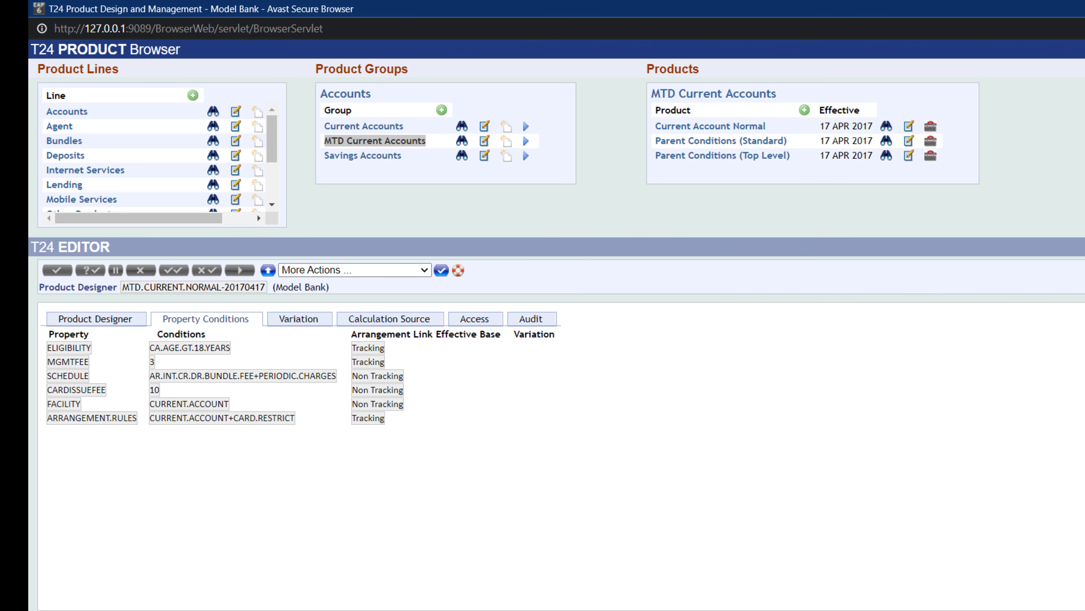
- Open the Product Catalog and browse the products under Accounts > Current Accounts, then close it
{"action": "left_click", "coordinate": [1084, 8]}
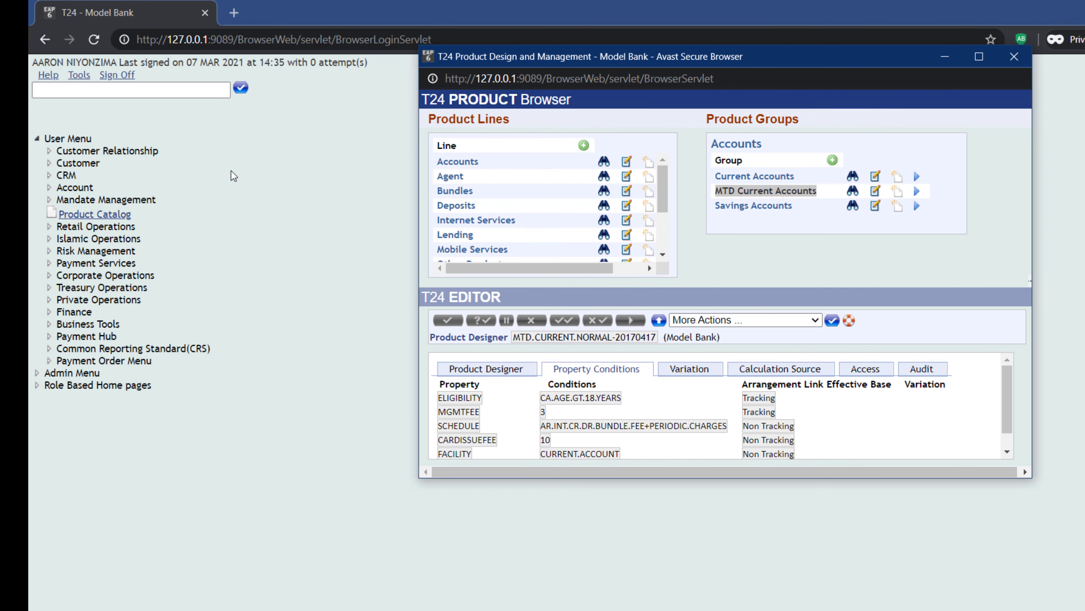
{"action": "left_click", "coordinate": [93, 213]}
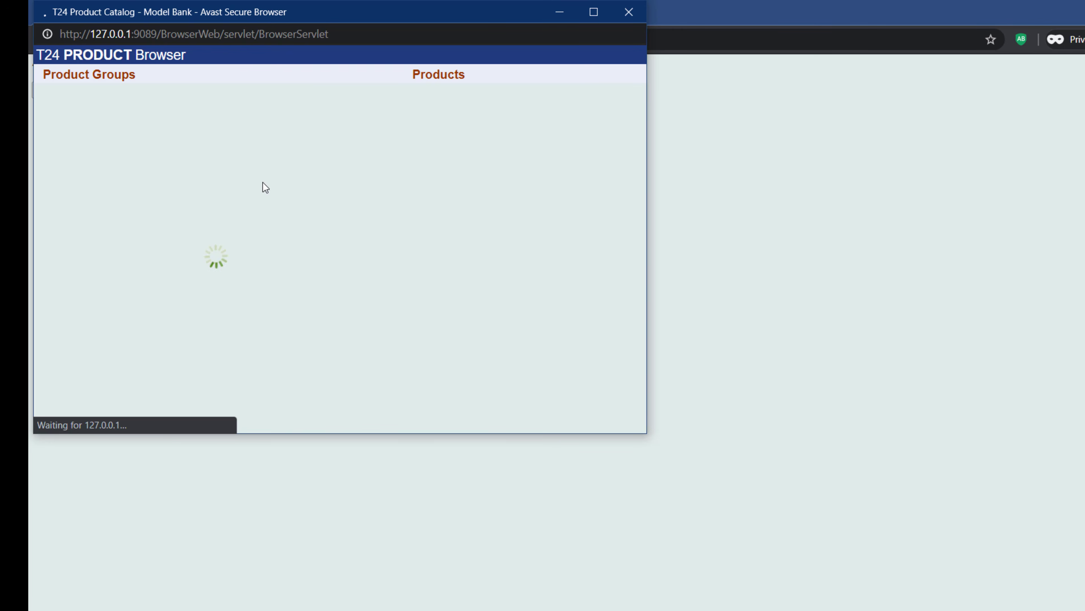
{"action": "left_click", "coordinate": [55, 117]}
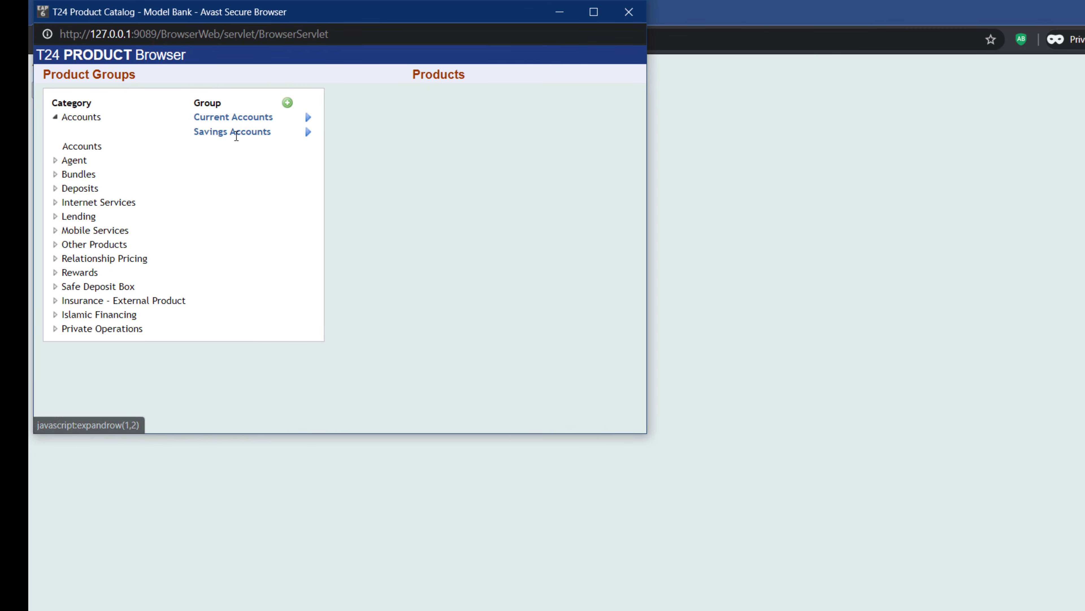
{"action": "left_click", "coordinate": [306, 118]}
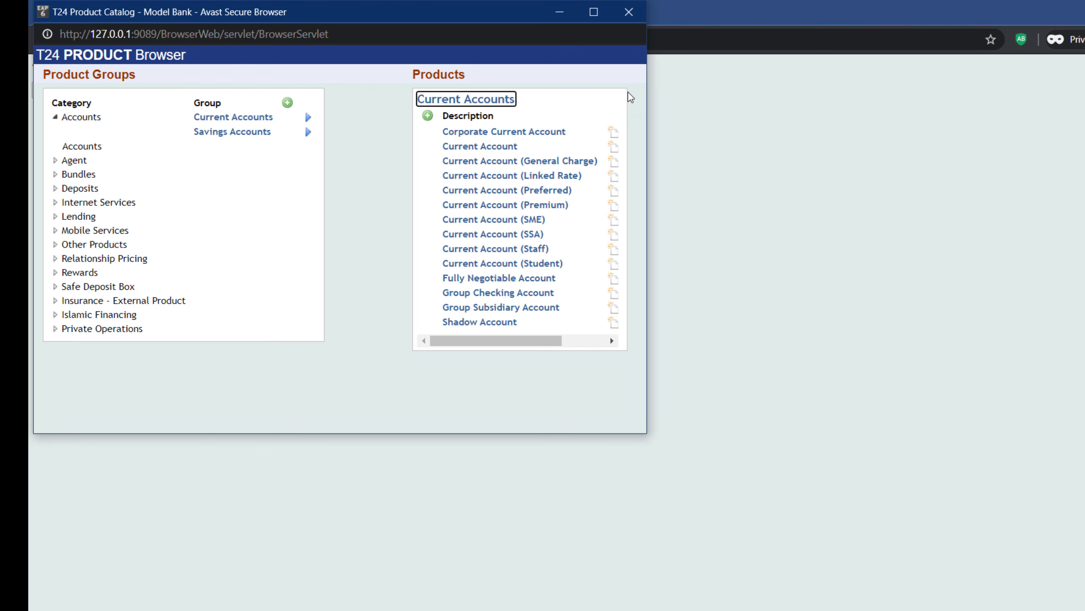
{"action": "left_click", "coordinate": [628, 13]}
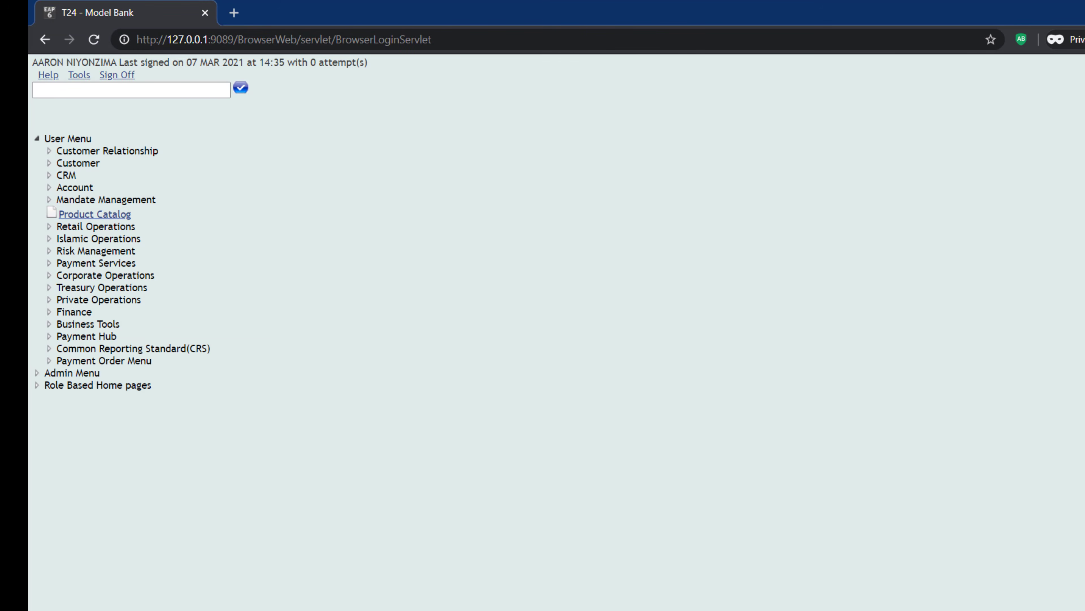
- Proof the Current Account Normal product with available date 17 APR 2017 and the Online service option
{"action": "mouse_move", "coordinate": [611, 607]}
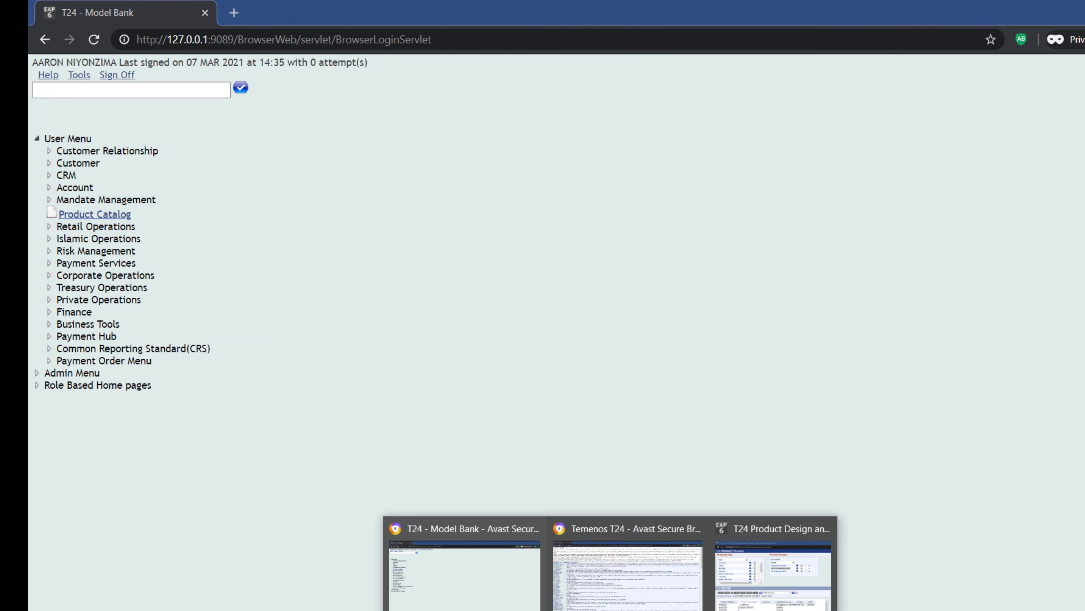
{"action": "left_click", "coordinate": [781, 575]}
{"action": "left_click", "coordinate": [979, 57]}
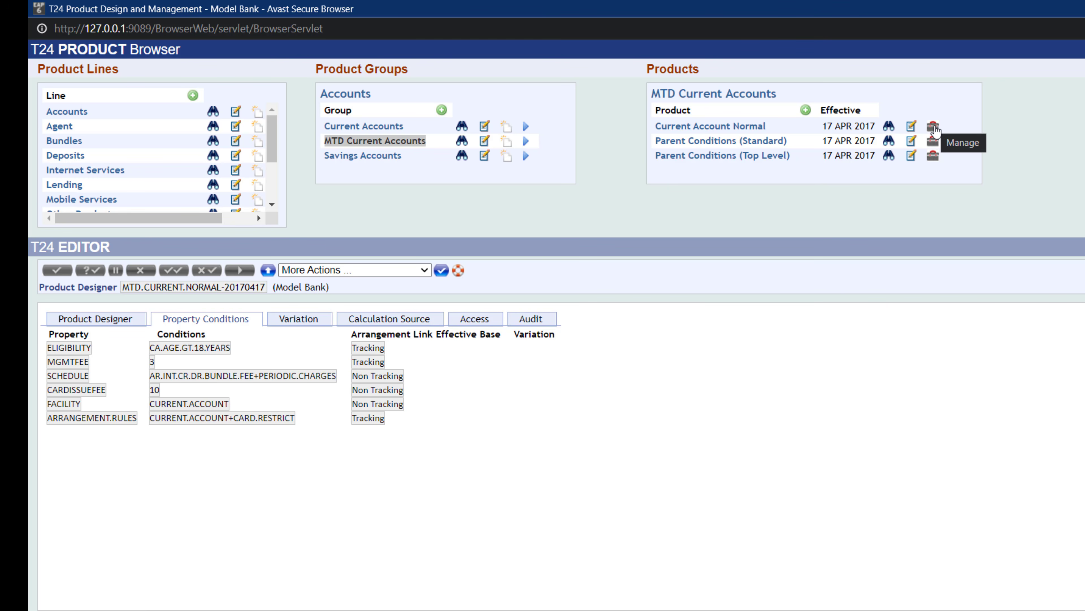
{"action": "left_click", "coordinate": [934, 128]}
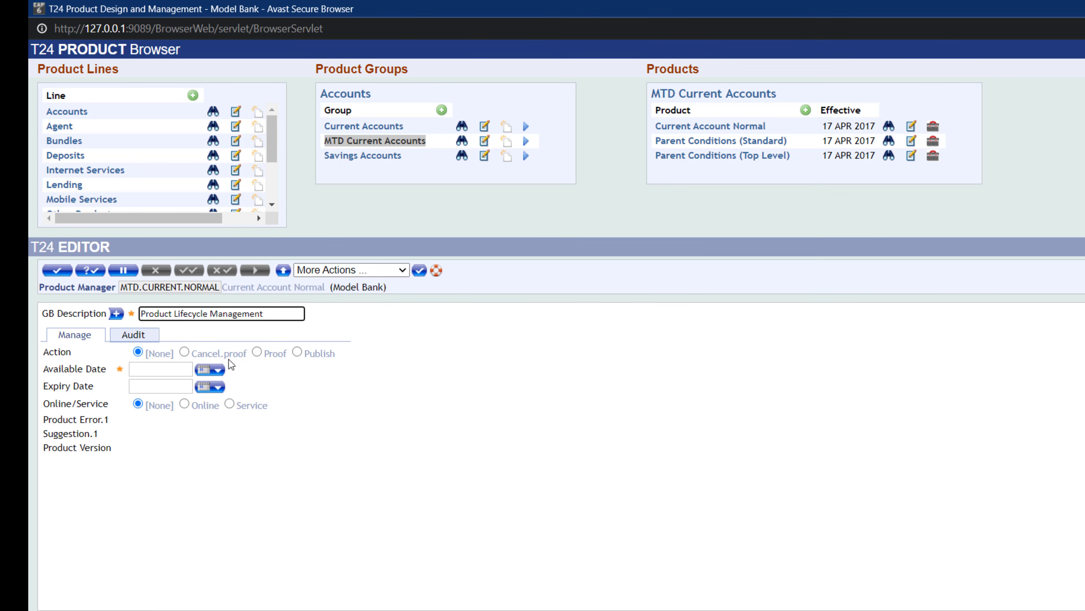
{"action": "left_click", "coordinate": [257, 352]}
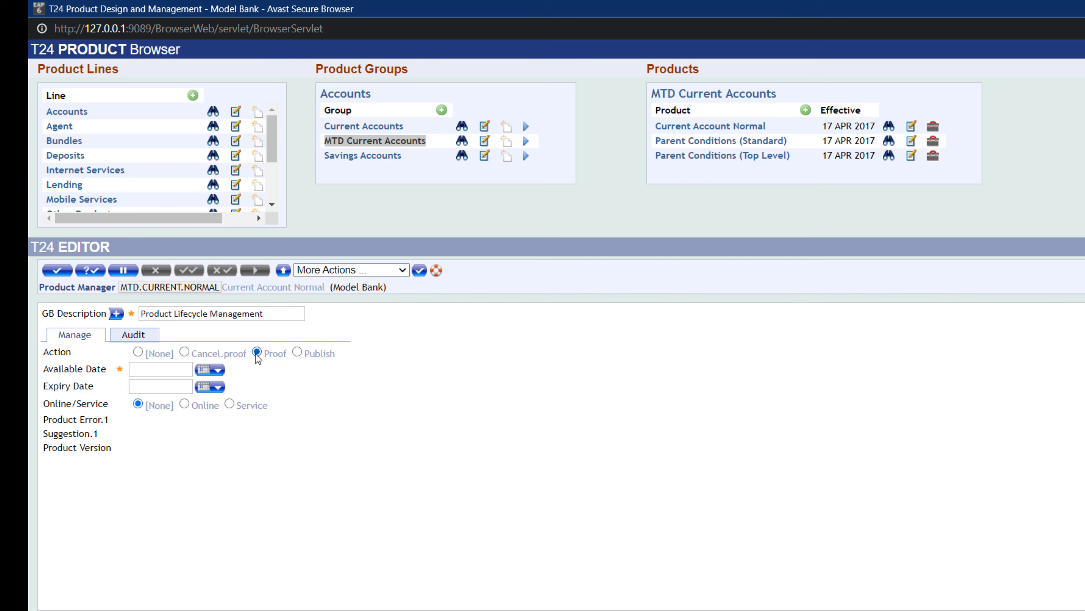
{"action": "left_click", "coordinate": [222, 376]}
{"action": "left_click", "coordinate": [138, 479]}
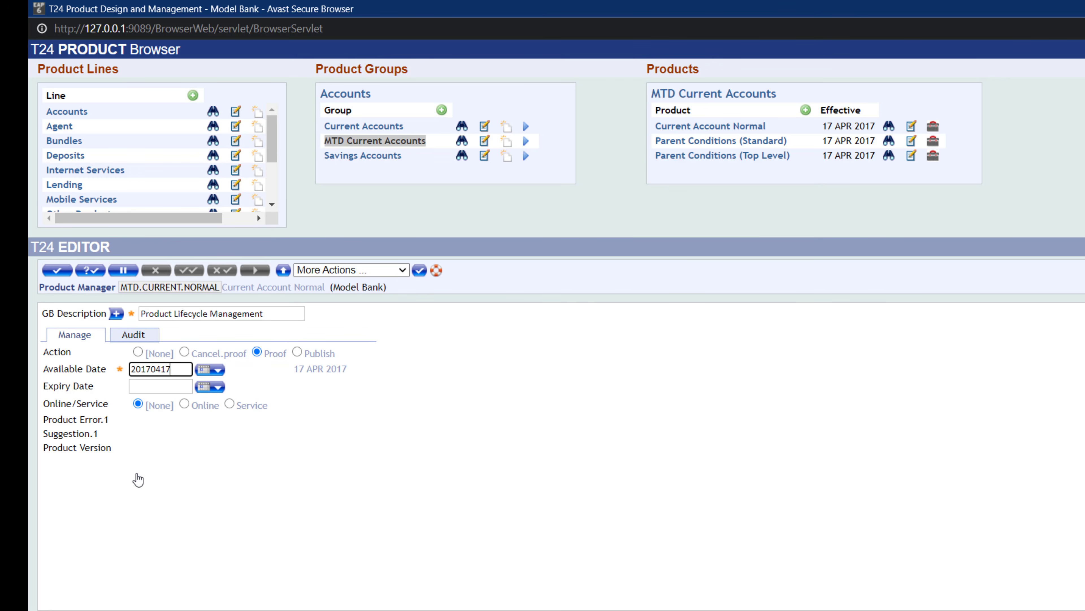
{"action": "left_click", "coordinate": [368, 415]}
{"action": "left_click", "coordinate": [186, 404]}
{"action": "left_click", "coordinate": [57, 270]}
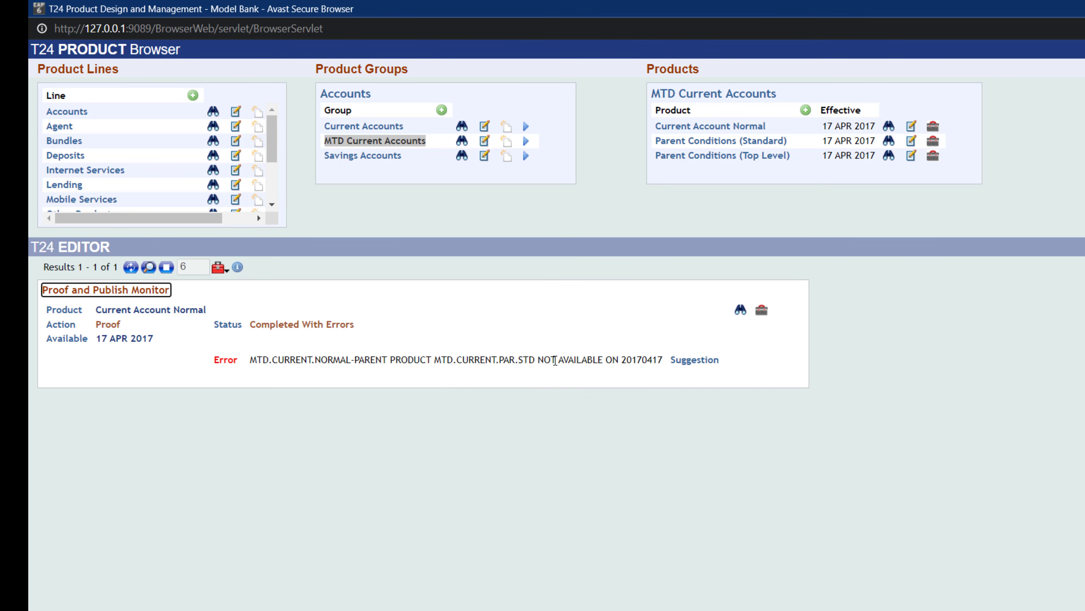
- Proof the Parent Conditions (Standard) product with available date 17 APR 2017 and the Online service option
{"action": "left_click_drag", "start_coordinate": [441, 362], "coordinate": [534, 363]}
{"action": "left_click", "coordinate": [166, 268]}
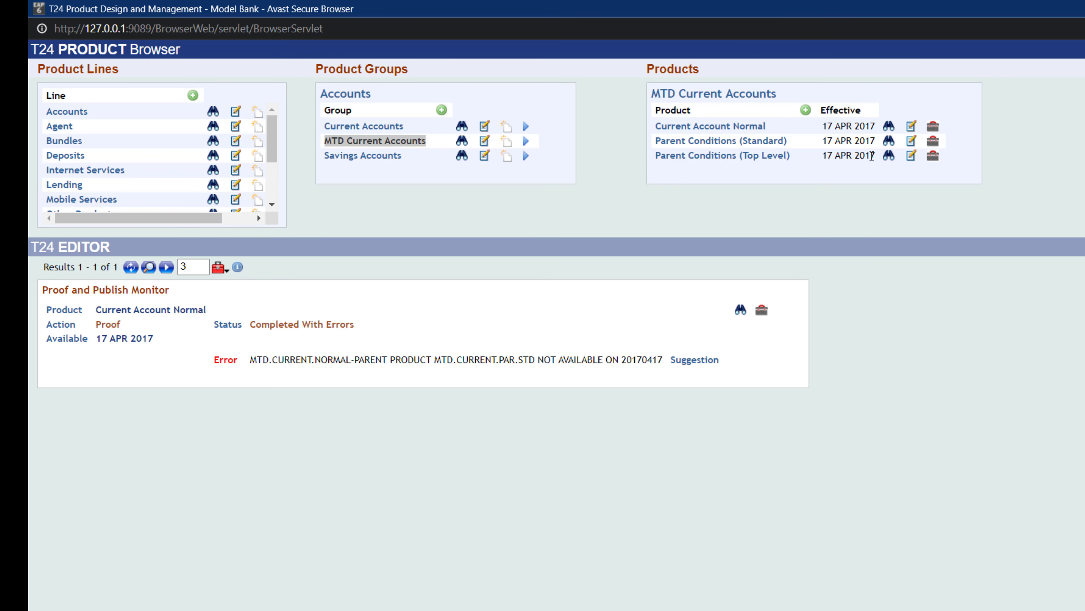
{"action": "left_click_drag", "start_coordinate": [536, 359], "coordinate": [510, 365]}
{"action": "left_click_drag", "start_coordinate": [433, 358], "coordinate": [518, 359]}
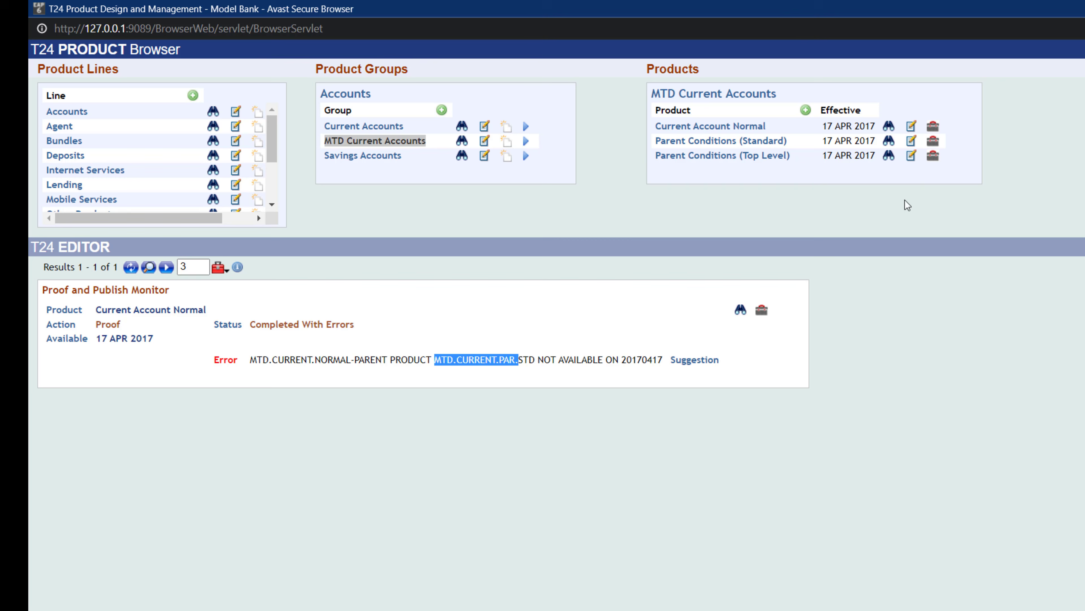
{"action": "left_click", "coordinate": [934, 141]}
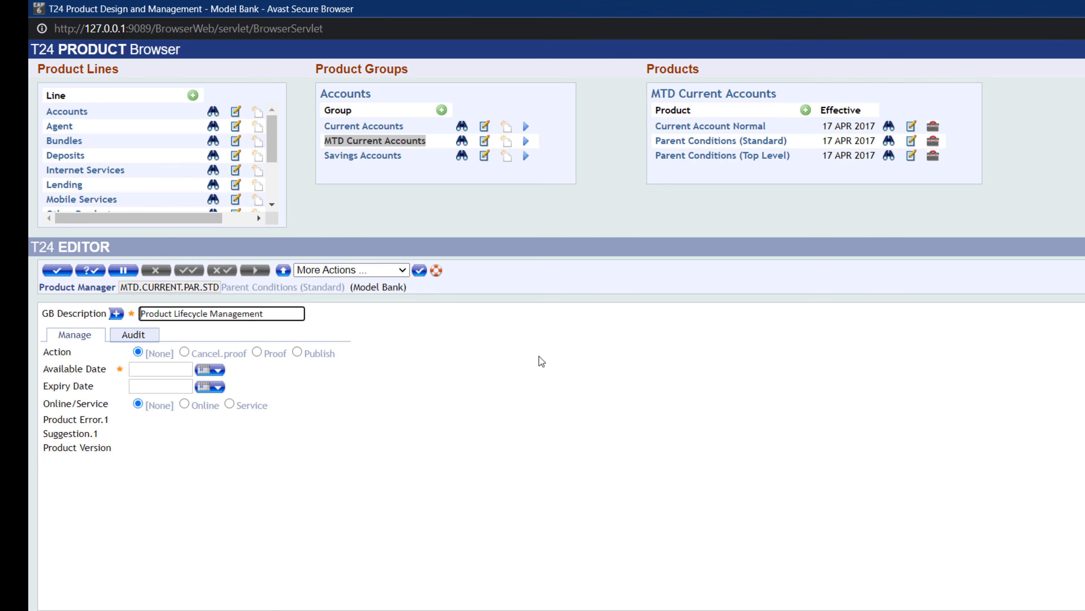
{"action": "left_click", "coordinate": [257, 352]}
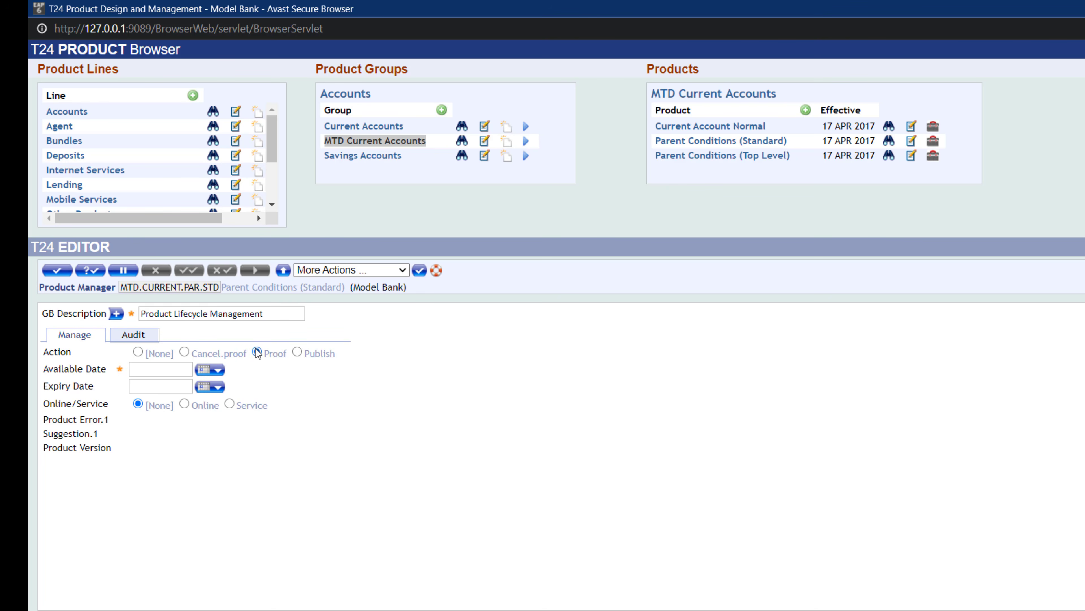
{"action": "left_click", "coordinate": [211, 370]}
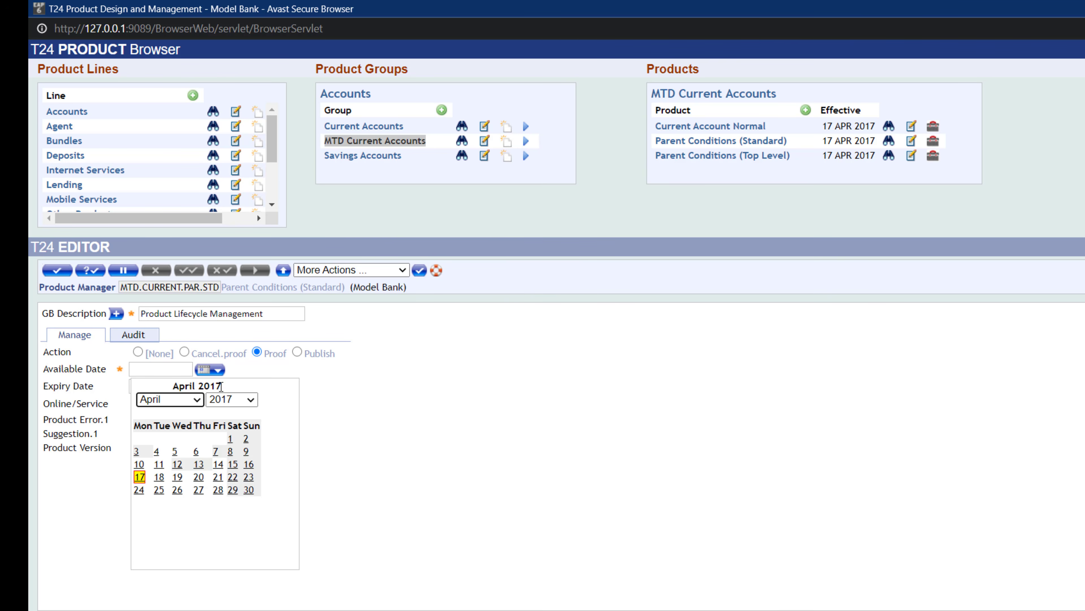
{"action": "left_click", "coordinate": [143, 477]}
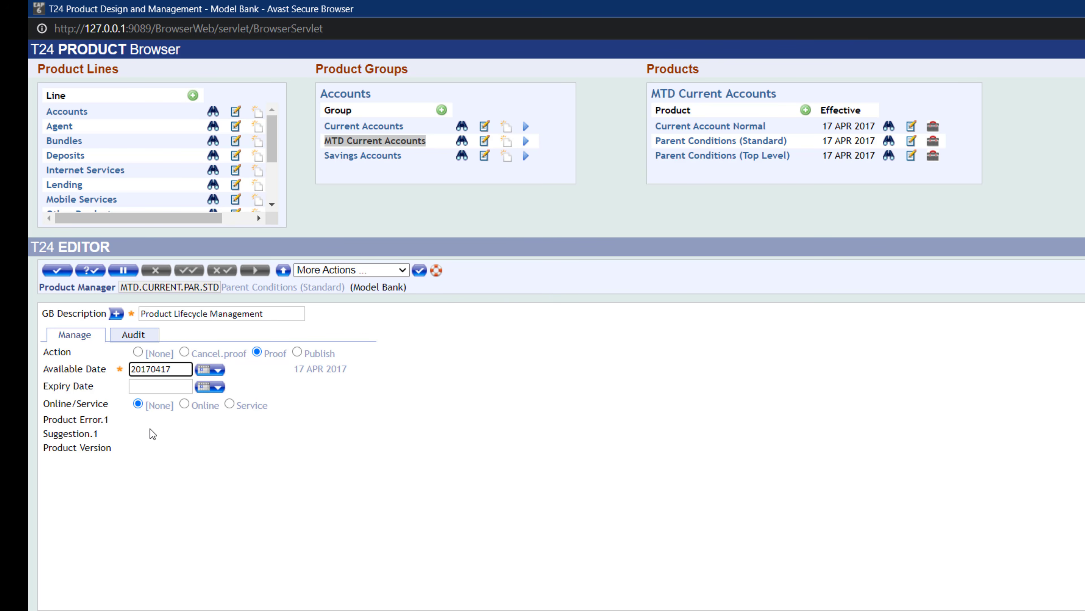
{"action": "left_click", "coordinate": [182, 402]}
{"action": "left_click", "coordinate": [58, 270]}
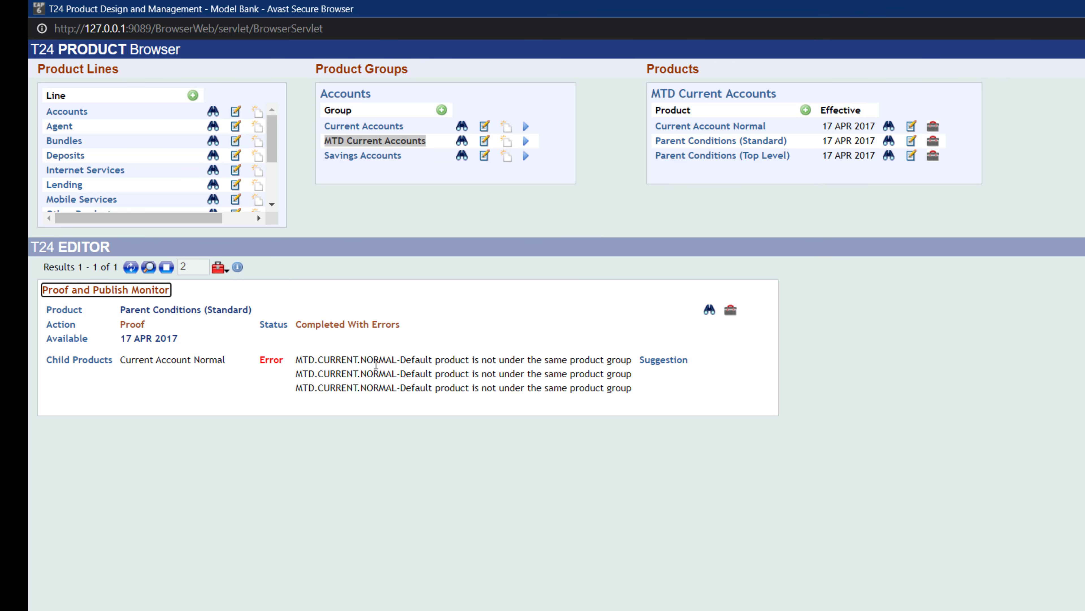
- Open the Current Account Normal product for editing in the product designer
{"action": "left_click_drag", "start_coordinate": [361, 360], "coordinate": [465, 361]}
{"action": "left_click_drag", "start_coordinate": [303, 359], "coordinate": [441, 361]}
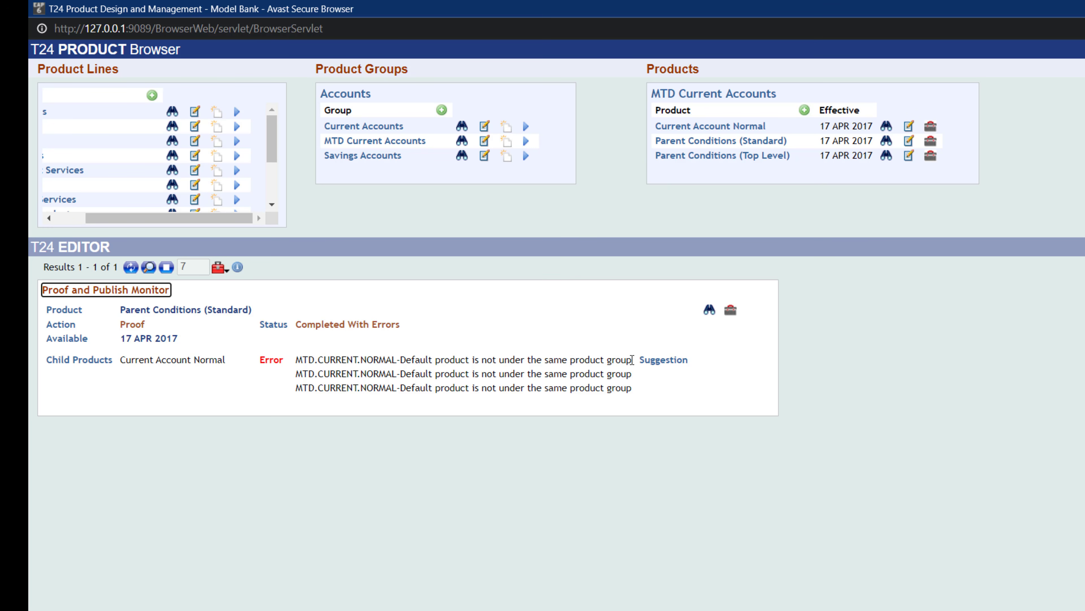
{"action": "left_click_drag", "start_coordinate": [632, 361], "coordinate": [407, 360]}
{"action": "left_click", "coordinate": [910, 138]}
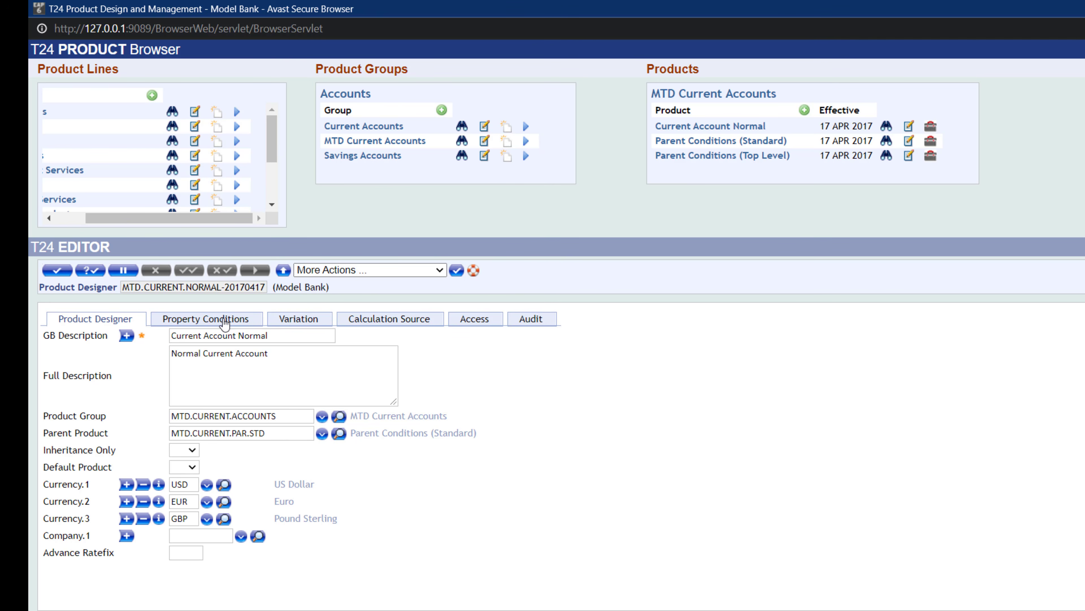
- Remove the ELIGIBILITY property condition from the Current Account Normal product and commit it
{"action": "left_click", "coordinate": [225, 323]}
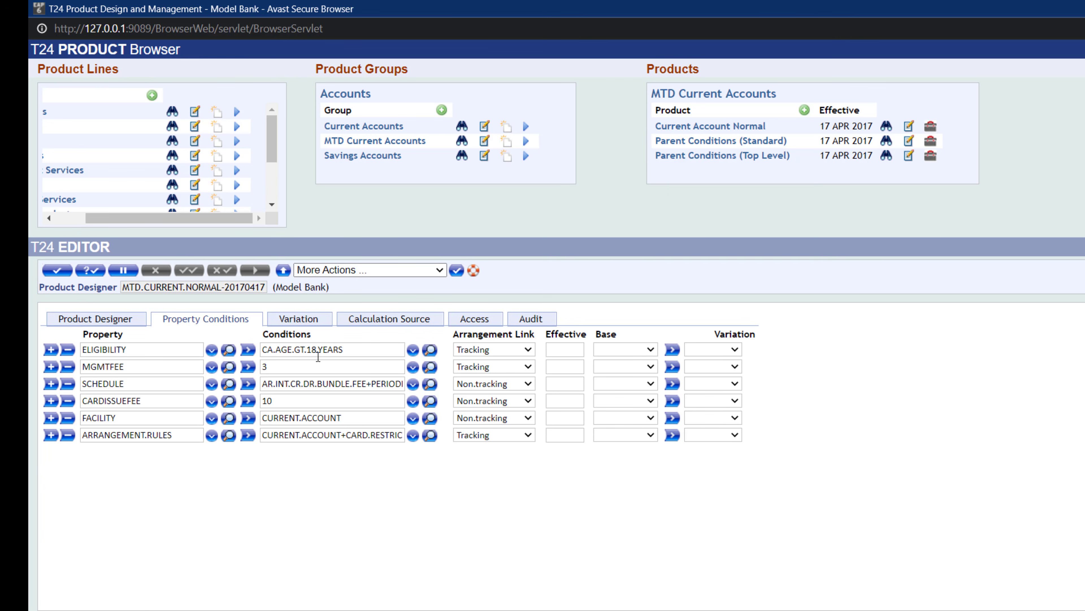
{"action": "left_click", "coordinate": [68, 350]}
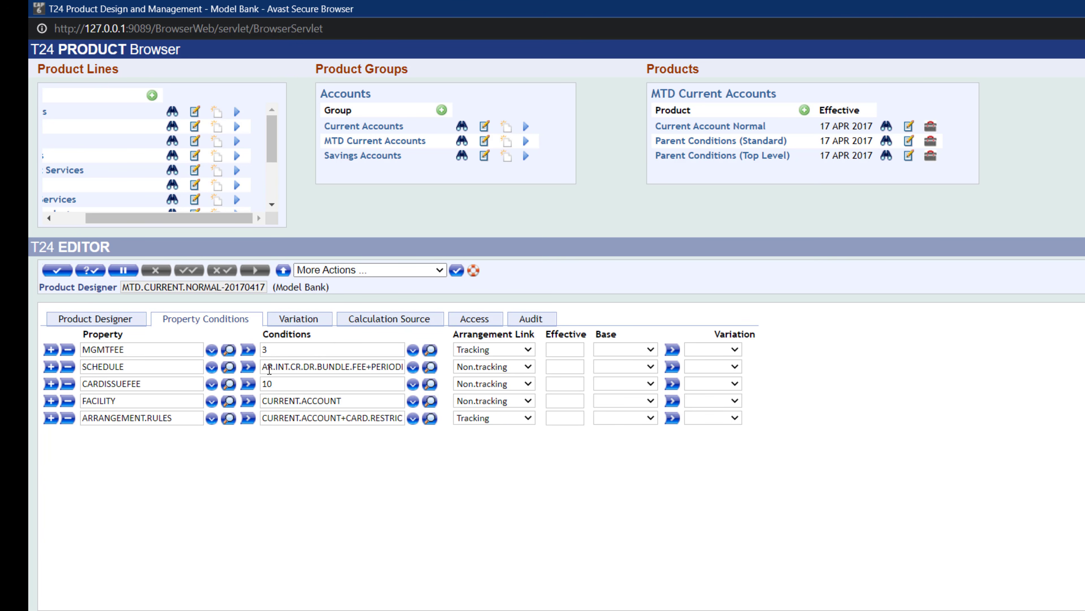
{"action": "left_click", "coordinate": [57, 270]}
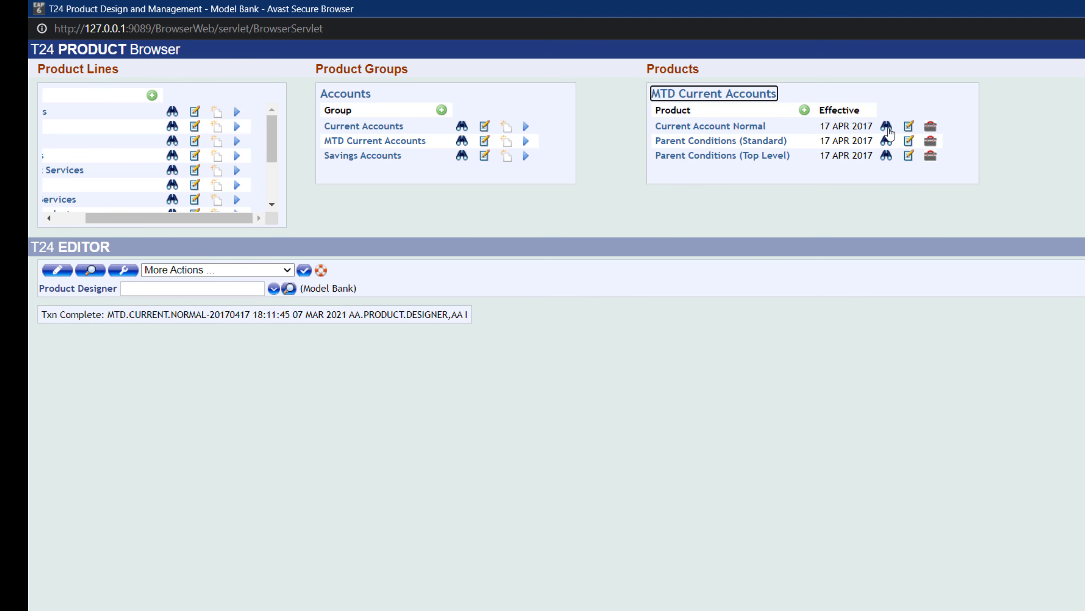
- Set Current Account Normal as the default product and commit the change
{"action": "left_click", "coordinate": [886, 144]}
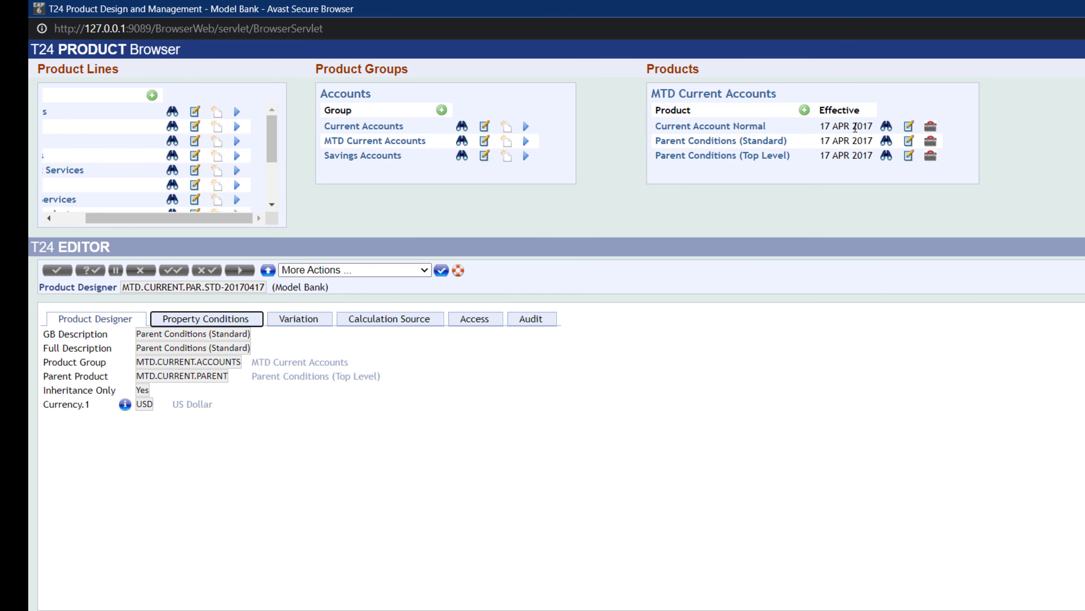
{"action": "left_click", "coordinate": [909, 128]}
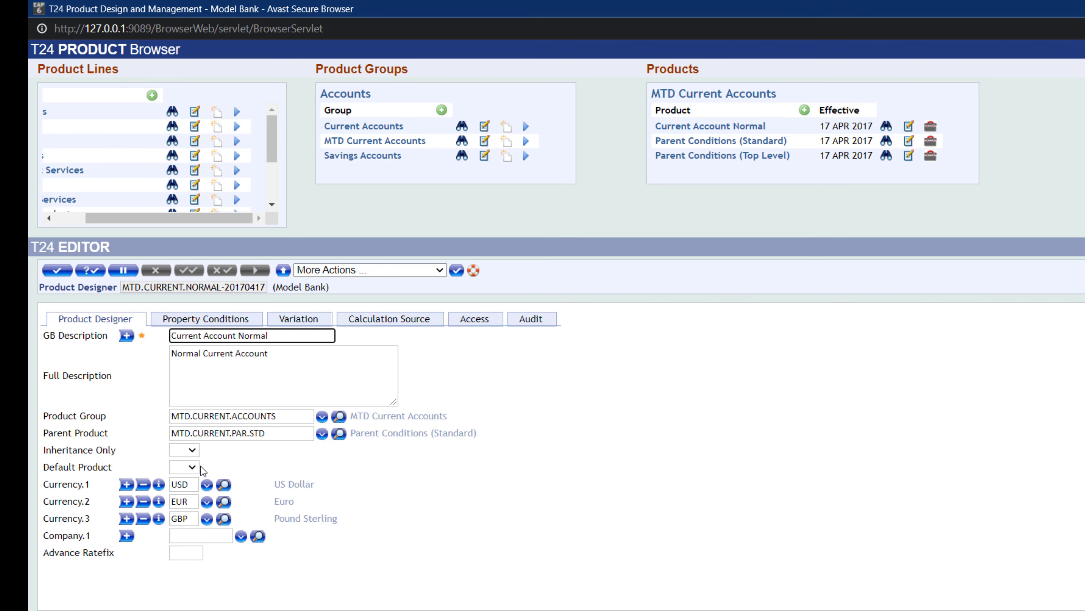
{"action": "left_click", "coordinate": [193, 469]}
{"action": "left_click", "coordinate": [185, 532]}
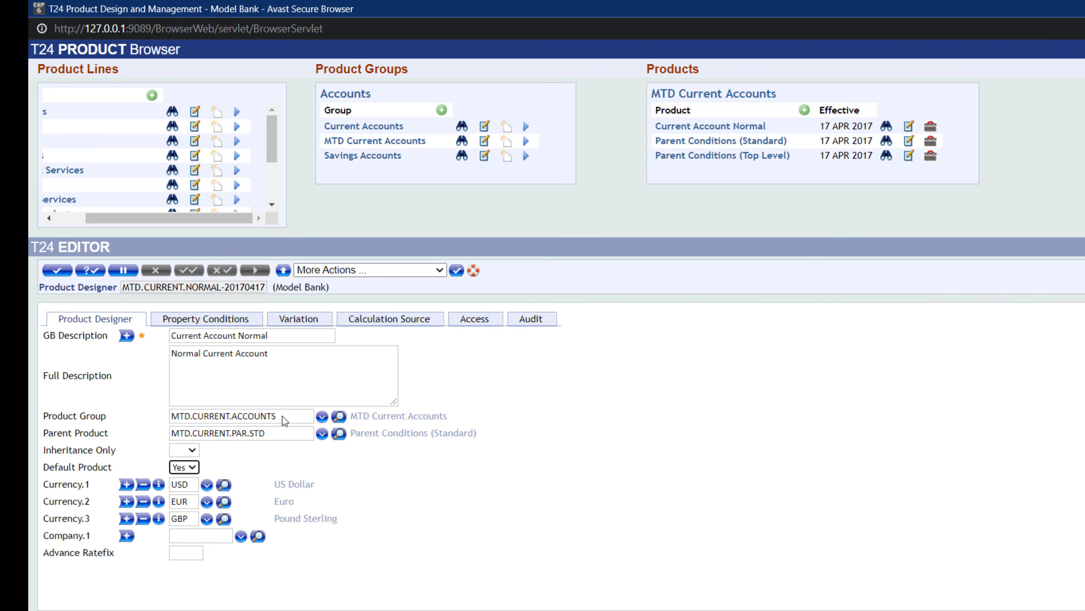
{"action": "left_click", "coordinate": [58, 274]}
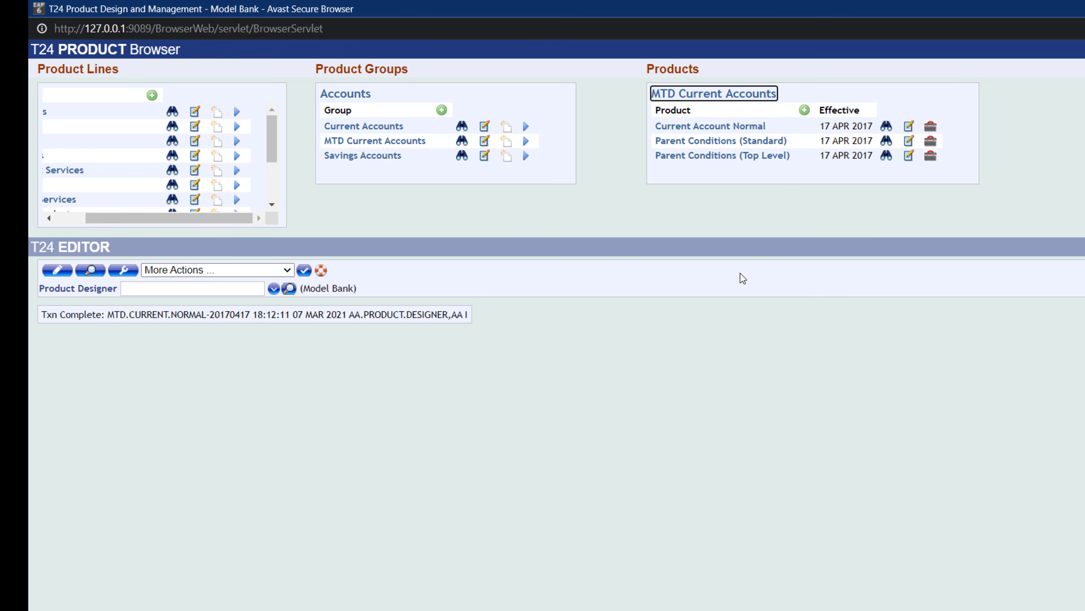
- Proof and then publish the Parent Conditions (Standard) product with available date 17 APR 2017
{"action": "left_click", "coordinate": [930, 145]}
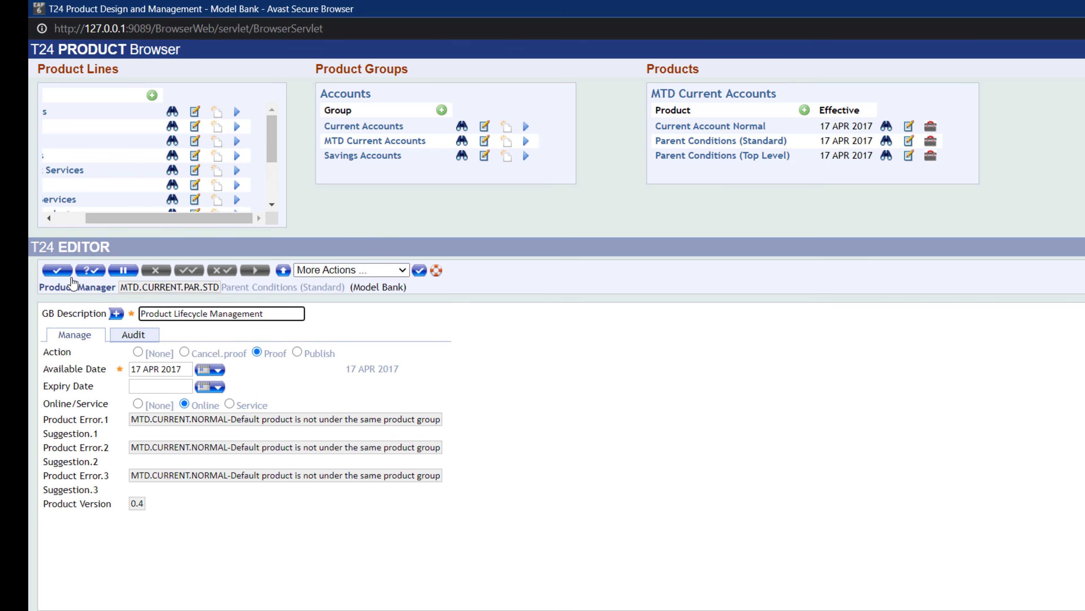
{"action": "left_click", "coordinate": [57, 271]}
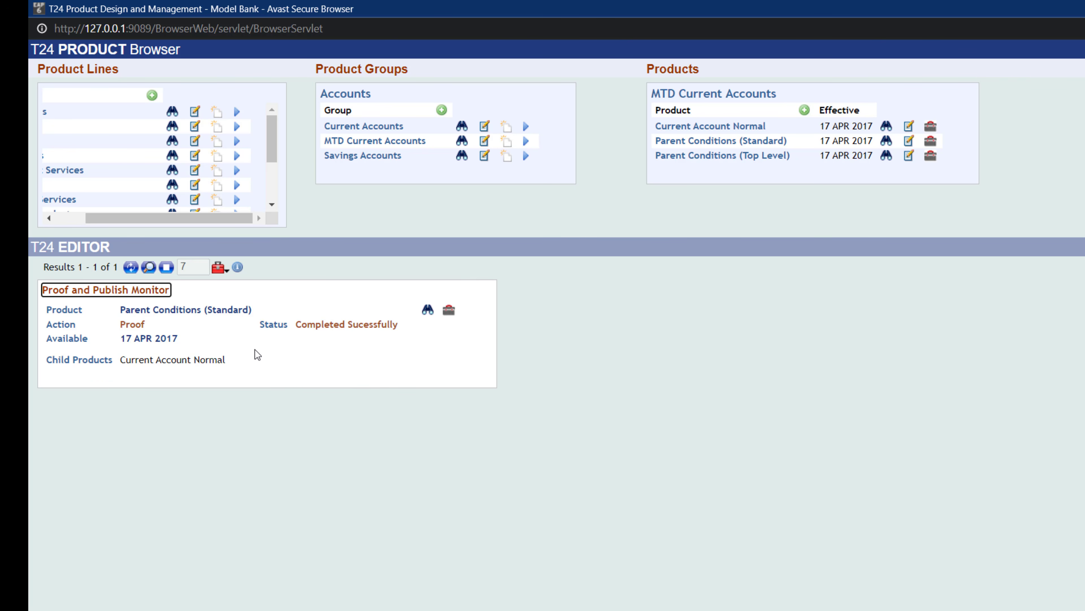
{"action": "left_click", "coordinate": [450, 313]}
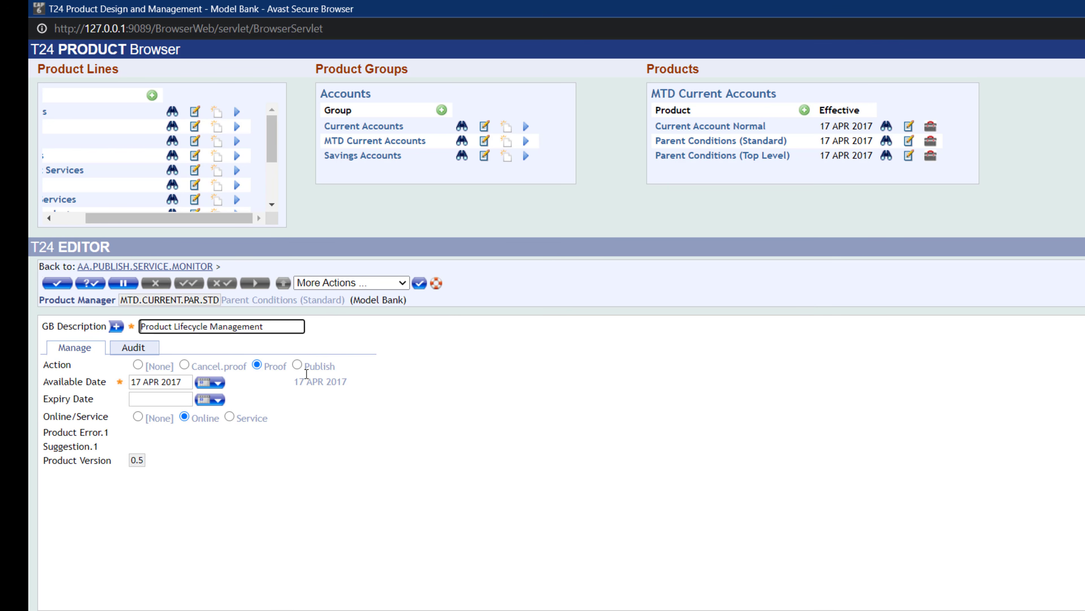
{"action": "left_click", "coordinate": [297, 364]}
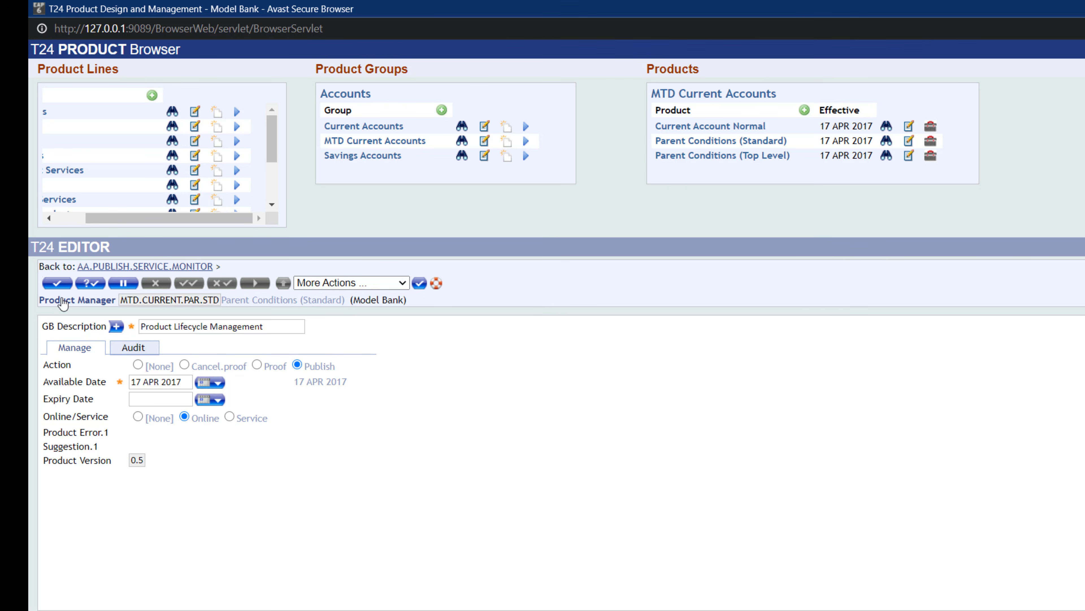
{"action": "left_click", "coordinate": [55, 282]}
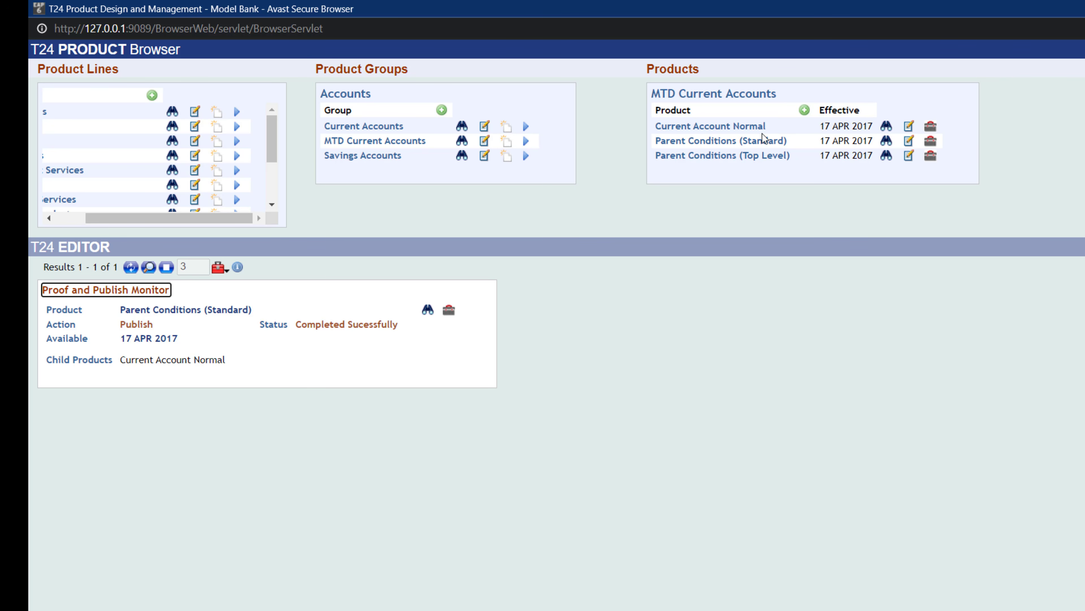
- Proof the Current Account Normal product with available date 17 APR 2017 and the Online option
{"action": "left_click", "coordinate": [931, 128]}
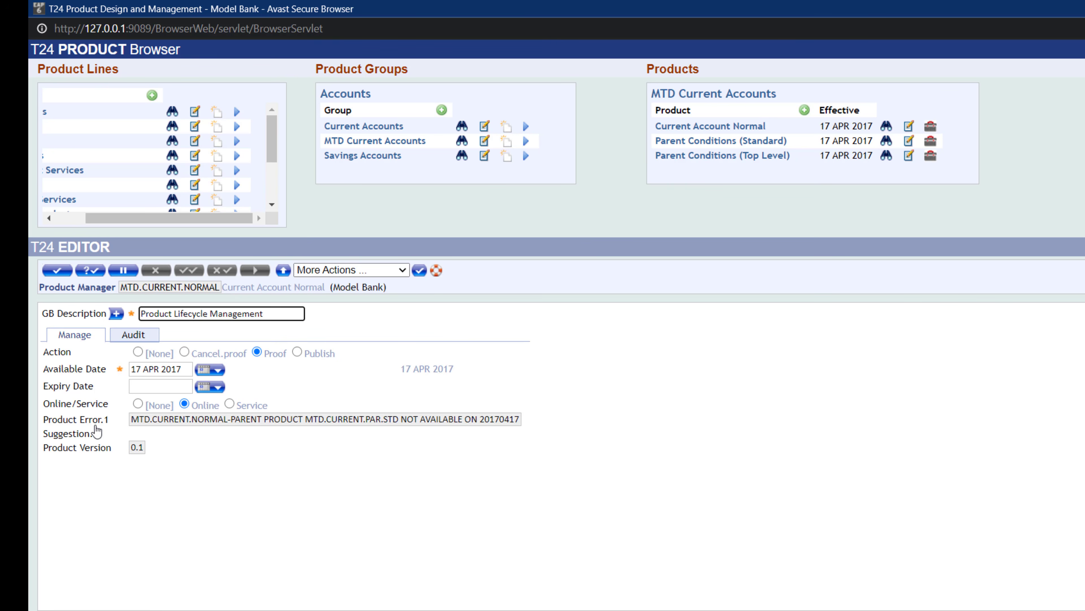
{"action": "left_click_drag", "start_coordinate": [139, 421], "coordinate": [520, 420]}
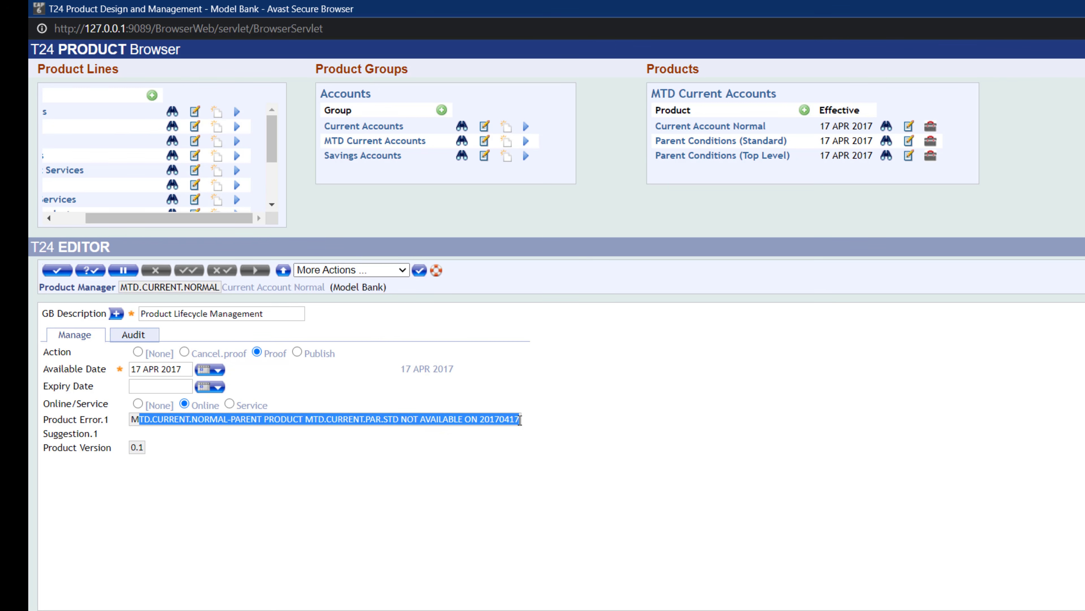
{"action": "left_click", "coordinate": [551, 409]}
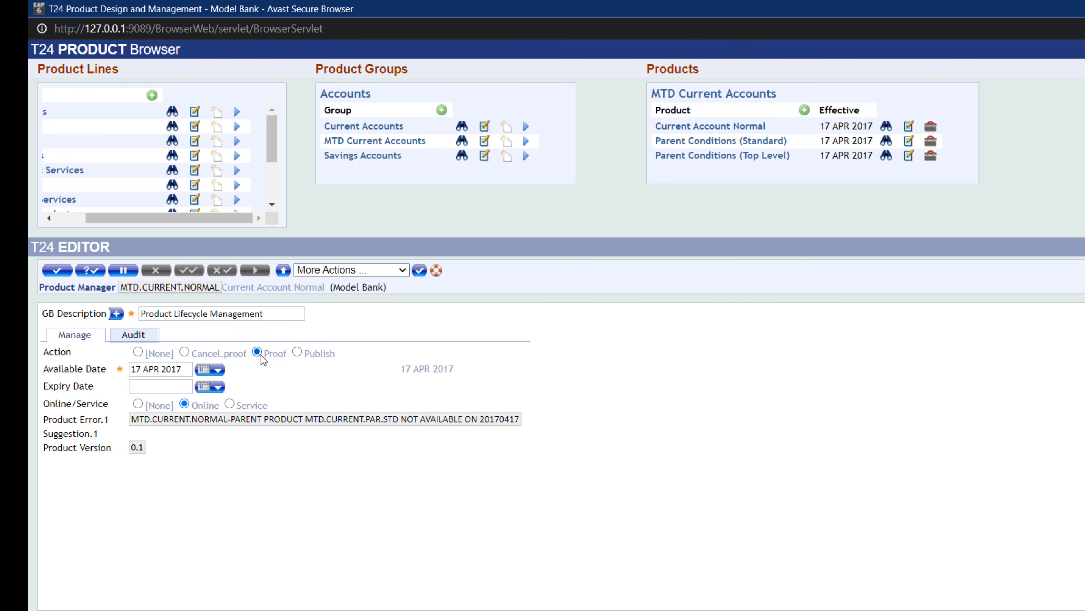
{"action": "left_click", "coordinate": [55, 270]}
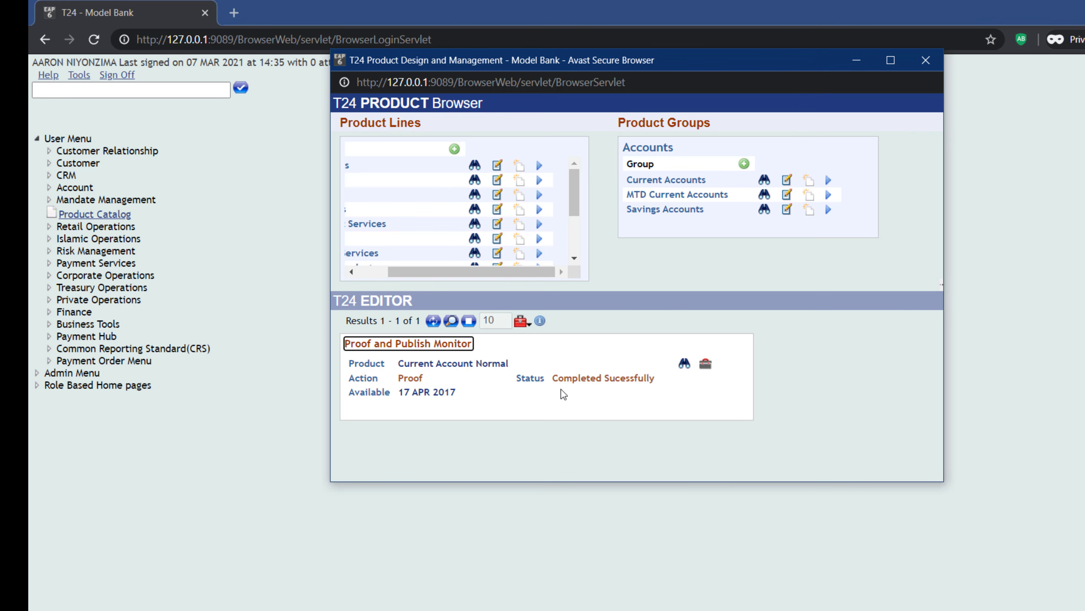
{"action": "left_click", "coordinate": [704, 365]}
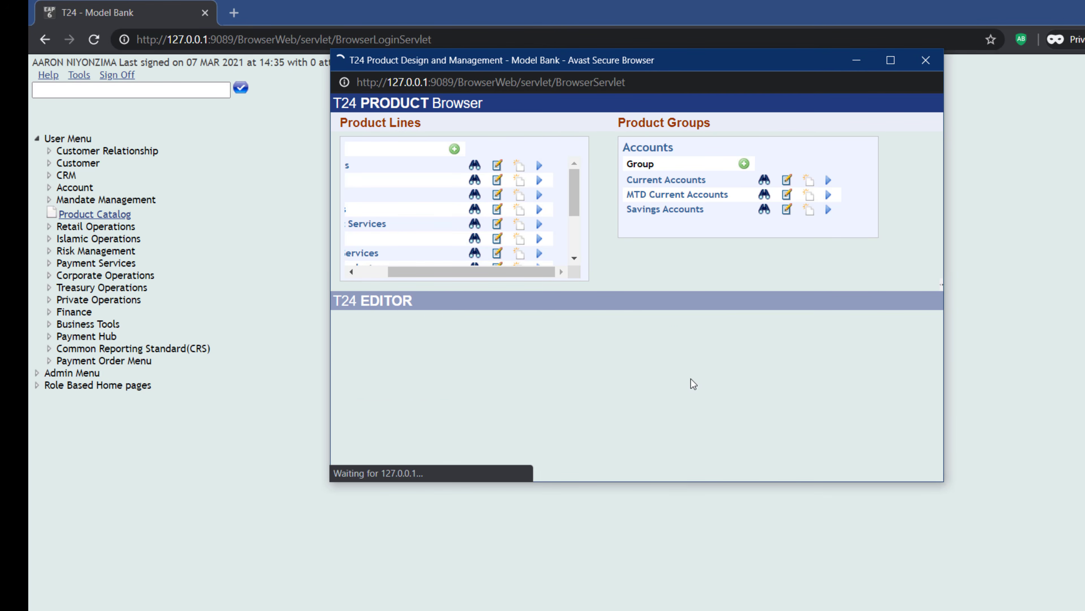
{"action": "scroll", "coordinate": [693, 402], "scroll_direction": "down", "scroll_amount": 3}
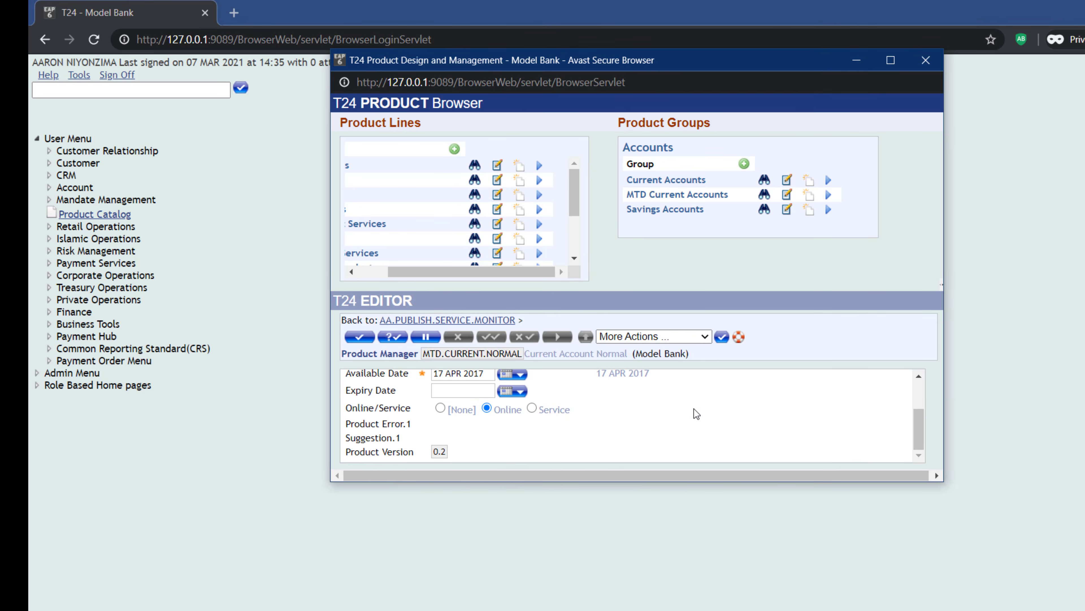
{"action": "left_click", "coordinate": [359, 336]}
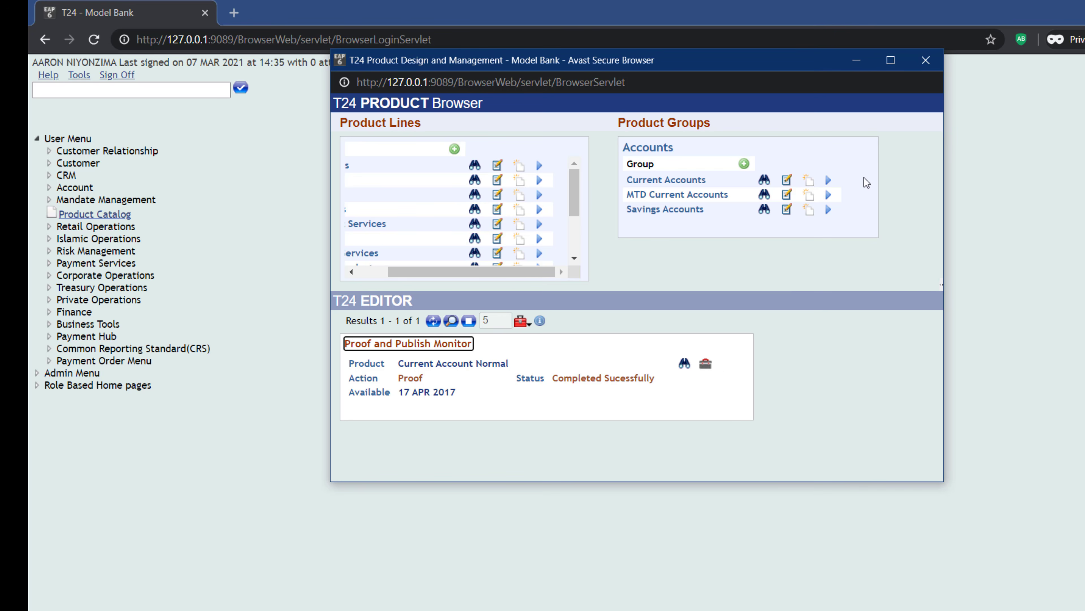
- Publish the Current Account Normal product with available date 17 APR 2017 and check its monitor status
{"action": "left_click", "coordinate": [705, 363]}
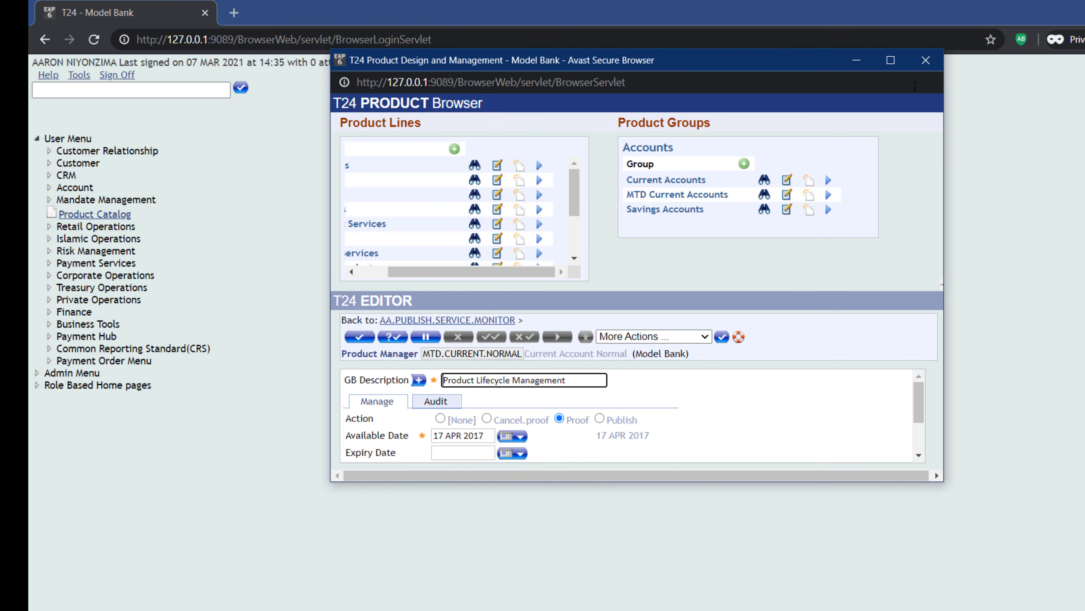
{"action": "left_click", "coordinate": [891, 63]}
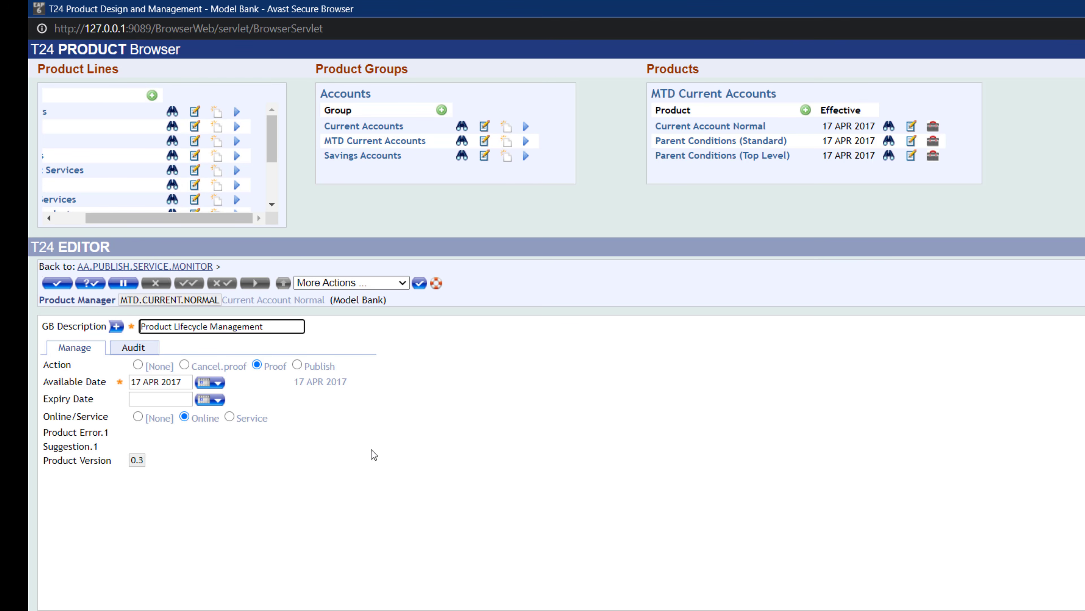
{"action": "left_click", "coordinate": [298, 365]}
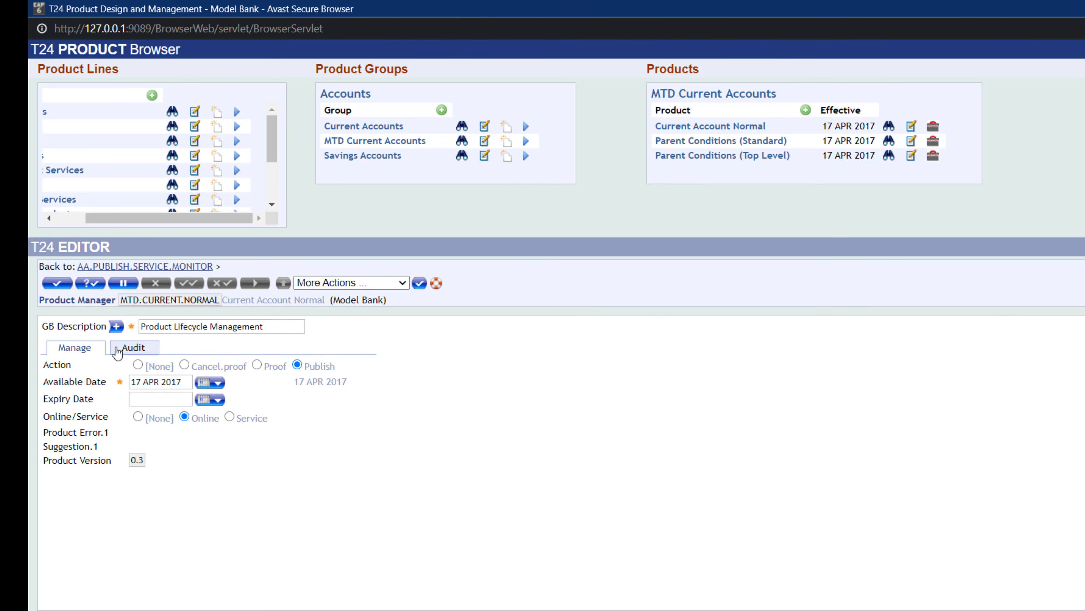
{"action": "left_click", "coordinate": [56, 283]}
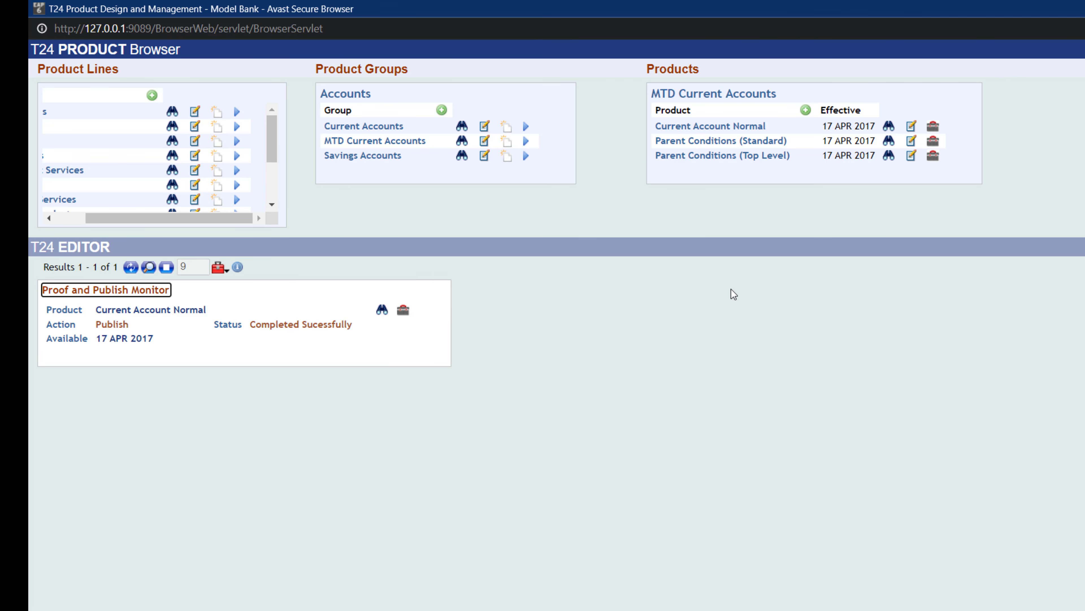
{"action": "double_click", "coordinate": [112, 325]}
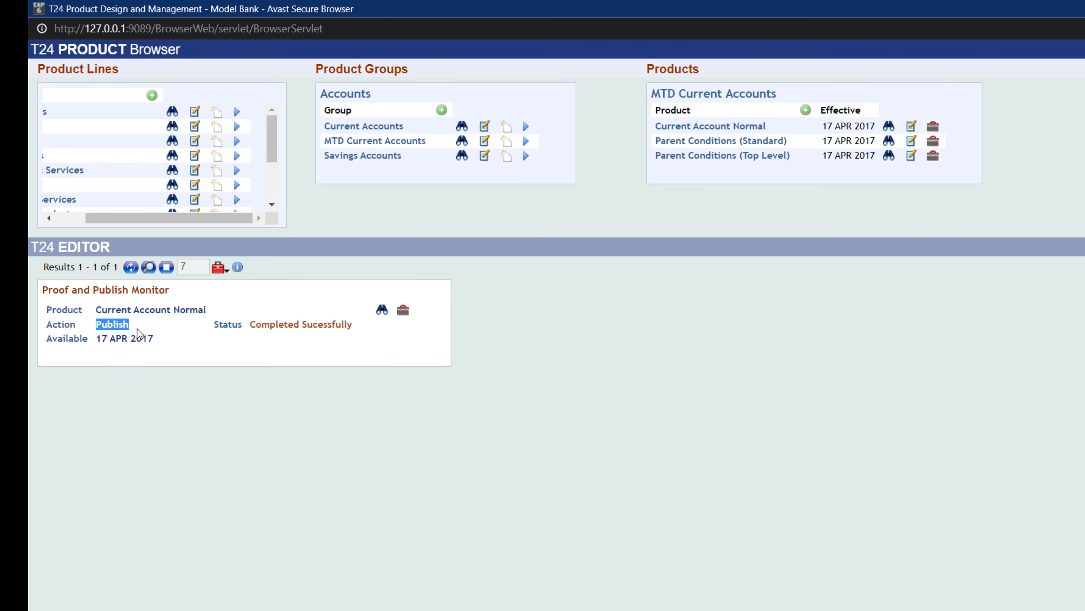
{"action": "left_click_drag", "start_coordinate": [278, 324], "coordinate": [353, 325]}
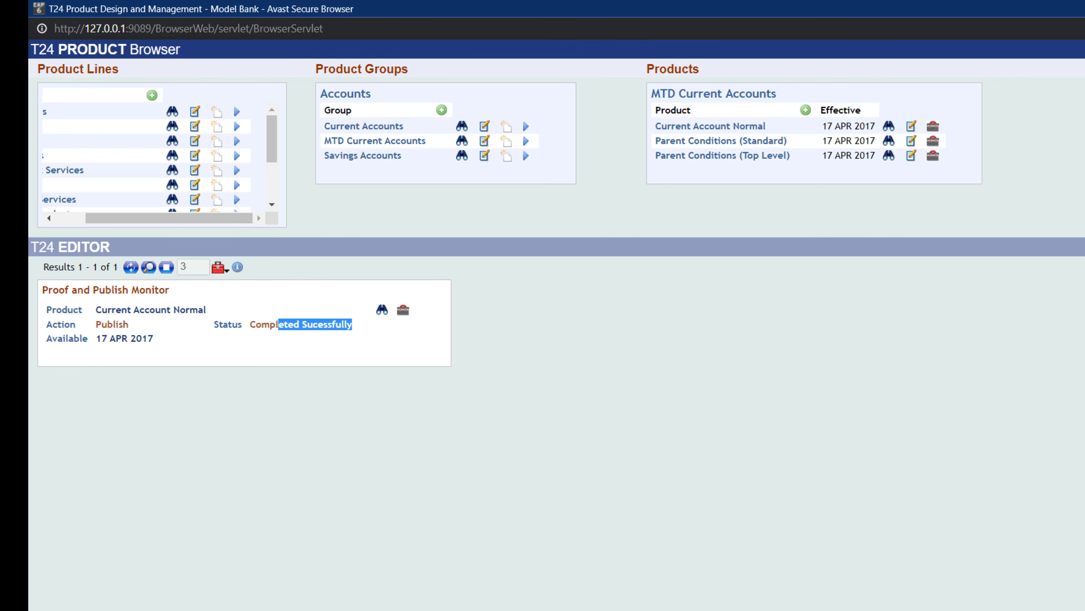
- Open the Product Catalog and list the products of the MTD Current Accounts group under Accounts
{"action": "key", "text": "alt+Tab"}
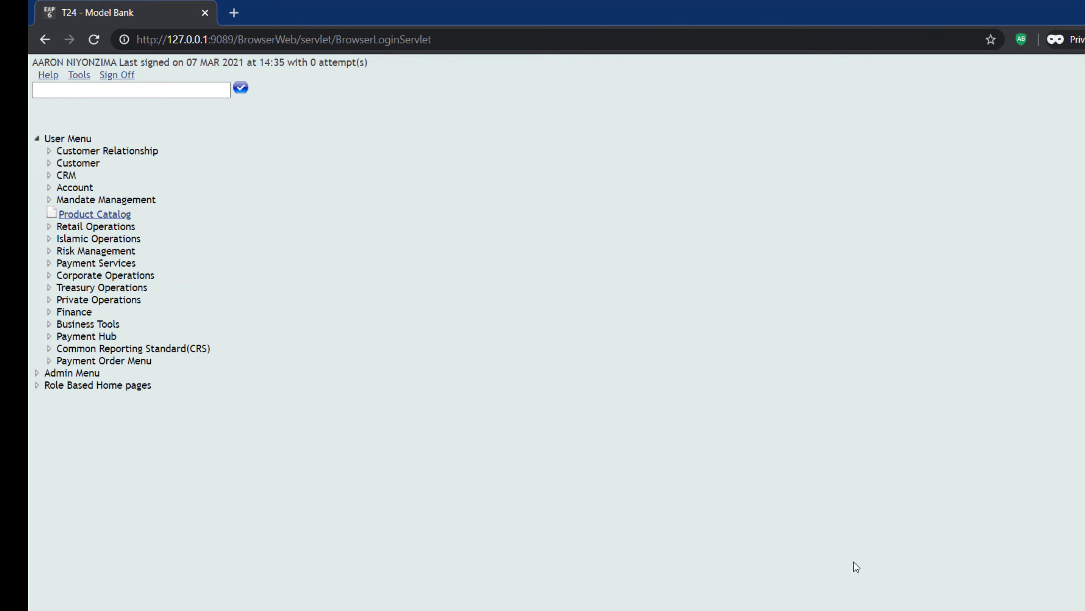
{"action": "left_click", "coordinate": [50, 163]}
{"action": "left_click", "coordinate": [50, 163]}
{"action": "left_click", "coordinate": [85, 218]}
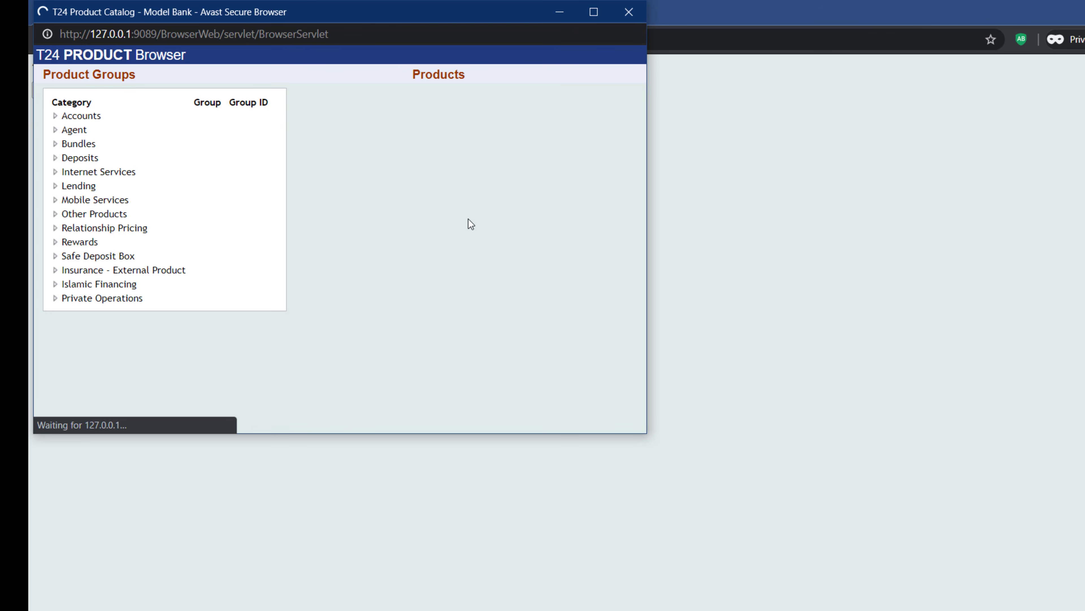
{"action": "left_click", "coordinate": [52, 116]}
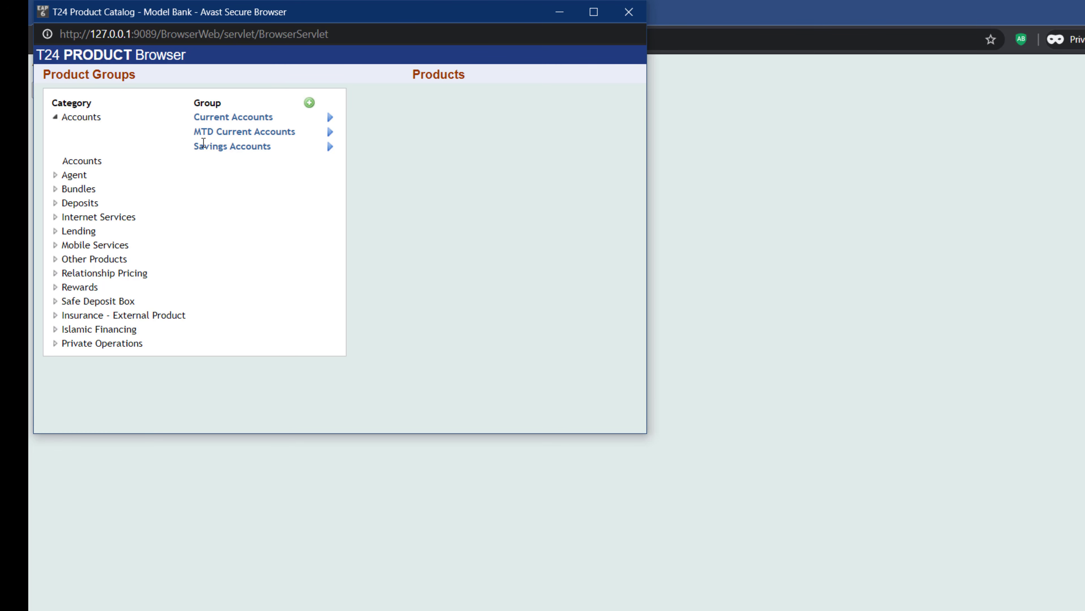
{"action": "left_click_drag", "start_coordinate": [194, 131], "coordinate": [300, 138]}
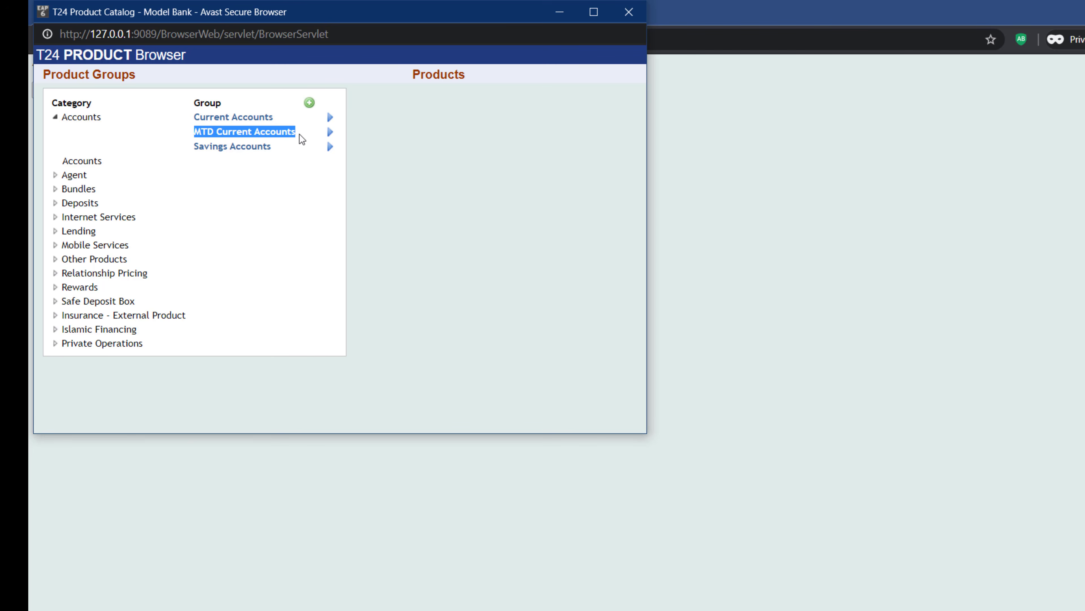
{"action": "left_click", "coordinate": [331, 135]}
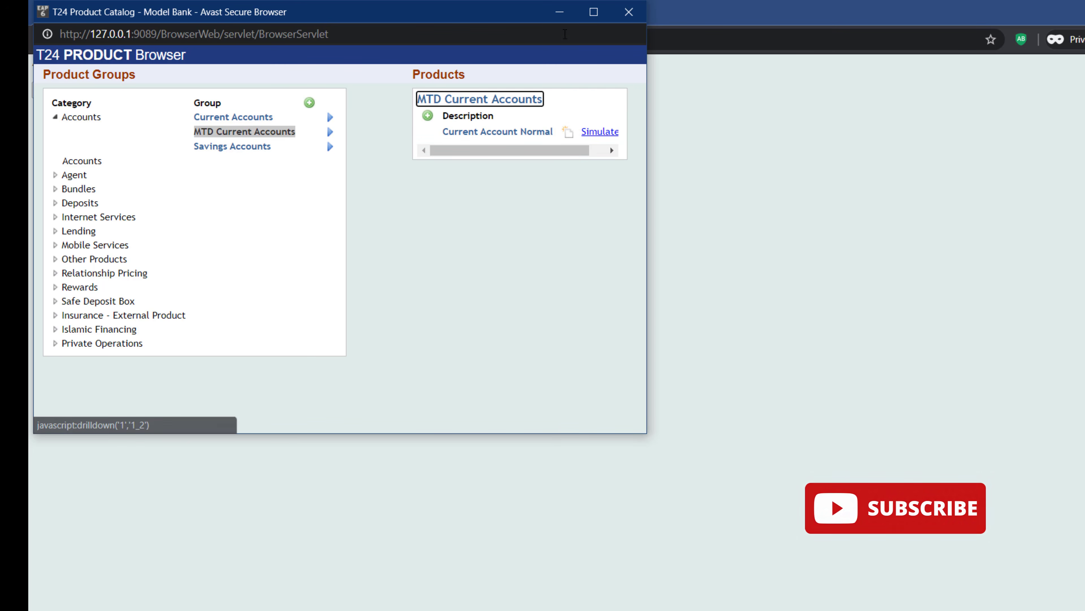
{"action": "left_click", "coordinate": [594, 11]}
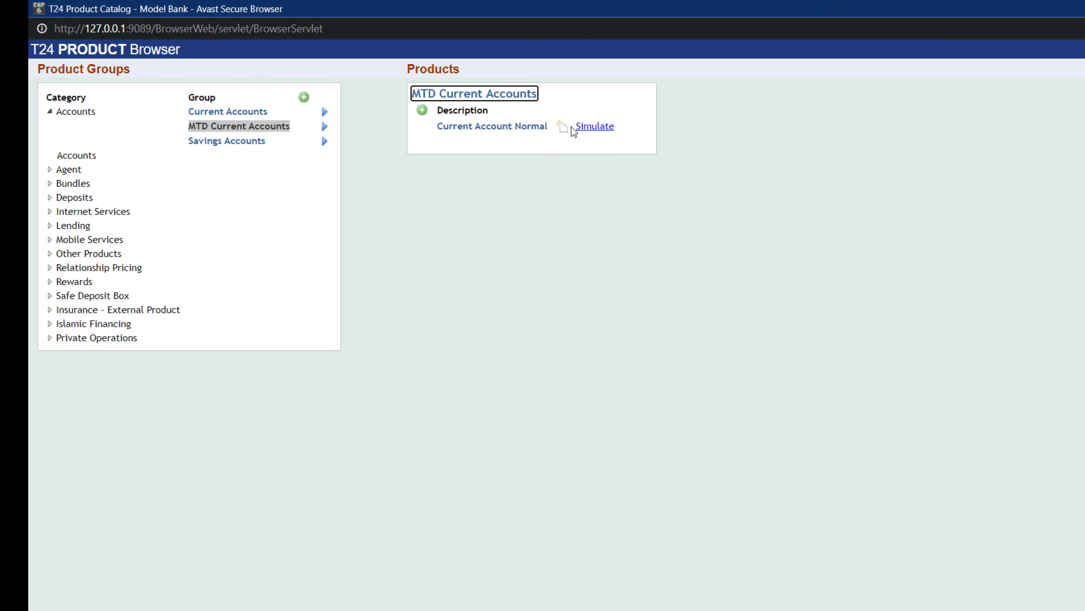
- Start a simulation of the Current Account Normal product and enter a customer's number as Customer.1
{"action": "left_click", "coordinate": [562, 130]}
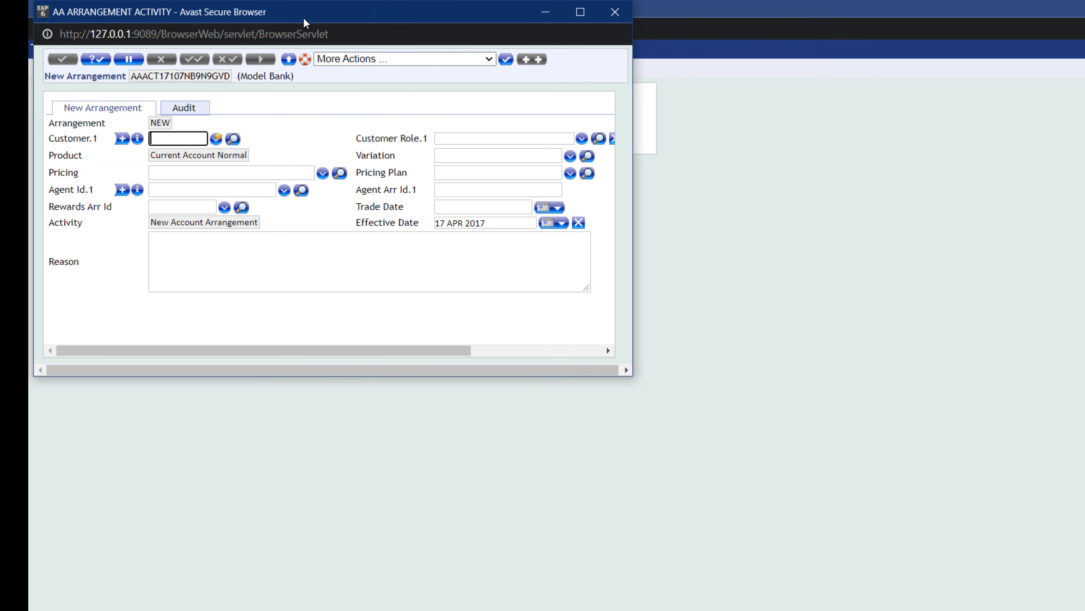
{"action": "left_click_drag", "start_coordinate": [300, 21], "coordinate": [582, 92]}
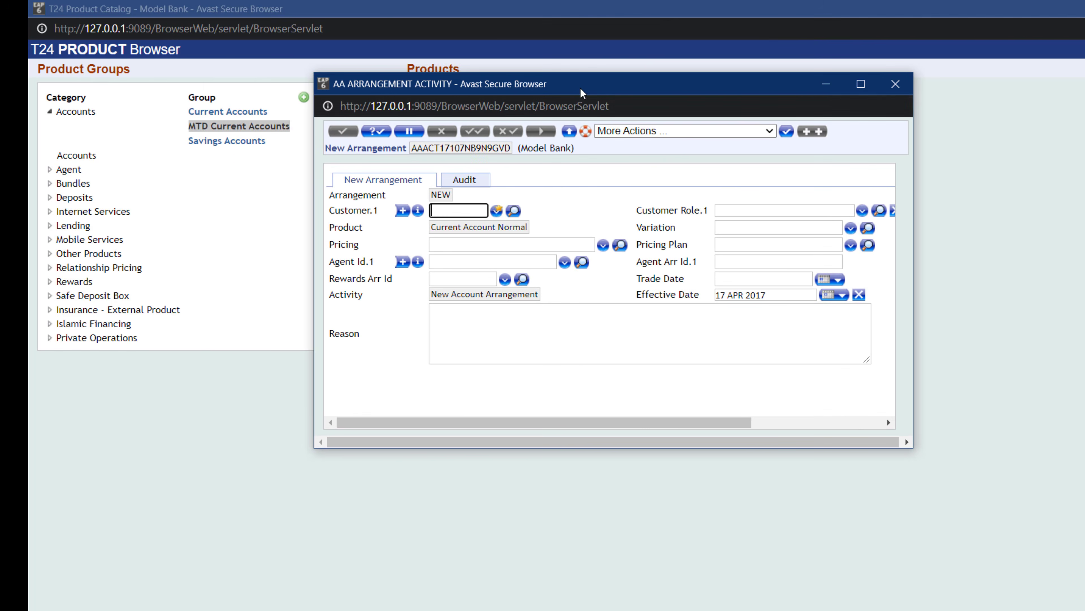
{"action": "left_click", "coordinate": [497, 210]}
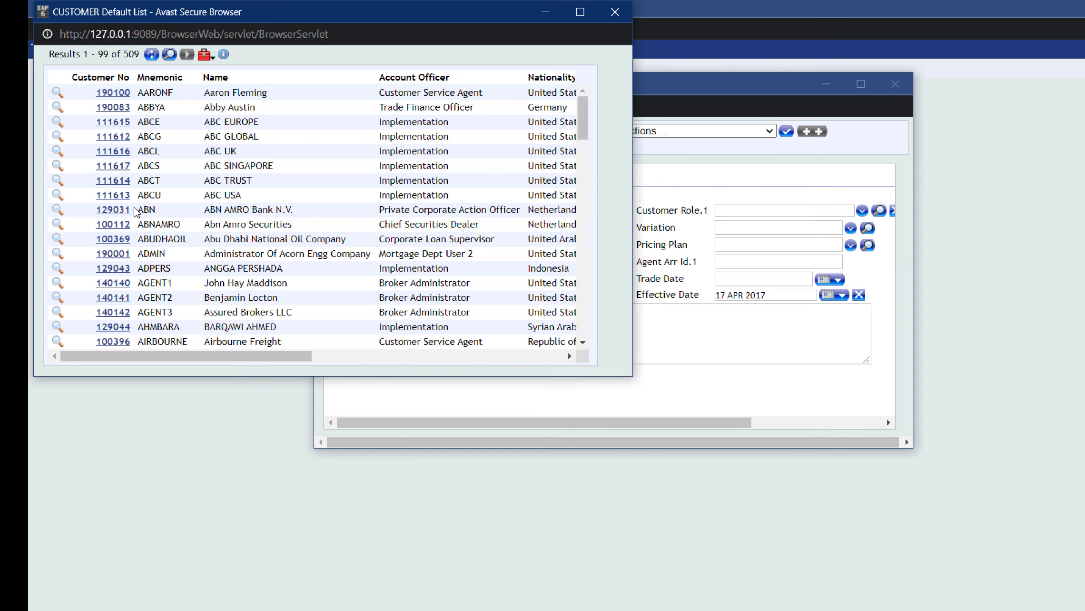
{"action": "left_click_drag", "start_coordinate": [130, 209], "coordinate": [104, 209]}
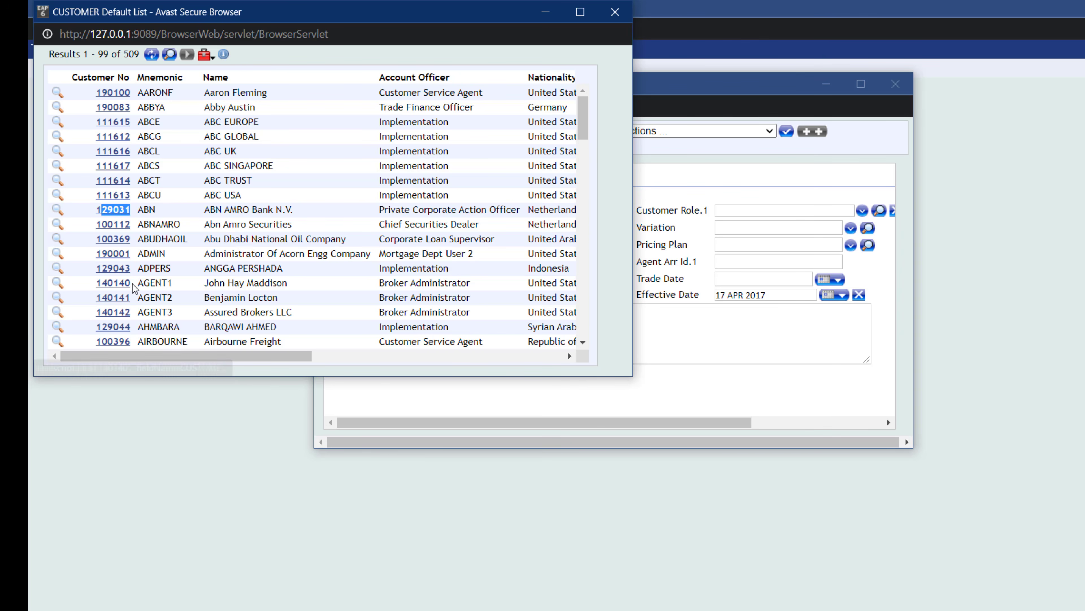
{"action": "left_click_drag", "start_coordinate": [131, 282], "coordinate": [98, 281]}
{"action": "key", "text": "ctrl+c"}
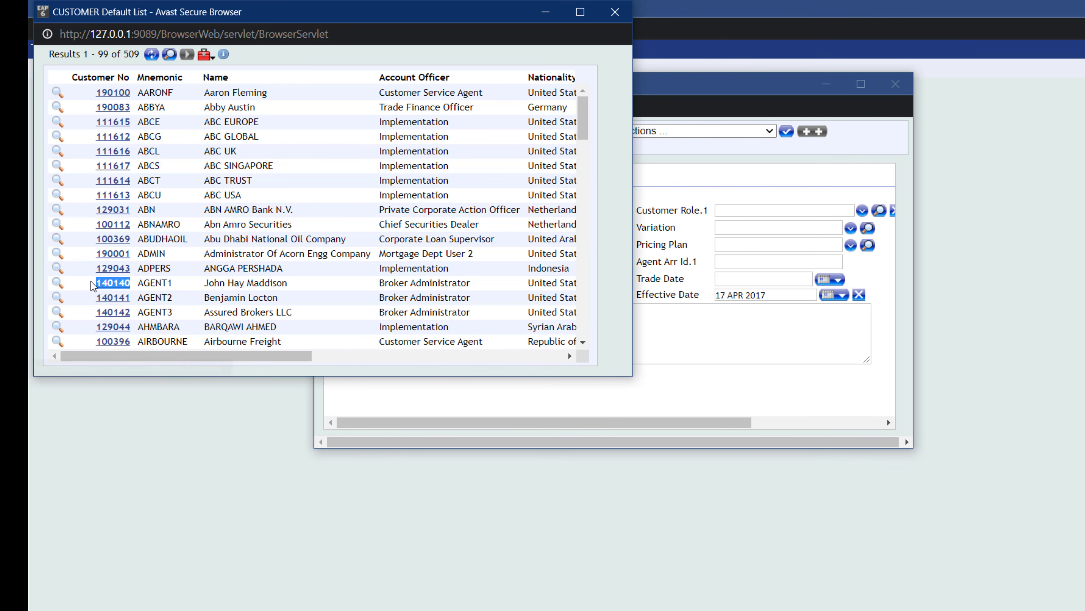
{"action": "left_click", "coordinate": [614, 12]}
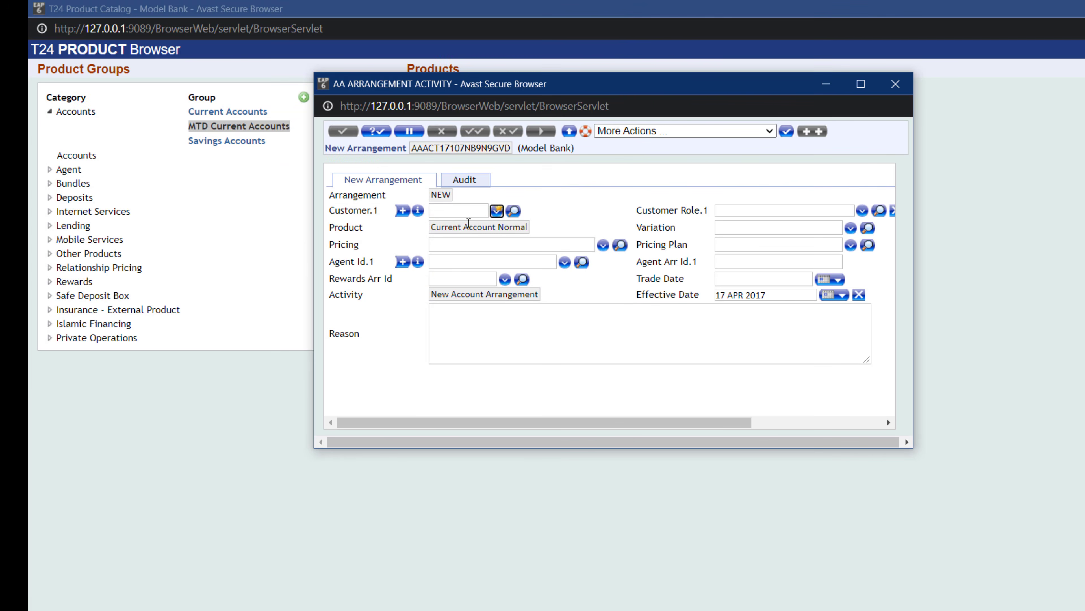
{"action": "left_click", "coordinate": [453, 212]}
{"action": "key", "text": "ctrl+v"}
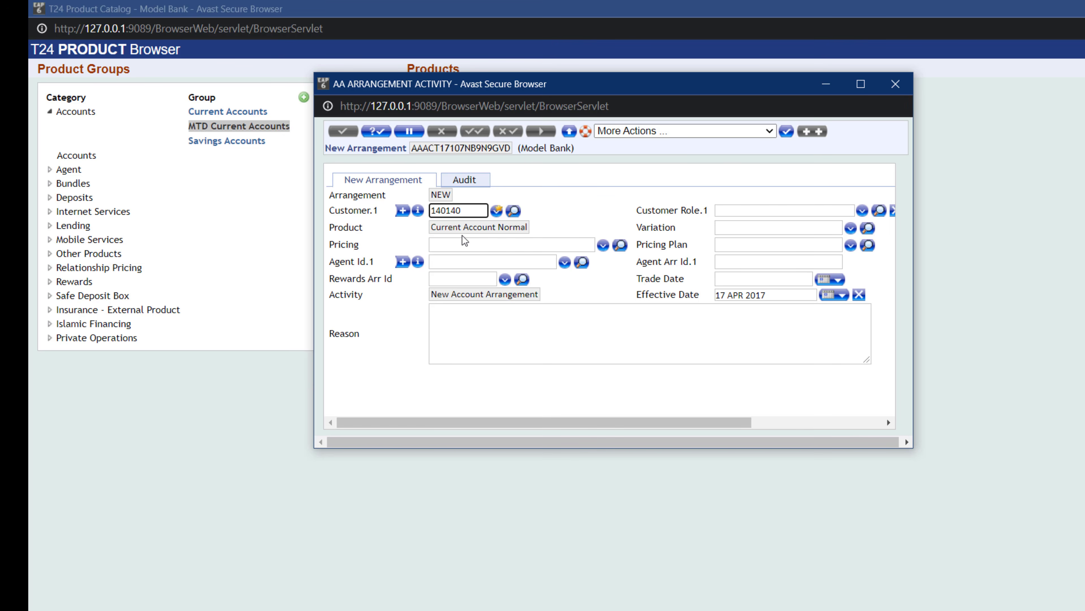
{"action": "left_click", "coordinate": [464, 240]}
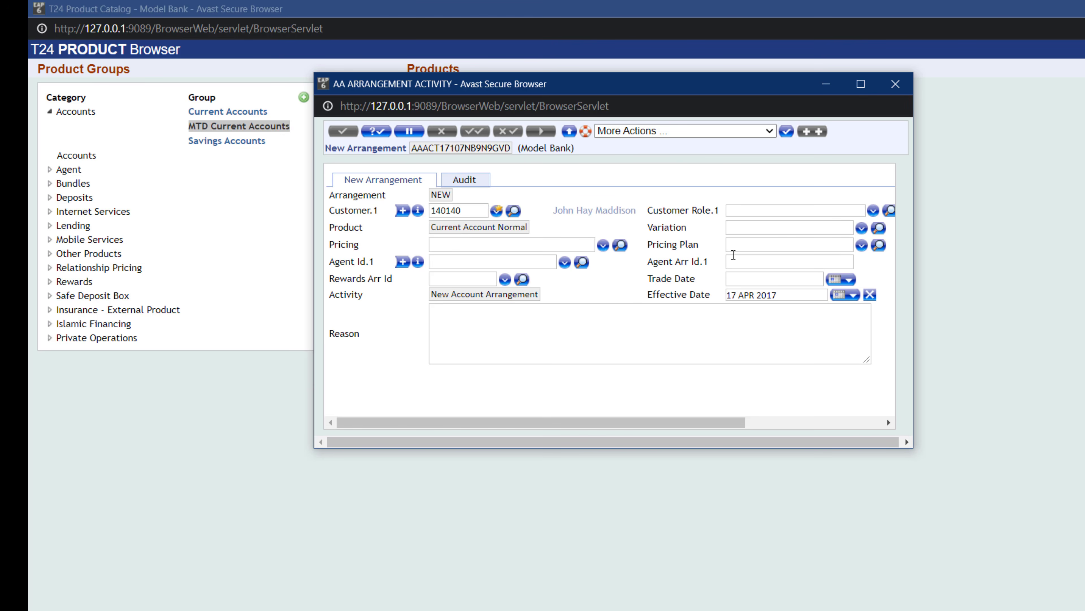
- Set the arrangement currency to USD and validate the new arrangement
{"action": "left_click_drag", "start_coordinate": [695, 425], "coordinate": [899, 402]}
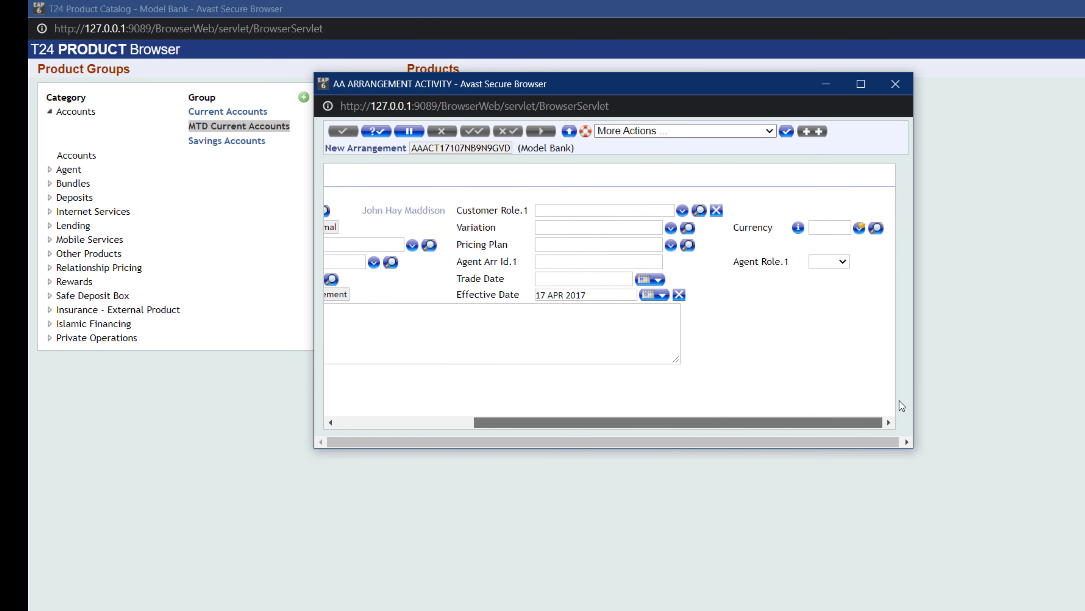
{"action": "left_click", "coordinate": [859, 231]}
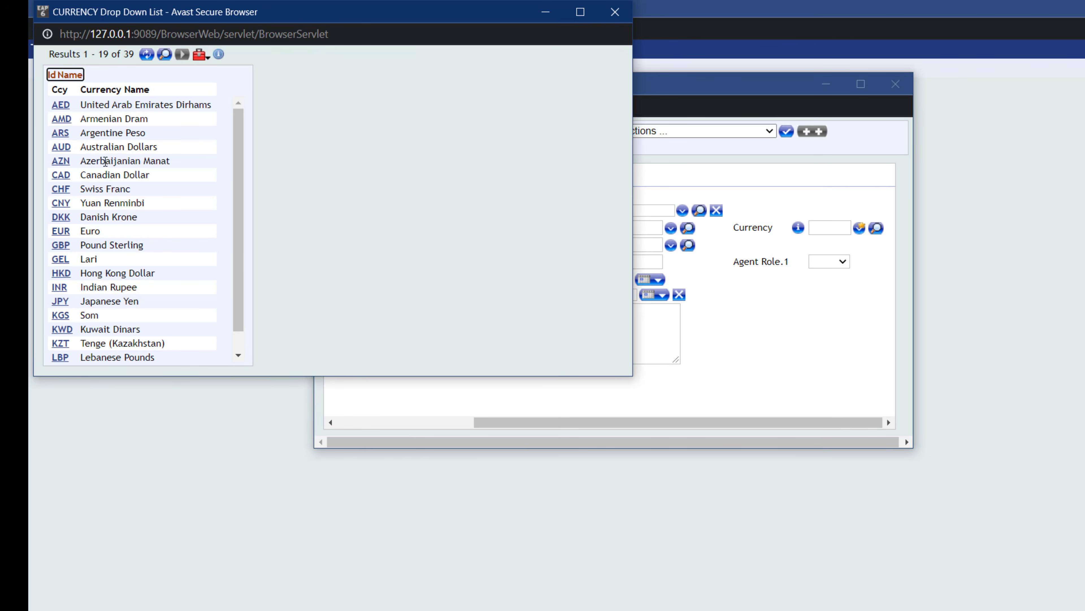
{"action": "left_click", "coordinate": [614, 11]}
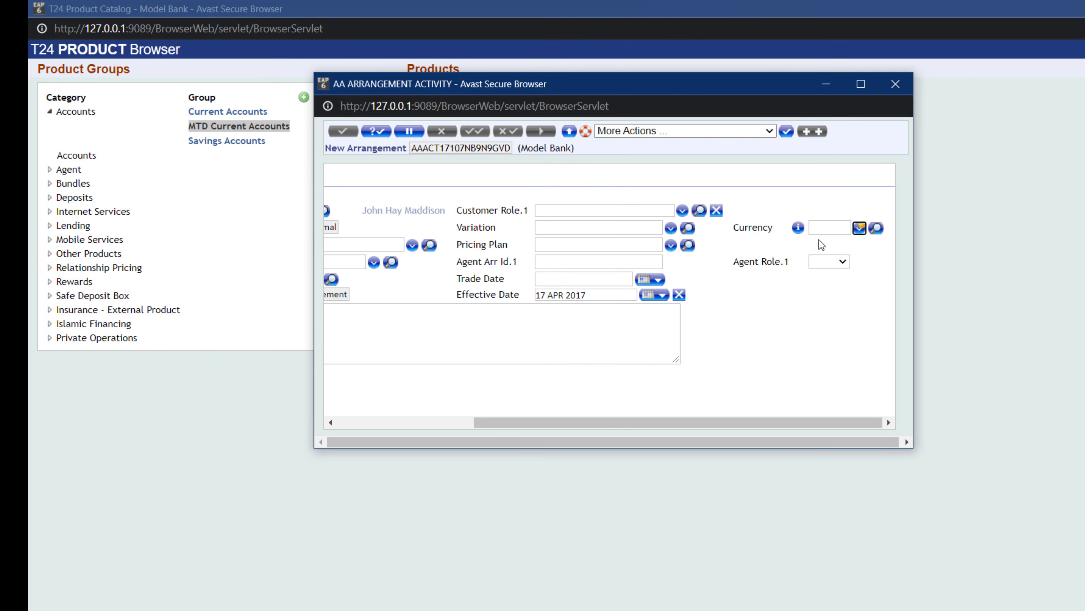
{"action": "left_click", "coordinate": [821, 229]}
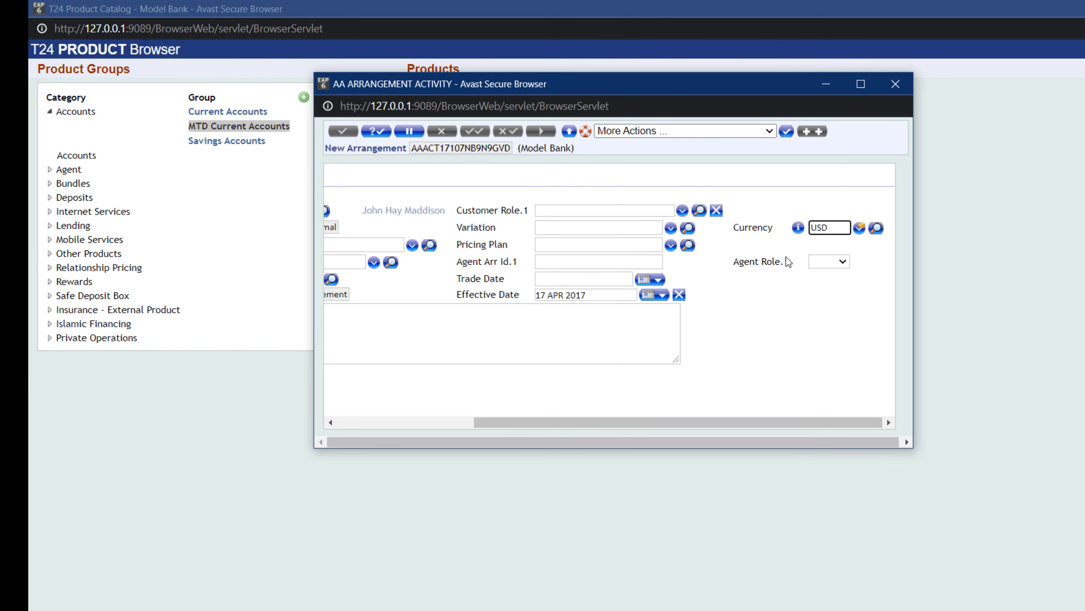
{"action": "left_click", "coordinate": [703, 260]}
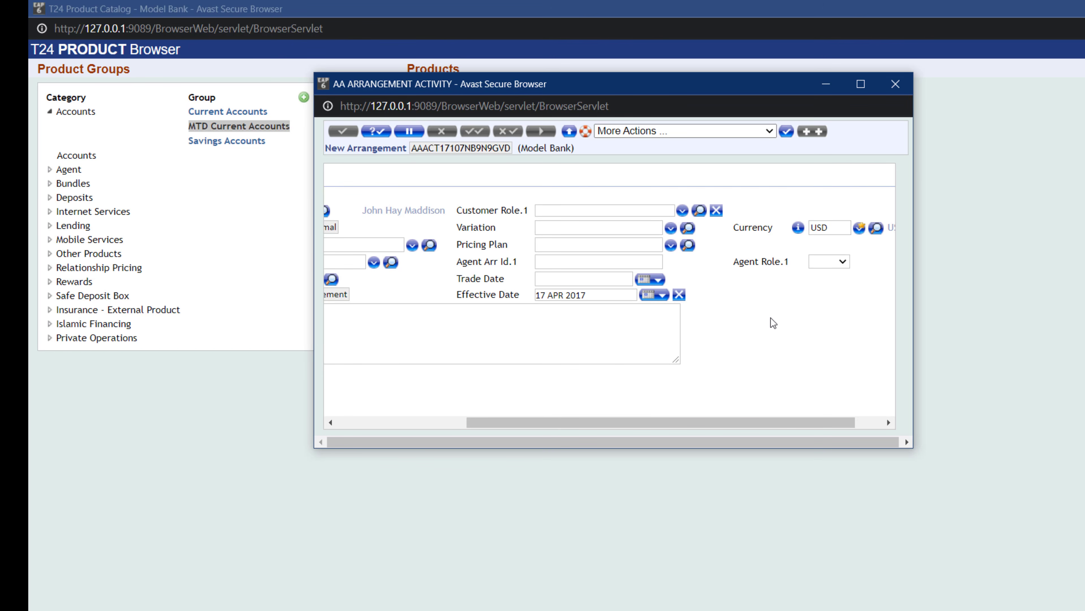
{"action": "left_click", "coordinate": [378, 131]}
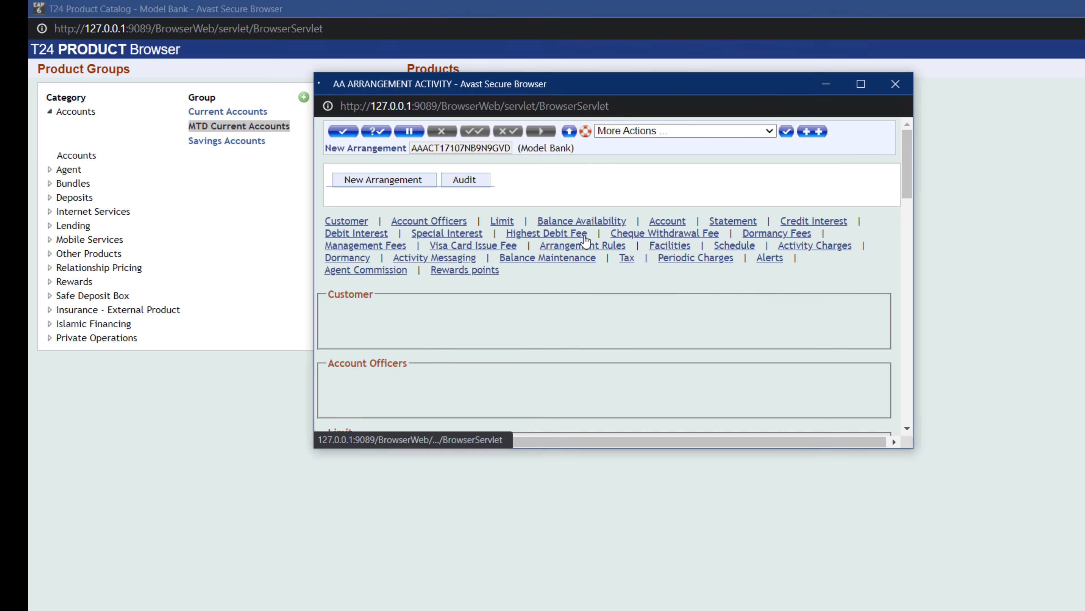
- Review the arrangement's property conditions, including management fees, facilities, schedule and dormancy
{"action": "left_click", "coordinate": [861, 84]}
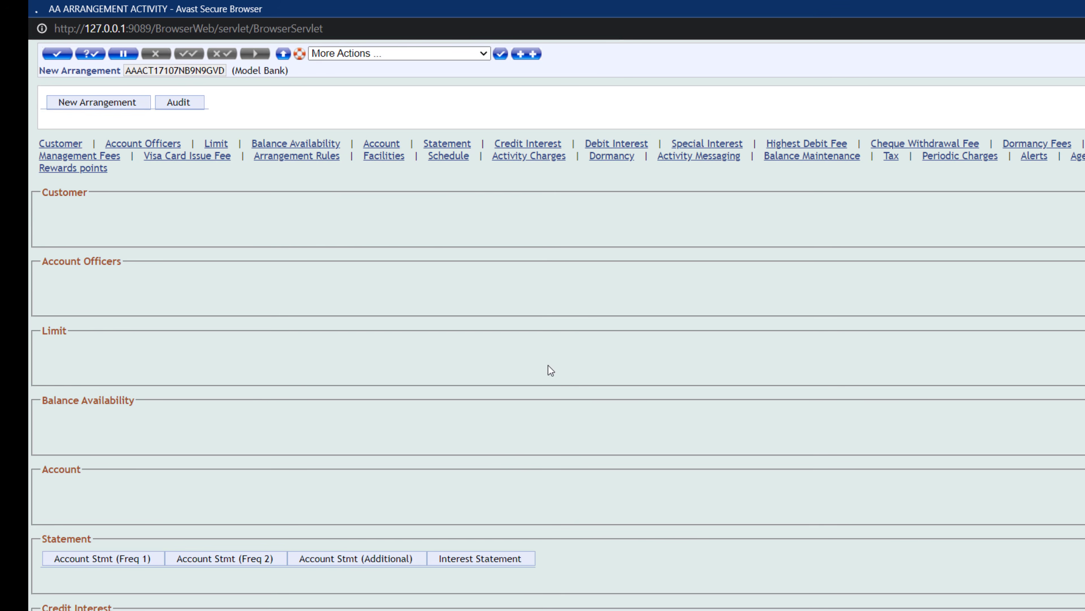
{"action": "scroll", "coordinate": [530, 340], "scroll_direction": "down", "scroll_amount": 20}
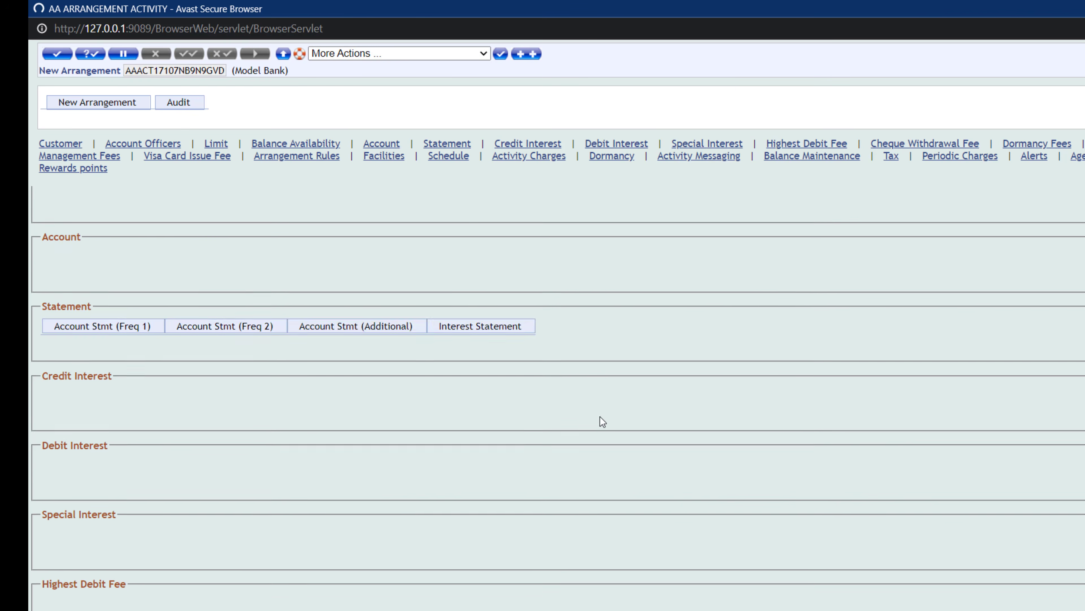
{"action": "scroll", "coordinate": [644, 510], "scroll_direction": "down", "scroll_amount": 10}
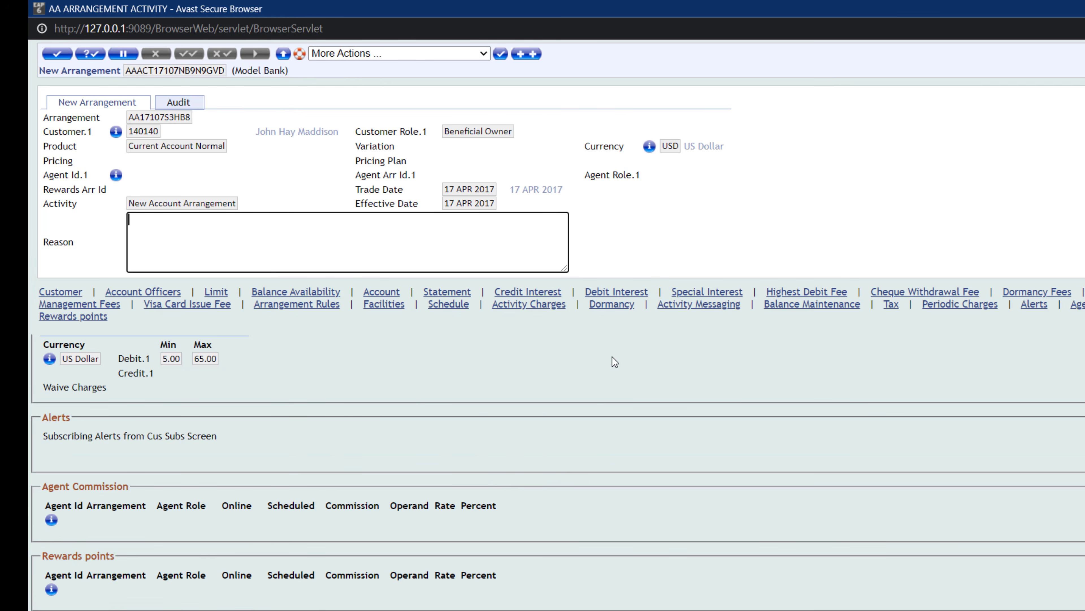
{"action": "scroll", "coordinate": [650, 441], "scroll_direction": "up", "scroll_amount": 2}
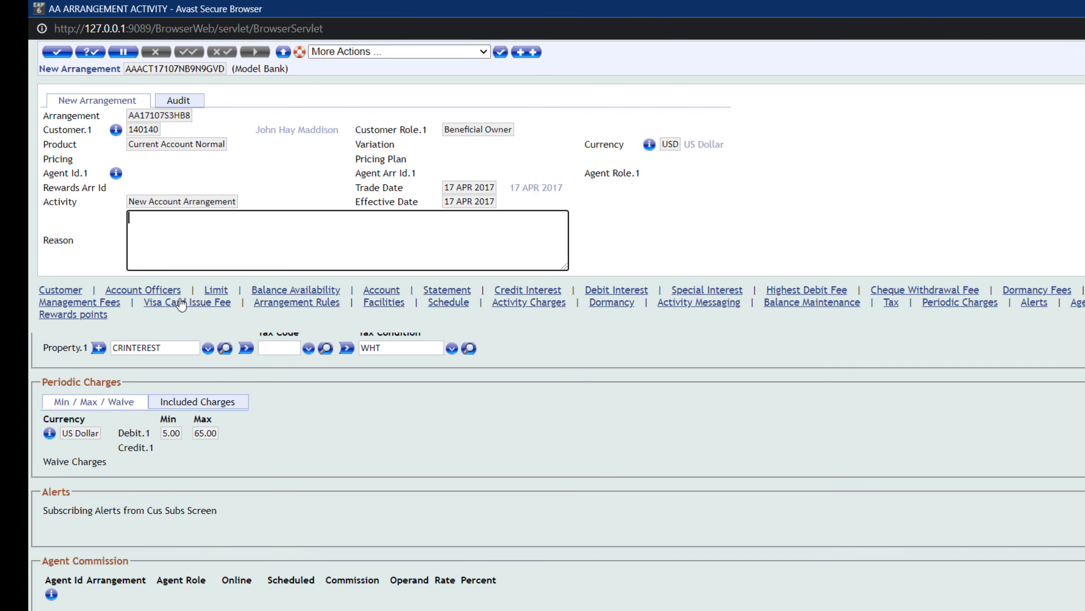
{"action": "left_click", "coordinate": [87, 302]}
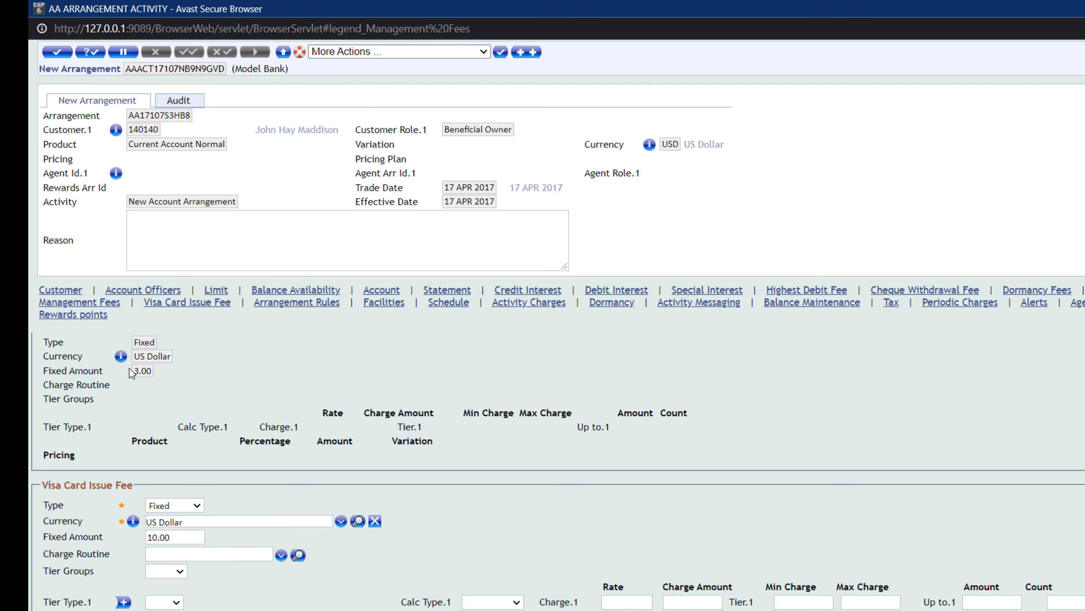
{"action": "mouse_move", "coordinate": [131, 370]}
{"action": "left_mouse_down"}
{"action": "mouse_move", "coordinate": [154, 372]}
{"action": "mouse_move", "coordinate": [138, 372]}
{"action": "left_mouse_up"}
{"action": "key", "text": "alt+Tab"}
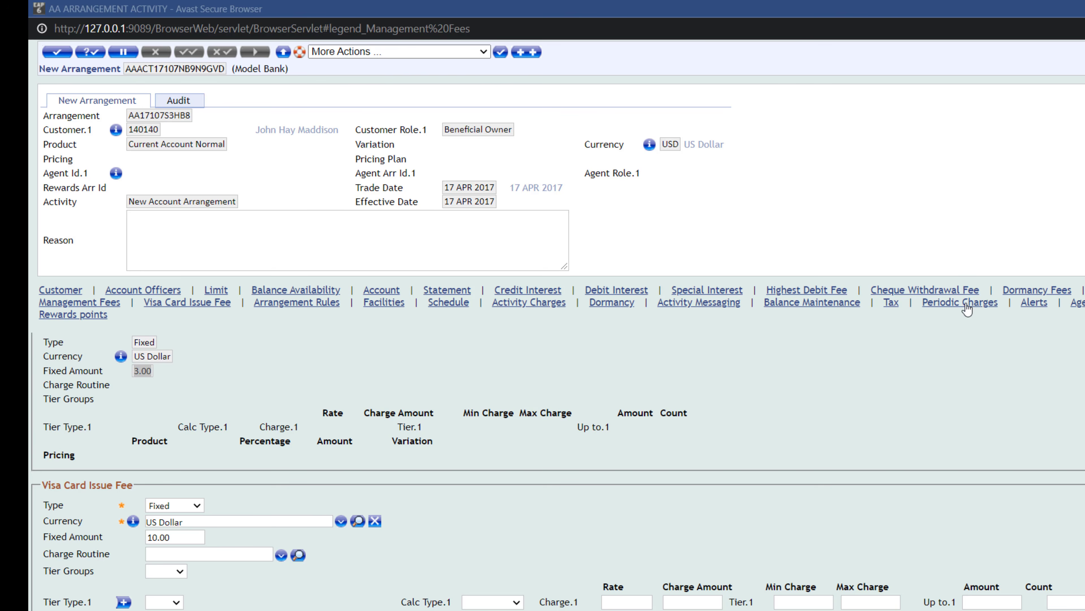
{"action": "left_click", "coordinate": [385, 303]}
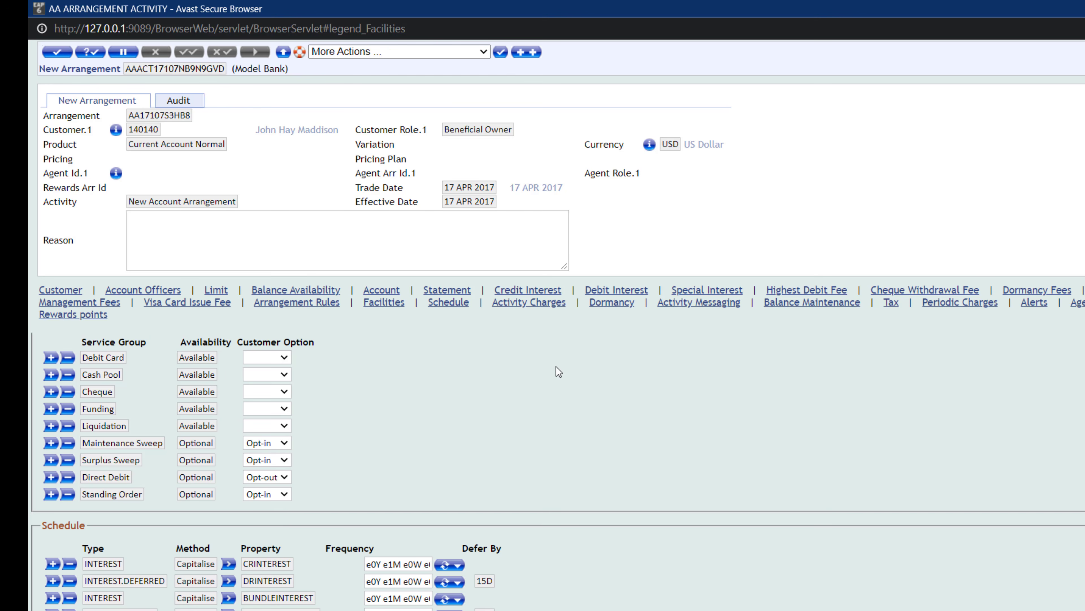
{"action": "left_click", "coordinate": [448, 303]}
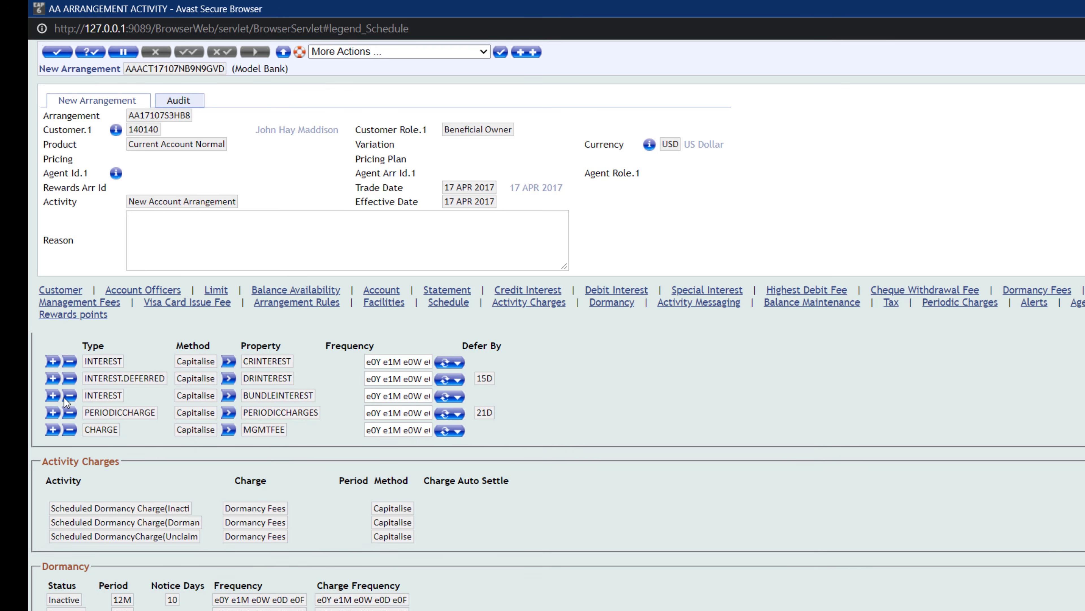
{"action": "scroll", "coordinate": [558, 471], "scroll_direction": "up", "scroll_amount": 20}
{"action": "scroll", "coordinate": [558, 471], "scroll_direction": "down", "scroll_amount": 6}
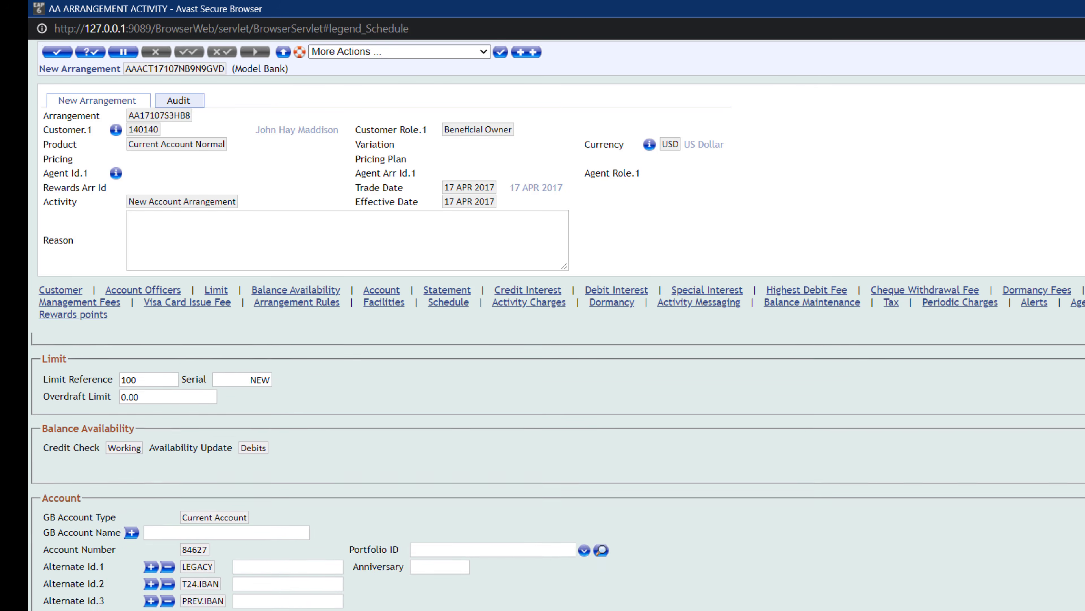
{"action": "scroll", "coordinate": [558, 471], "scroll_direction": "up", "scroll_amount": 6}
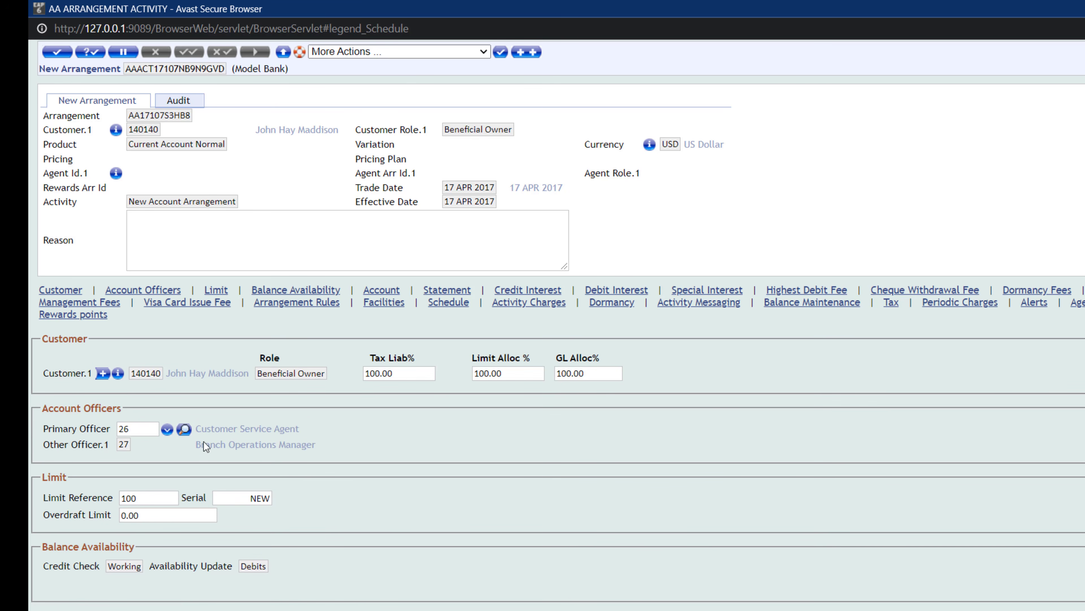
{"action": "scroll", "coordinate": [229, 487], "scroll_direction": "down", "scroll_amount": 10}
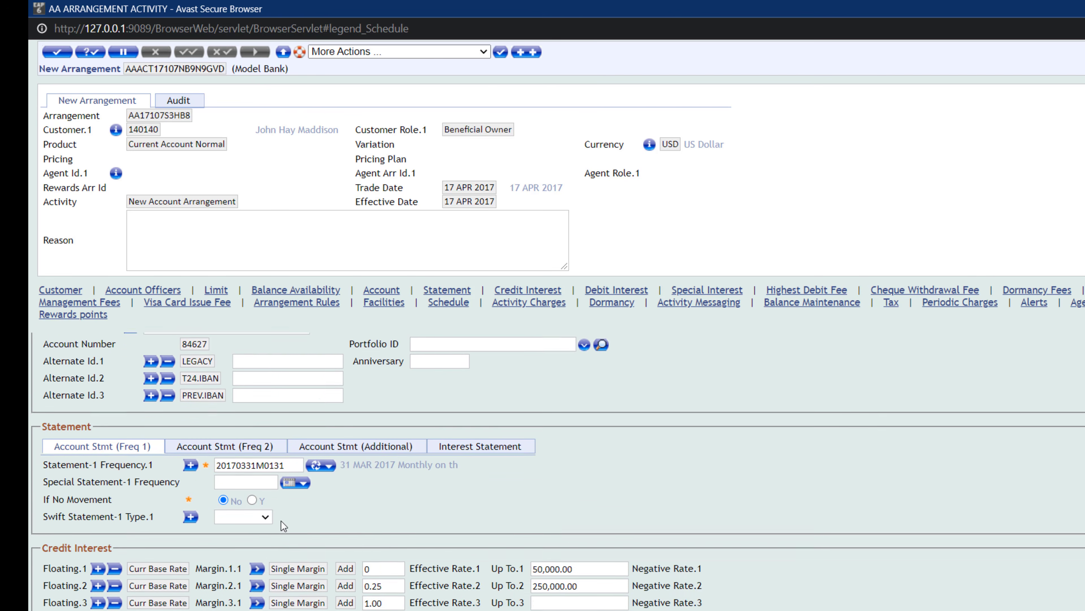
{"action": "scroll", "coordinate": [398, 499], "scroll_direction": "down", "scroll_amount": 15}
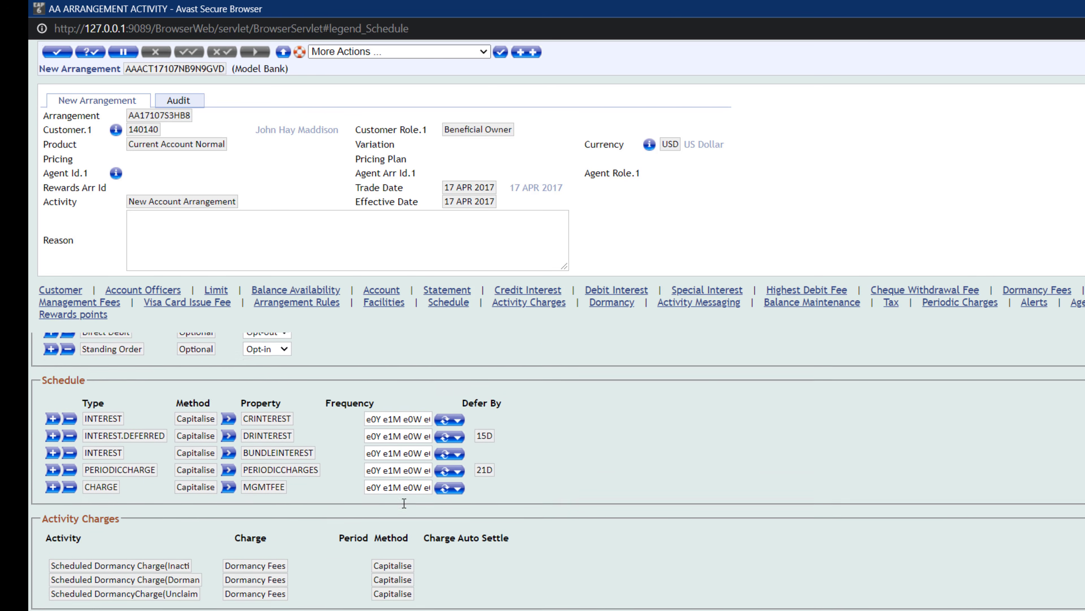
{"action": "scroll", "coordinate": [414, 479], "scroll_direction": "down", "scroll_amount": 6}
{"action": "scroll", "coordinate": [421, 449], "scroll_direction": "up", "scroll_amount": 9}
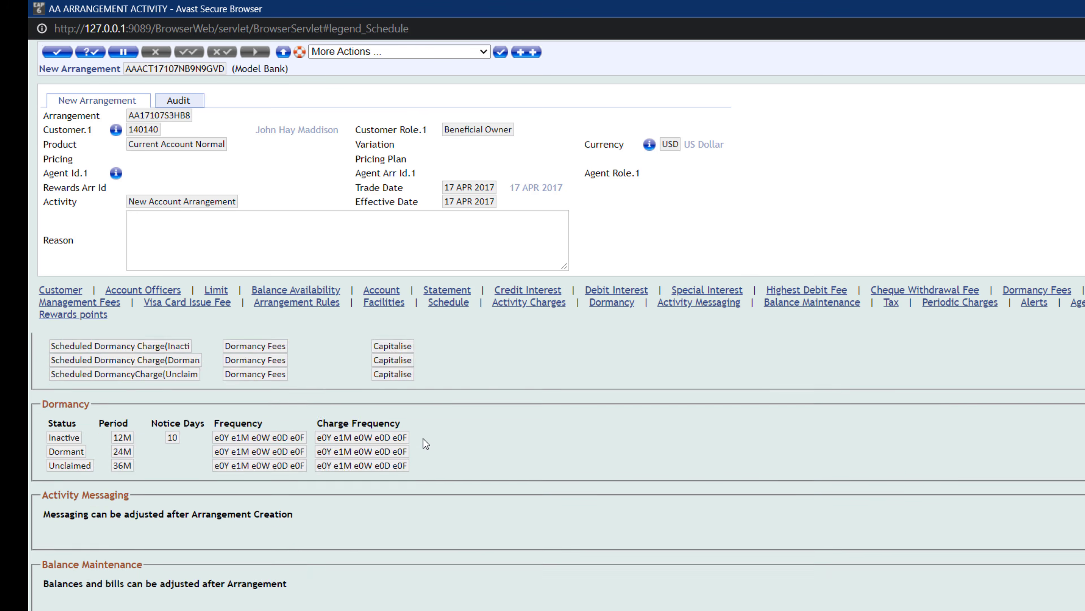
{"action": "scroll", "coordinate": [435, 421], "scroll_direction": "up", "scroll_amount": 4}
{"action": "left_click", "coordinate": [187, 302]}
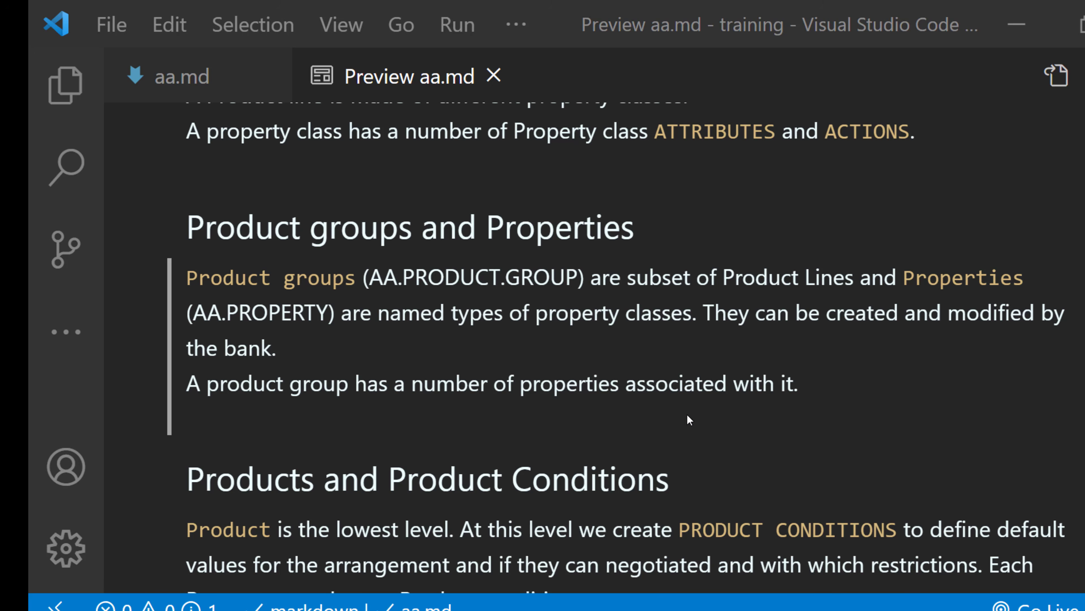
- Read the Arrangement Architecture training notes in Visual Studio Code, then return to the arrangement activity window
{"action": "scroll", "coordinate": [673, 394], "scroll_direction": "up", "scroll_amount": 5}
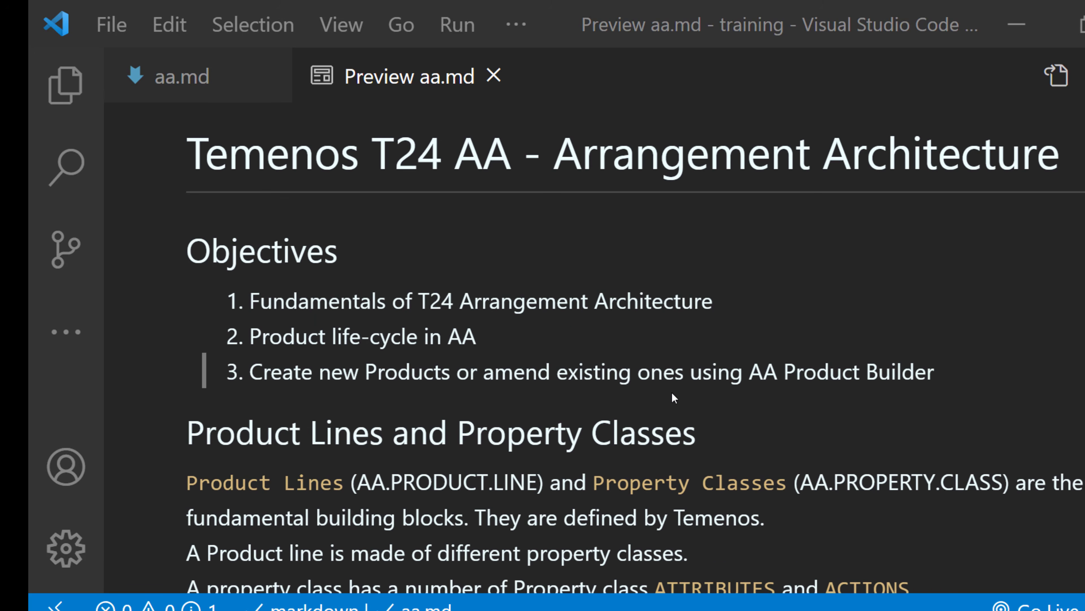
{"action": "scroll", "coordinate": [674, 398], "scroll_direction": "down", "scroll_amount": 3}
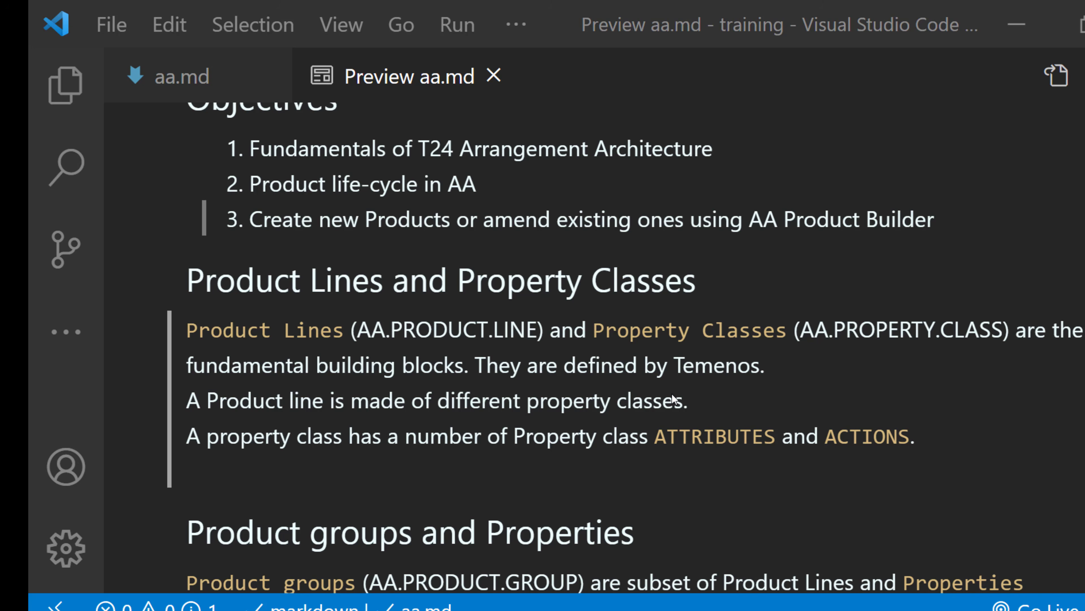
{"action": "scroll", "coordinate": [445, 329], "scroll_direction": "down", "scroll_amount": 15}
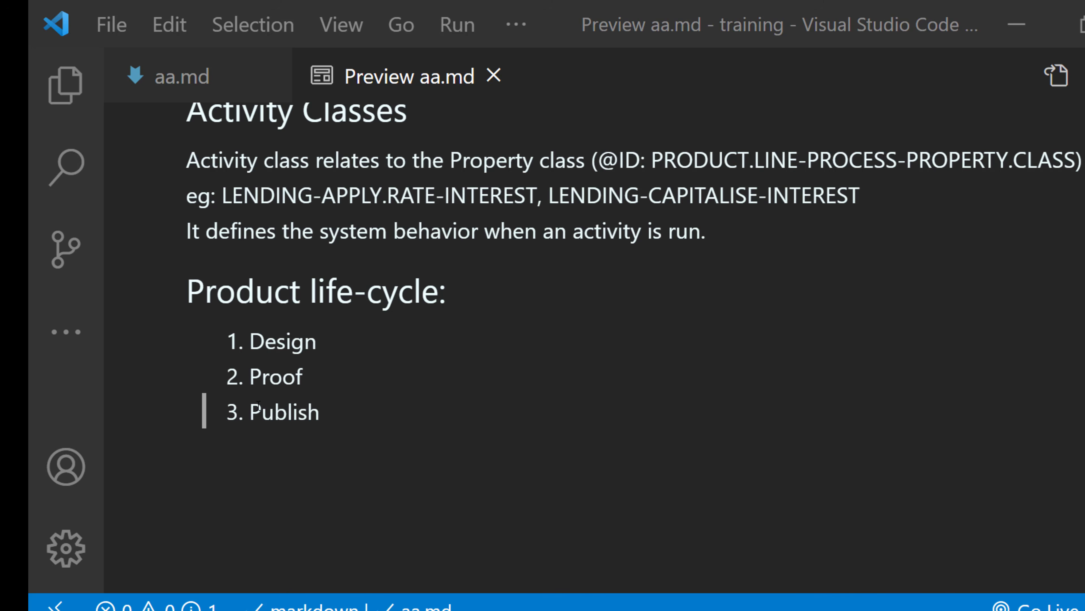
{"action": "scroll", "coordinate": [628, 344], "scroll_direction": "up", "scroll_amount": 8}
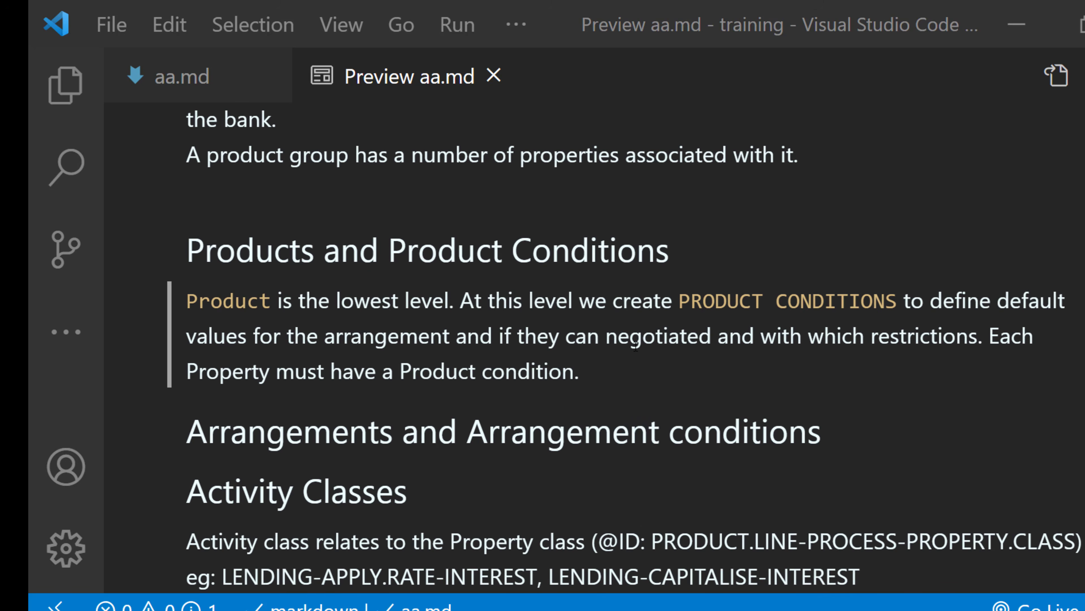
{"action": "scroll", "coordinate": [611, 374], "scroll_direction": "down", "scroll_amount": 4}
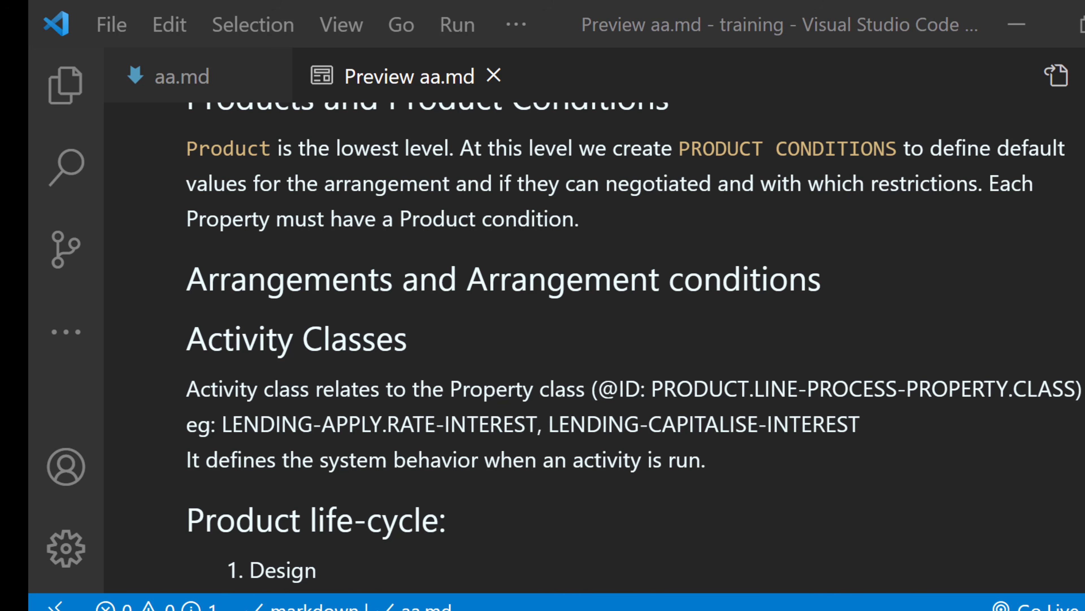
{"action": "mouse_move", "coordinate": [801, 574]}
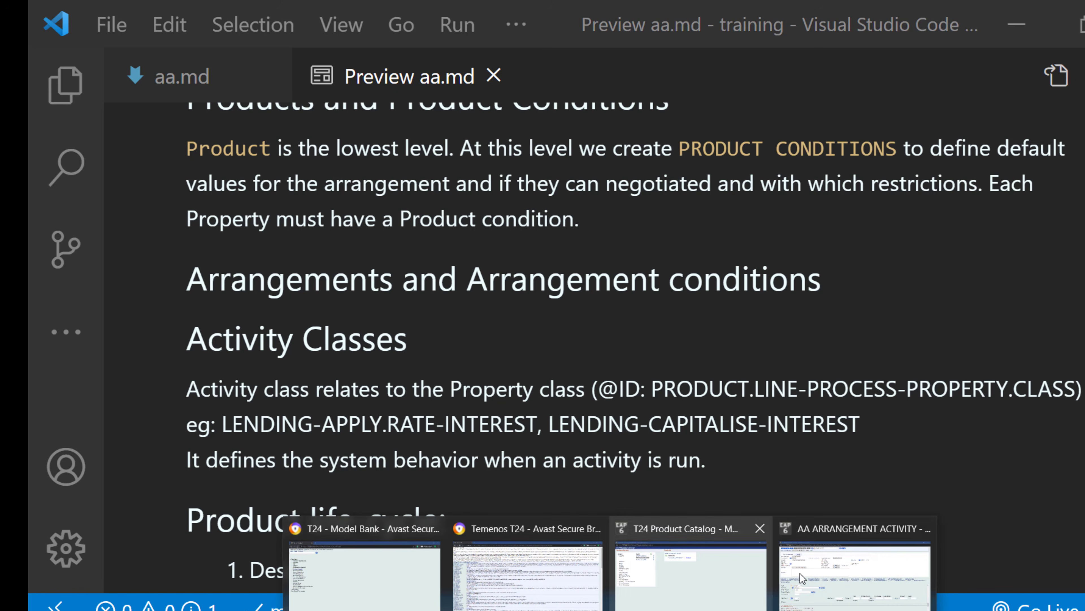
{"action": "left_click", "coordinate": [846, 581]}
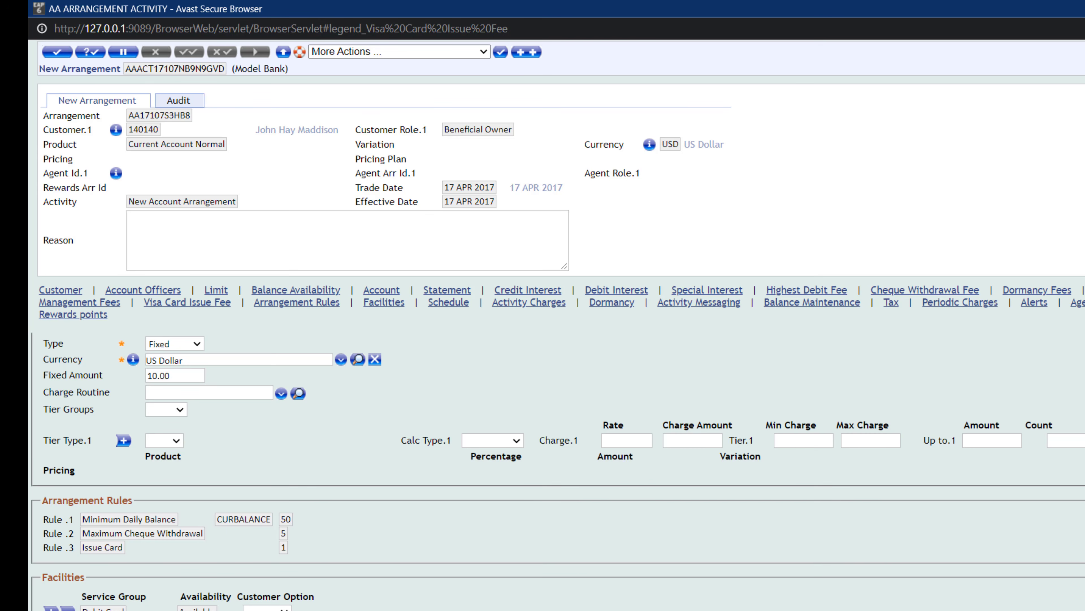
- Return to the T24 Model Bank browser and open the Product Builder Products browser from the Admin Menu, maximizing its window
{"action": "key", "text": "alt+Tab"}
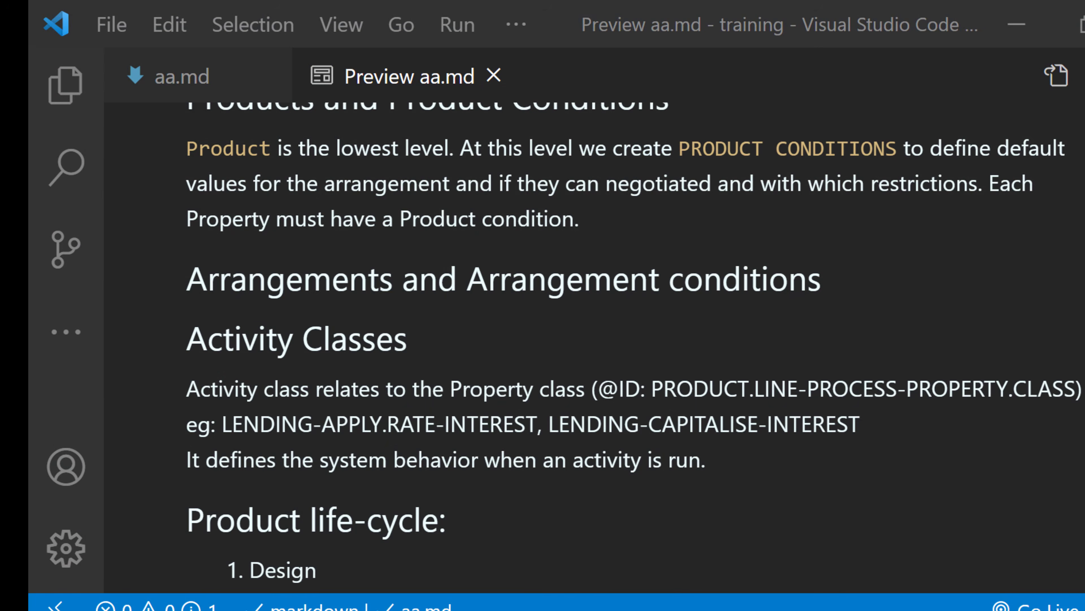
{"action": "mouse_move", "coordinate": [612, 609]}
{"action": "left_click", "coordinate": [766, 554]}
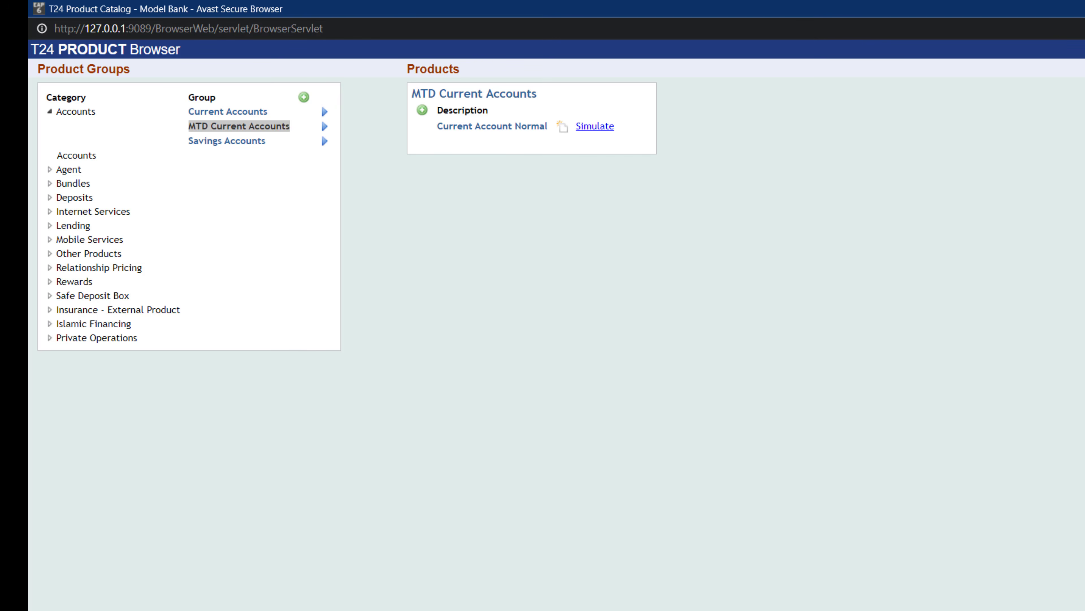
{"action": "key", "text": "alt+Tab"}
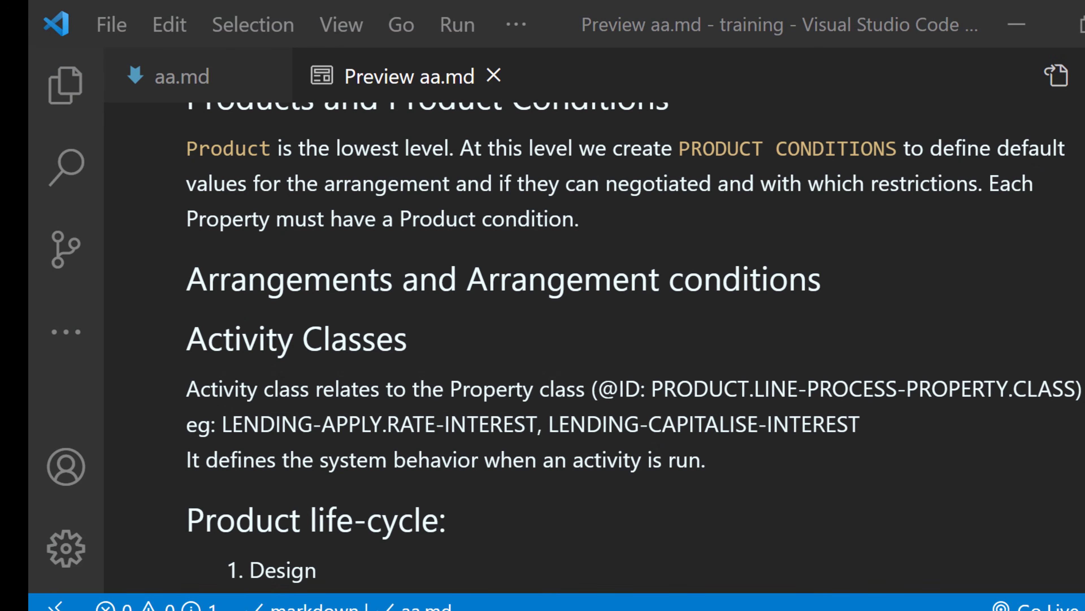
{"action": "mouse_move", "coordinate": [611, 609]}
{"action": "left_click", "coordinate": [543, 587]}
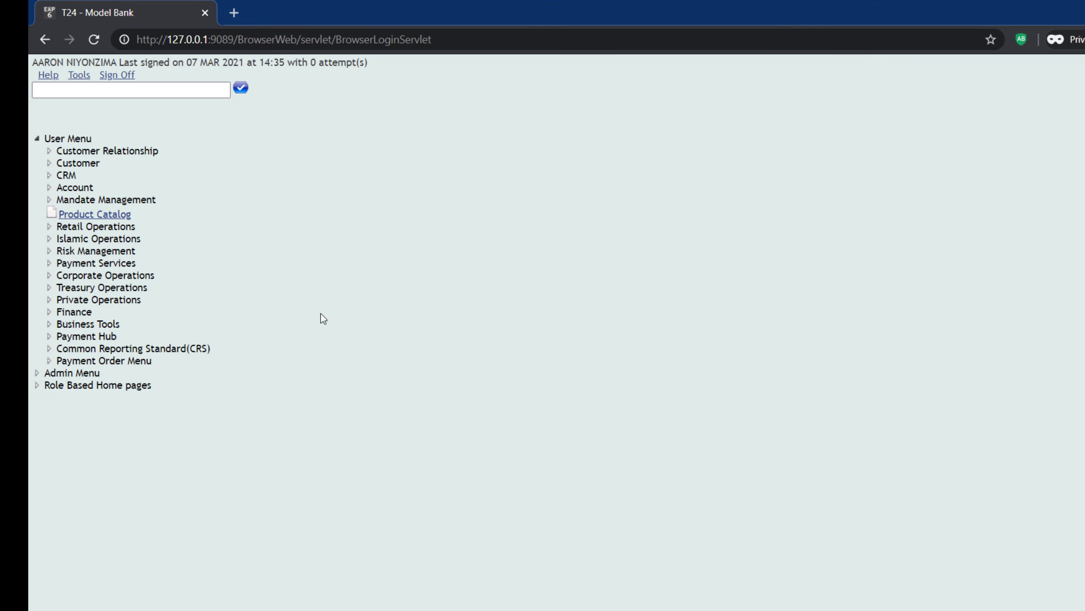
{"action": "left_click", "coordinate": [35, 139]}
{"action": "left_click", "coordinate": [38, 151]}
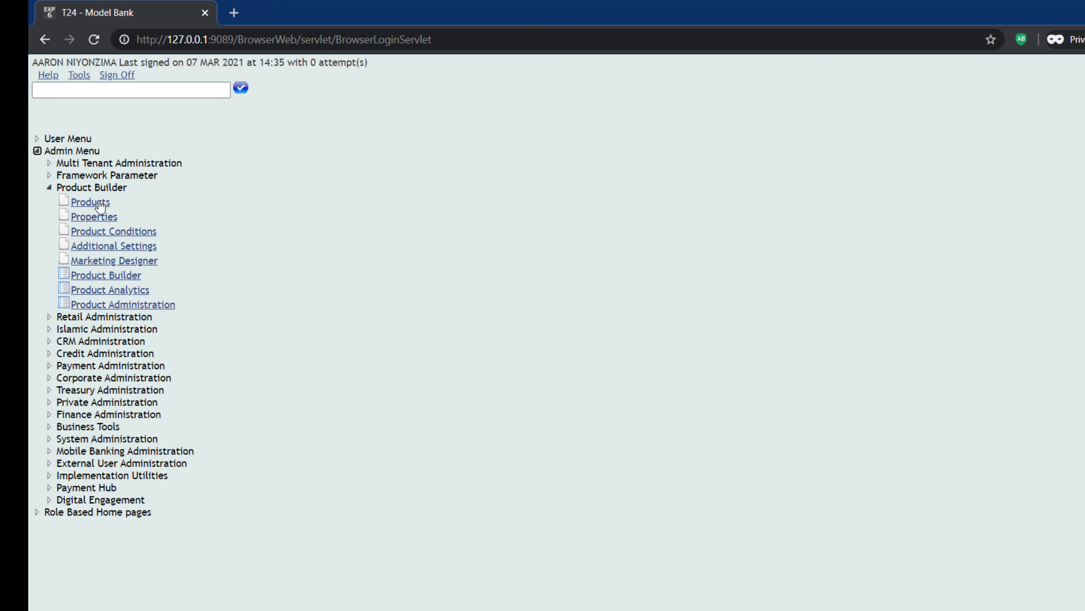
{"action": "left_click", "coordinate": [91, 203]}
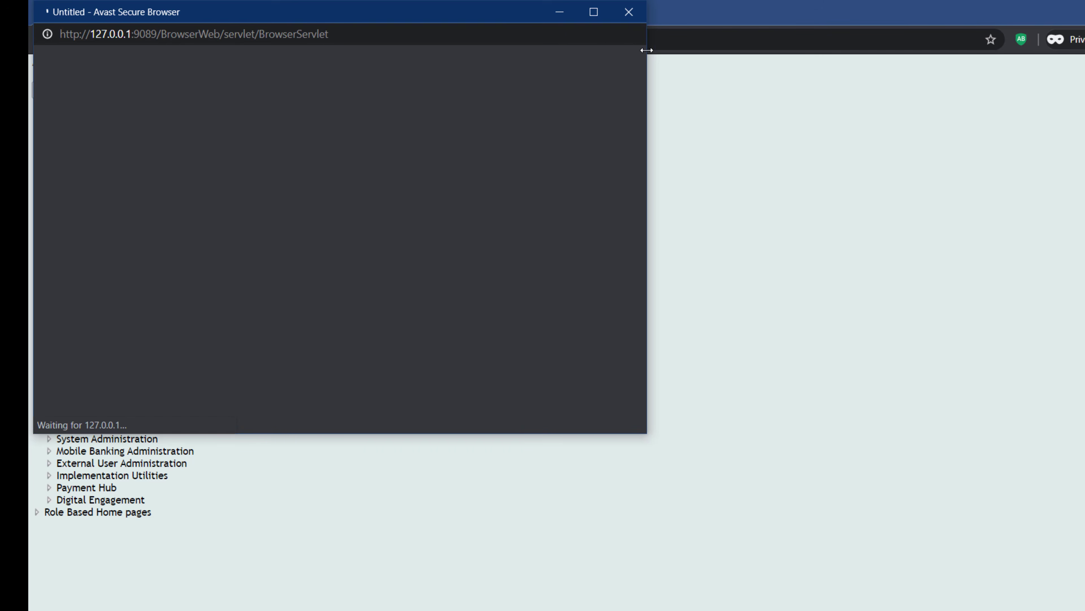
{"action": "left_click", "coordinate": [594, 13]}
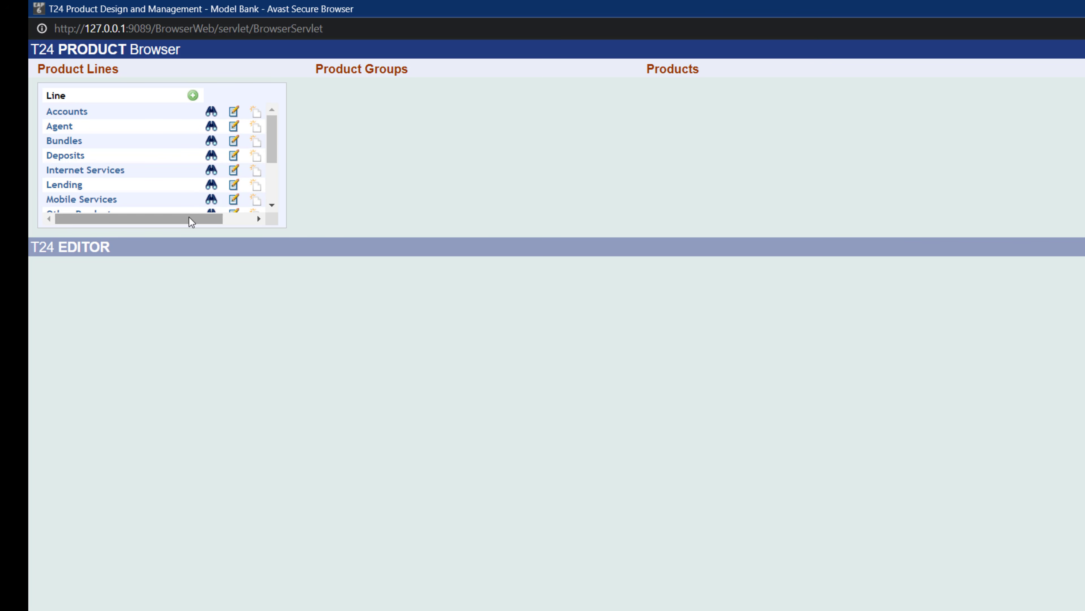
- Browse the MTD Current Accounts group and view the Top Level and Standard parent products' property conditions
{"action": "left_click", "coordinate": [227, 220]}
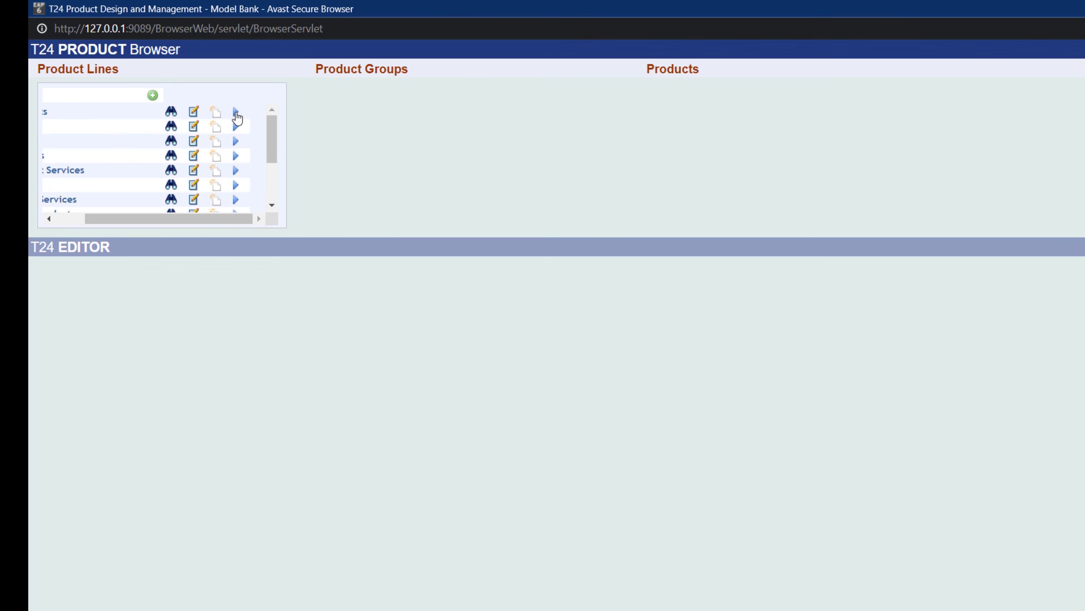
{"action": "left_click", "coordinate": [235, 112]}
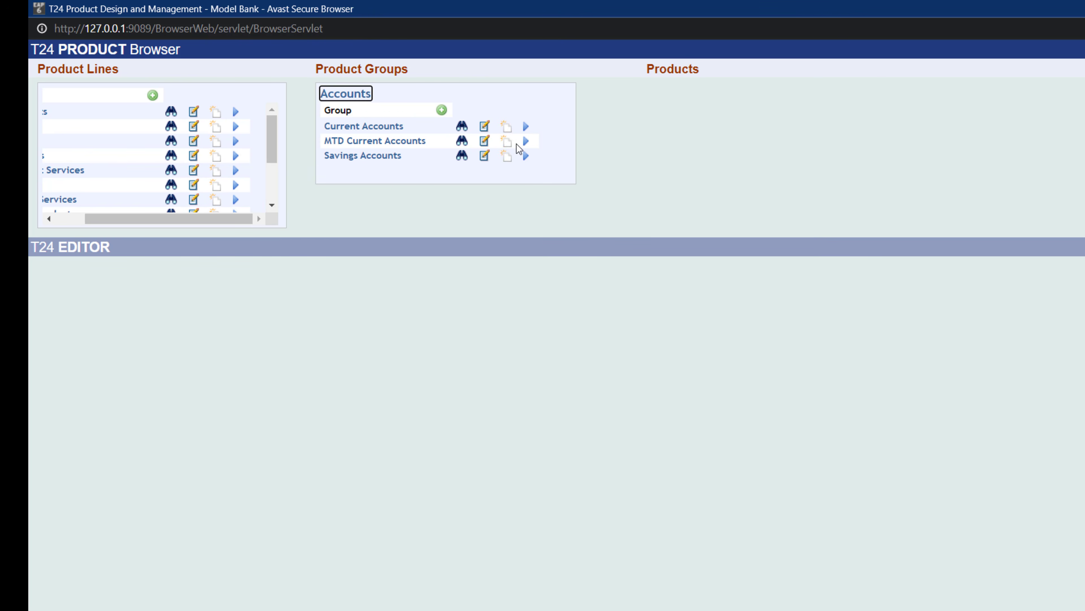
{"action": "left_click", "coordinate": [523, 143]}
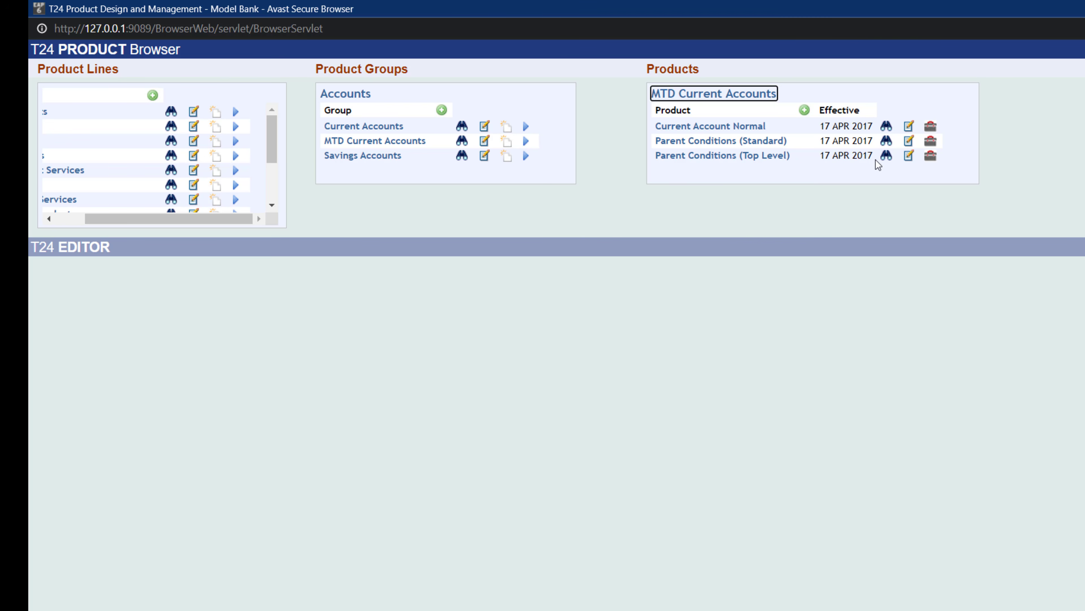
{"action": "left_click", "coordinate": [886, 156]}
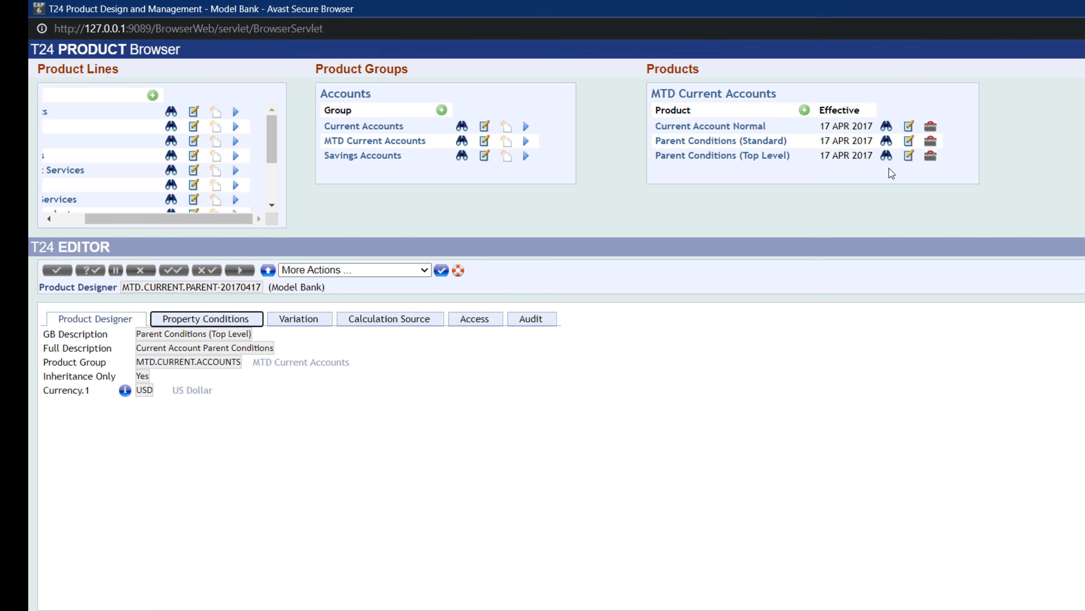
{"action": "left_click", "coordinate": [887, 143]}
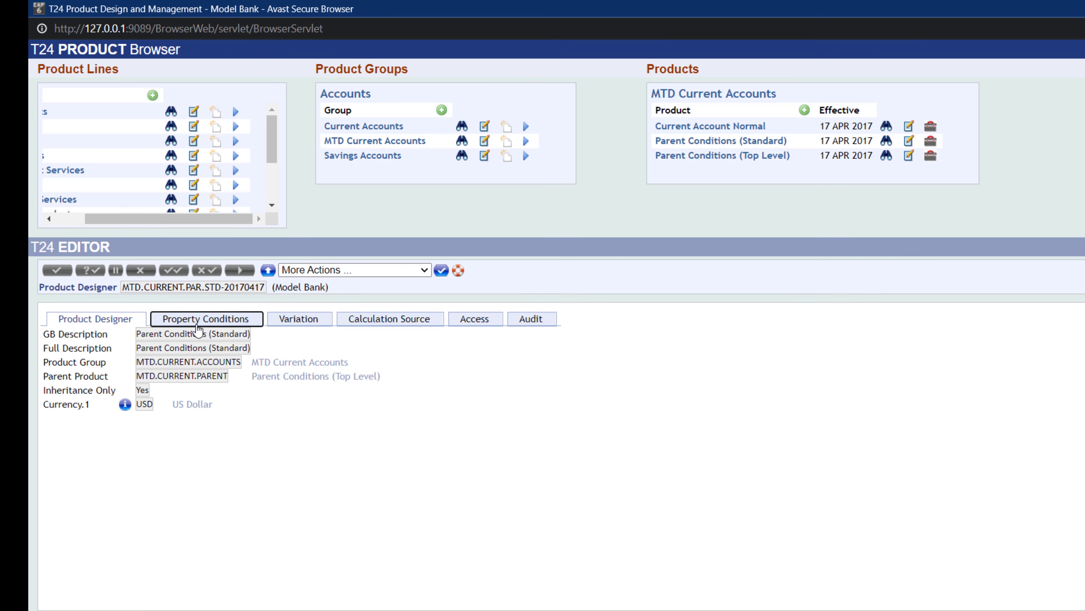
{"action": "left_click", "coordinate": [198, 329]}
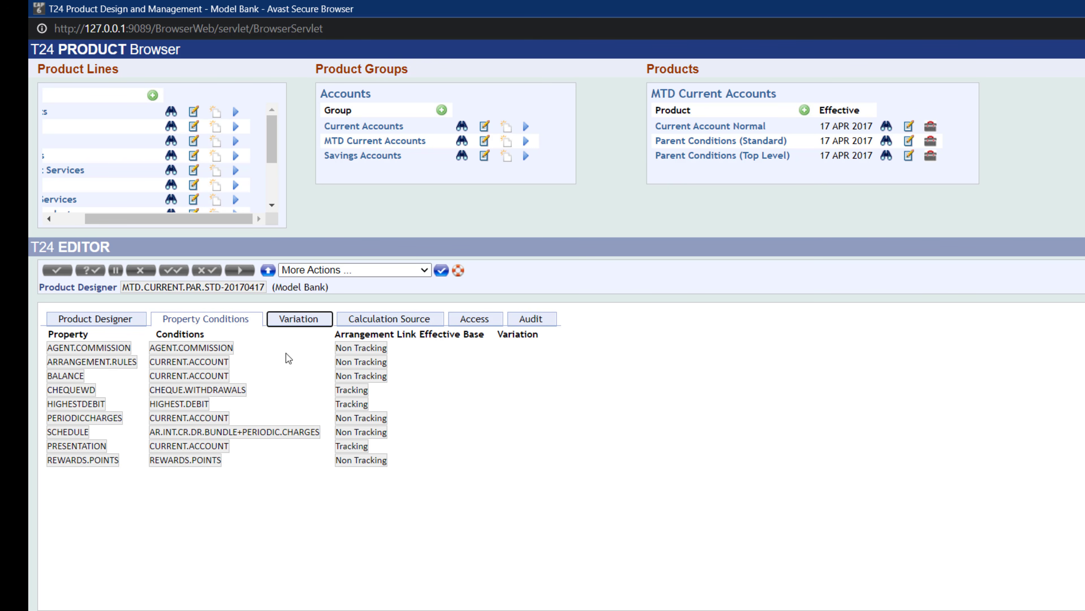
- View the Current Account Normal product's designer details, property conditions and variation
{"action": "left_click", "coordinate": [889, 129]}
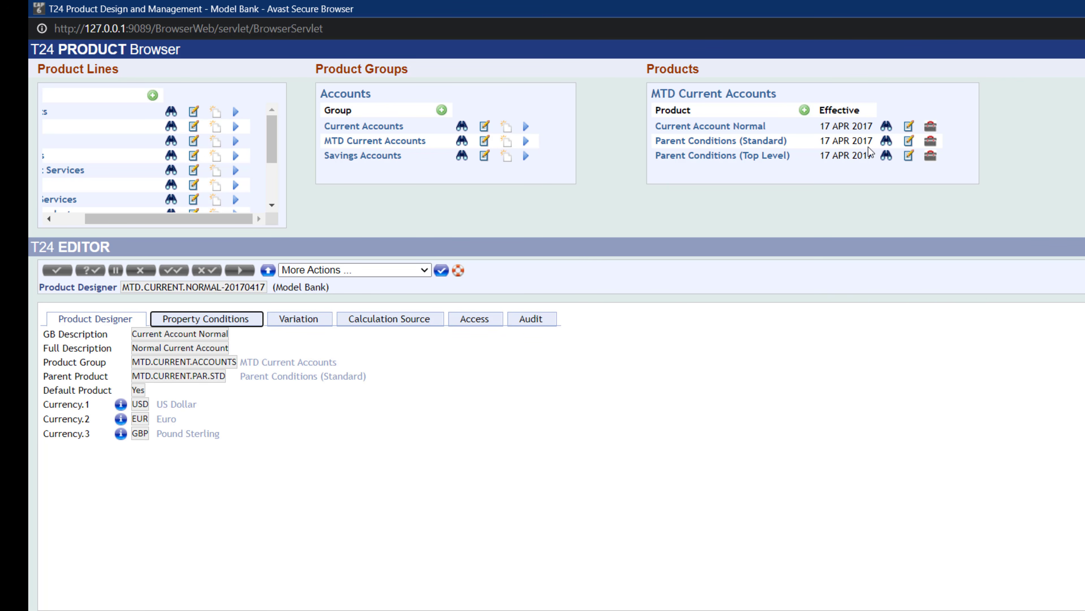
{"action": "left_click", "coordinate": [198, 319]}
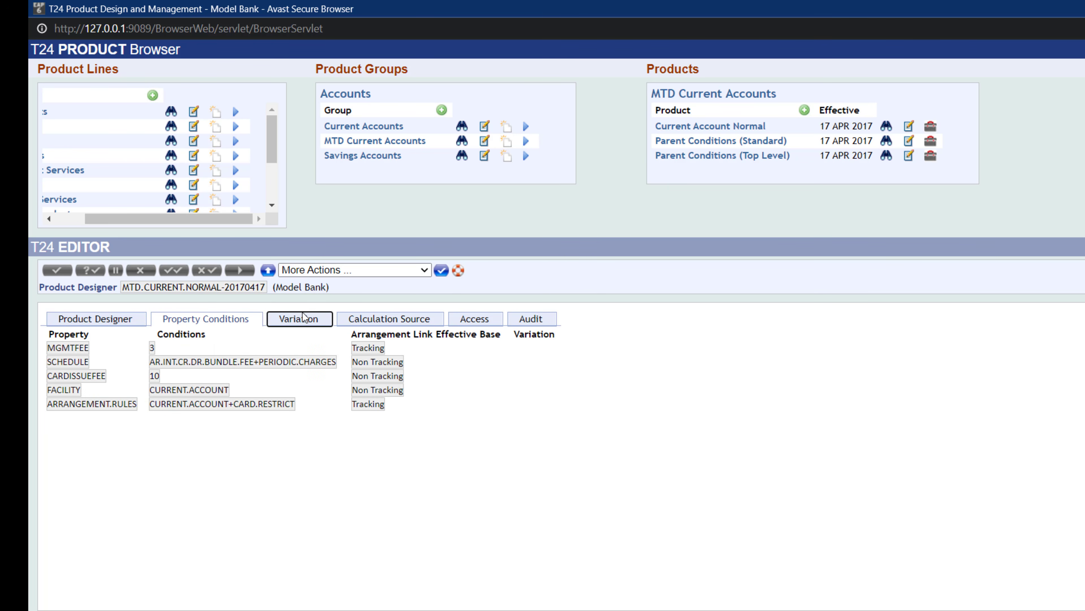
{"action": "left_click", "coordinate": [306, 320]}
{"action": "left_click", "coordinate": [207, 320]}
{"action": "left_click", "coordinate": [85, 320]}
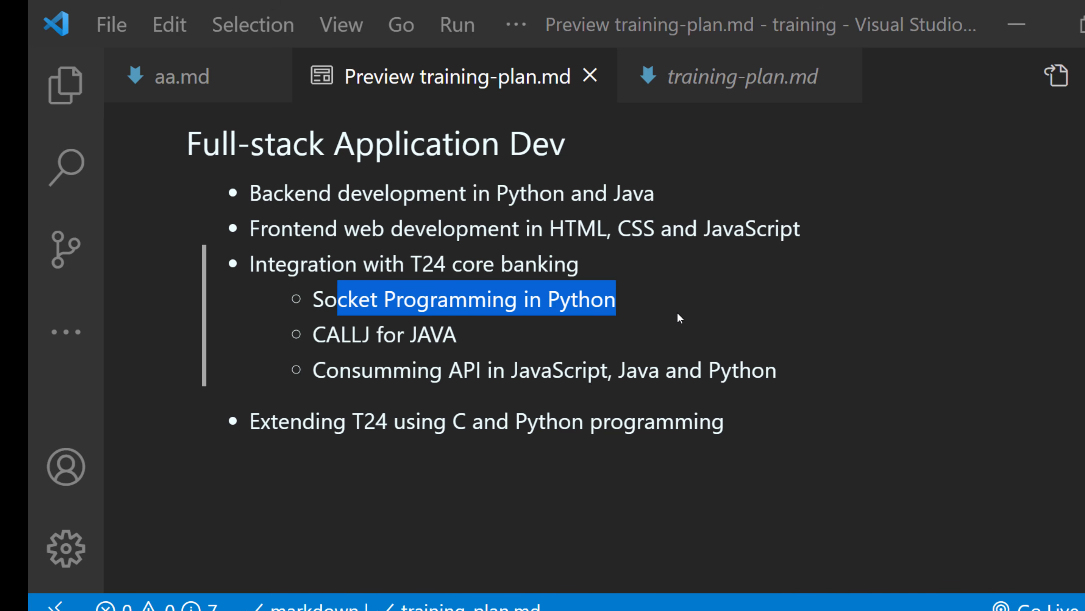
- Switch to Visual Studio Code and review the training-plan.md preview, highlighting backend and socket programming topics
{"action": "left_click", "coordinate": [680, 319]}
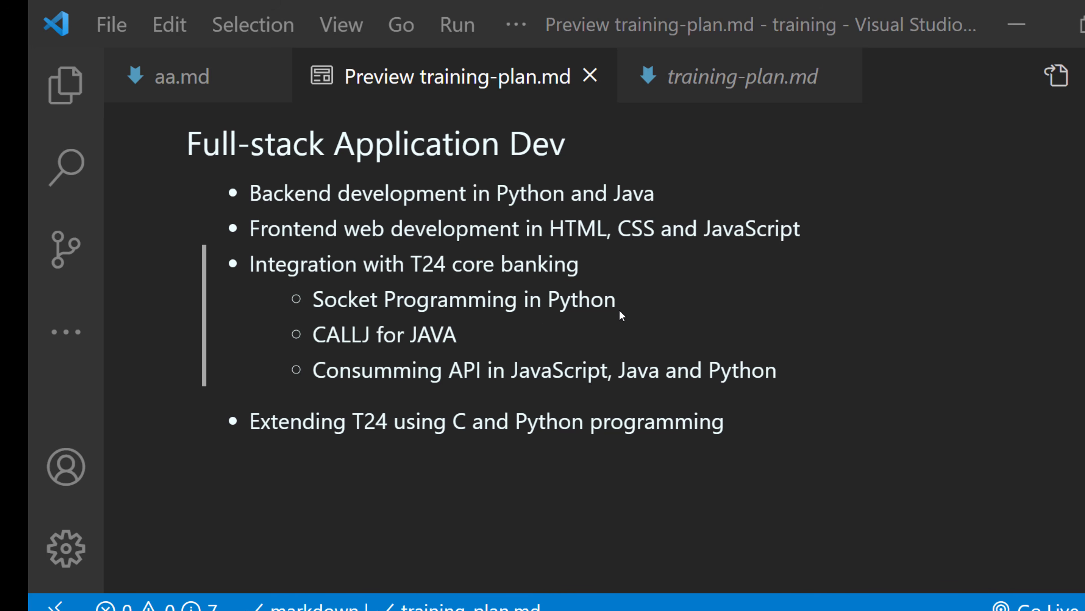
{"action": "left_click_drag", "start_coordinate": [618, 311], "coordinate": [314, 295]}
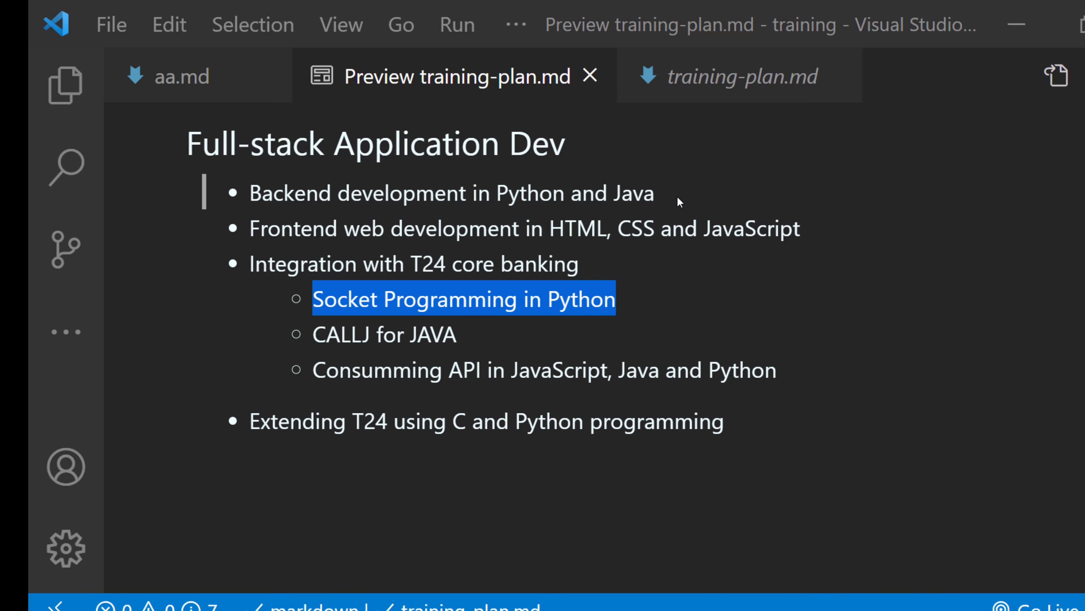
{"action": "left_click", "coordinate": [553, 201]}
{"action": "left_click_drag", "start_coordinate": [562, 196], "coordinate": [256, 194]}
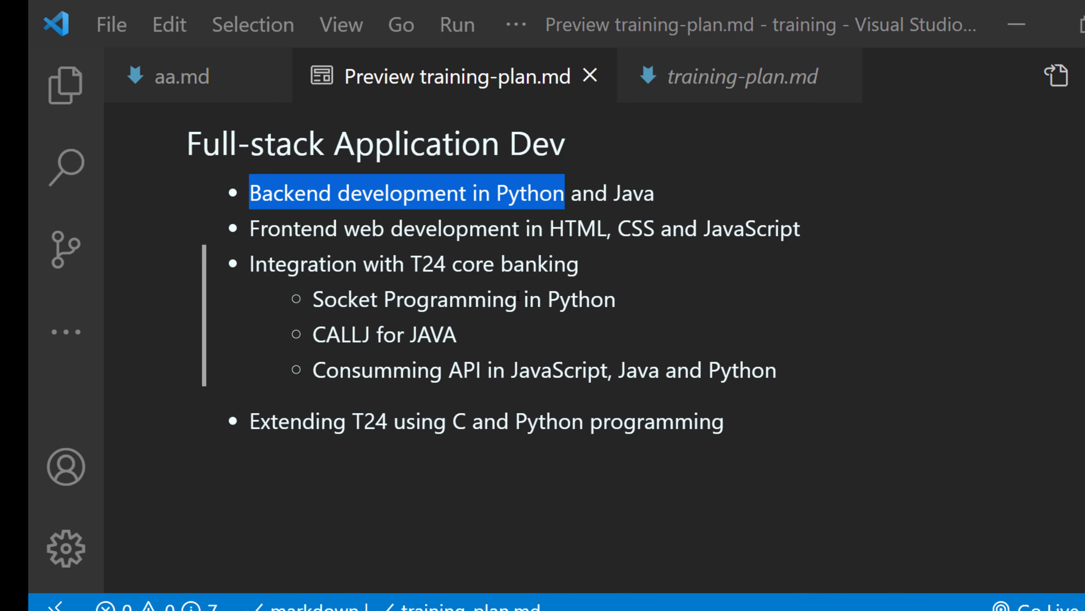
{"action": "left_click_drag", "start_coordinate": [605, 302], "coordinate": [331, 290]}
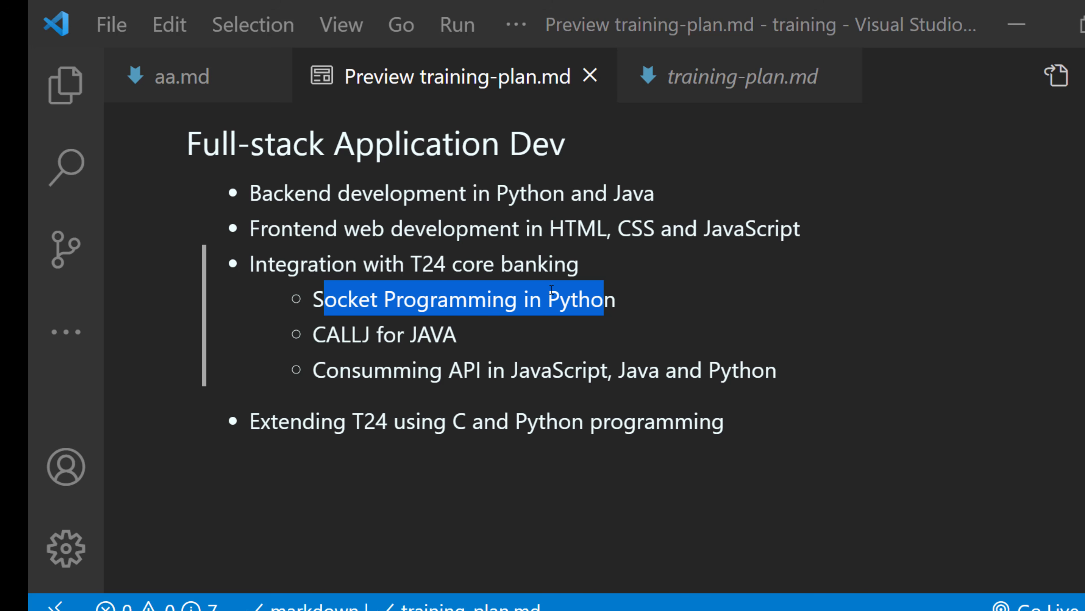
{"action": "left_click", "coordinate": [616, 299]}
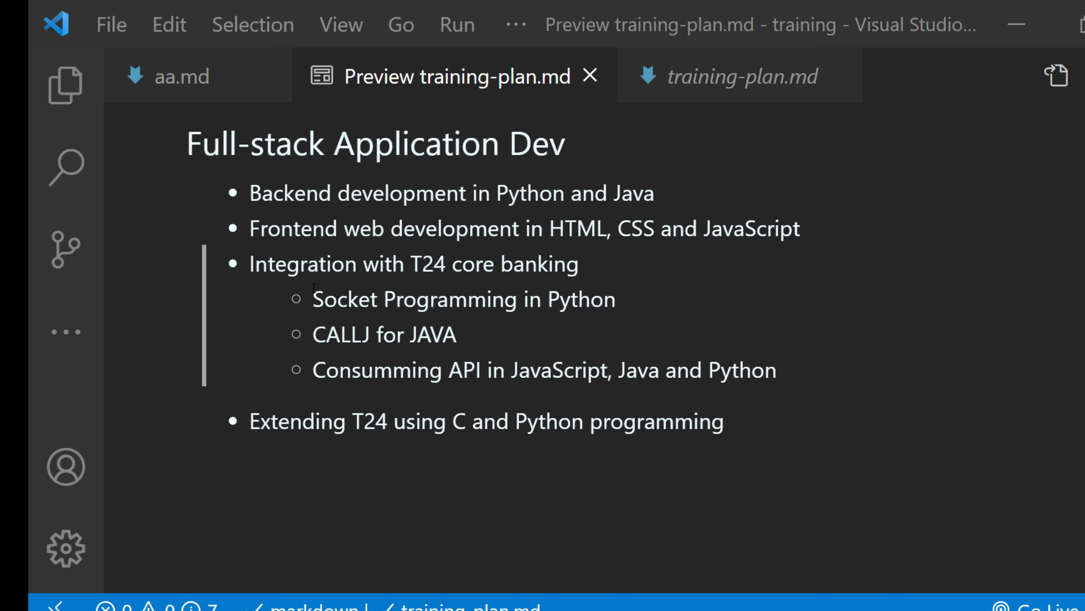
{"action": "left_click_drag", "start_coordinate": [313, 287], "coordinate": [633, 315]}
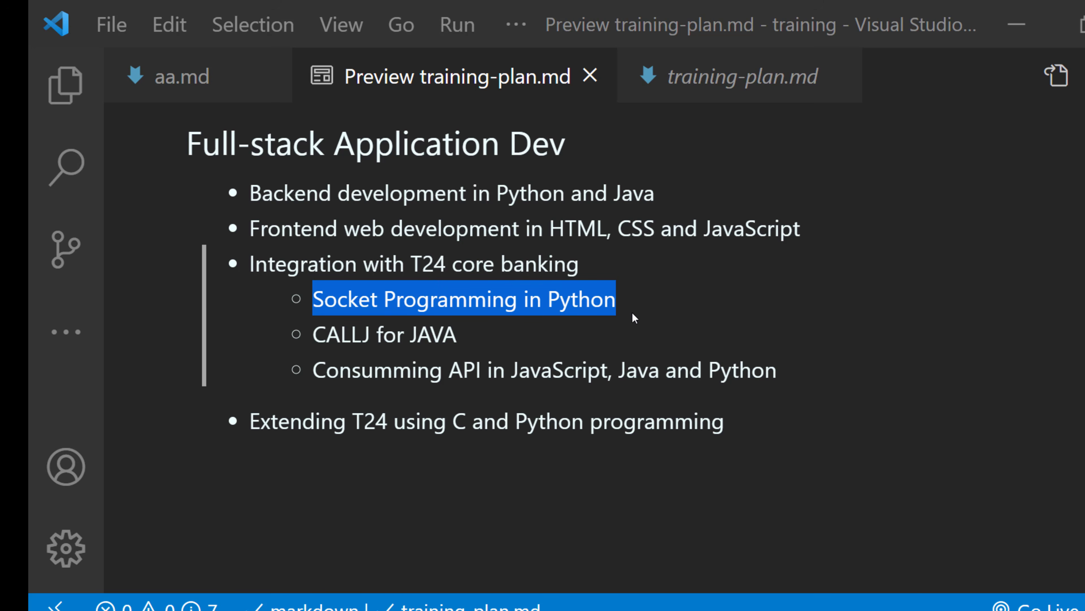
{"action": "scroll", "coordinate": [632, 314], "scroll_direction": "up", "scroll_amount": 10}
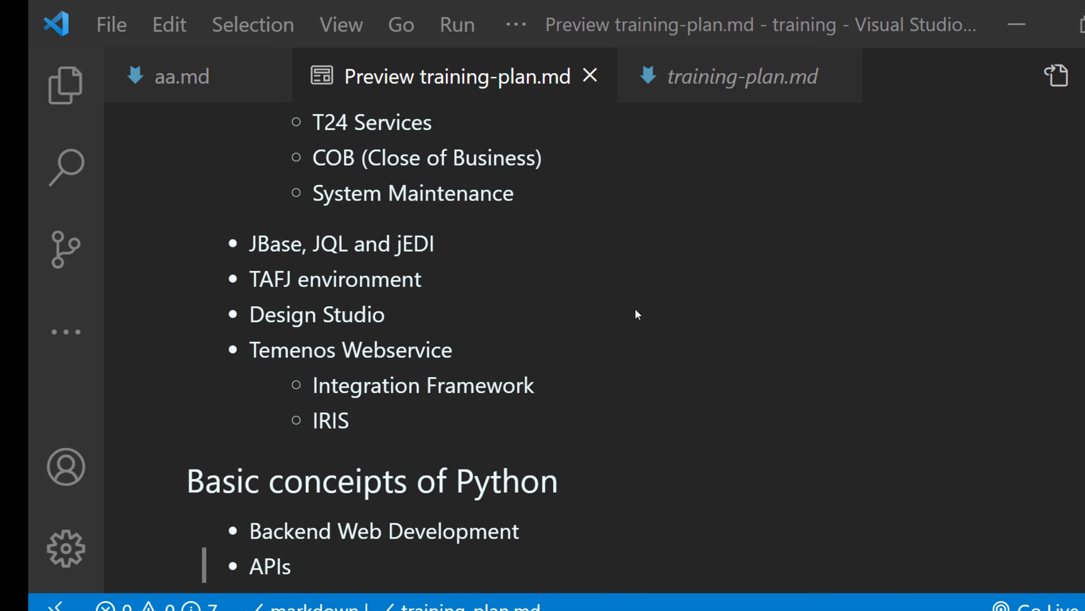
{"action": "scroll", "coordinate": [637, 314], "scroll_direction": "up", "scroll_amount": 10}
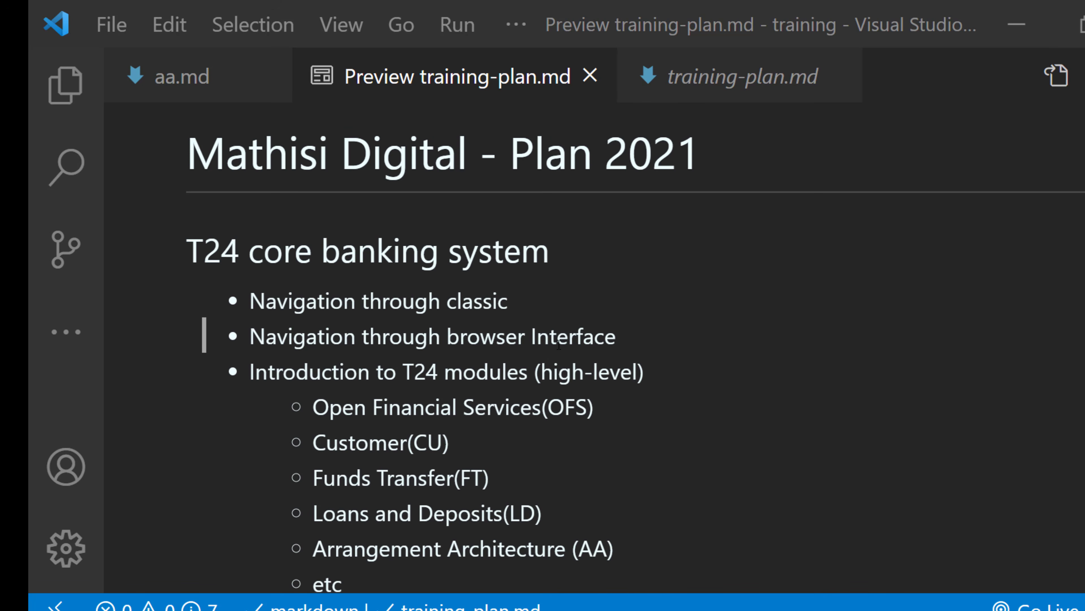